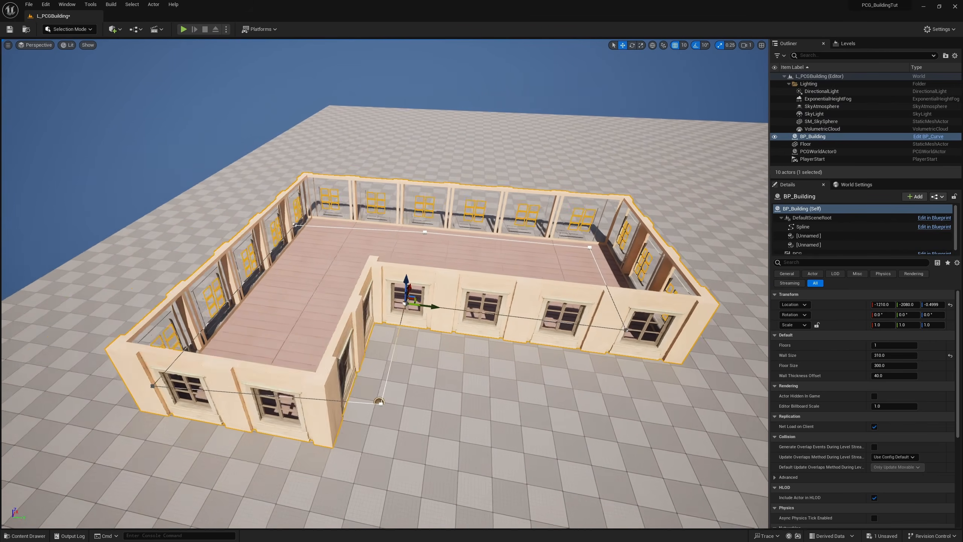
Step: Set the building's Floors to 2 and raise it further to 4
click(885, 346)
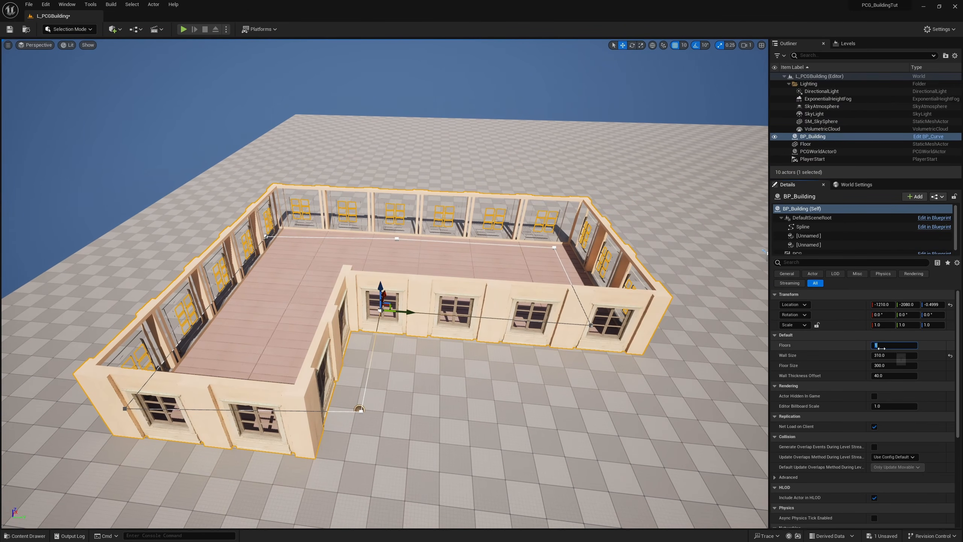
text(2)
key(Return)
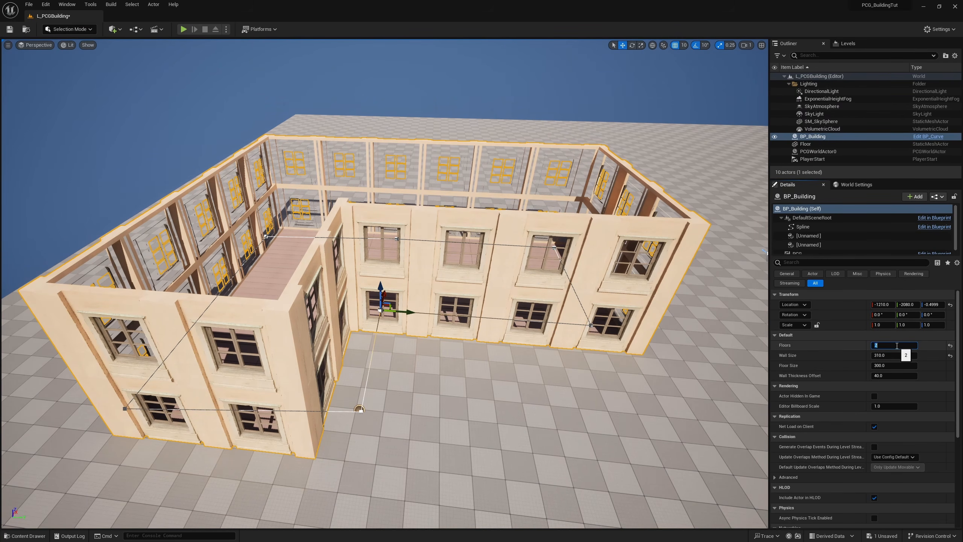
text(4)
key(Return)
key(f)
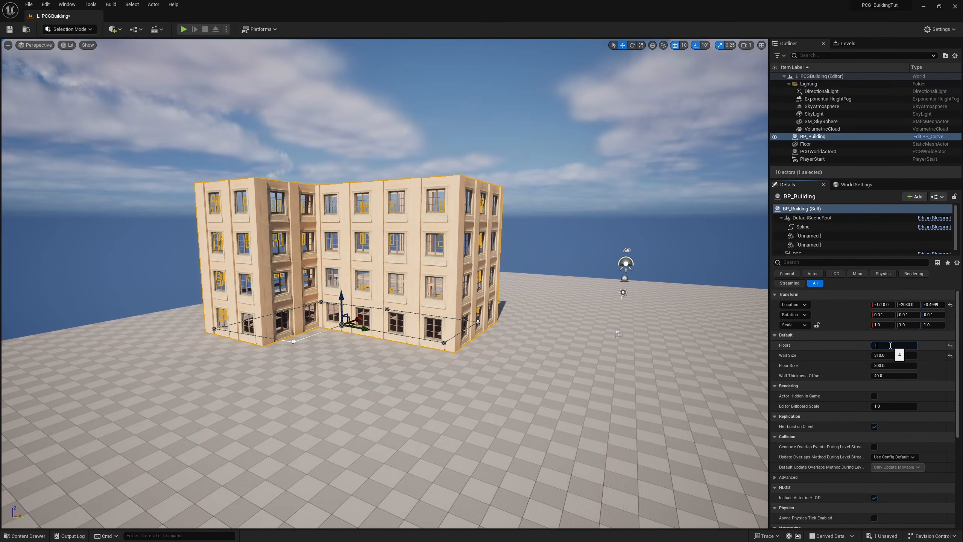
Step: Set the building's Floors to 2
click(891, 345)
text(2)
key(Return)
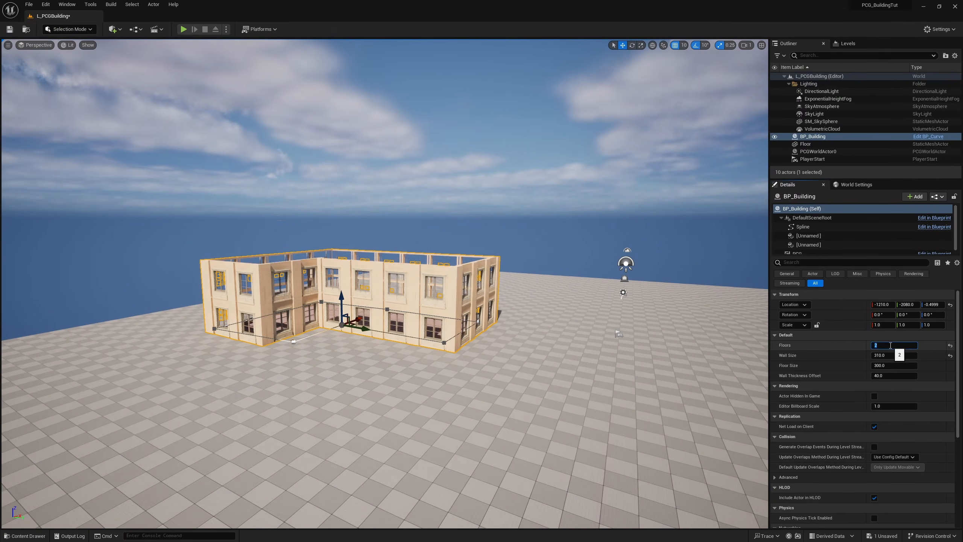
key(e)
key(w)
right_drag(762, 348, 739, 427)
key(s)
right_drag(753, 347, 747, 328)
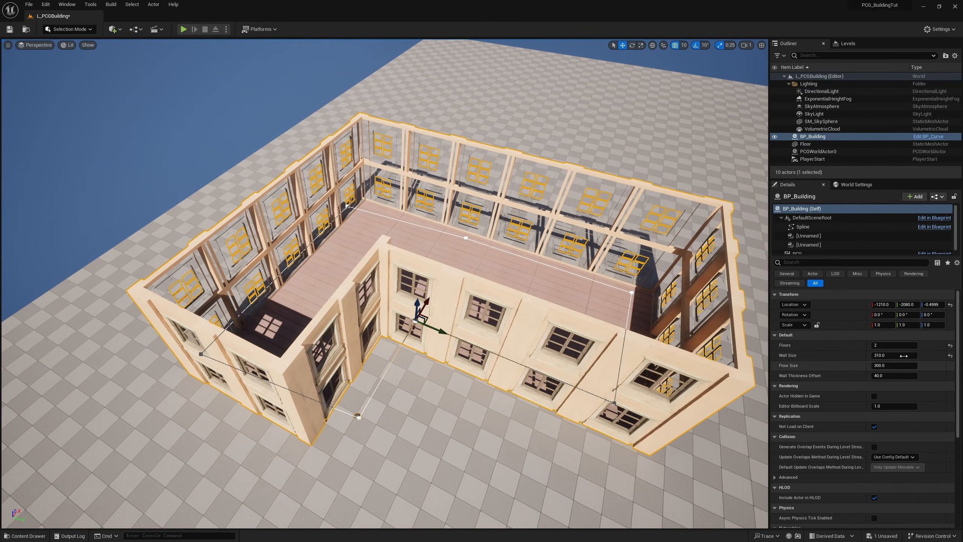
Step: Set the building's Wall Size to 330
click(887, 355)
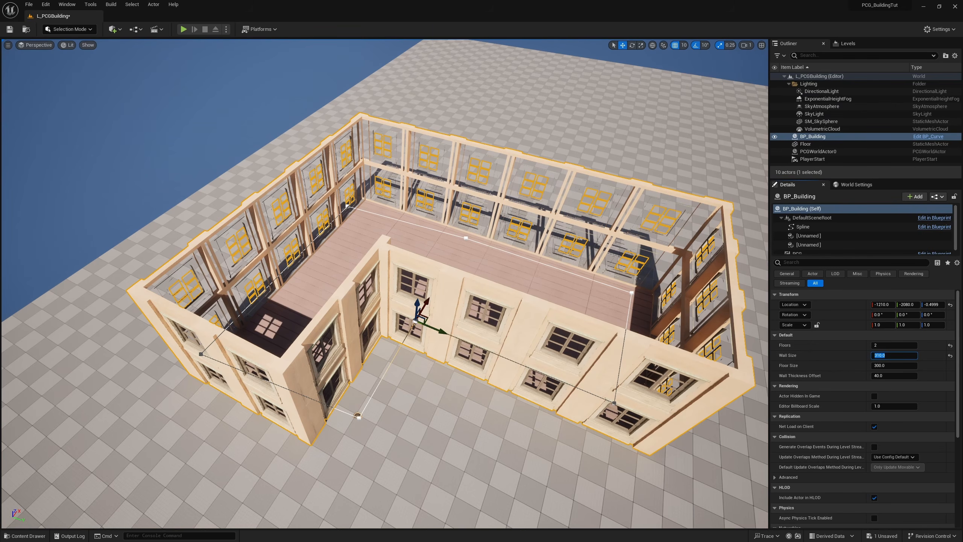
text(330)
key(Return)
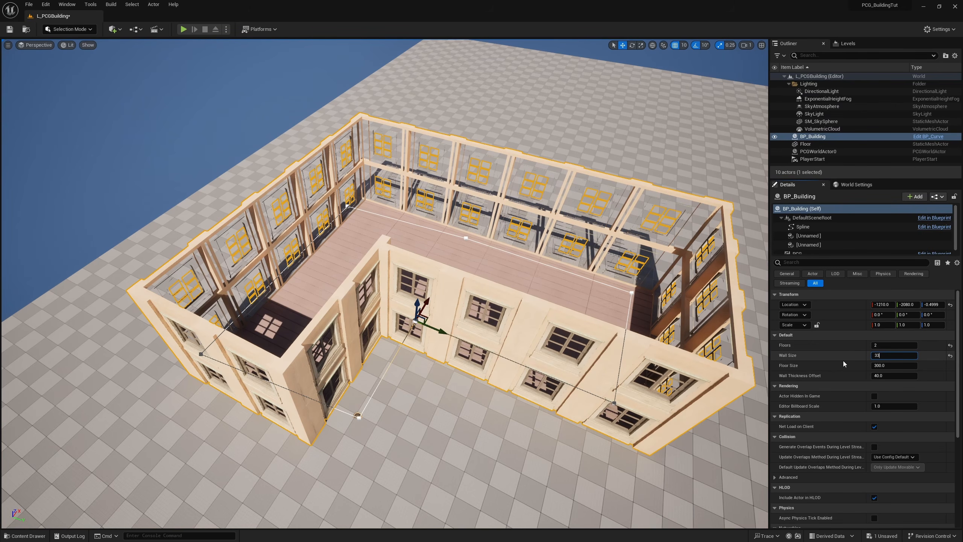
right_drag(430, 267, 530, 302)
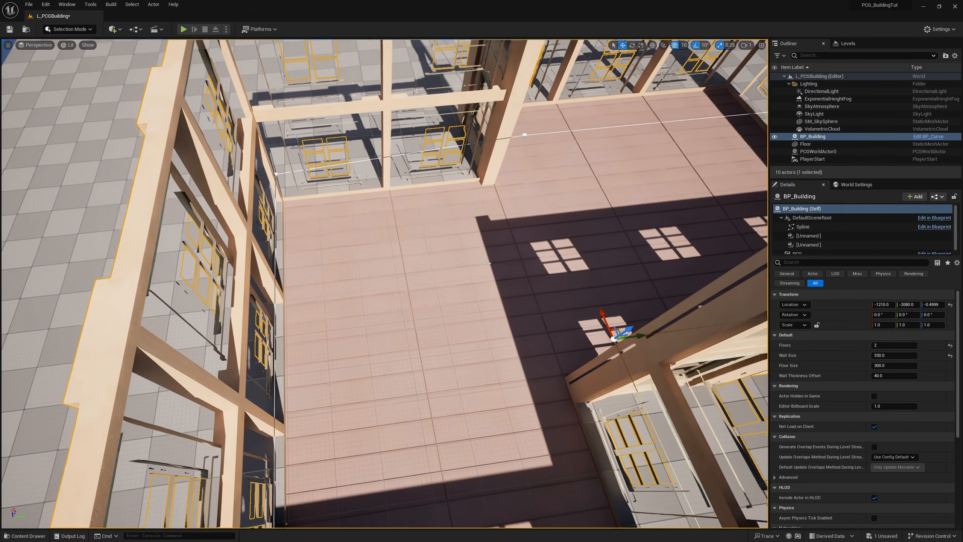
Step: Set the building's Wall Size to 400
click(893, 355)
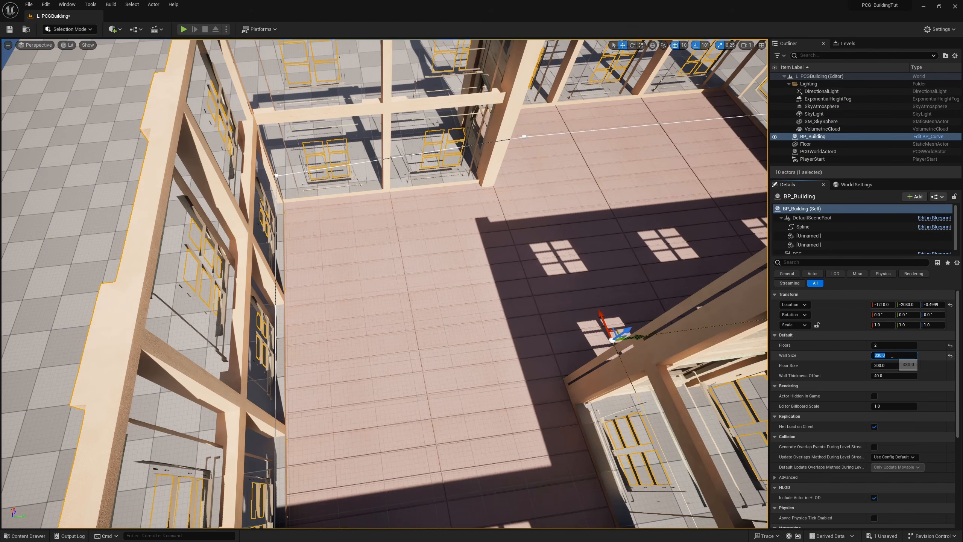
text(400)
key(Return)
right_drag(647, 266, 645, 233)
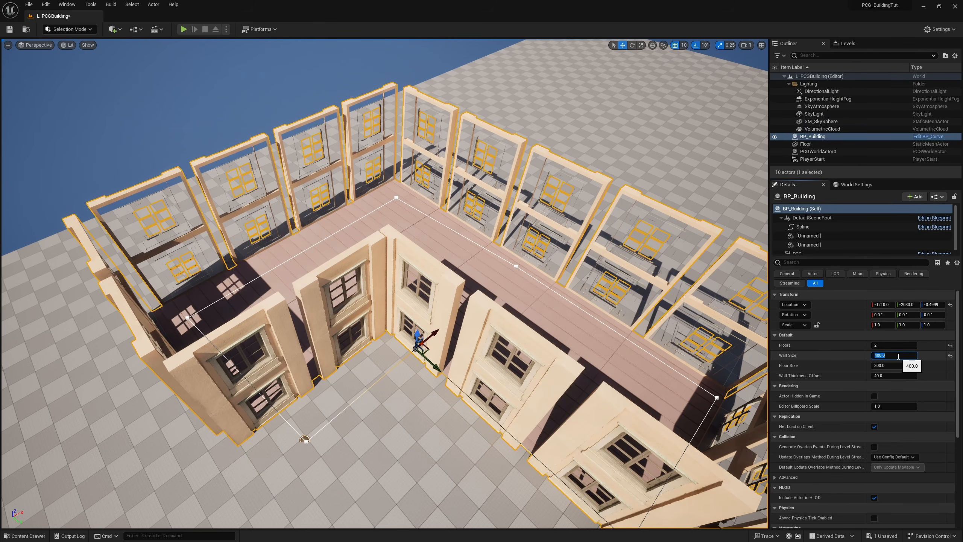
Step: Try a Wall Size of 350 on the building and restore it to 310
text(0)
key(Return)
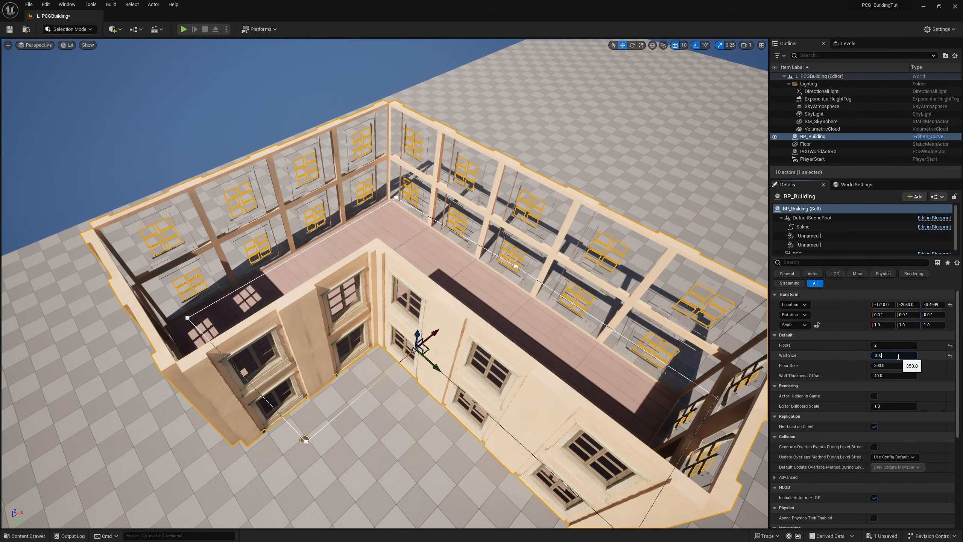
key(Return)
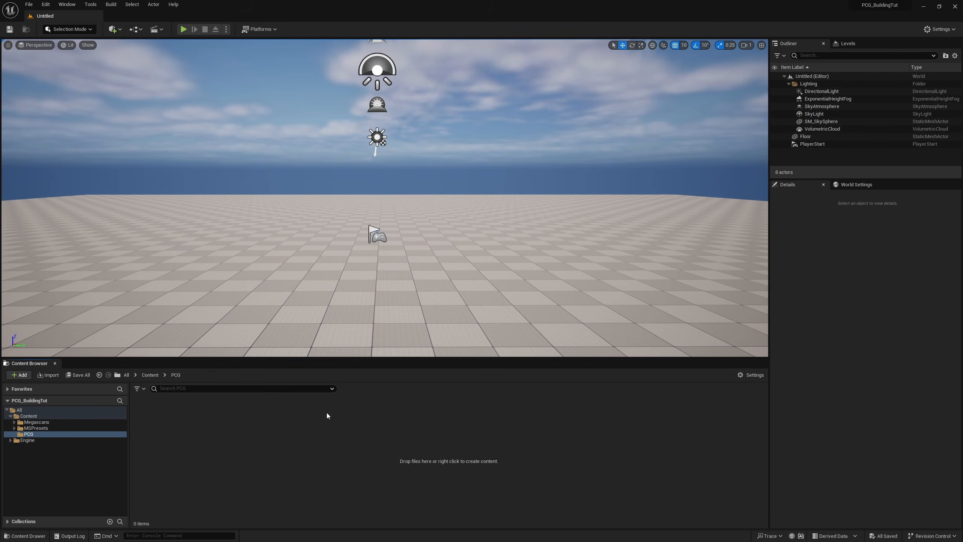
Step: Search the project's plugins for "procedural" to check the Procedural Content Generation Framework
click(46, 4)
click(91, 126)
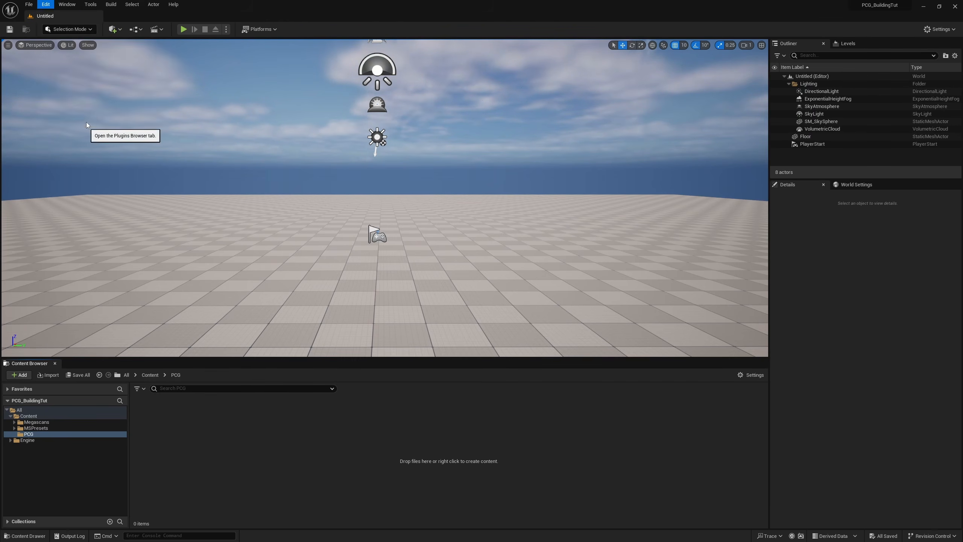
text(procedural)
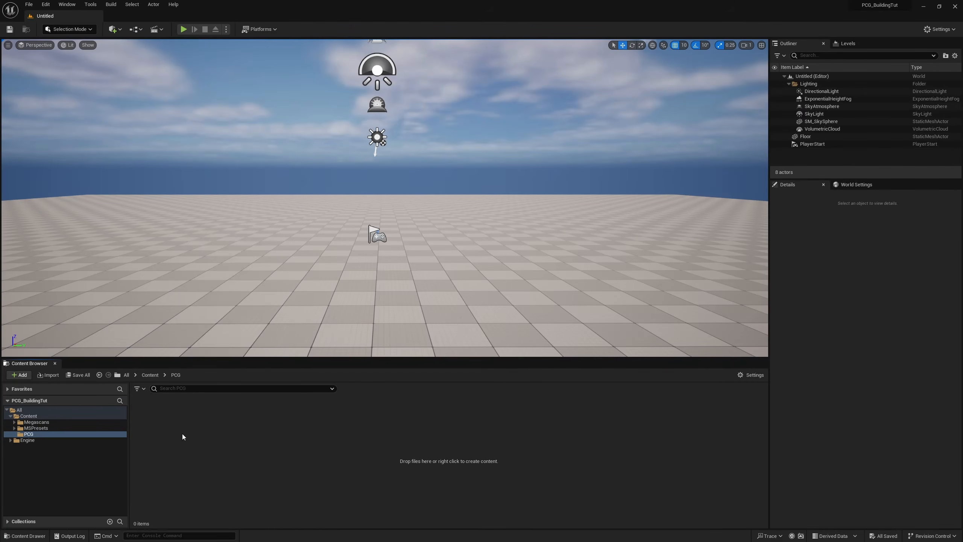
Step: Create an Actor Blueprint Class named BP_Building and a PCG graph named PCG_Building in the PCG folder
right_click(182, 434)
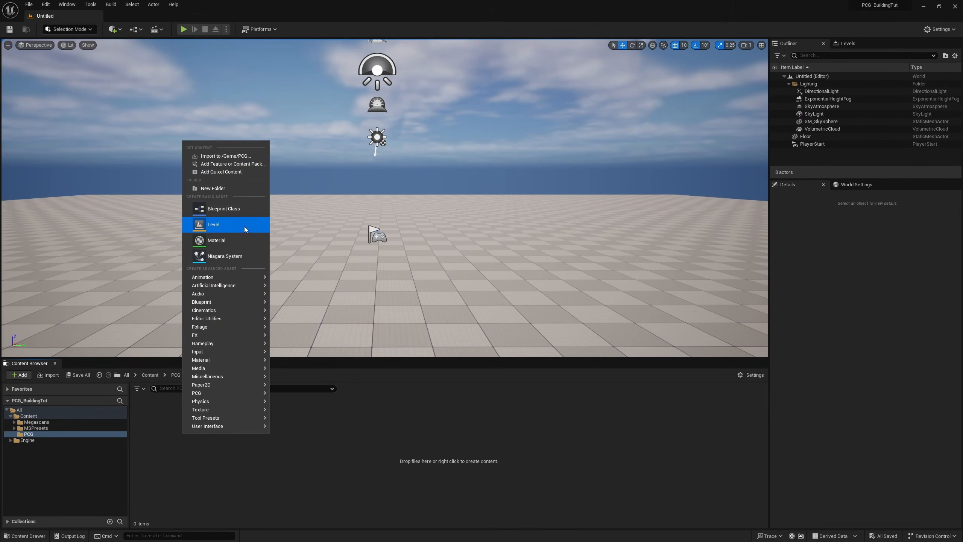
click(236, 214)
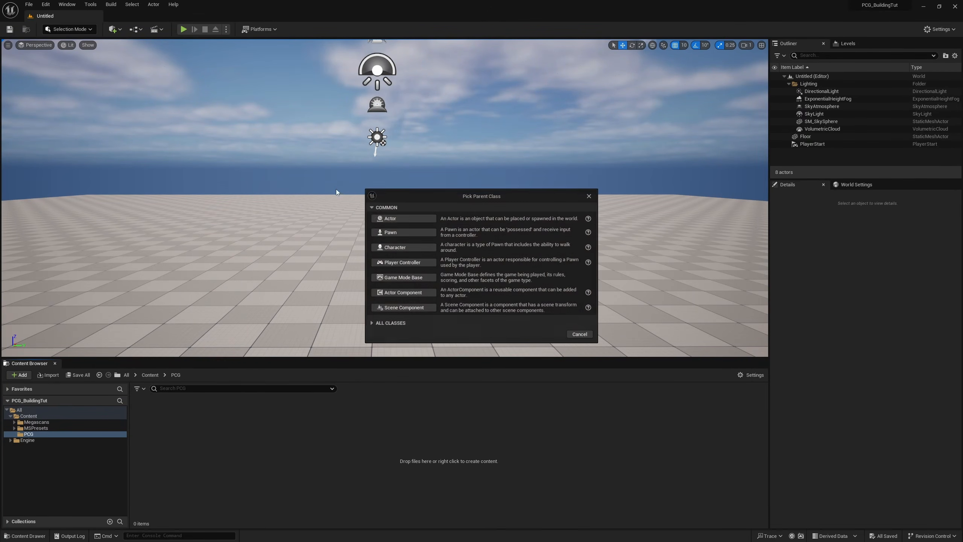
click(418, 220)
text(BP_Building)
key(Return)
right_click(194, 440)
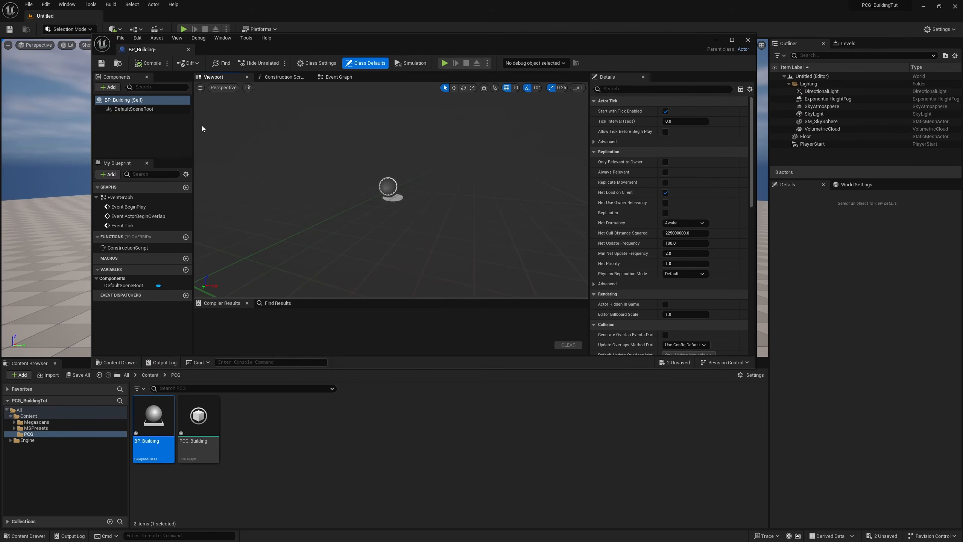
Step: Add a Spline component to BP_Building and delete the spline's second point
click(111, 89)
text(spline)
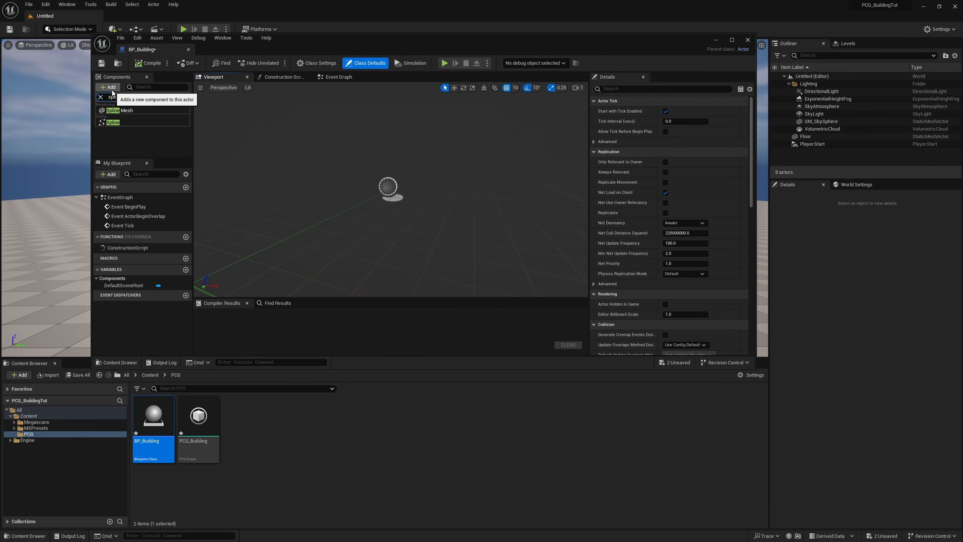
click(117, 124)
right_drag(393, 186, 395, 186)
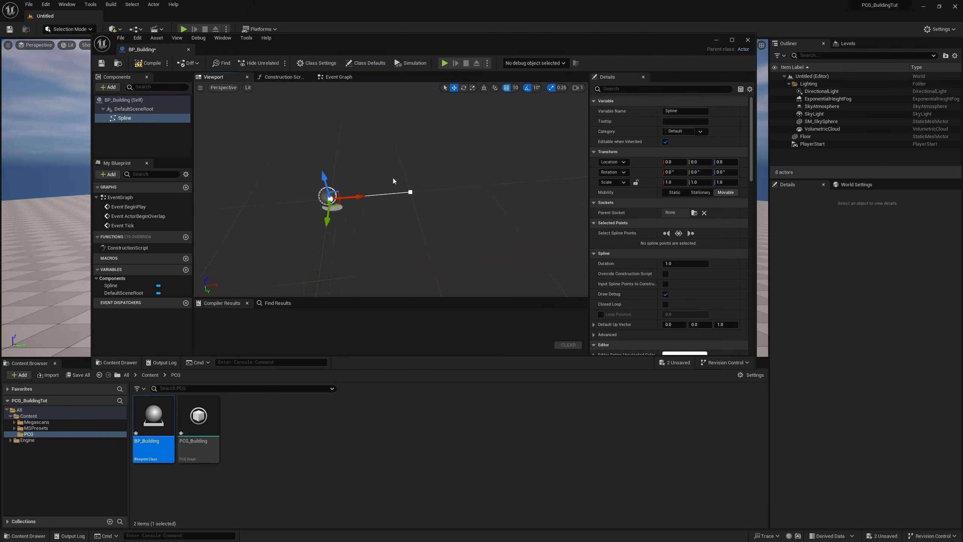
click(410, 190)
right_click(409, 190)
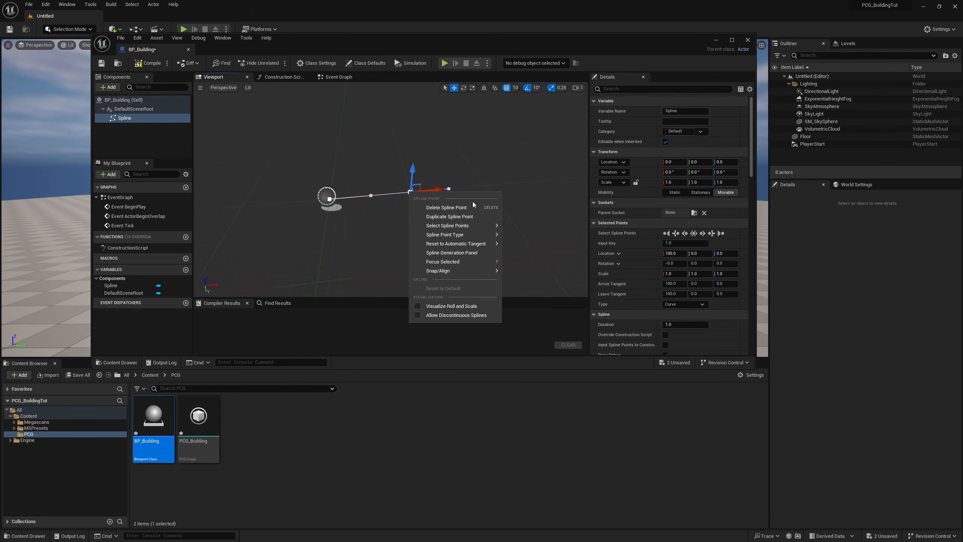
click(441, 208)
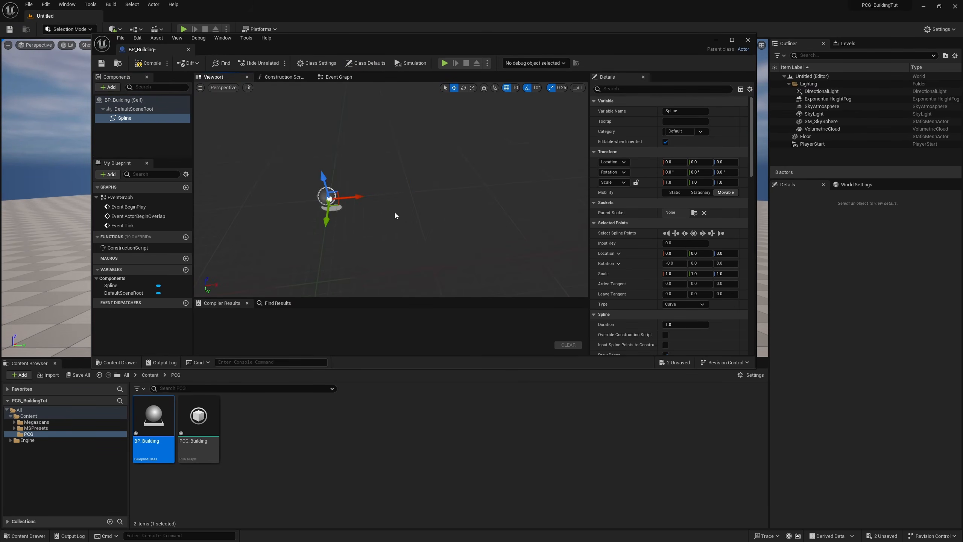
Step: Generate a Square shape with a length of 500 from the remaining spline point
right_click(329, 202)
click(403, 262)
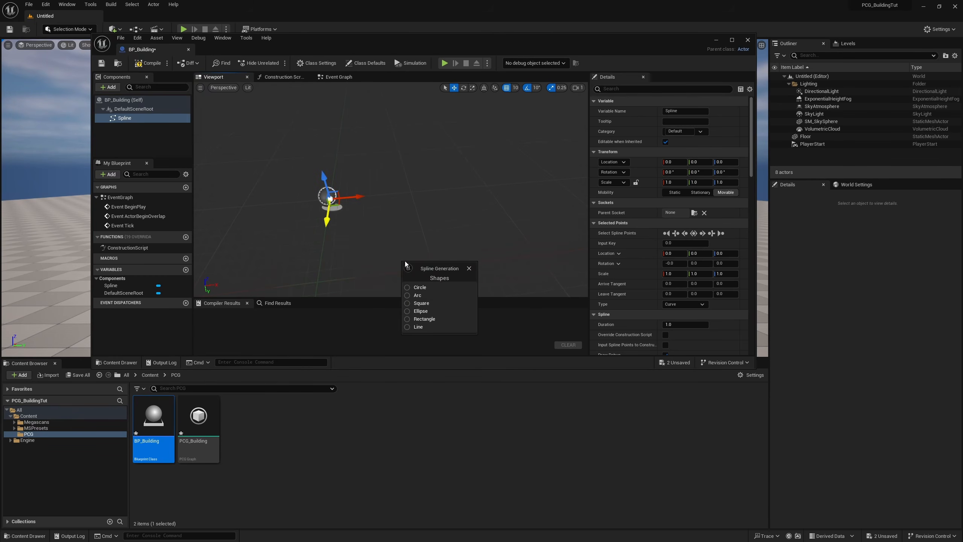
click(420, 304)
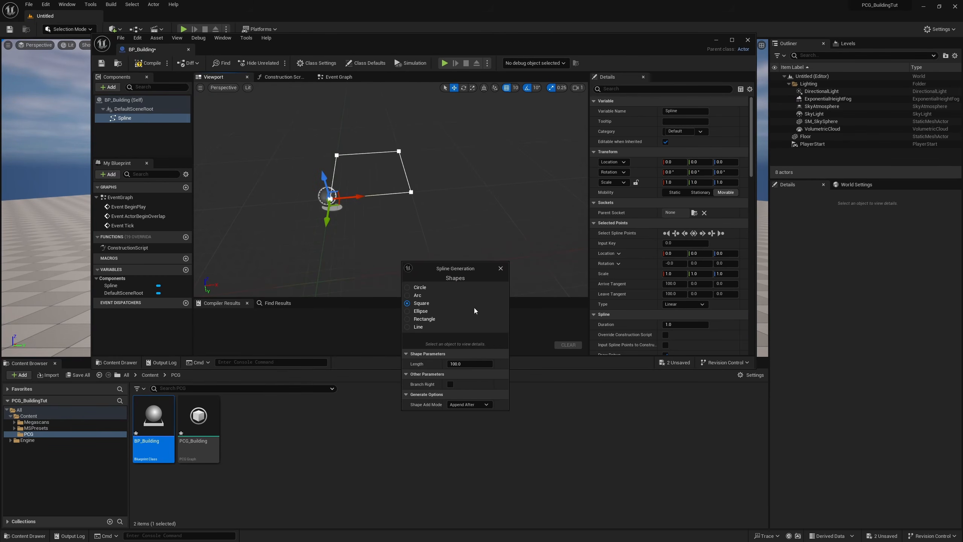
click(469, 365)
text(500)
key(Return)
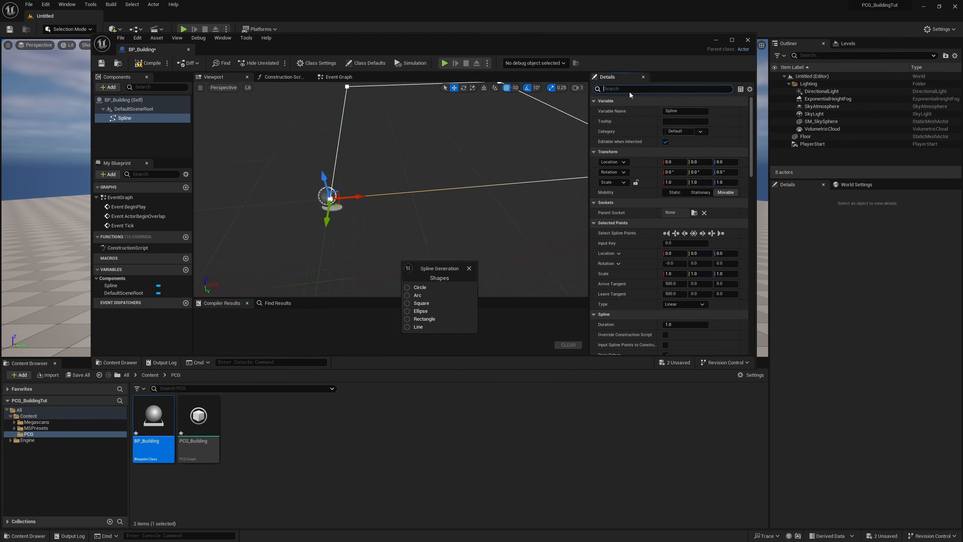
Step: Make the spline a closed loop and set its starting point's type to Linear
text(closed)
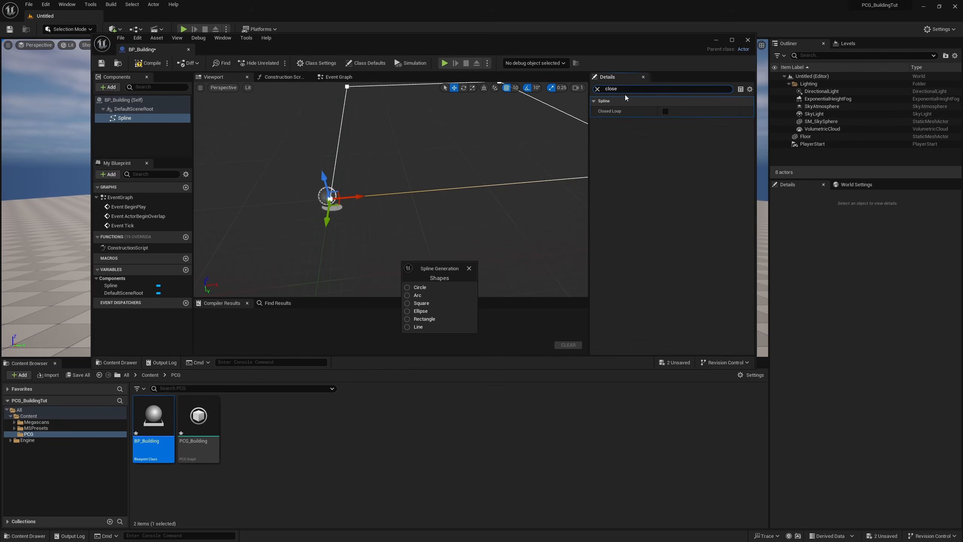
click(666, 111)
right_click(331, 200)
right_click(331, 200)
mouse_move(401, 243)
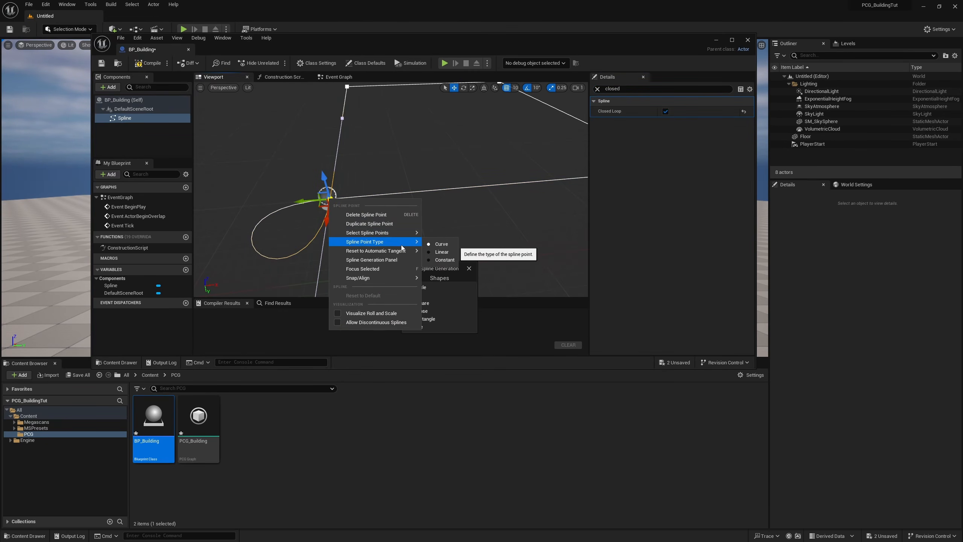
click(443, 255)
right_drag(443, 254, 485, 258)
key(s)
click(469, 268)
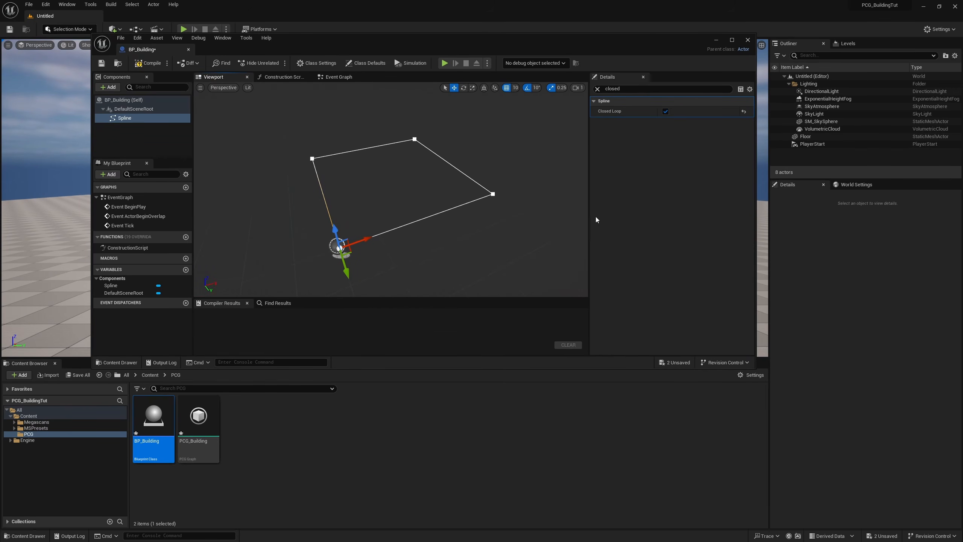
Step: Add a PCG component to the BP_Building blueprint, keeping the name PCG
click(112, 90)
text(P)
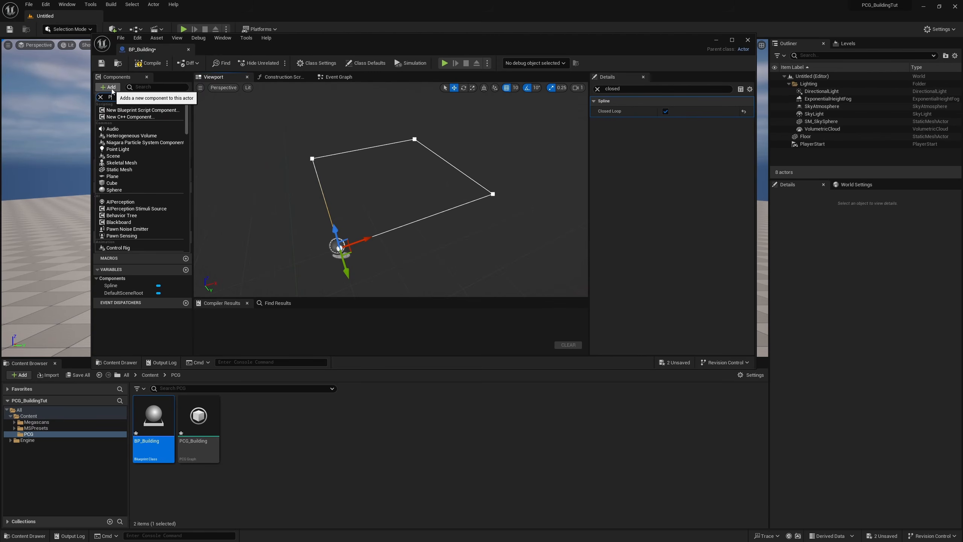
text(CG)
click(112, 112)
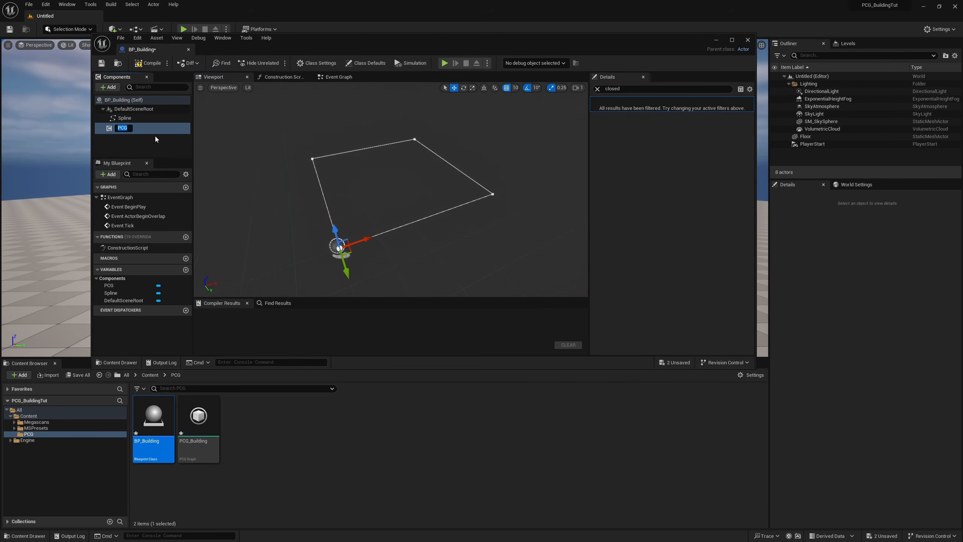
key(Return)
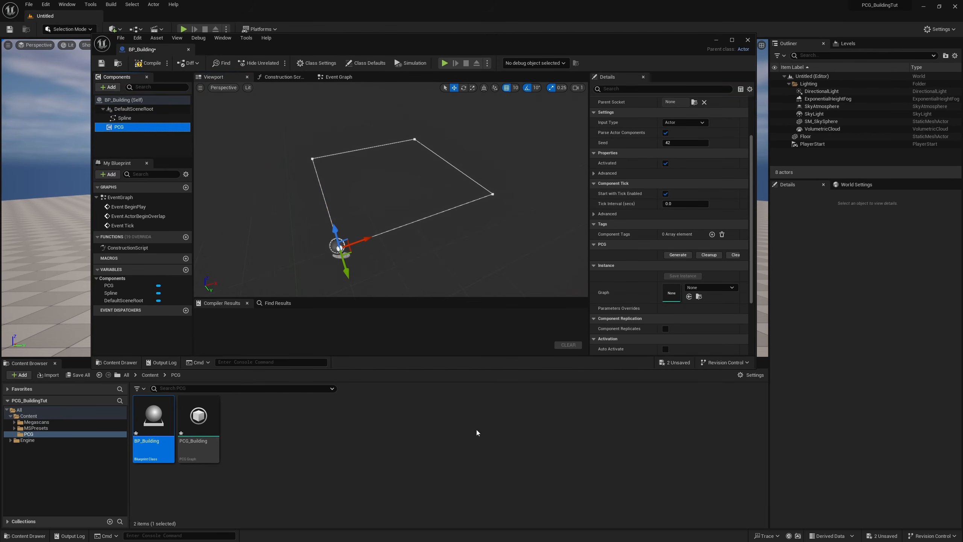
Step: Assign the PCG_Building graph to the PCG component, and compile, save and close the blueprint
click(198, 417)
drag(198, 417, 671, 292)
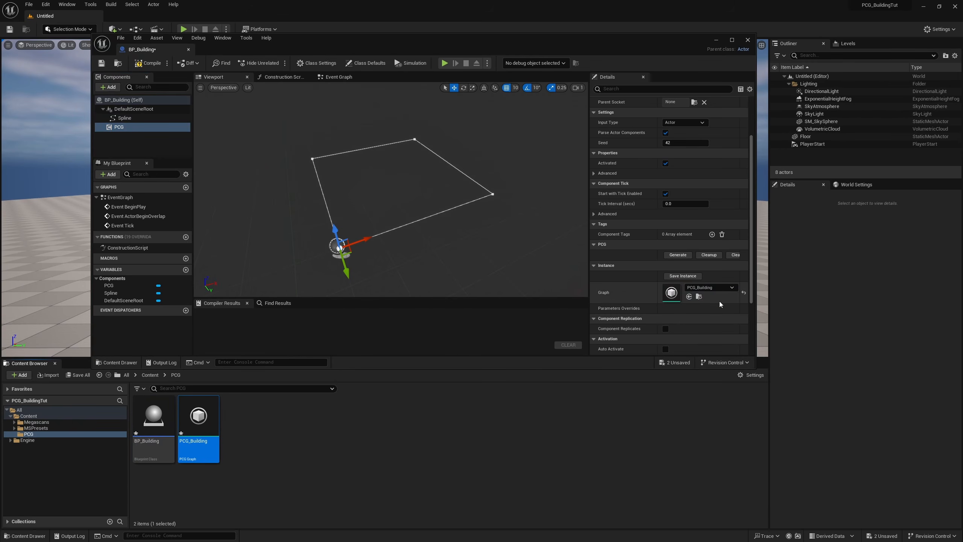
click(149, 64)
key(ctrl+s)
click(748, 40)
Step: Place a BP_Building actor on the floor of the level
drag(152, 419, 598, 284)
right_drag(598, 285, 592, 327)
drag(451, 250, 761, 254)
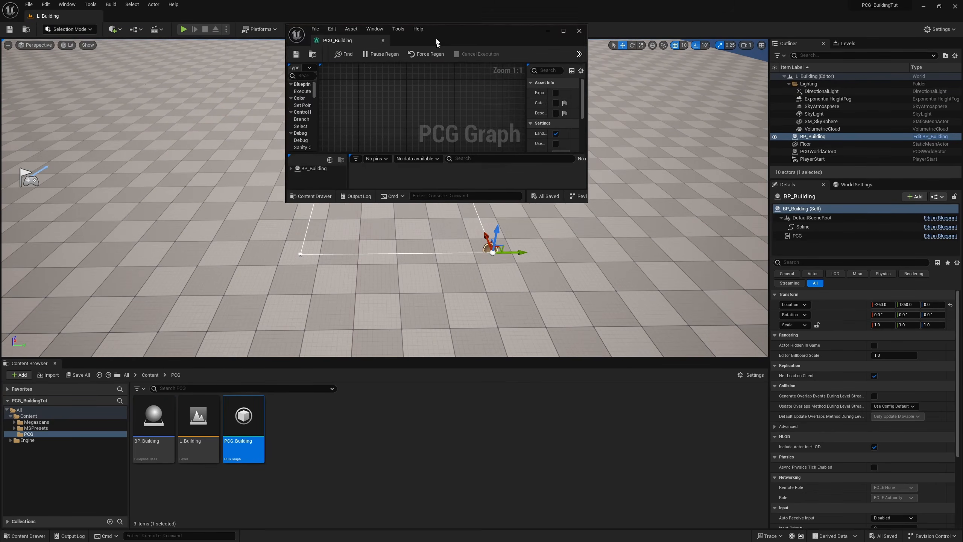
Step: Add a Get Spline Data node to the PCG_Building graph
double_click(437, 42)
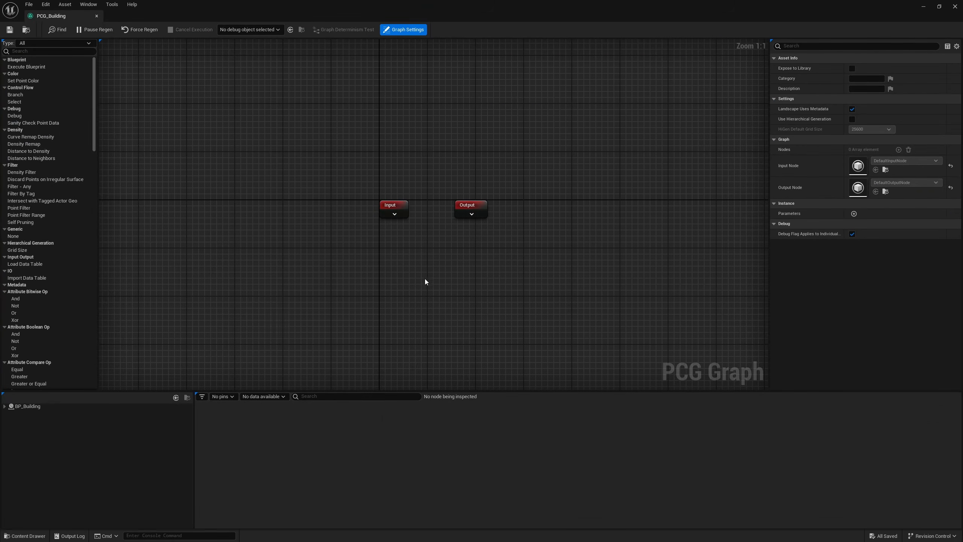
right_click(376, 283)
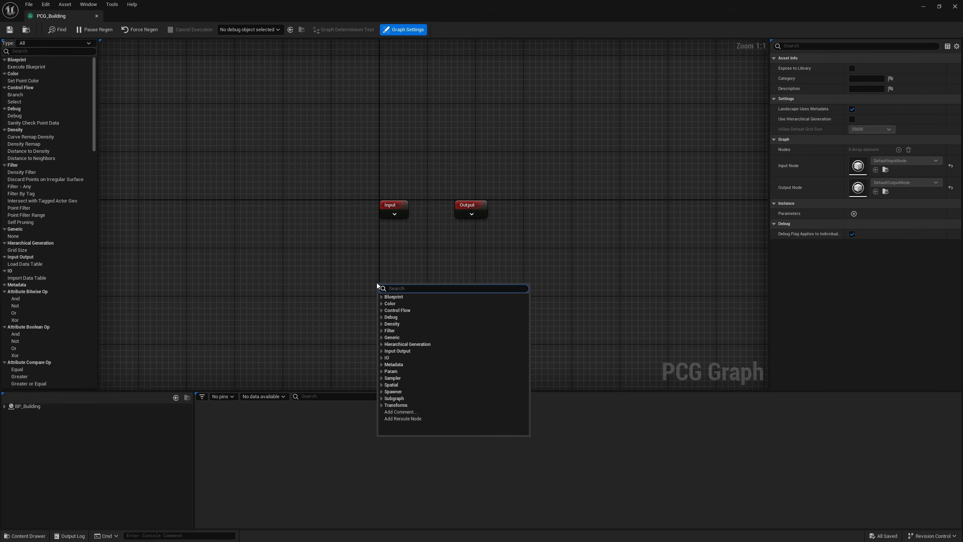
text(get spkl)
key(BackSpace)
key(BackSpace)
key(BackSpace)
text(plin)
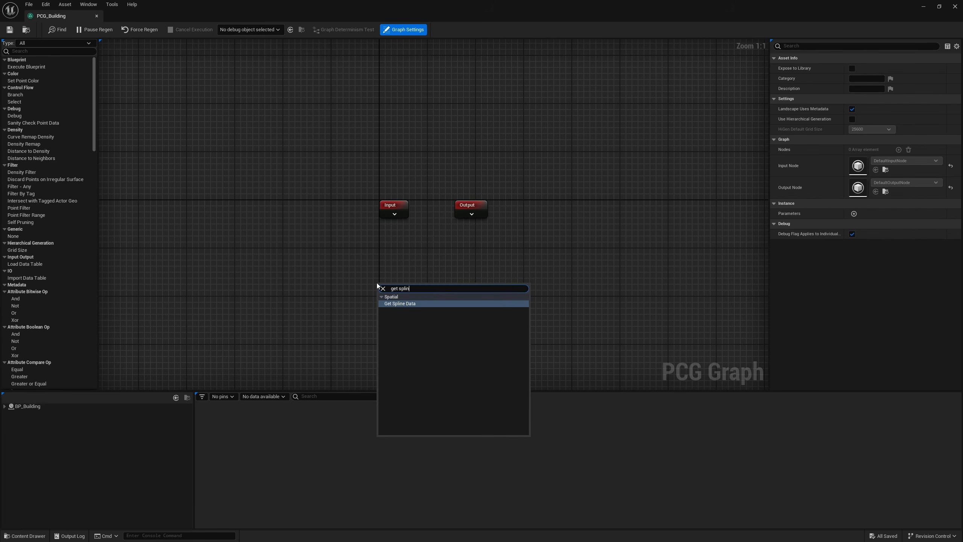
key(Return)
Step: Add a Spline Sampler node fed by the output of Get Spline Data
right_click(389, 252)
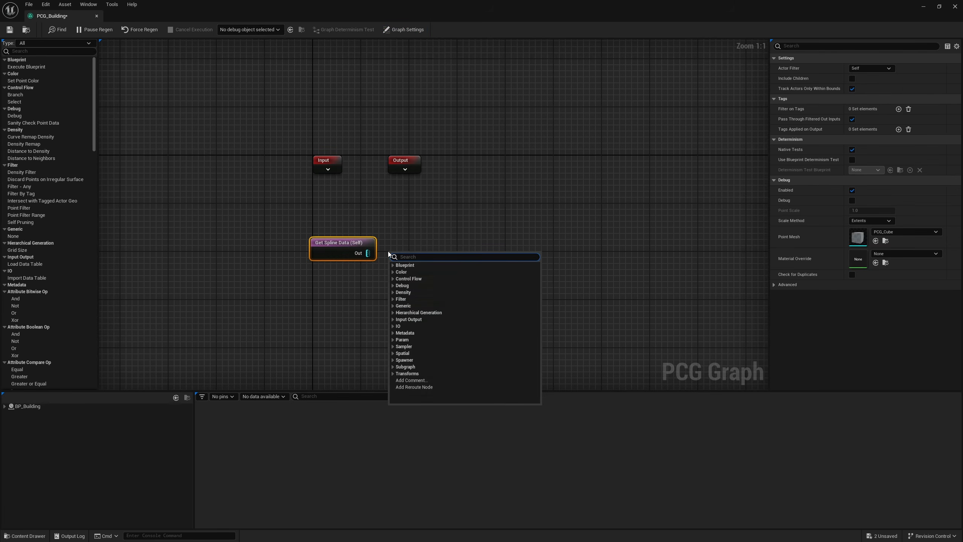
text(sam)
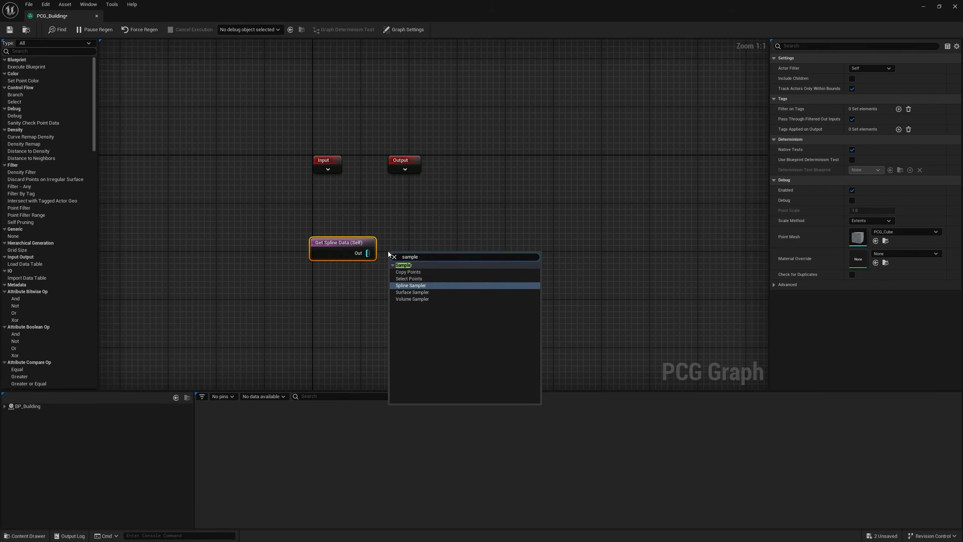
text(ple)
key(Return)
Step: Set the Spline Sampler's Dimension to On Interior and display its debug points in the level
click(873, 70)
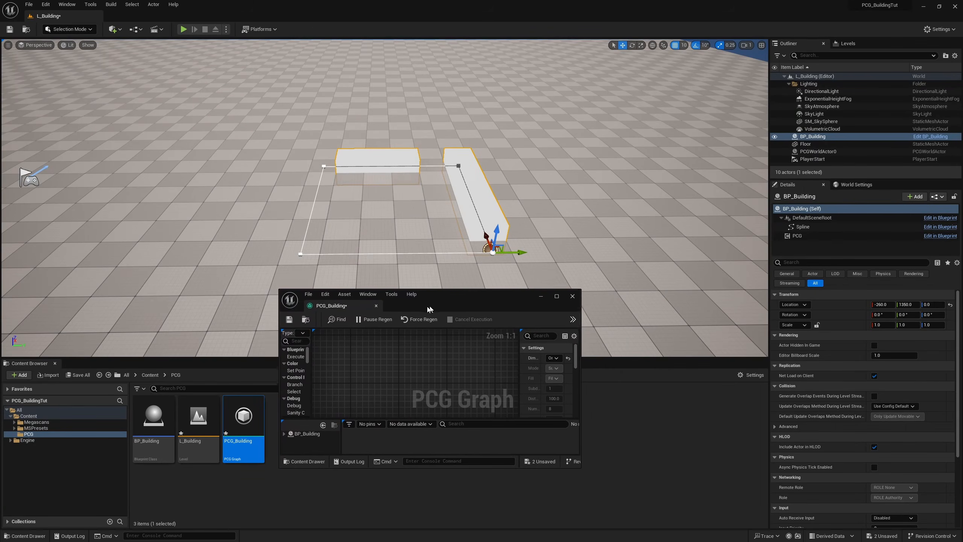
drag(429, 309, 418, 312)
right_drag(421, 387, 410, 335)
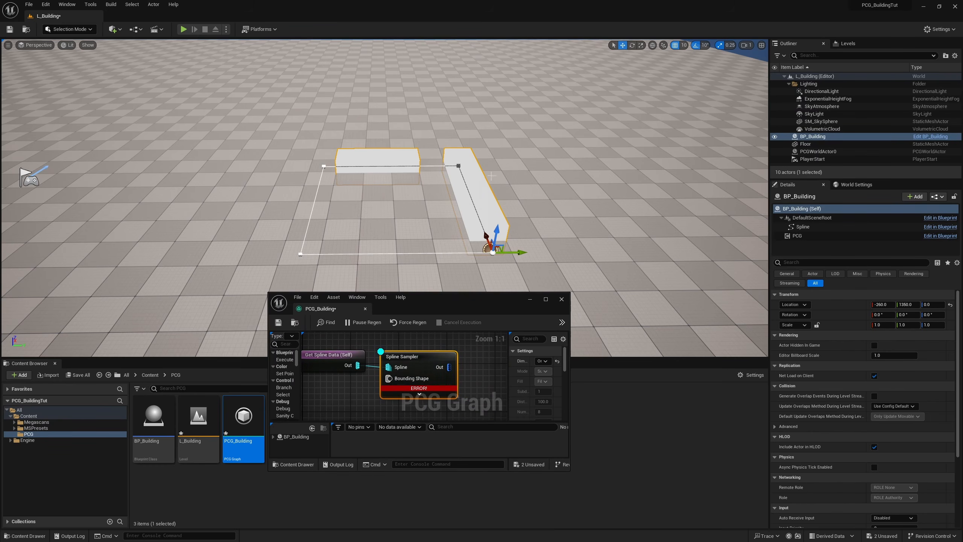
right_drag(477, 372, 462, 370)
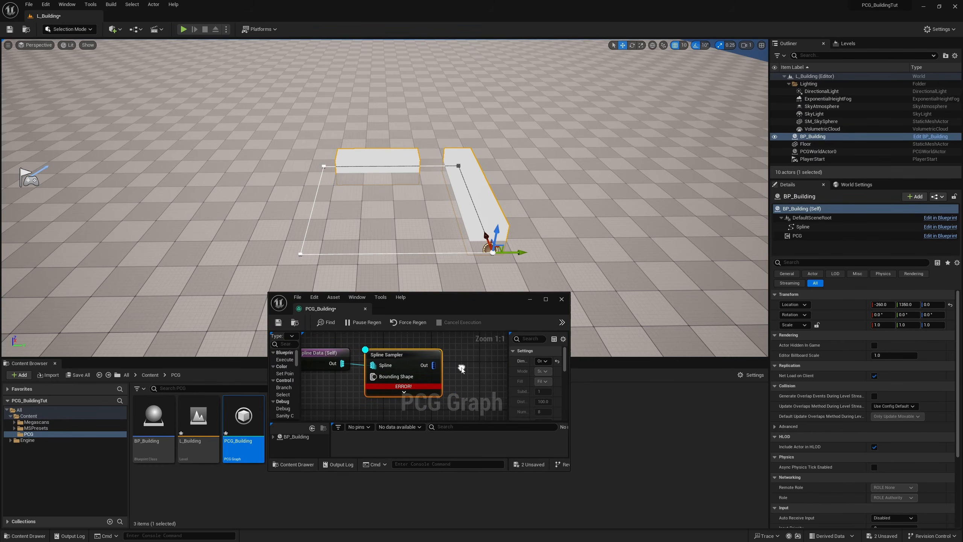
Step: Enable Unbounded on the Spline Sampler and set its interior sample spacing to 300
drag(457, 298, 247, 235)
drag(359, 407, 625, 522)
right_drag(221, 320, 278, 329)
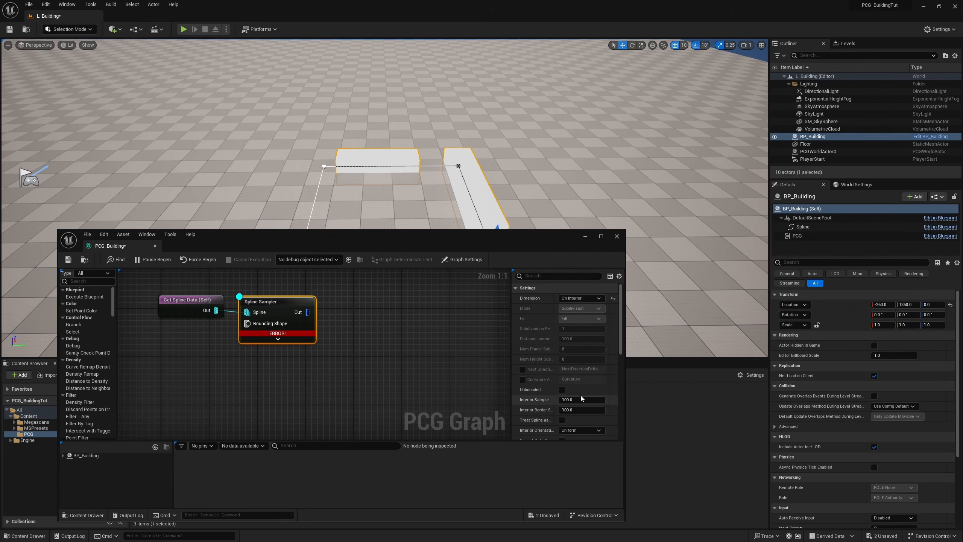
click(562, 390)
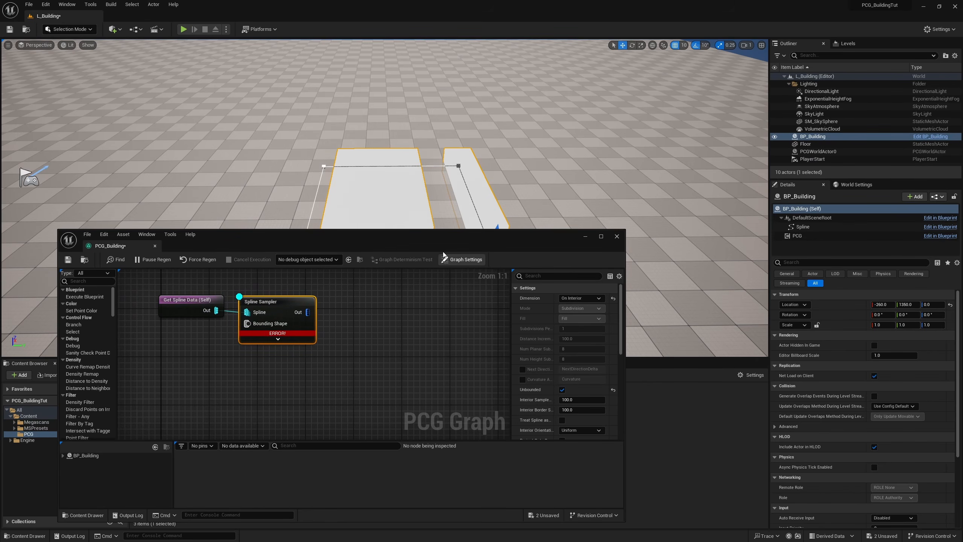
drag(439, 243, 445, 327)
right_drag(384, 182, 308, 192)
key(d)
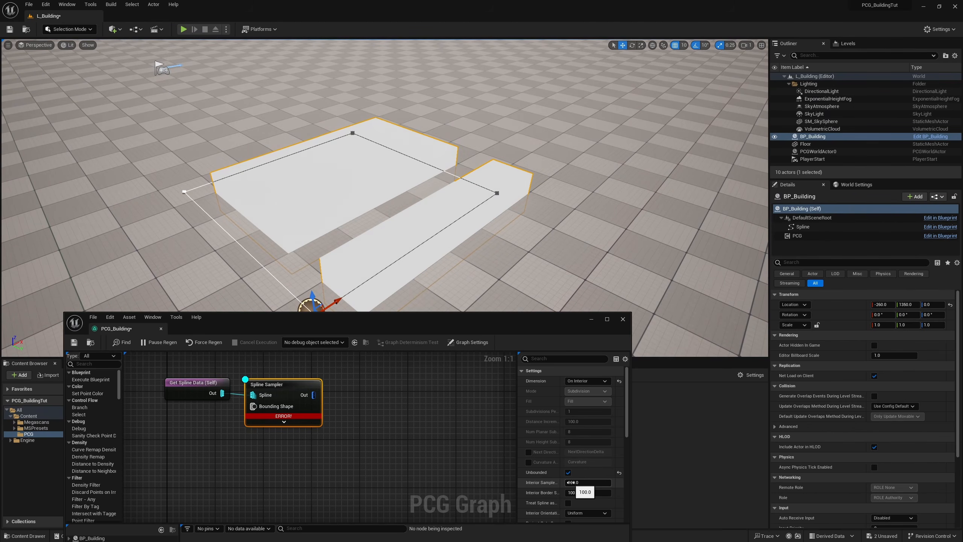
click(585, 484)
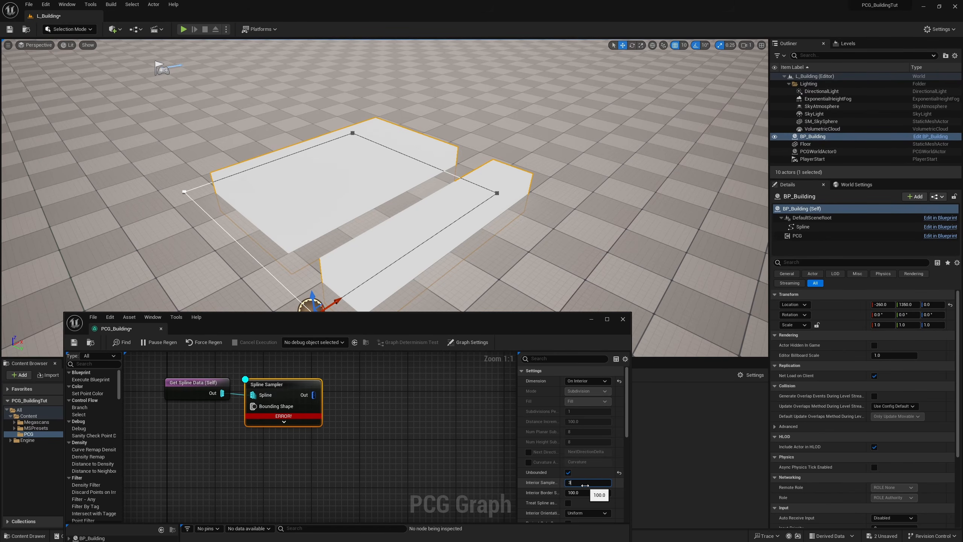
key(Return)
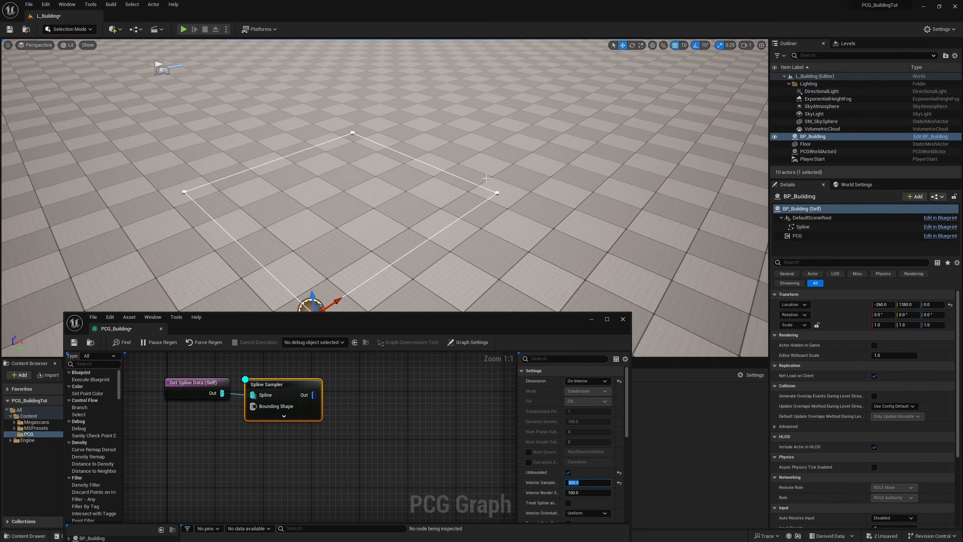
Step: Reshape the placed building's spline into a longer rectangle by moving its corner points
click(497, 192)
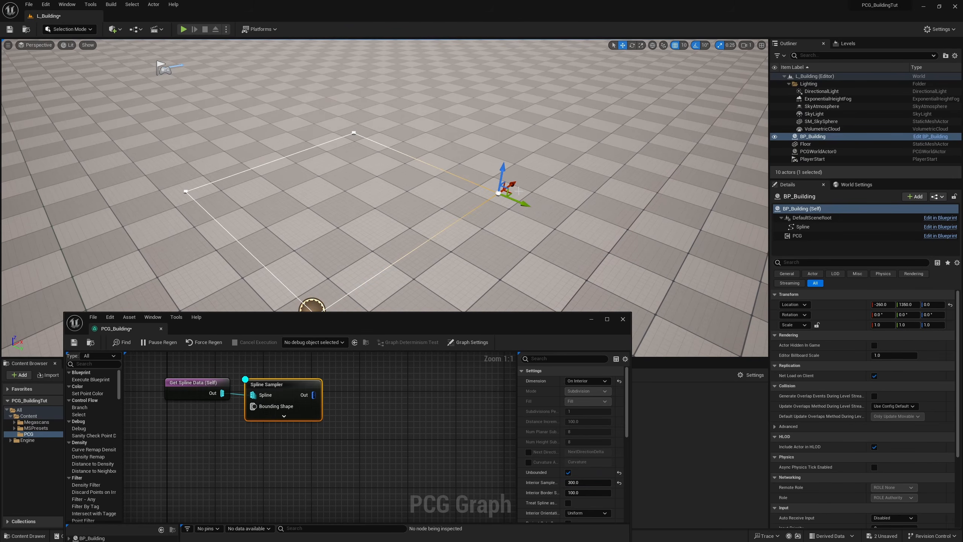
drag(512, 185, 676, 78)
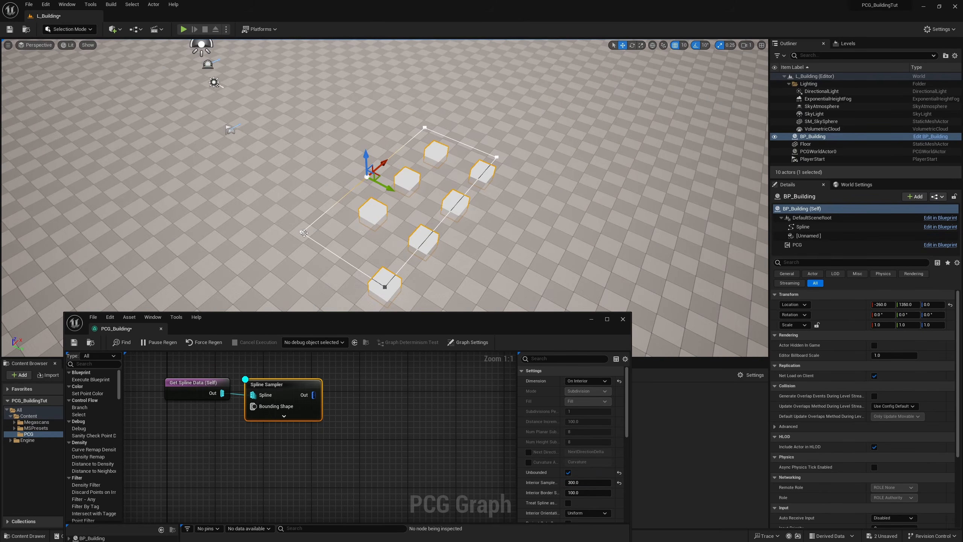
click(302, 232)
drag(325, 237, 313, 230)
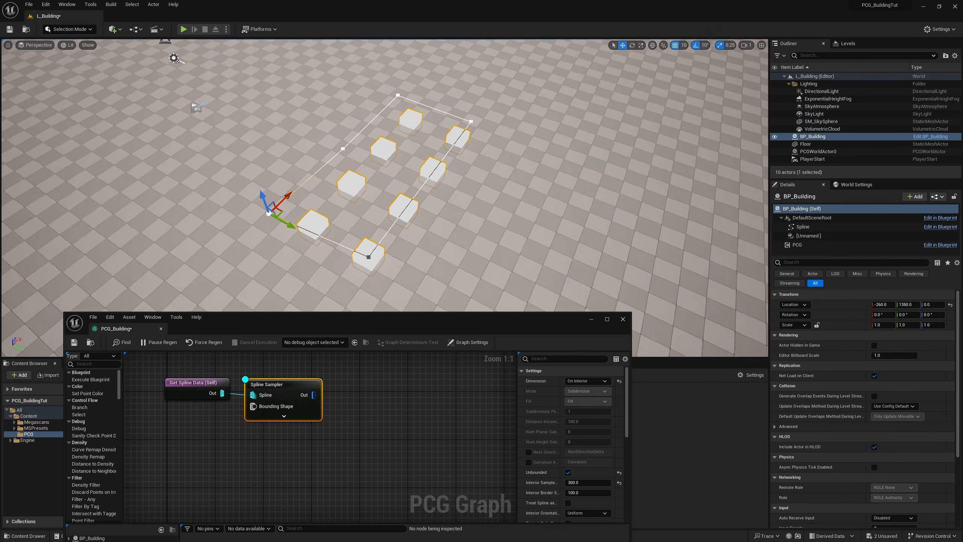
right_drag(436, 213, 497, 216)
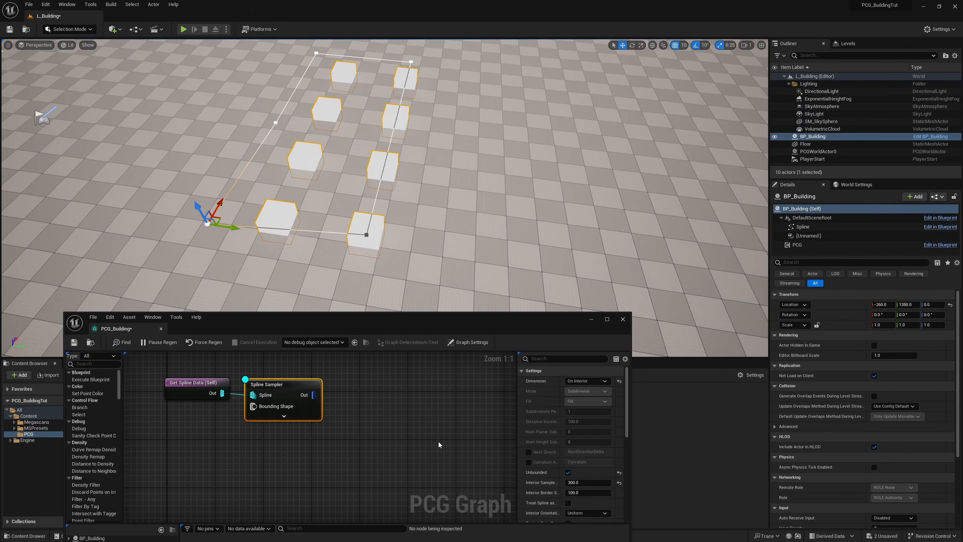
Step: Open the BP_Building blueprint and add a Float variable named Floor Size
drag(443, 323, 603, 276)
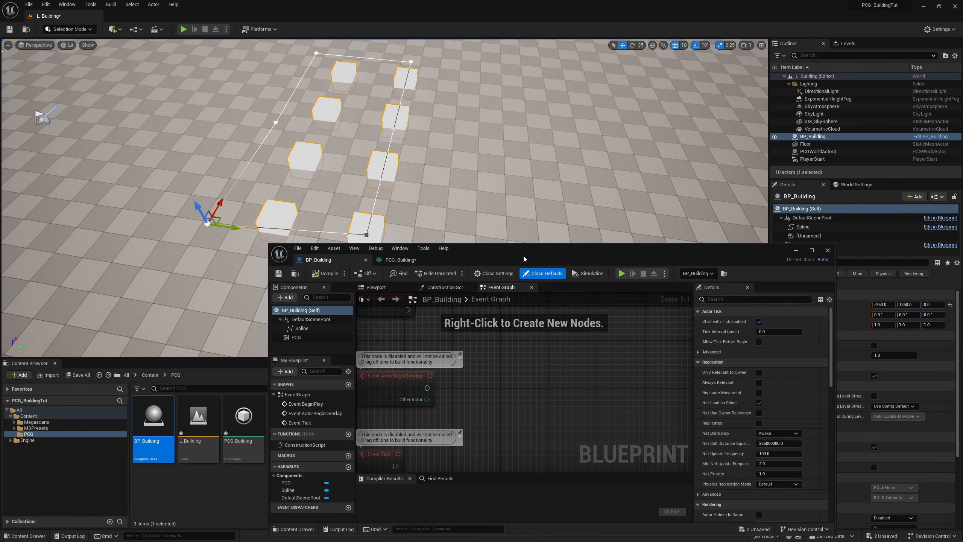
drag(524, 259, 514, 176)
click(338, 383)
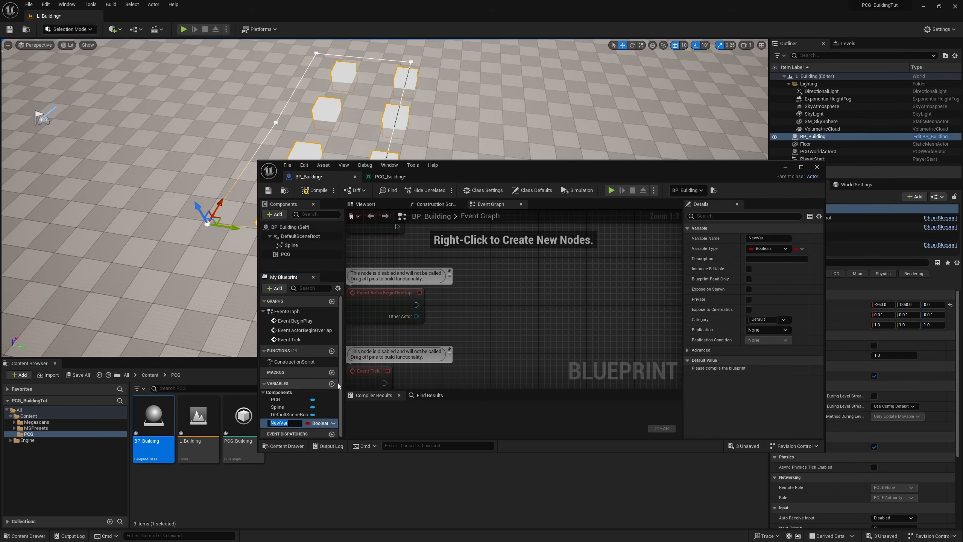
text(Floor Size)
key(Return)
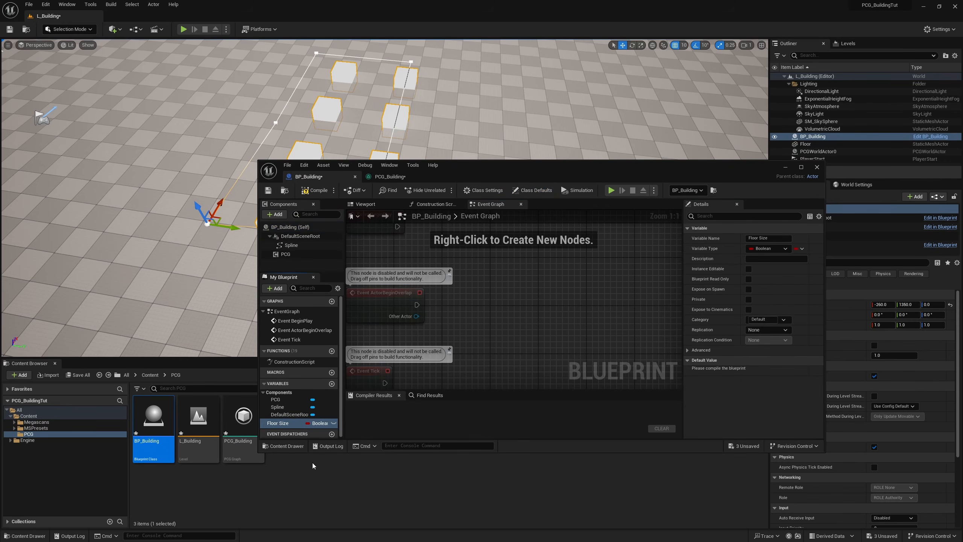
click(320, 423)
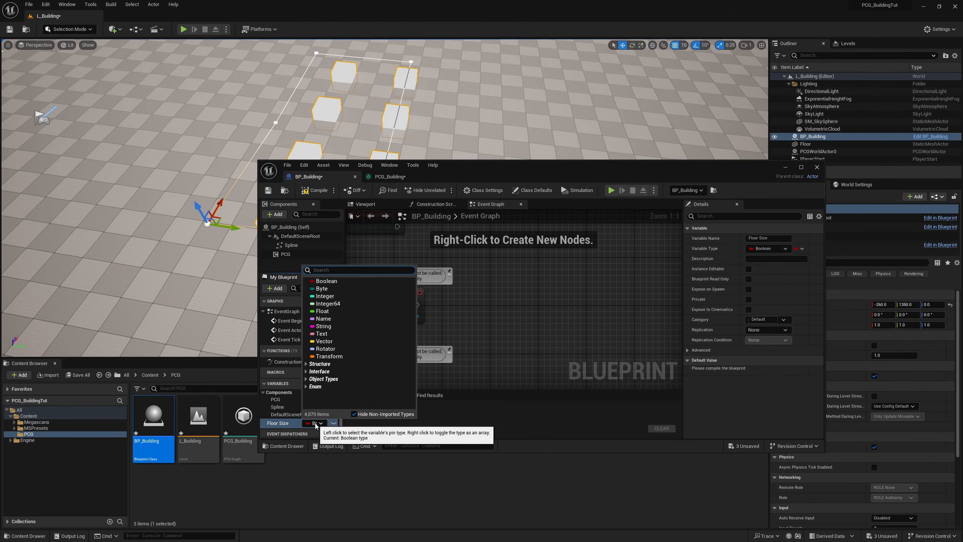
click(336, 315)
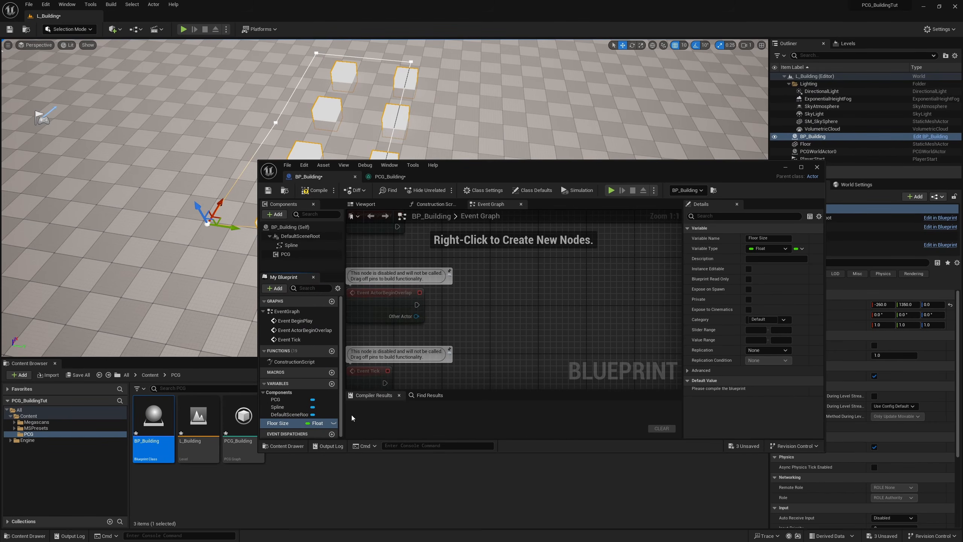
Step: Make the Floor Size variable instance editable and duplicate it as Wall Size
click(334, 423)
key(ctrl+d)
drag(283, 433, 261, 432)
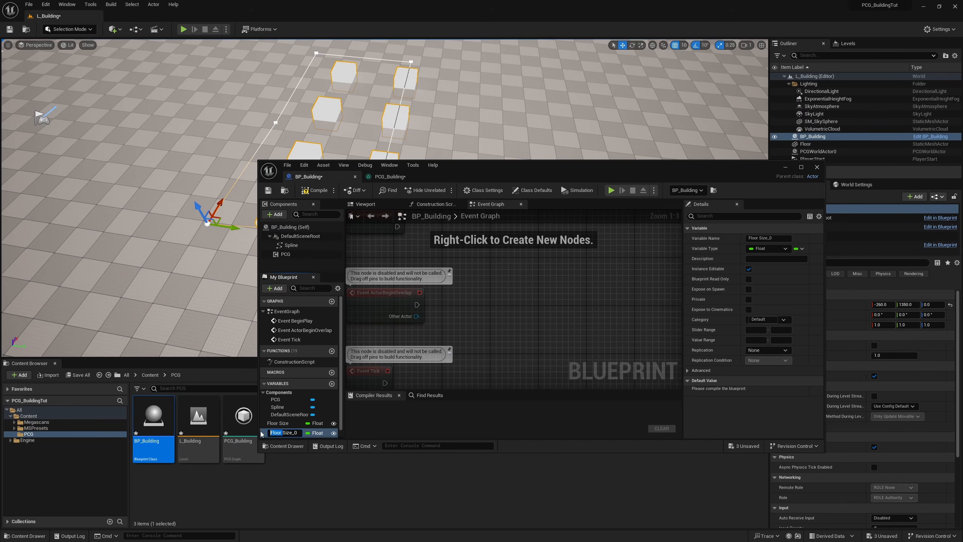
text(Wall)
key(Return)
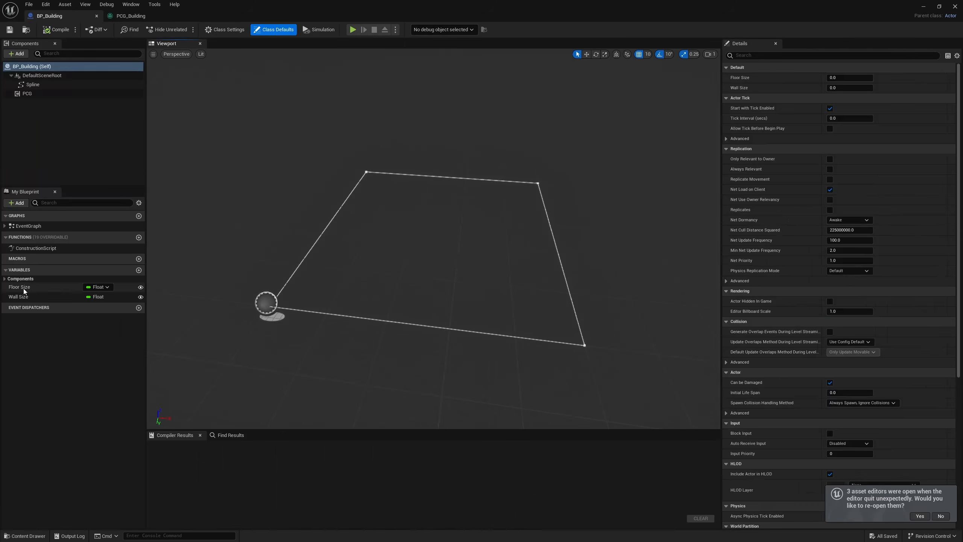
Step: Set the default values of Floor Size and Wall Size to 300, and compile and save BP_Building
click(23, 289)
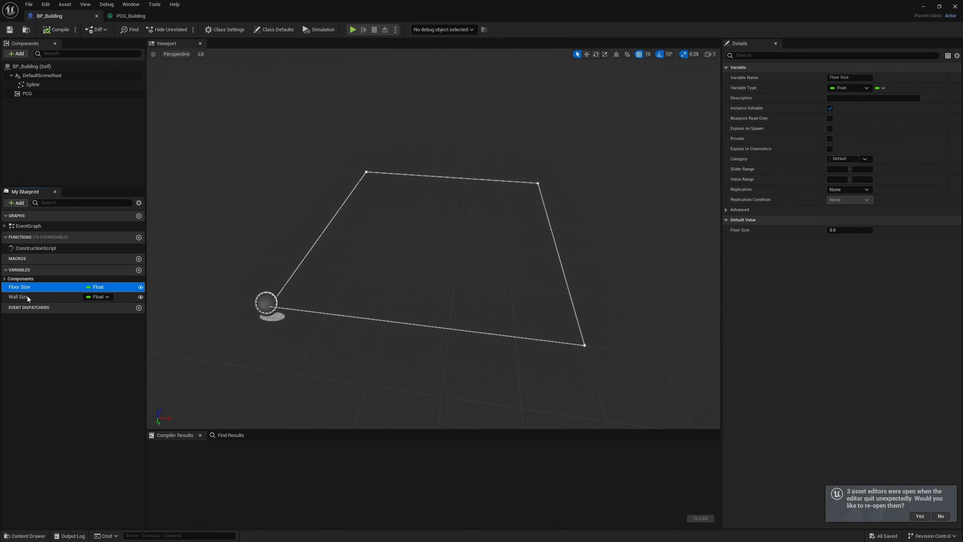
click(854, 231)
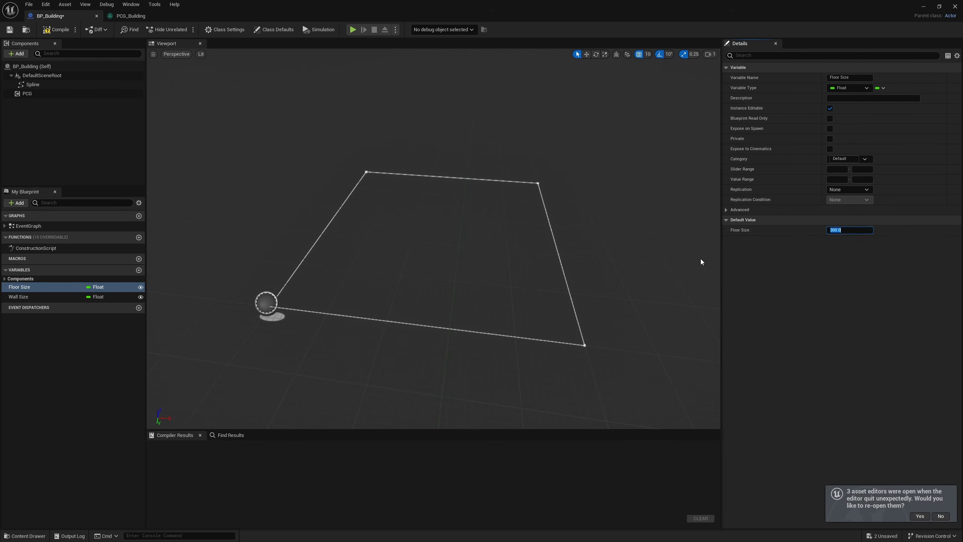
click(24, 298)
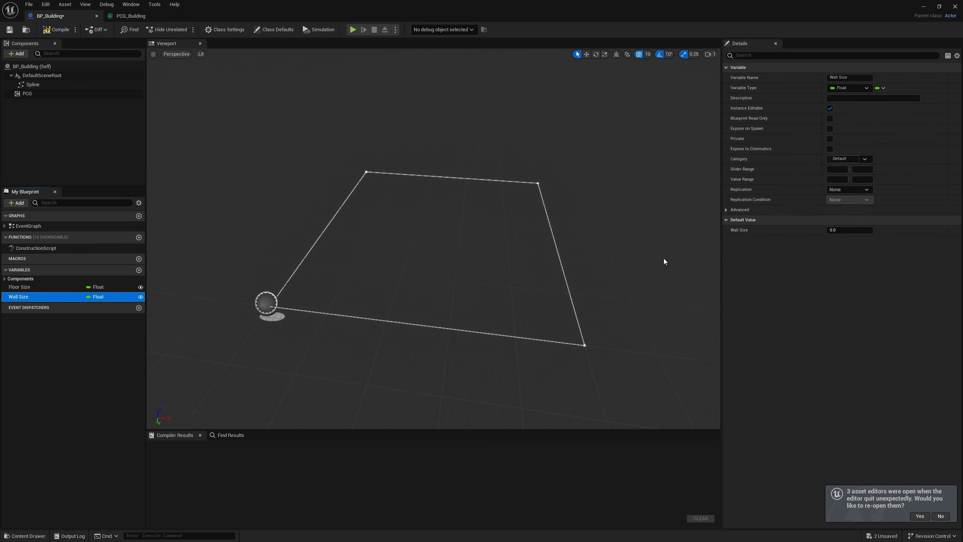
click(846, 229)
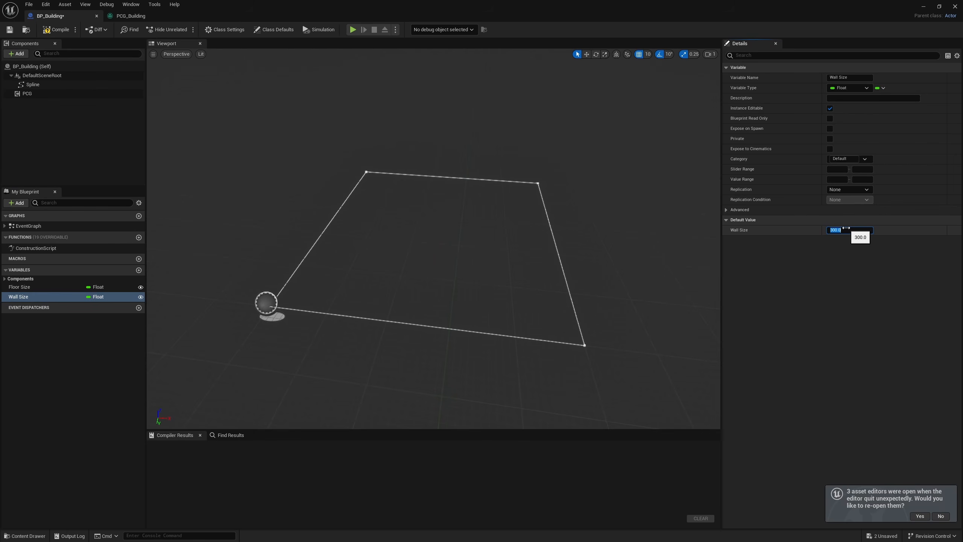
click(55, 30)
click(12, 33)
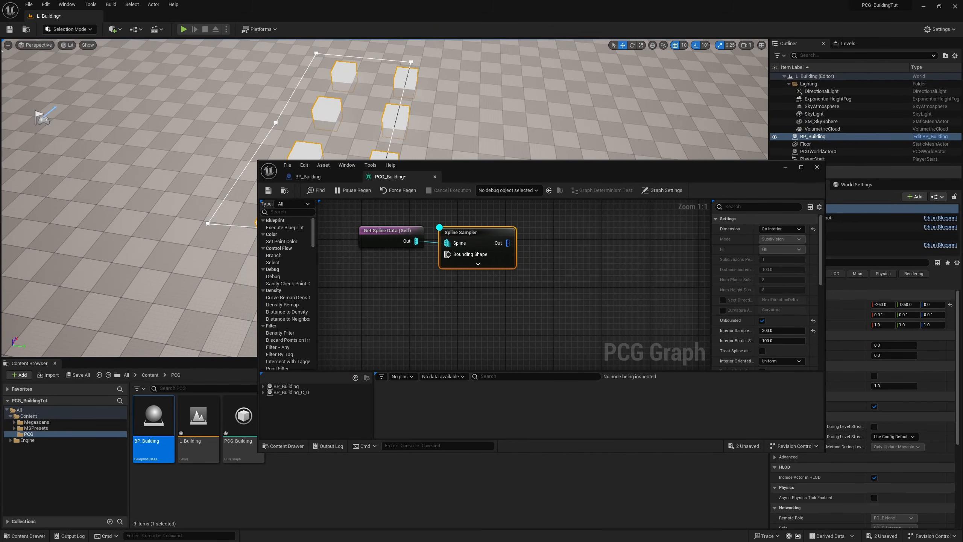
Step: Add a Get Actor Property node to the PCG_Building graph with Wall Size as its property name
drag(546, 175, 483, 242)
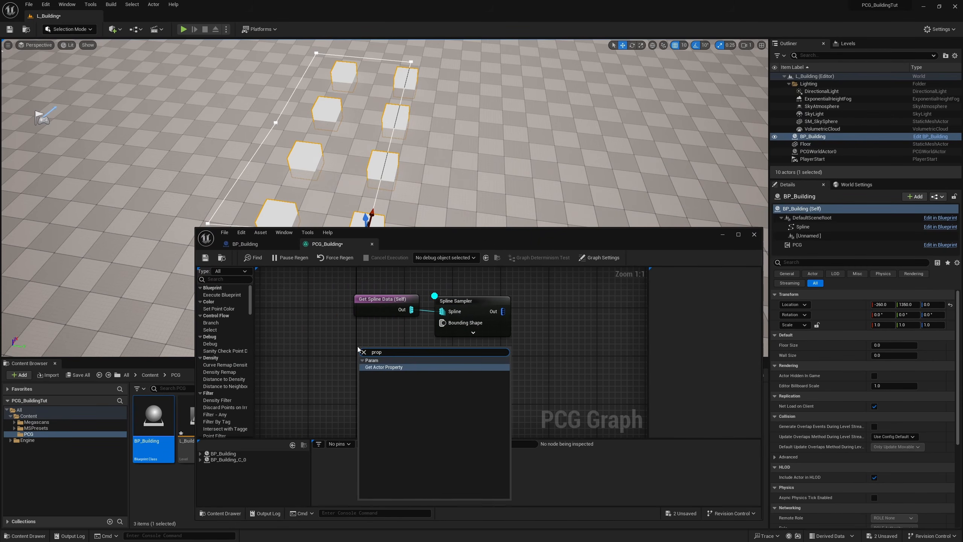
key(Return)
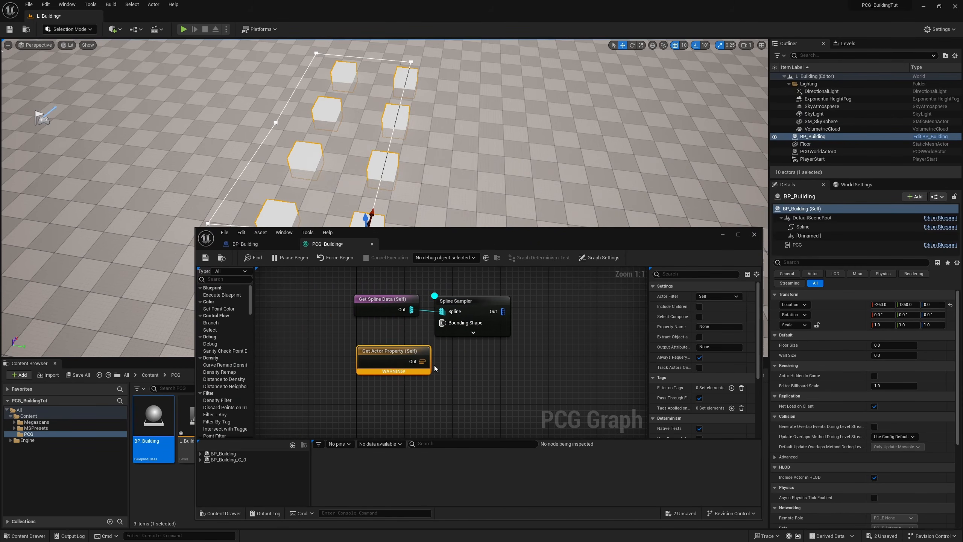
click(713, 326)
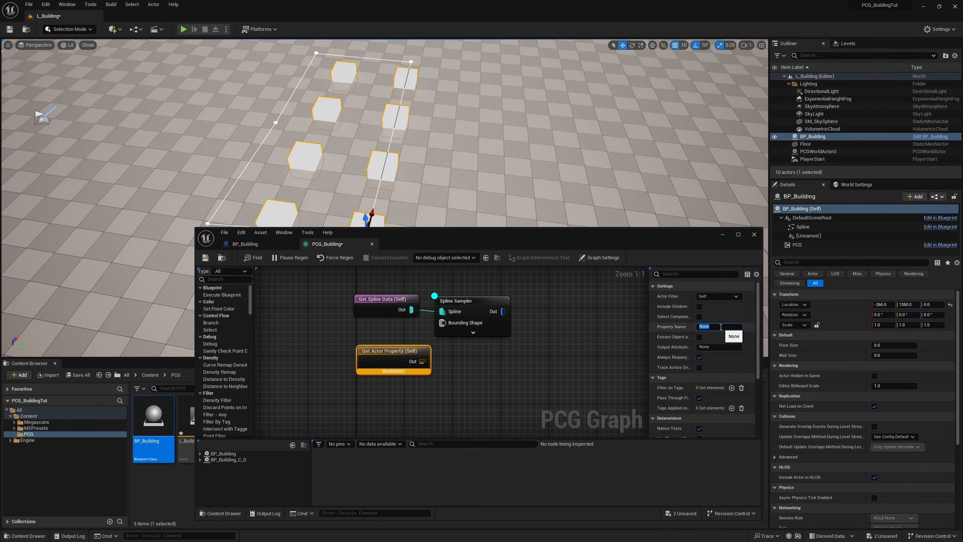
click(245, 244)
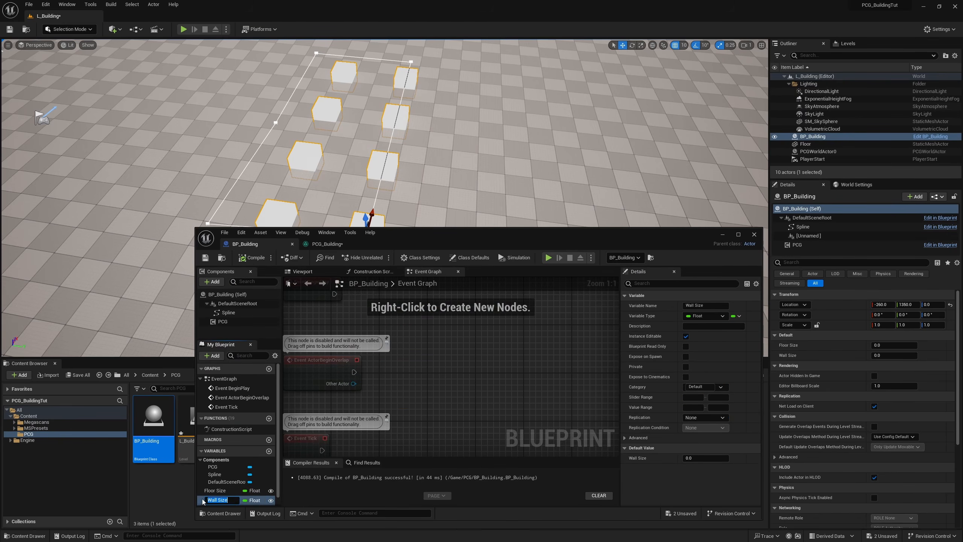
click(327, 244)
click(717, 327)
key(Return)
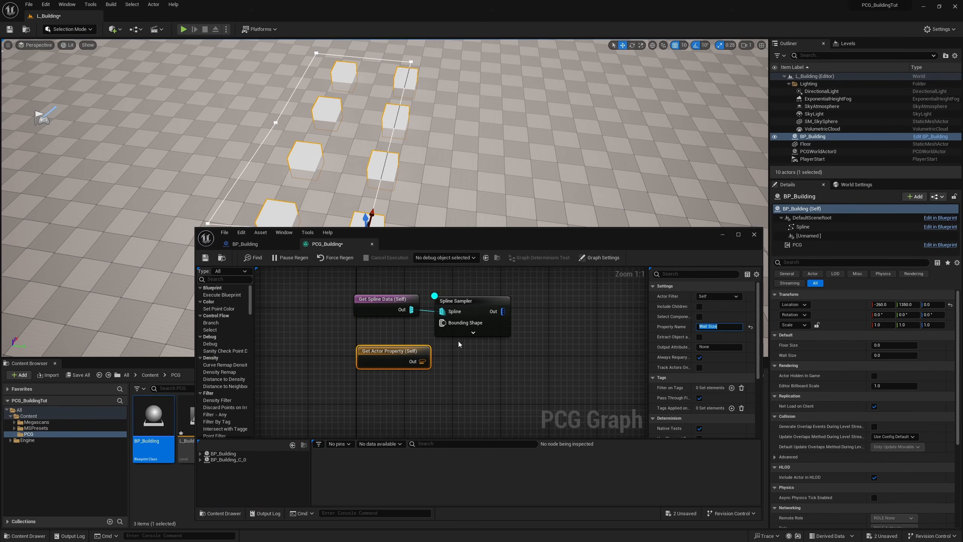
Step: Connect the Wall Size property node to the Spline Sampler's Interior Sample Spacing and place it just below Get Spline Data
click(474, 333)
drag(424, 143, 472, 240)
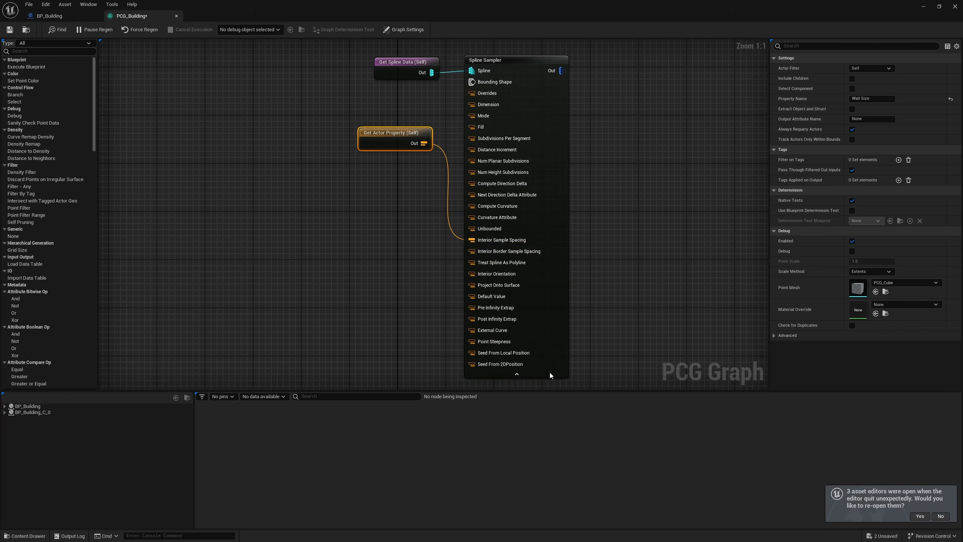
click(524, 375)
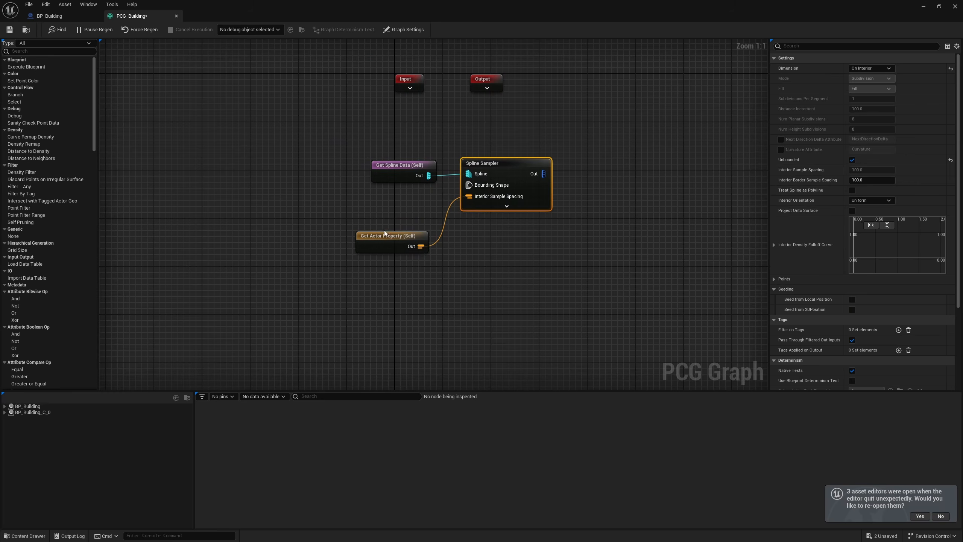
drag(383, 238, 392, 194)
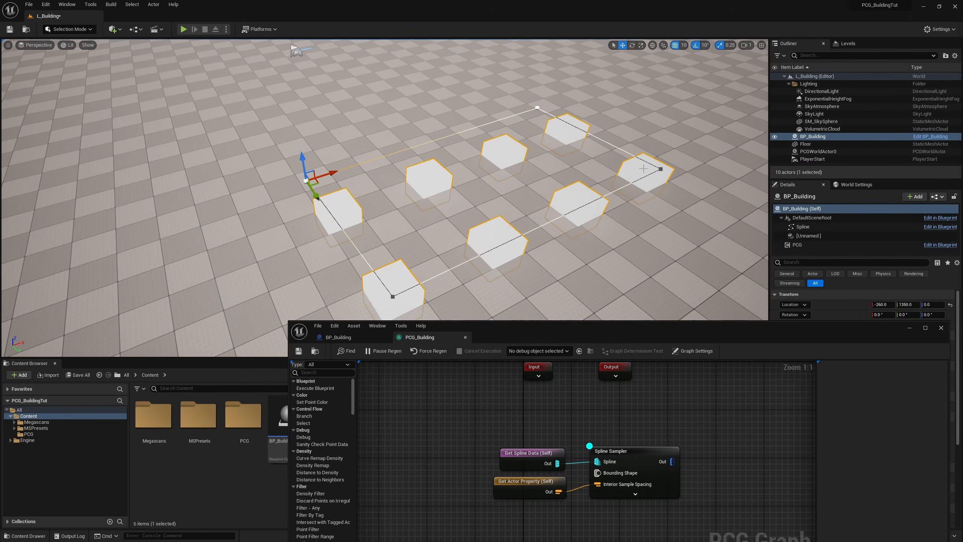
right_drag(625, 416, 483, 404)
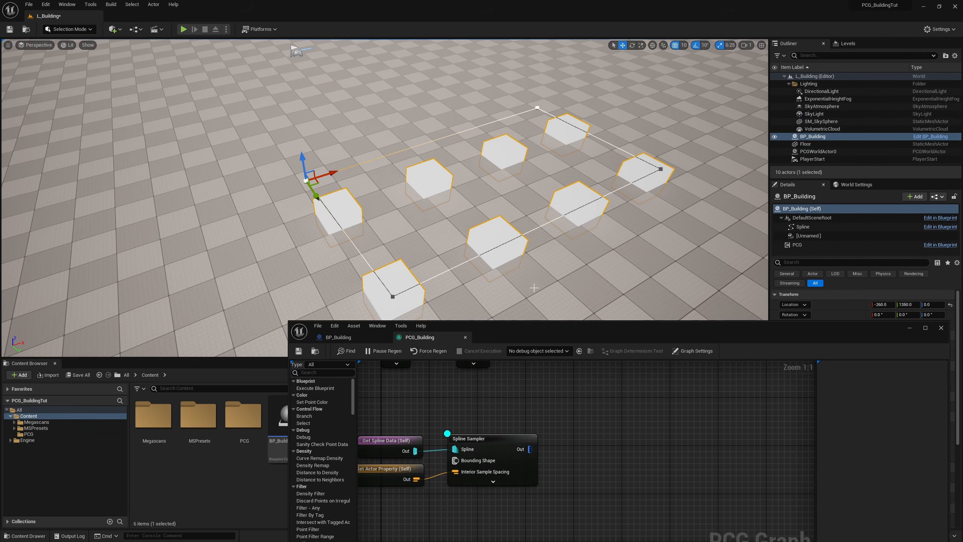
drag(653, 331, 318, 398)
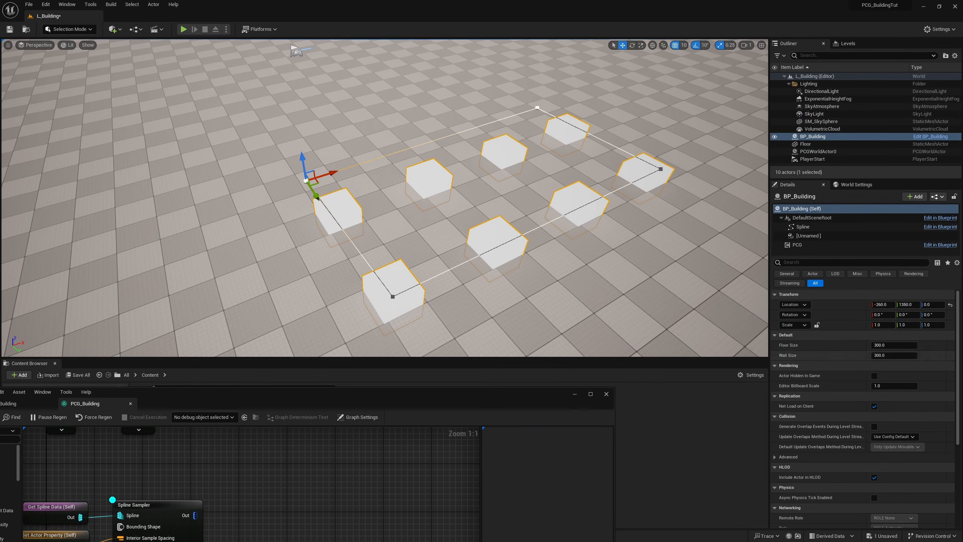
Step: Test the placed building's Wall Size with 350 and 250, and restore it to 300
click(898, 356)
text(350)
key(Return)
text(300)
key(Return)
text(250)
key(Return)
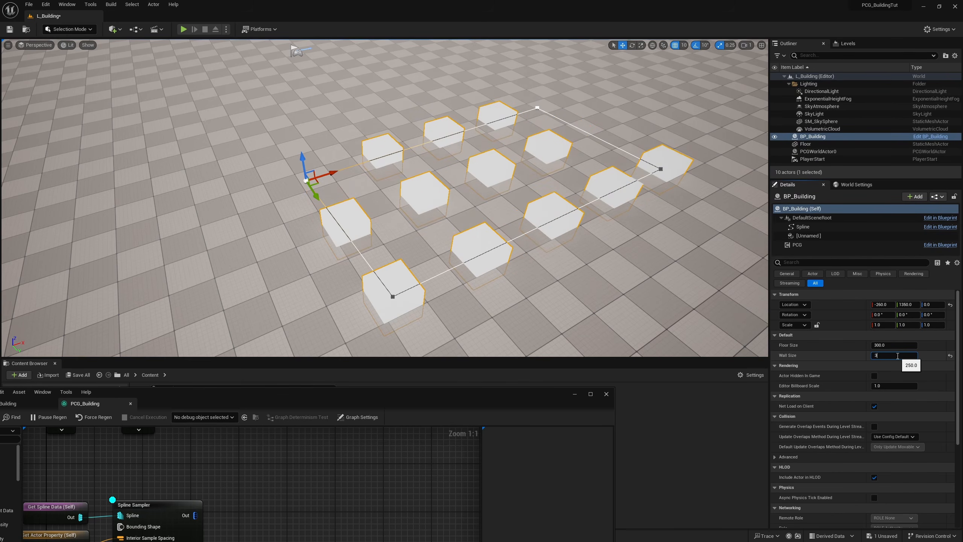
key(Return)
Step: Add a Static Mesh Spawner node fed by the Spline Sampler's output in the PCG_Building graph
drag(359, 406, 534, 299)
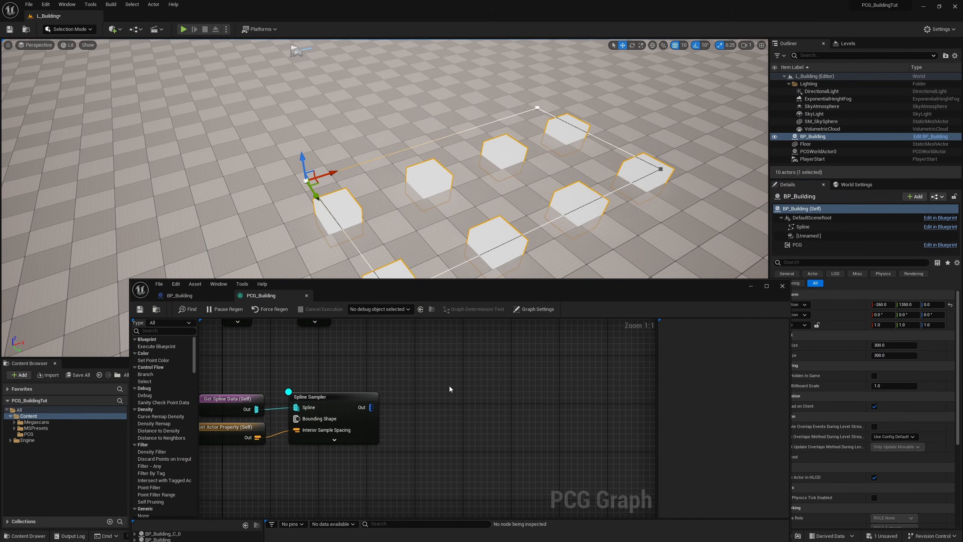
right_drag(449, 386, 397, 412)
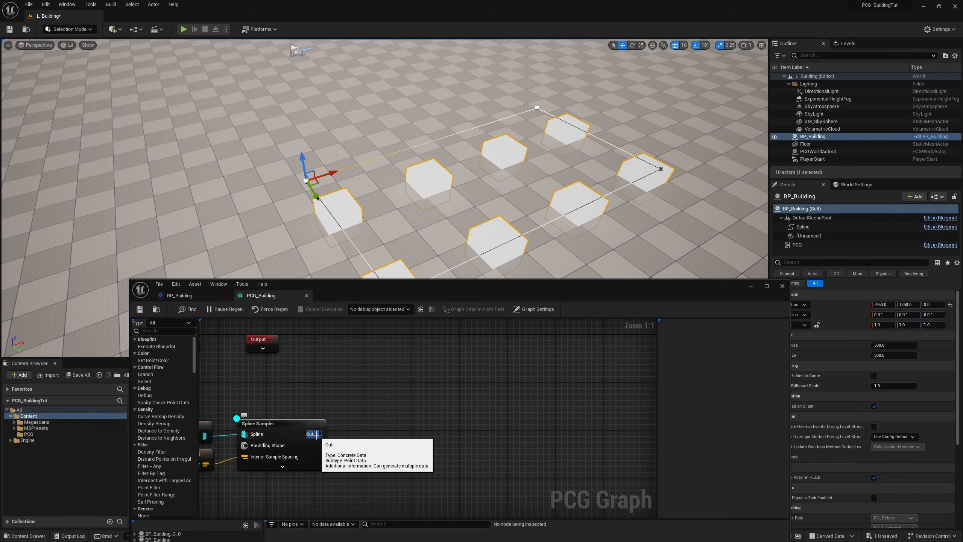
drag(316, 434, 436, 354)
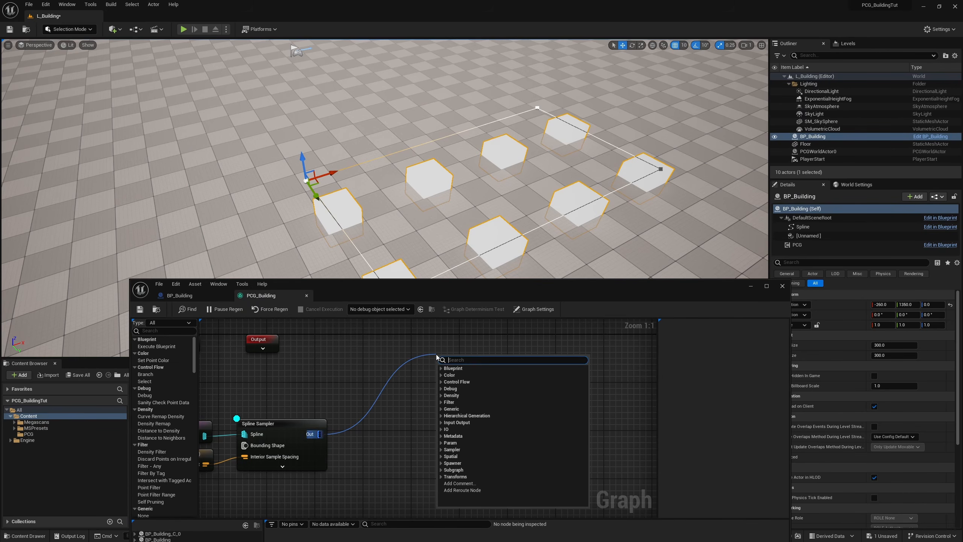
text(static)
key(Return)
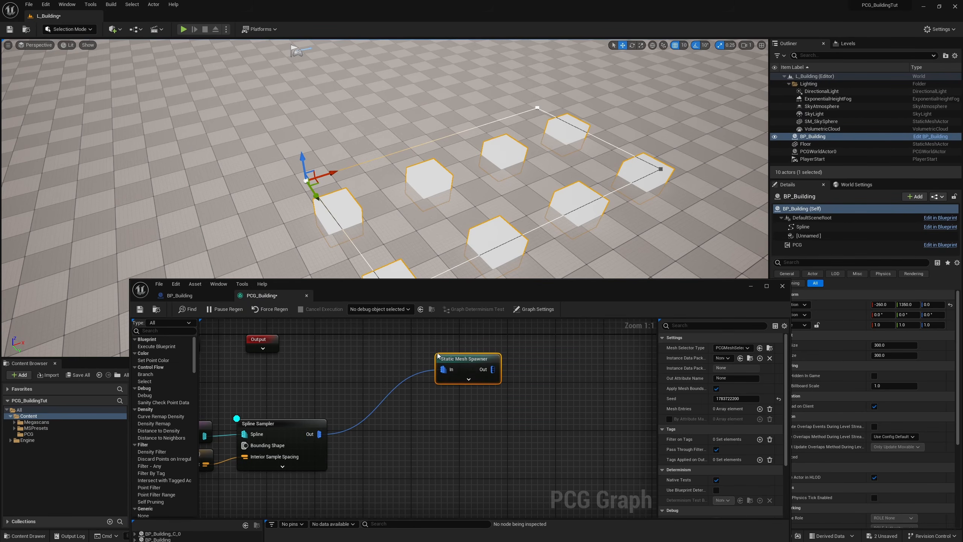
Step: Add one mesh entry to the Static Mesh Spawner and expand it to show its descriptor
click(760, 409)
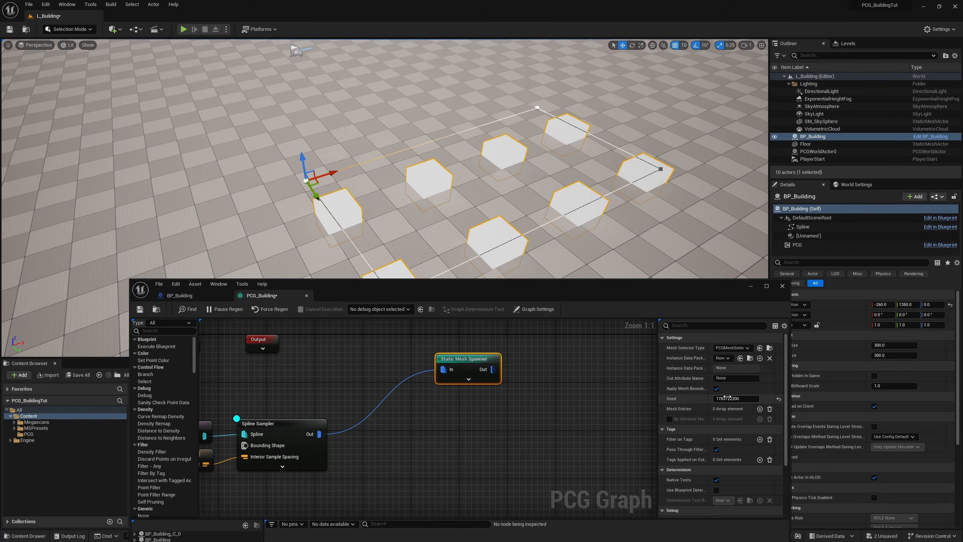
click(670, 420)
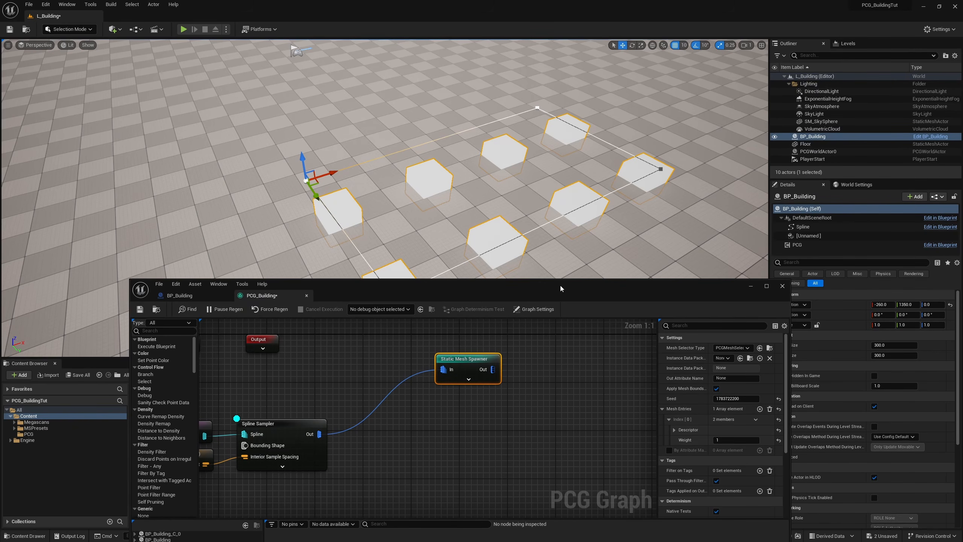
drag(562, 284, 612, 192)
Step: Assign the first static mesh from the Megascans Modular_Building_Flat_Roof_Kit folder to the spawner's mesh entry
click(37, 422)
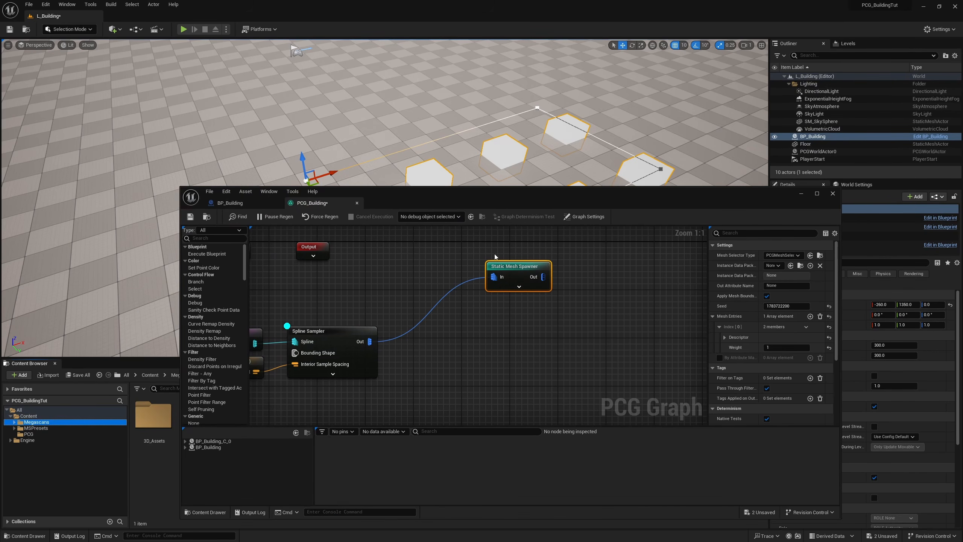
drag(499, 200, 591, 174)
double_click(154, 415)
double_click(198, 415)
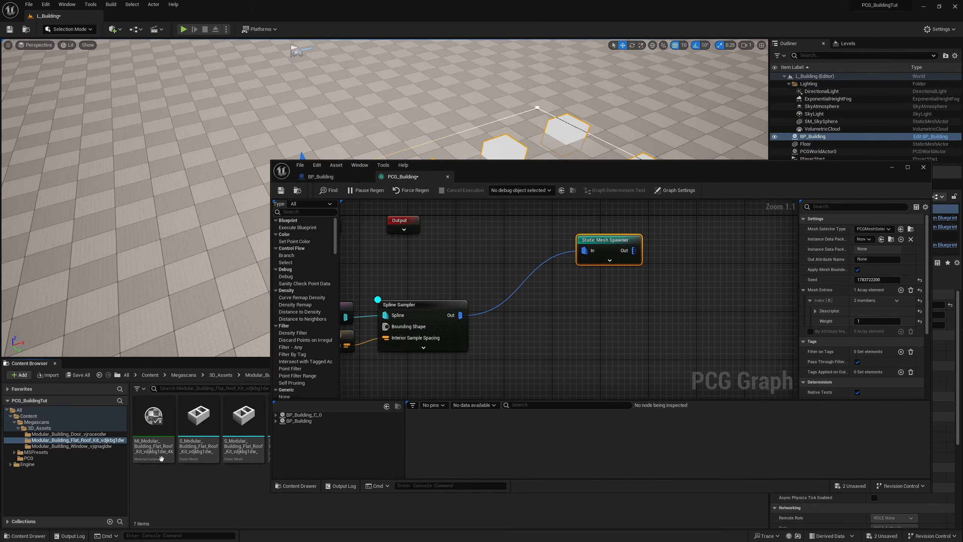
click(198, 421)
click(815, 311)
click(882, 342)
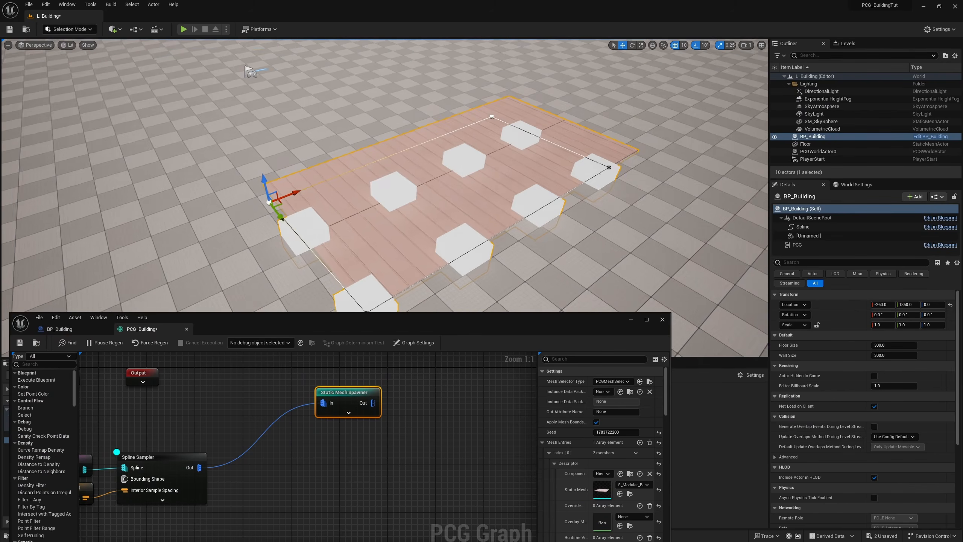
Step: Replace the spawner's mesh with the wide flat panel, the second static mesh in the flat roof kit folder
right_drag(385, 171, 349, 175)
right_drag(456, 266, 293, 138)
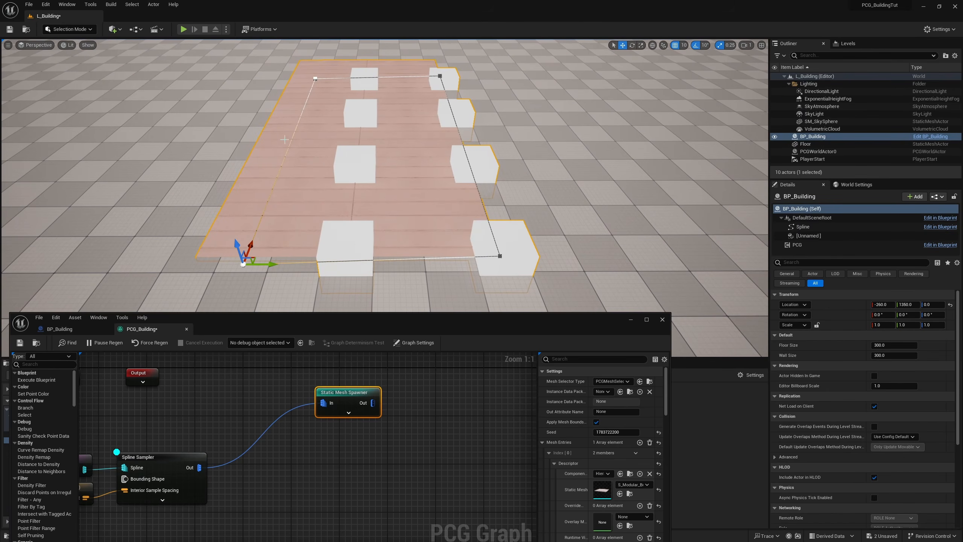
drag(381, 324, 505, 471)
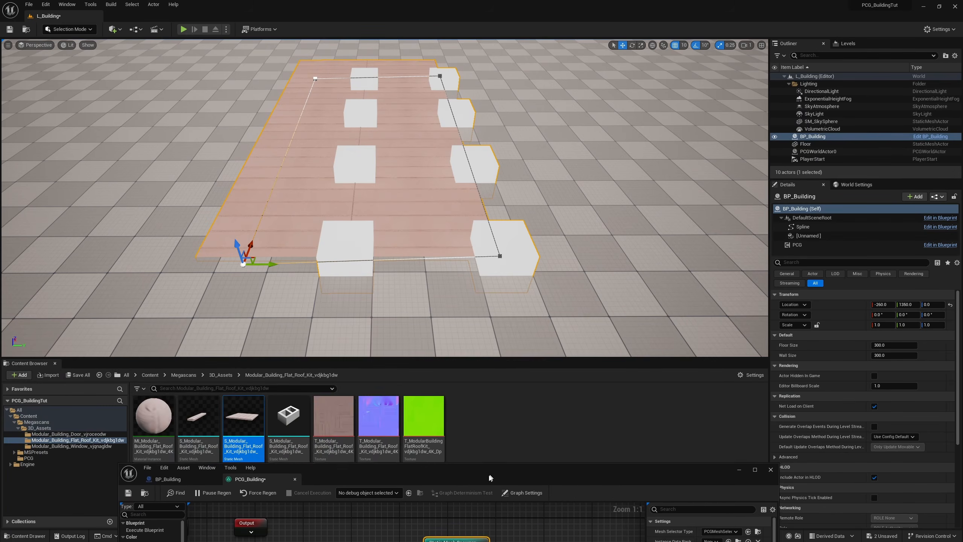
drag(243, 418, 731, 241)
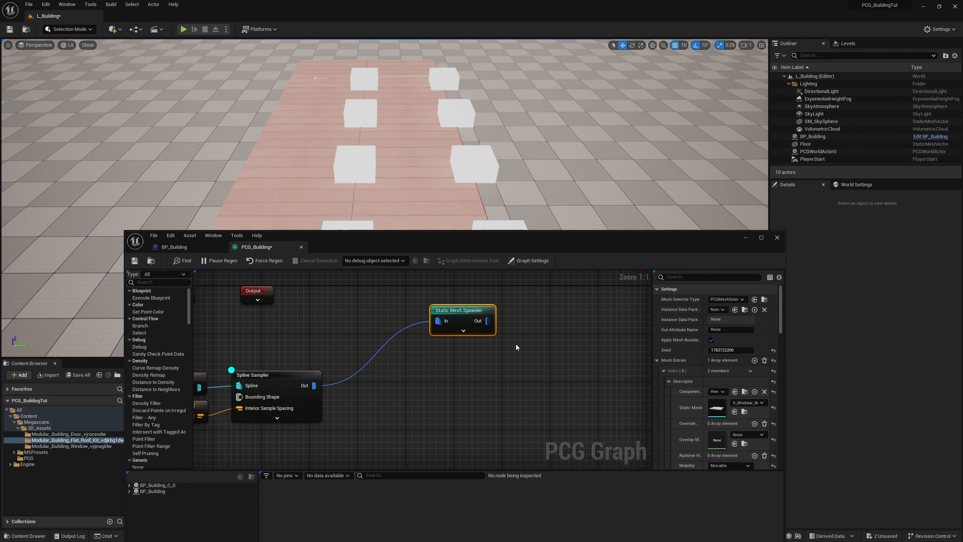
Step: Insert a Transform Points node between the Spline Sampler and the Static Mesh Spawner, removing the direct connection
drag(469, 321, 559, 319)
drag(308, 388, 534, 322)
text(trans)
key(Return)
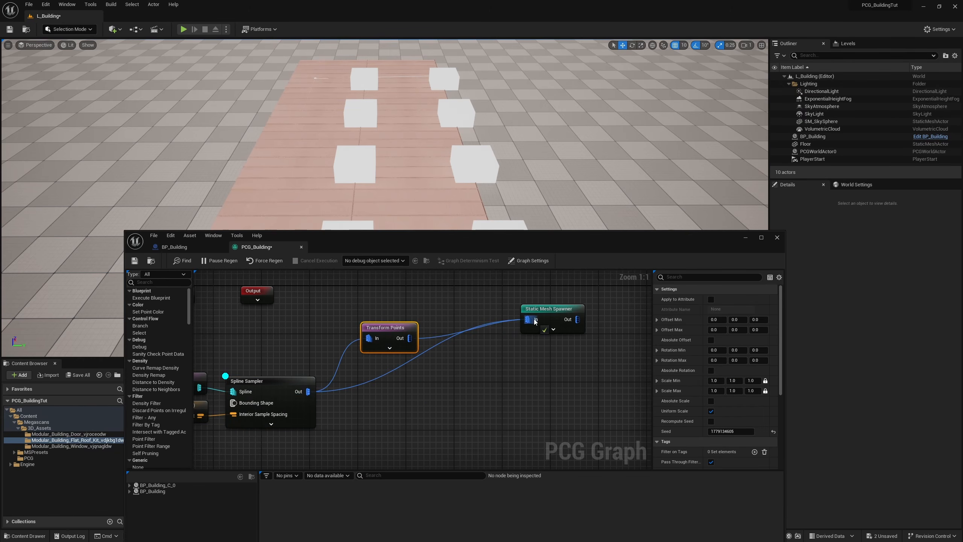
alt+click(449, 342)
drag(397, 329, 448, 310)
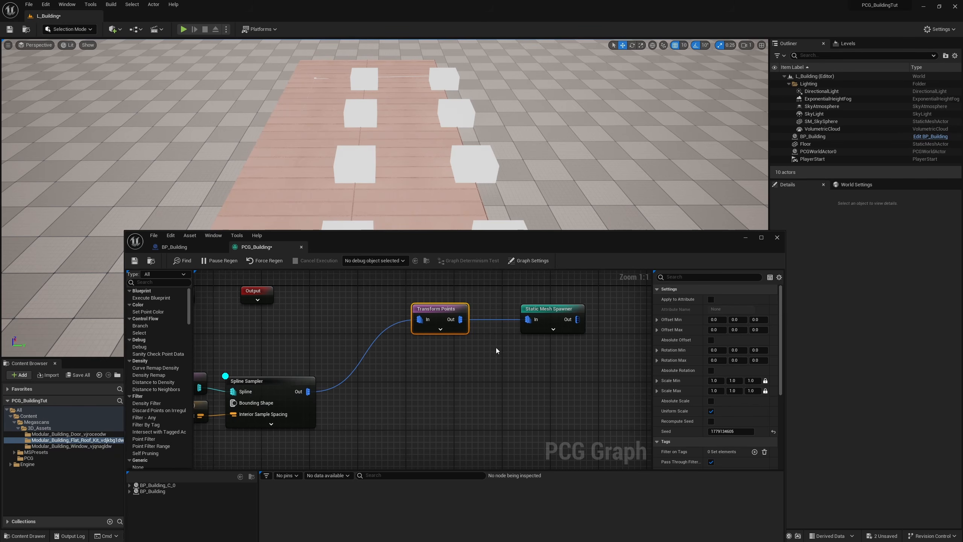
drag(583, 366, 424, 320)
Step: Set the Transform Points node's Offset Min and Offset Max to -150, 150, 0
click(490, 378)
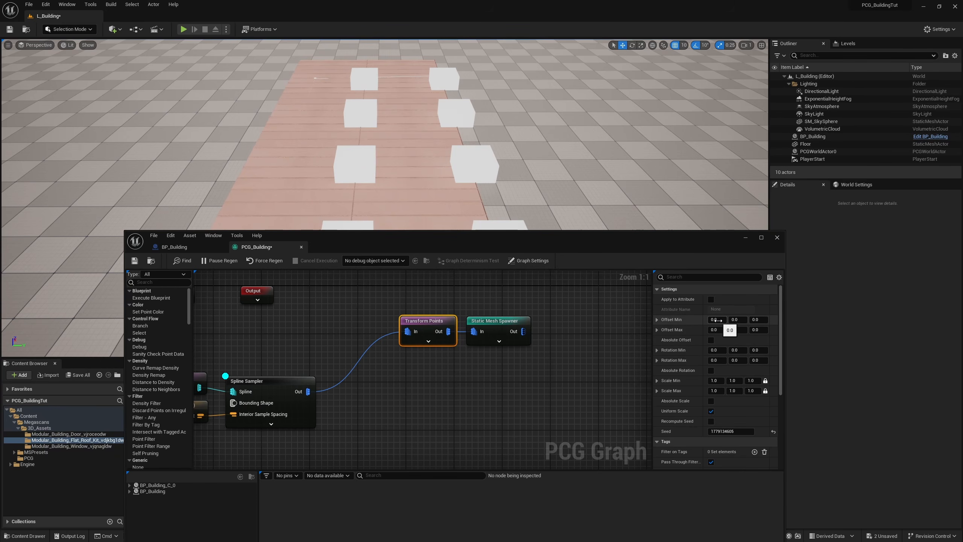
key(Tab)
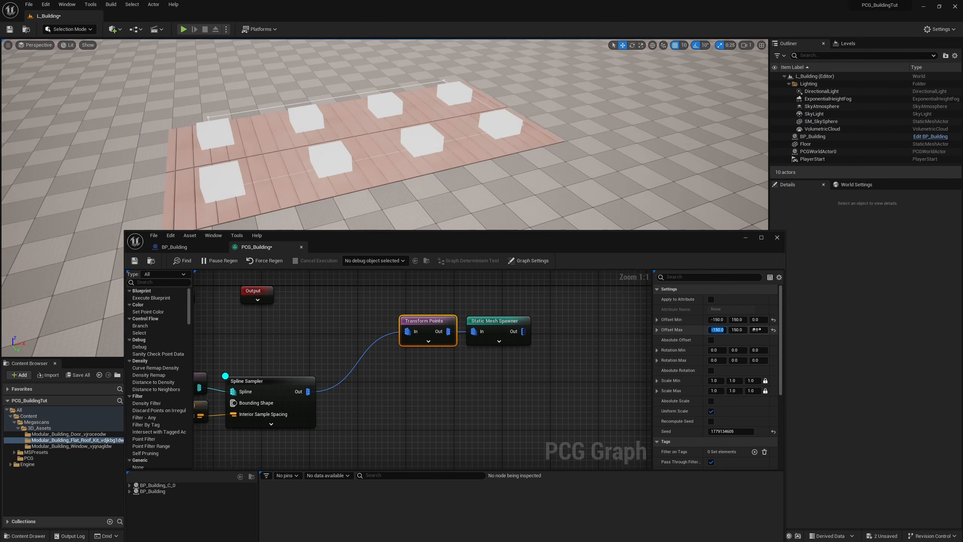
right_drag(379, 152, 432, 146)
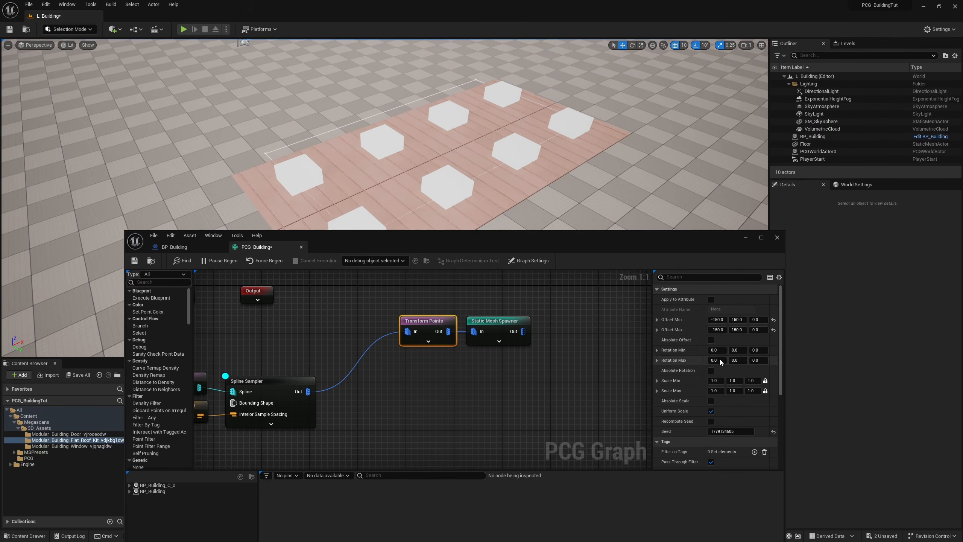
Step: Add two new instance parameters in the graph settings of PCG_Building
click(509, 385)
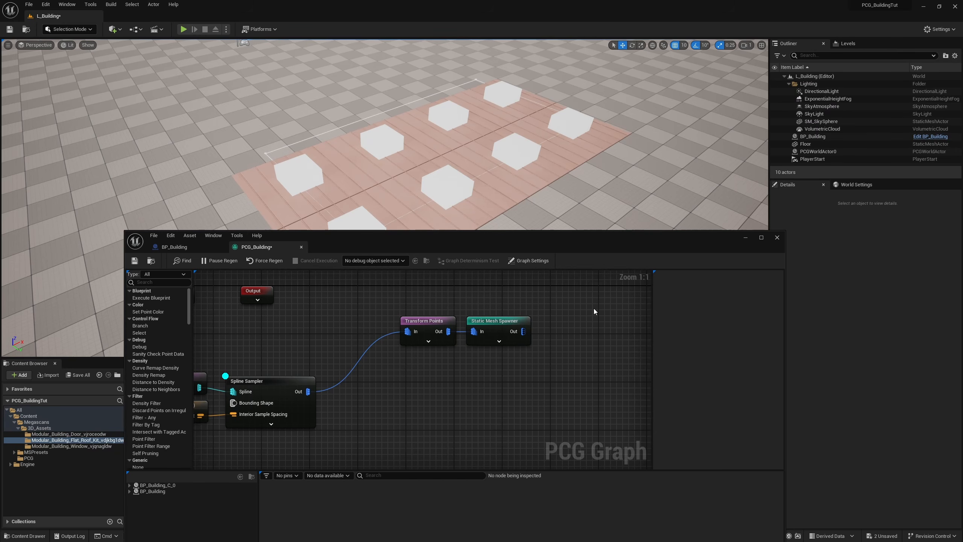
click(527, 261)
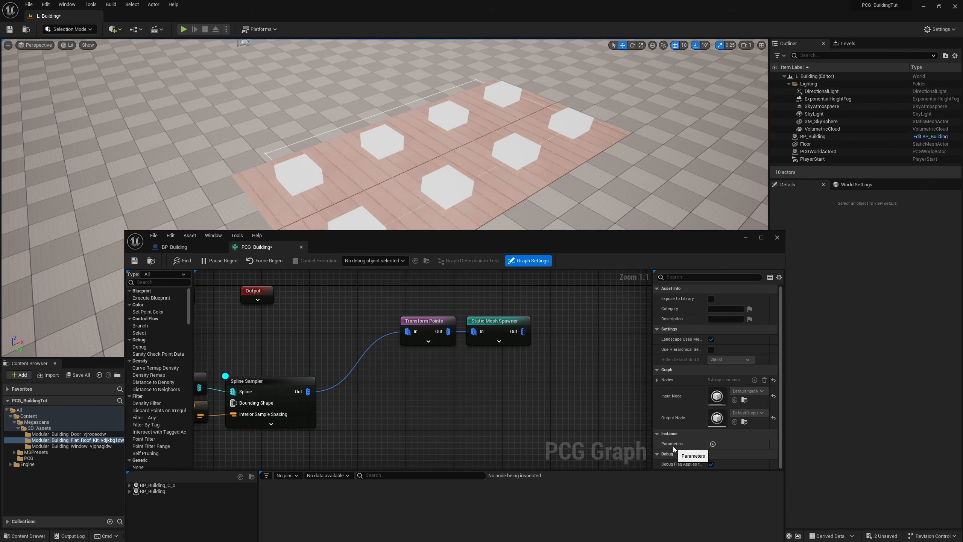
click(713, 444)
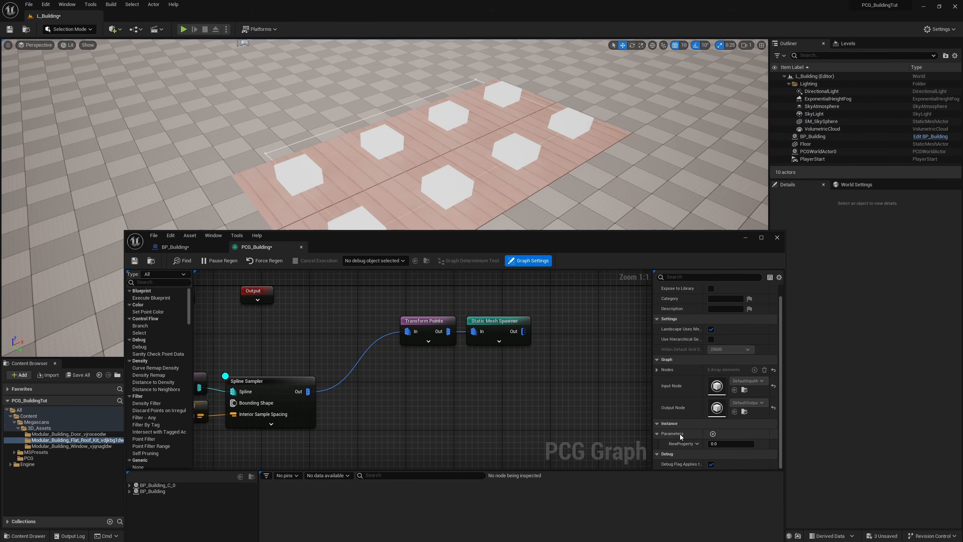
click(683, 444)
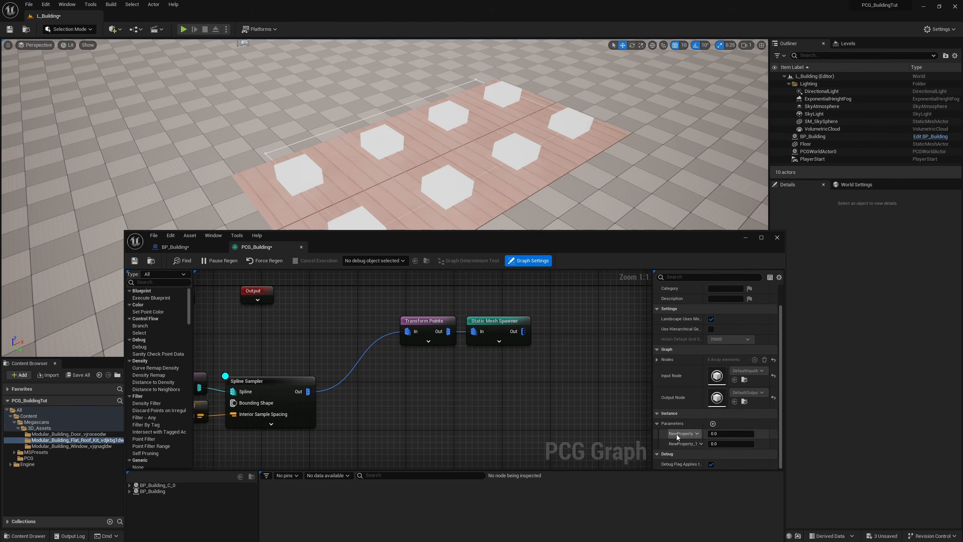
Step: Change the type of both new graph parameters to Vector
click(696, 445)
click(696, 365)
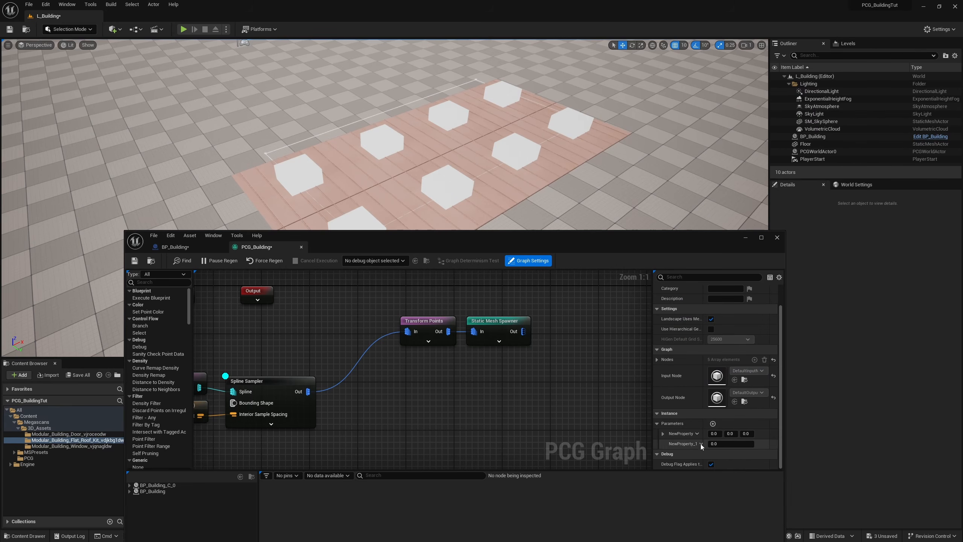
click(683, 444)
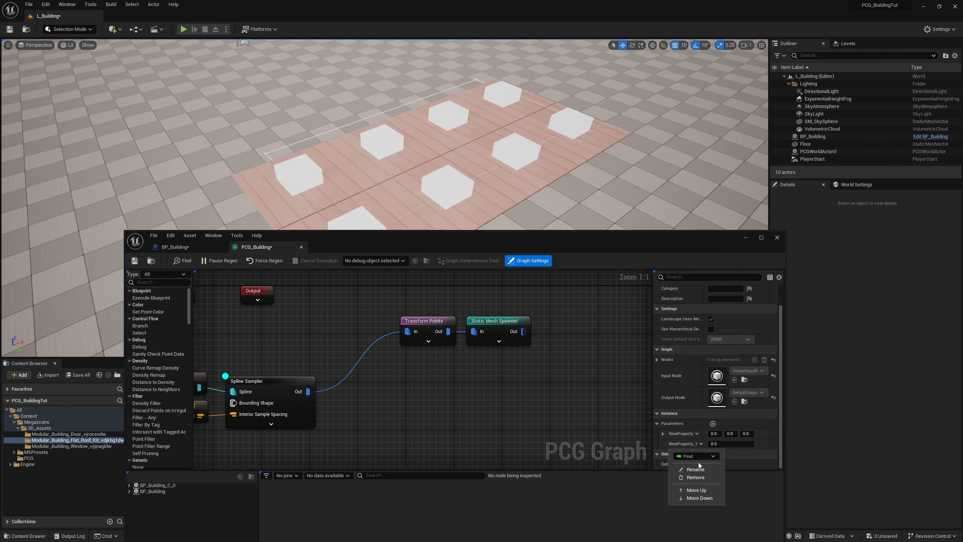
click(696, 456)
click(703, 376)
Step: Rename the two vector parameters FloorOffset and FloorScale, and save the PCG_Building graph
click(702, 444)
click(702, 463)
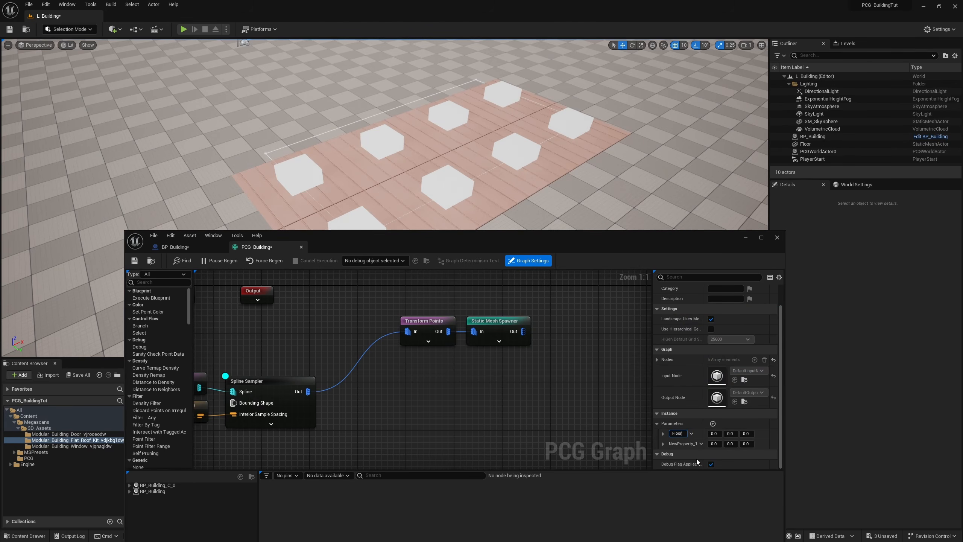
text(FloorOffset)
click(690, 444)
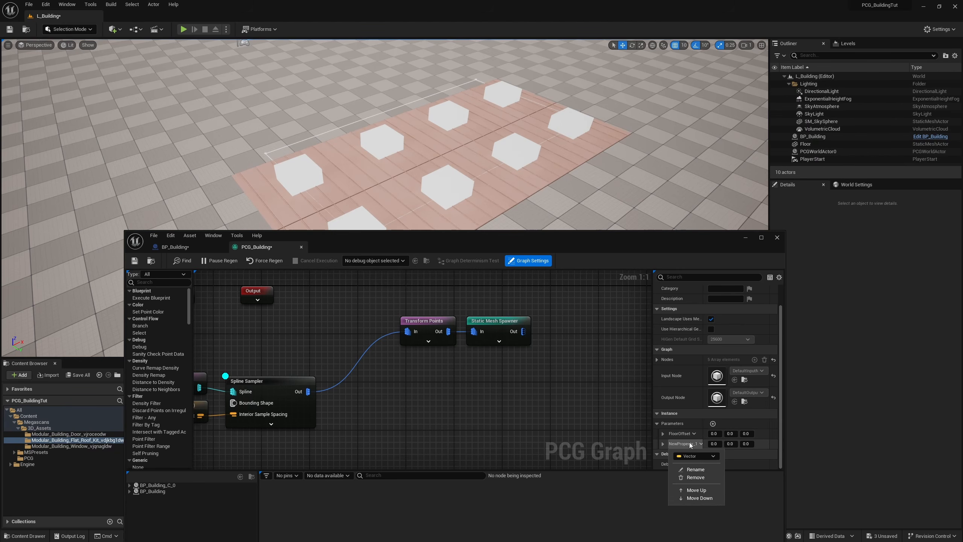
click(694, 470)
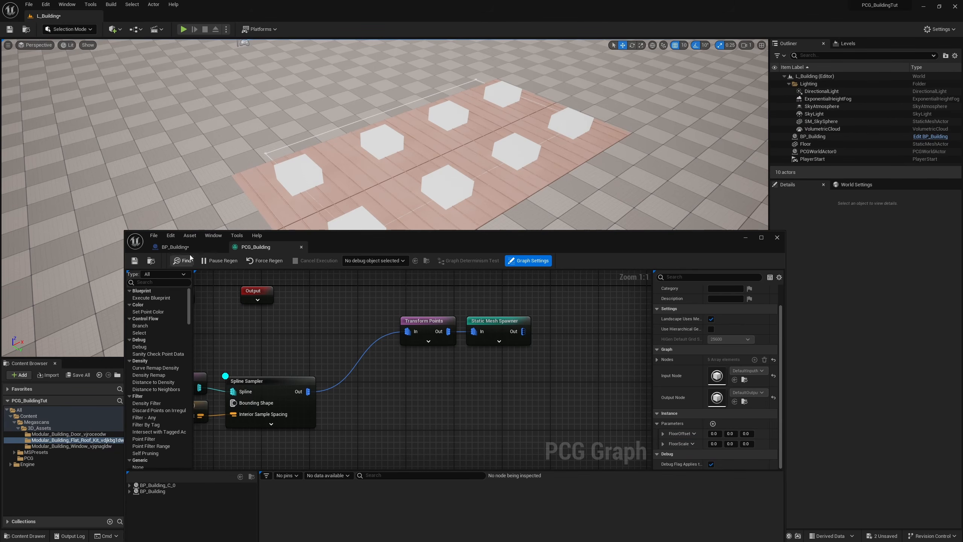
Step: Open the Construction Script of the BP_Building blueprint
click(181, 248)
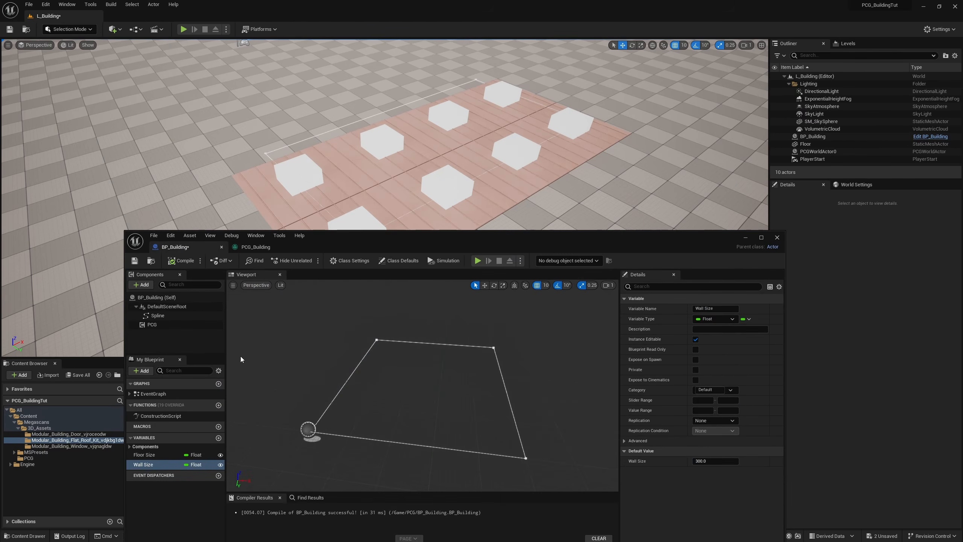
double_click(186, 417)
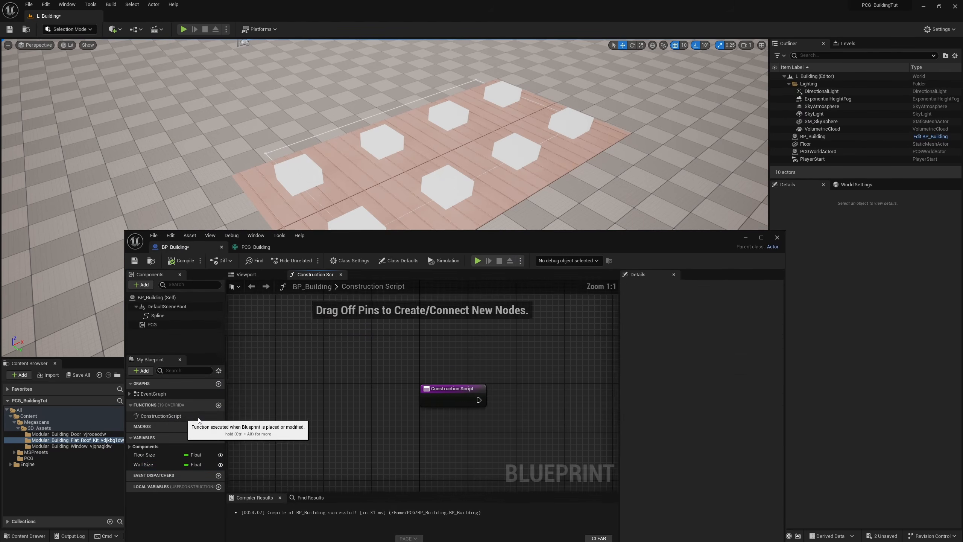
right_drag(534, 369, 371, 348)
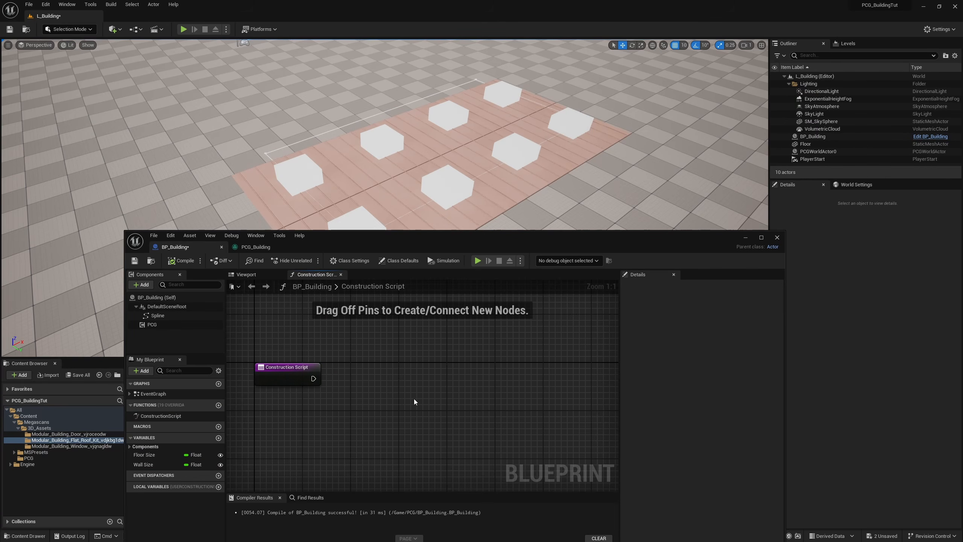
Step: Add a PCG component reference to the Construction Script and get its Graph Instance
drag(154, 325, 267, 416)
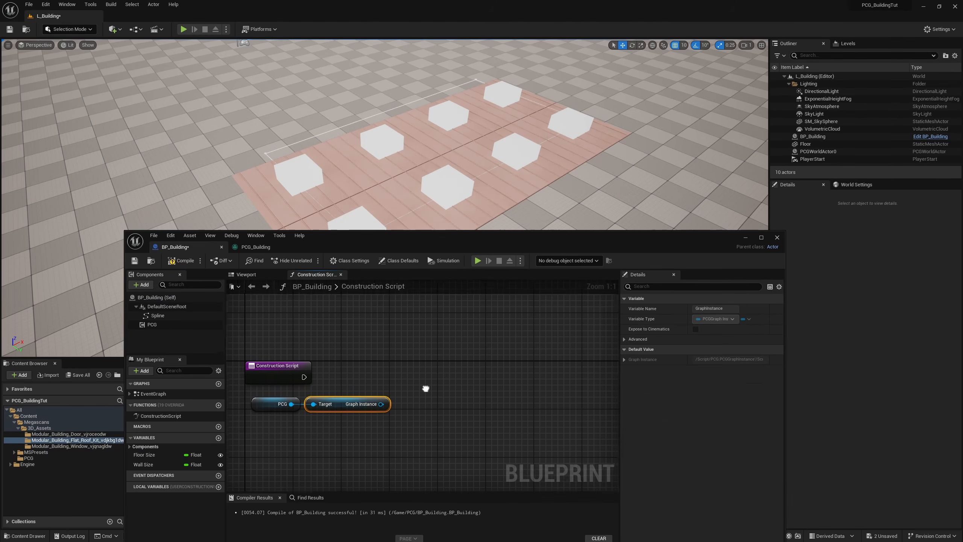
right_drag(329, 435, 305, 428)
drag(305, 428, 266, 399)
right_drag(379, 427, 400, 413)
Step: Add a Set Vector Parameter node connected to Graph Instance and Construction Script, and move the PCG and Graph Instance nodes above the execution line
drag(349, 386, 427, 351)
click(385, 383)
text(set)
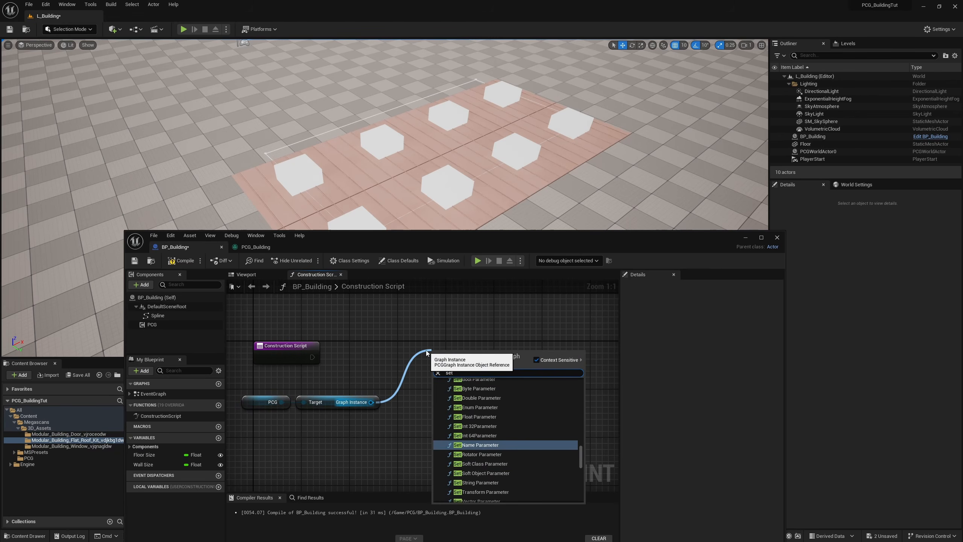
text( vect)
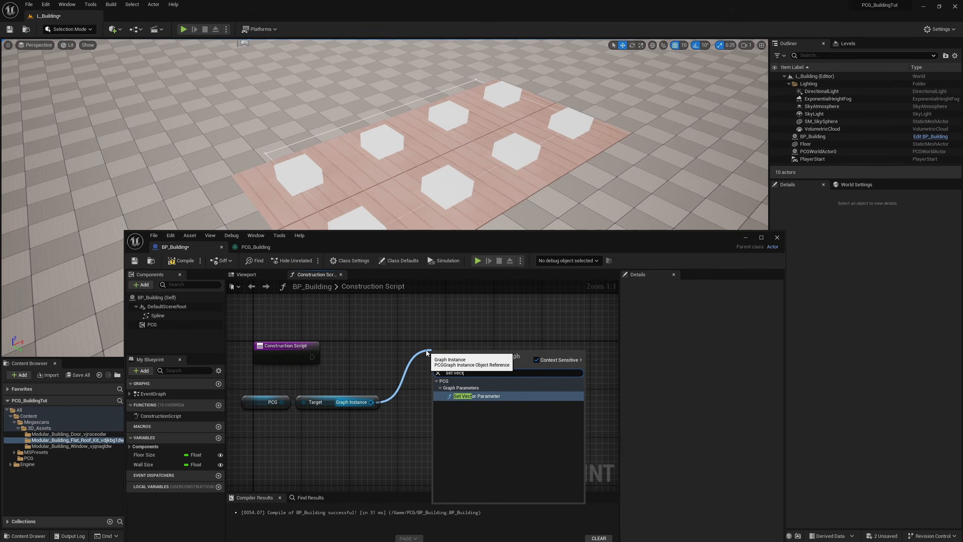
key(Return)
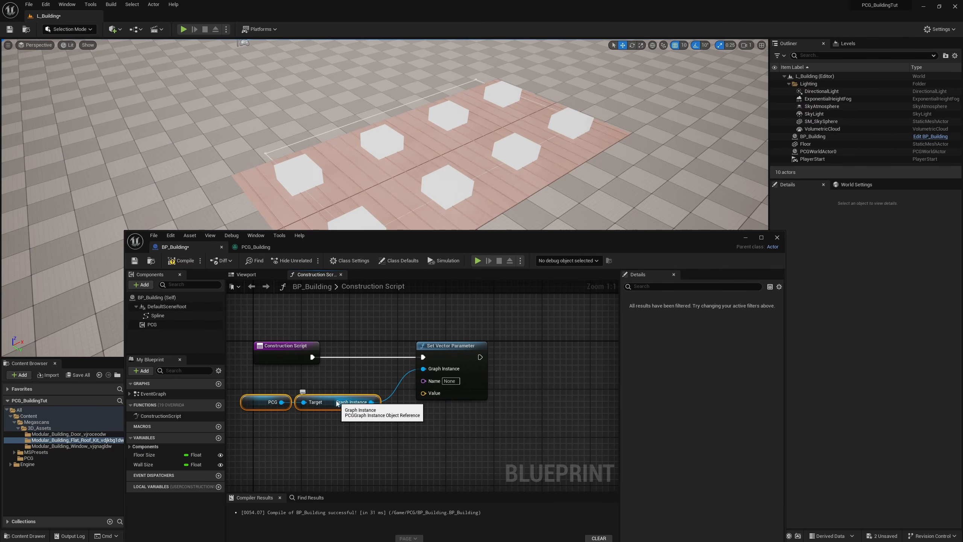
click(335, 403)
drag(320, 418, 334, 310)
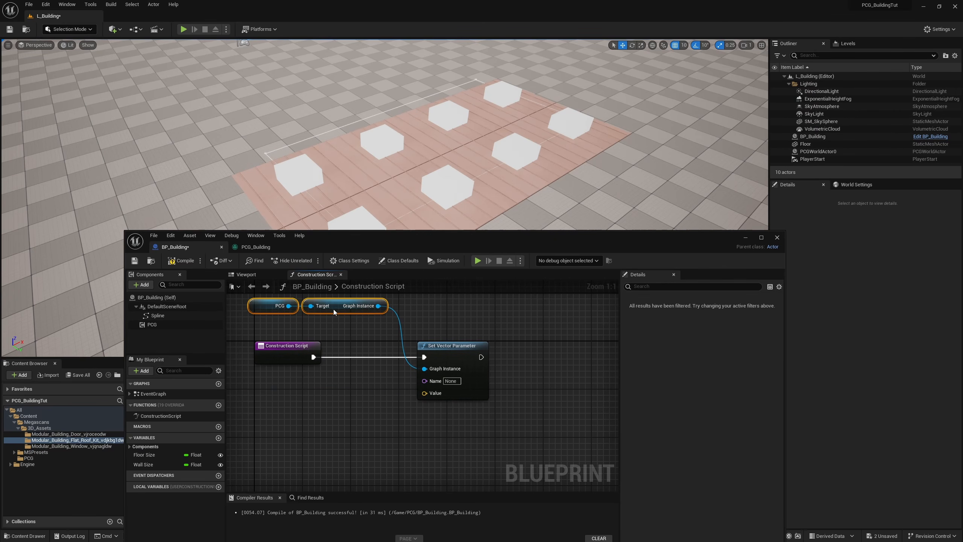
Step: Duplicate the Set Vector Parameter node and connect the copy to the first node's execution output and to Graph Instance
click(477, 365)
key(ctrl+d)
drag(482, 357, 520, 357)
drag(378, 306, 521, 369)
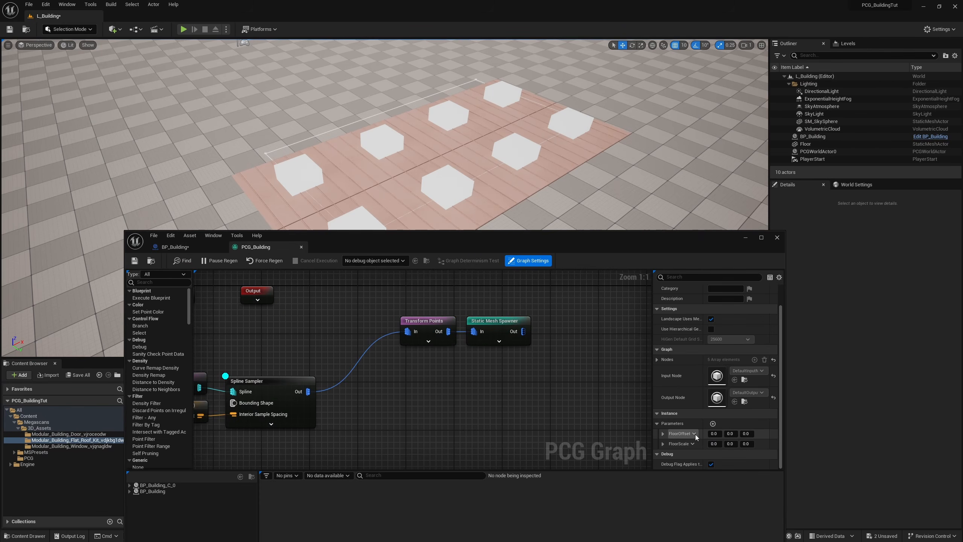
Step: Name the two Set Vector Parameter nodes FloorOffset and FloorScale, copying the parameter names from PCG_Building
click(694, 434)
click(701, 459)
key(ctrl+c)
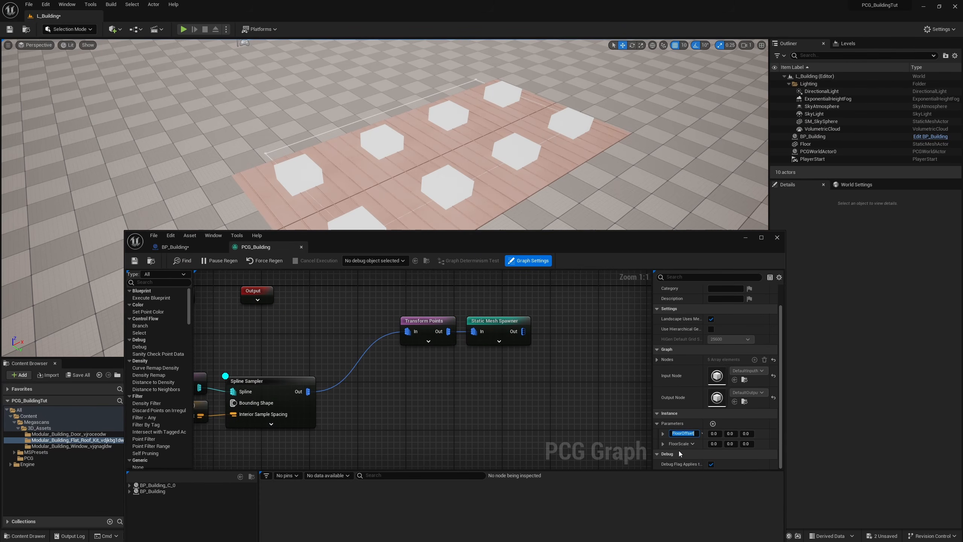
click(175, 246)
click(437, 398)
key(ctrl+v)
click(256, 247)
click(174, 247)
click(536, 401)
text(FloorScale)
right_drag(398, 442, 459, 430)
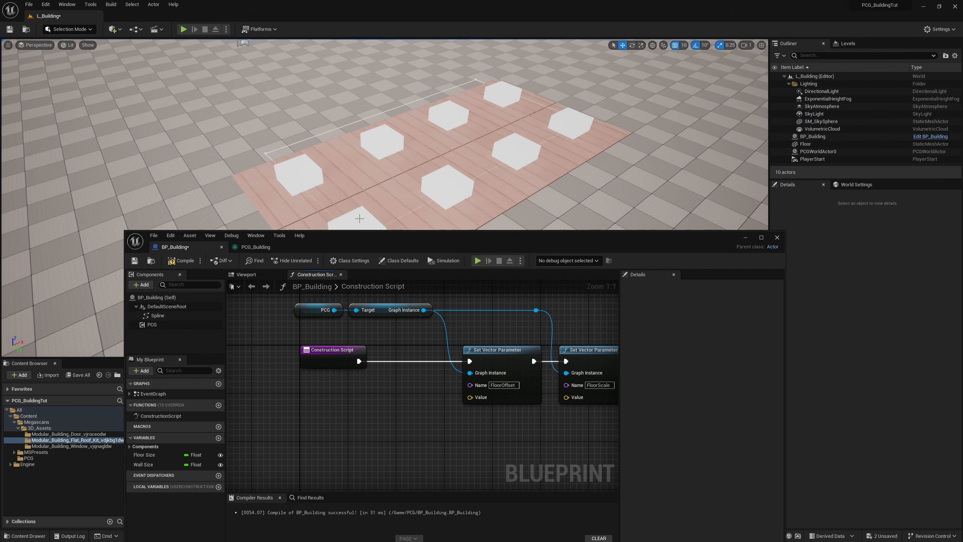
Step: Check the Transform Points offsets in PCG_Building, and add a Wall Size getter divided by 2.0 to BP_Building's Construction Script
click(359, 218)
click(256, 247)
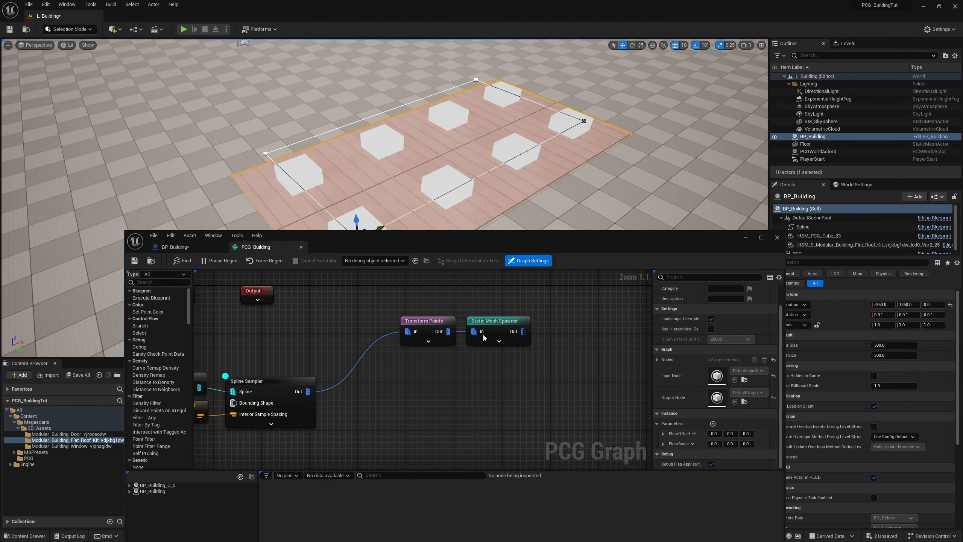
click(427, 333)
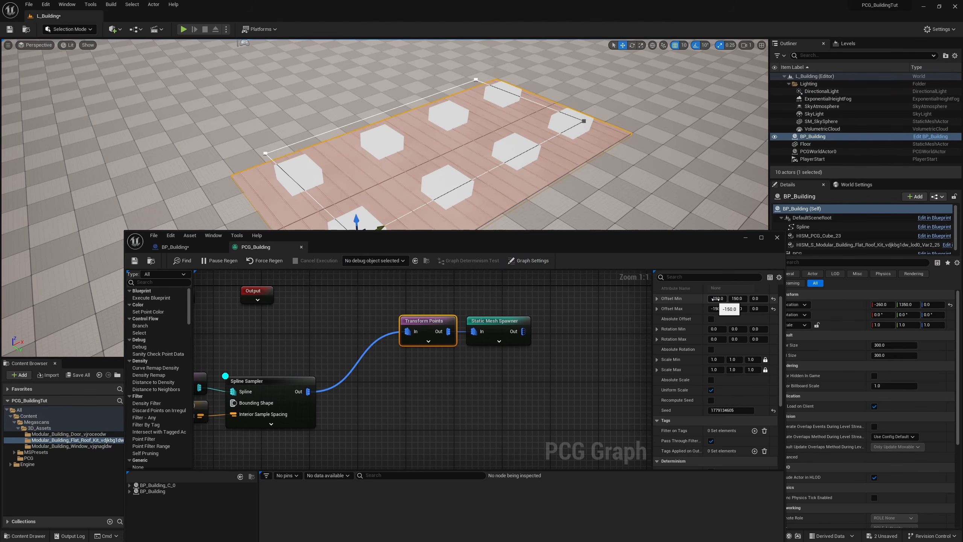
click(175, 247)
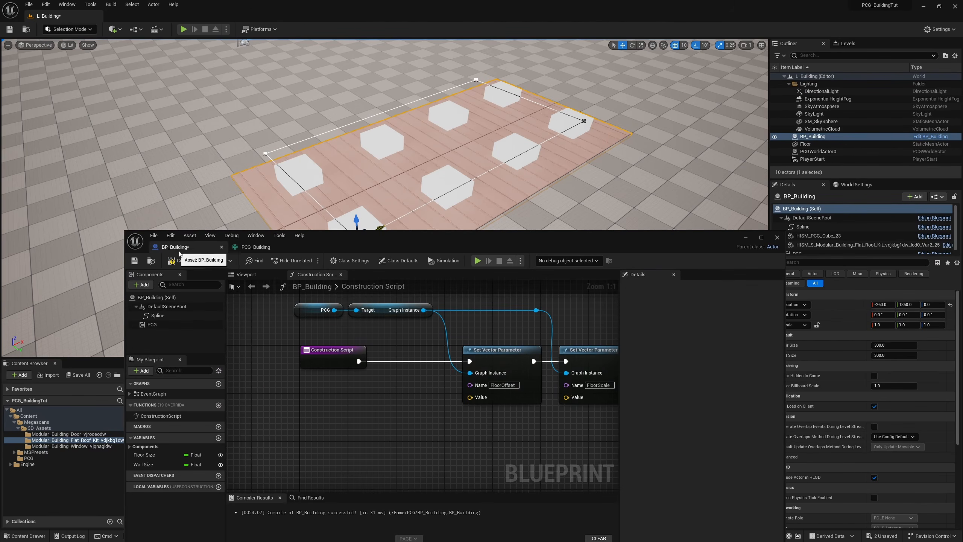
ctrl+drag(147, 467, 309, 411)
right_drag(406, 438, 370, 415)
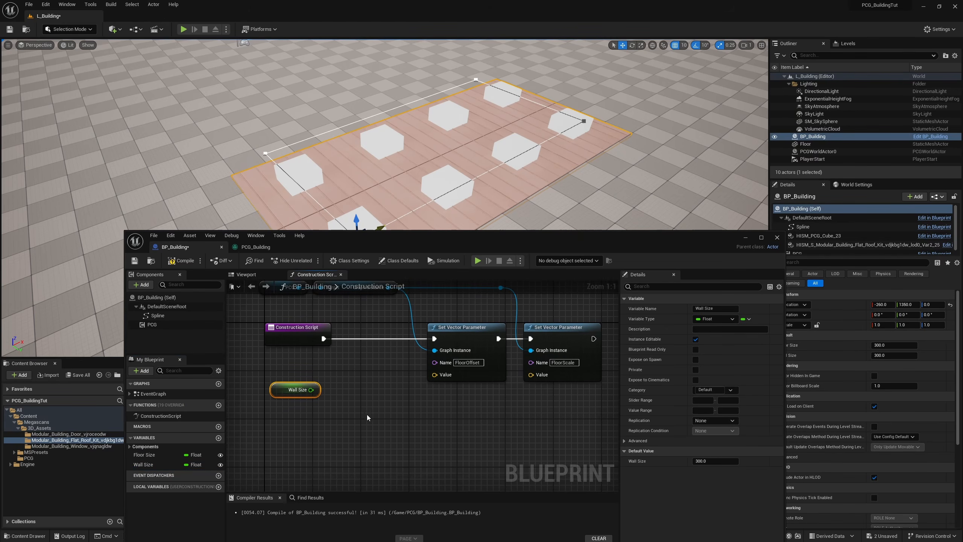
drag(311, 390, 342, 390)
text(divi)
key(Return)
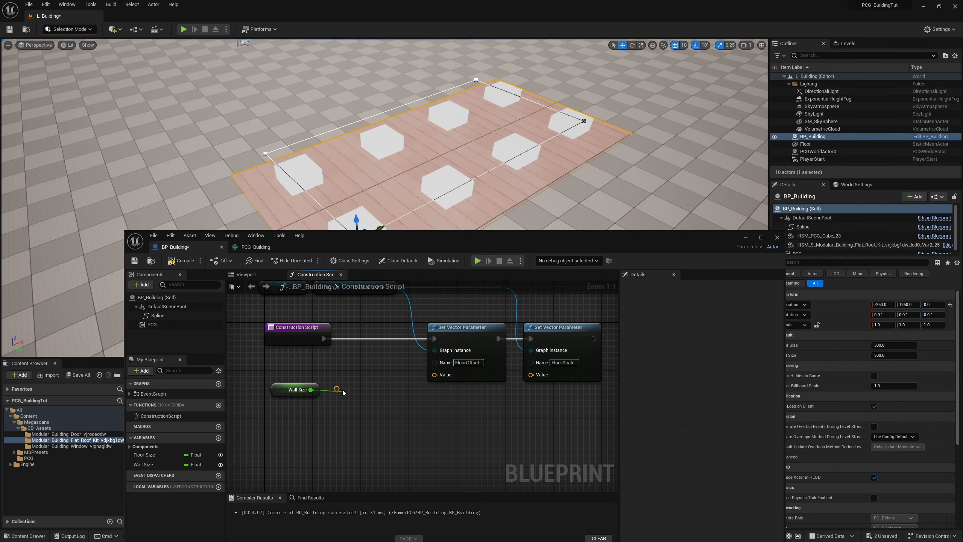
text(2)
key(Return)
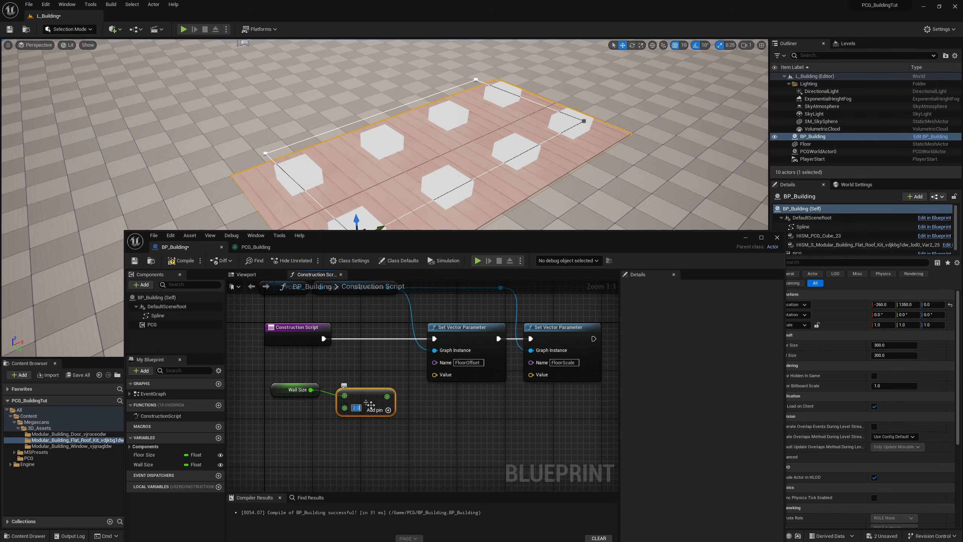
Step: Add a Multiply node to the division result and set its second value to -1.0
drag(387, 391, 346, 443)
text(mu)
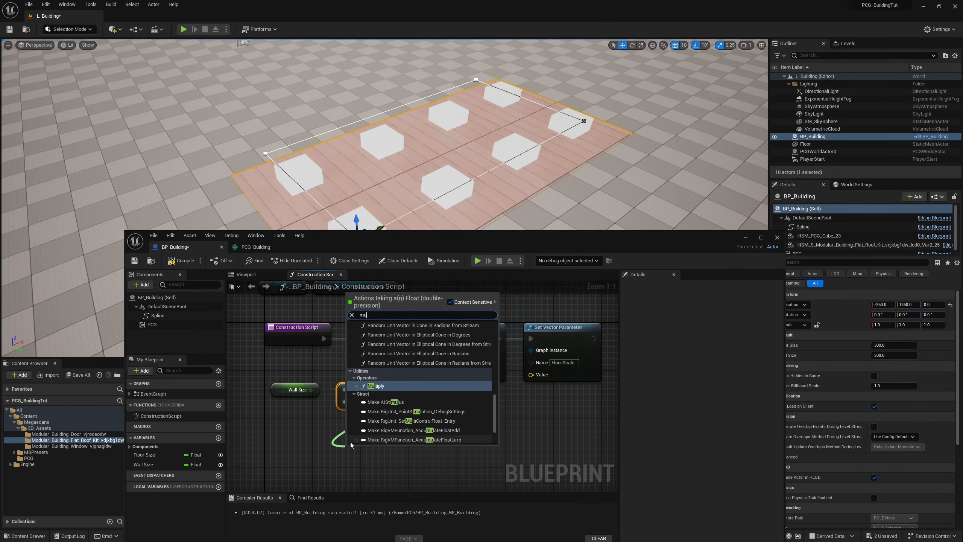
text(lt)
key(Return)
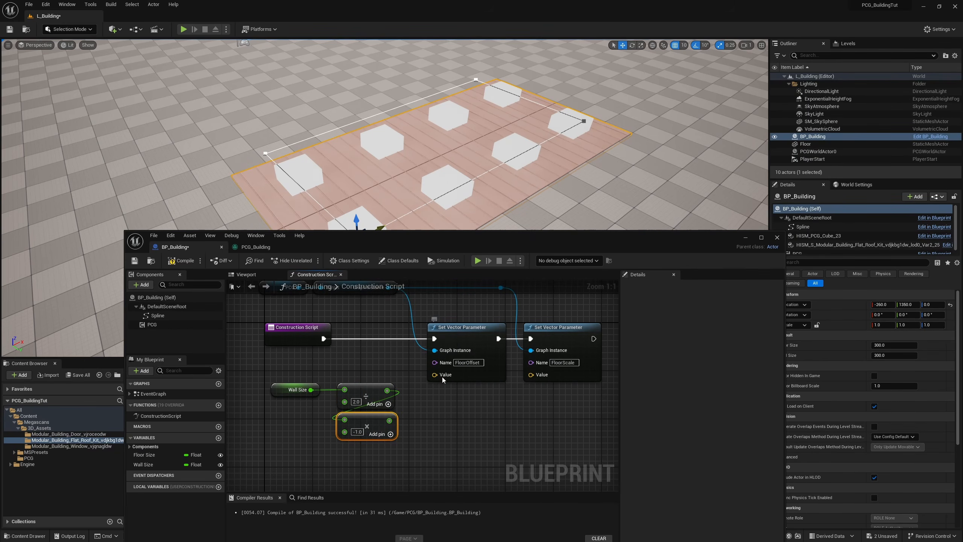
Step: Split the Value struct pins of the FloorOffset and FloorScale parameter nodes into X, Y and Z
right_click(443, 377)
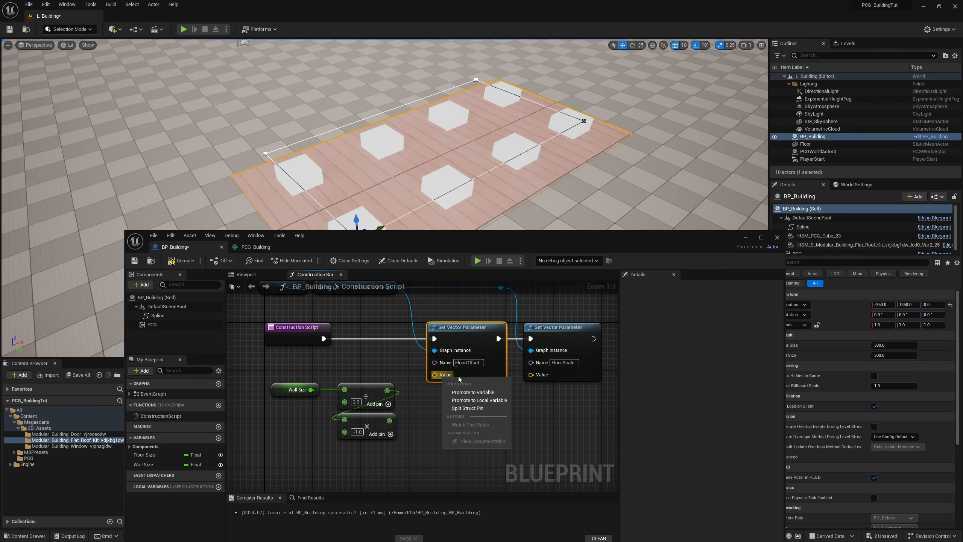
click(478, 407)
right_click(541, 375)
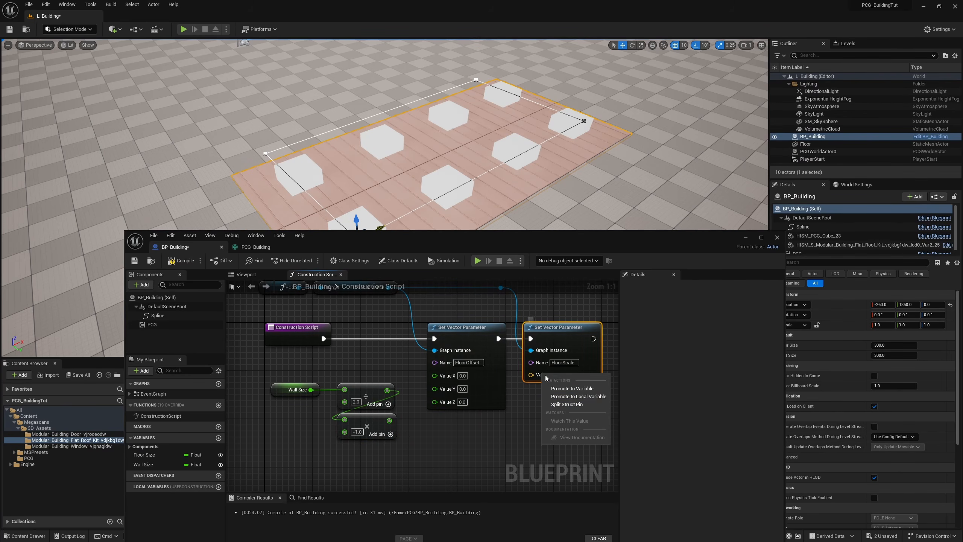
click(568, 404)
right_drag(558, 402, 582, 419)
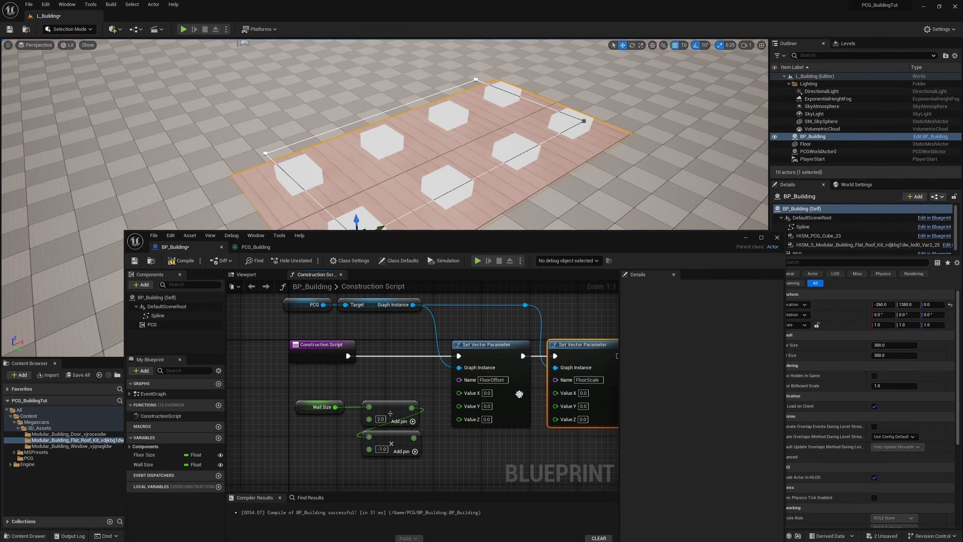
Step: Connect the Multiply result to FloorOffset's Value X and the Divide result to Value Y, placing Multiply above Divide
click(261, 248)
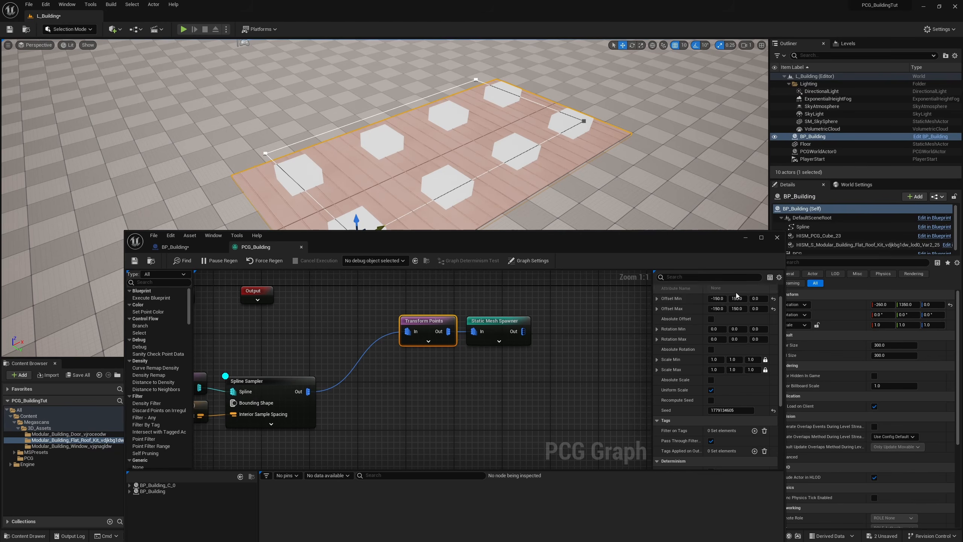
click(175, 247)
right_drag(478, 452, 445, 446)
drag(378, 430, 432, 403)
drag(376, 440, 376, 379)
right_drag(526, 438, 453, 451)
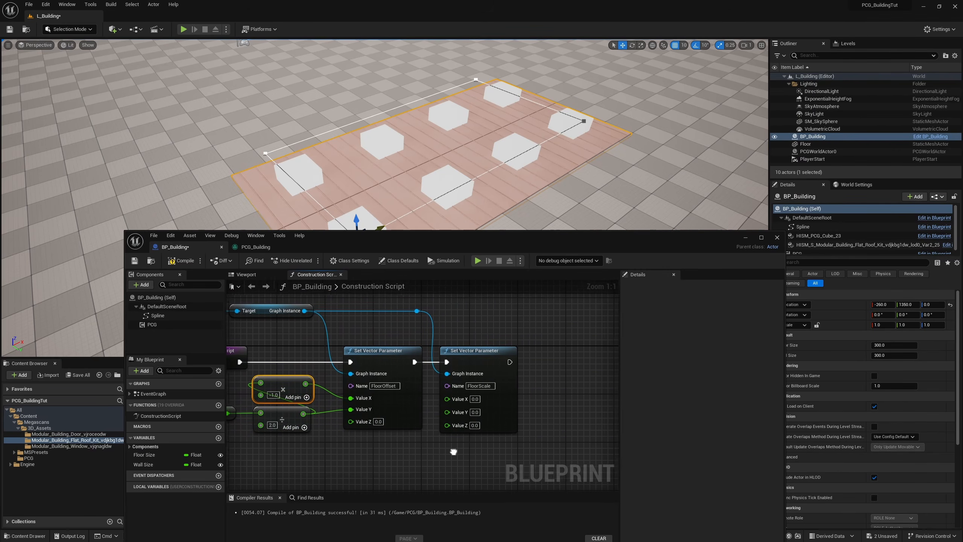
Step: Move the FloorScale parameter node and its Graph Instance reroute point farther away from the FloorOffset node
drag(469, 300, 418, 342)
shift+click(480, 356)
drag(479, 356, 504, 354)
click(443, 406)
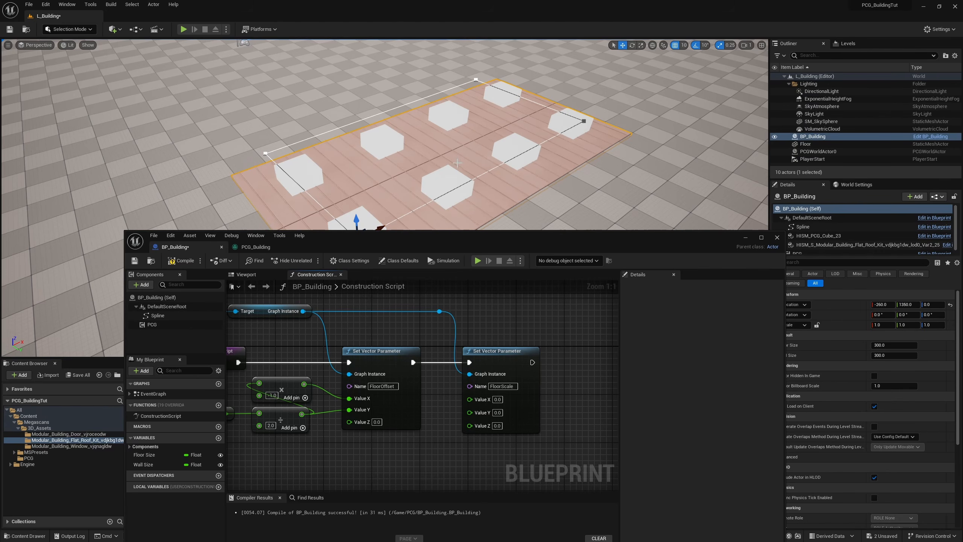
Step: Add Wall Size and Floor Size getters below the parameter nodes and divide Wall Size by Floor Size
drag(595, 247, 563, 249)
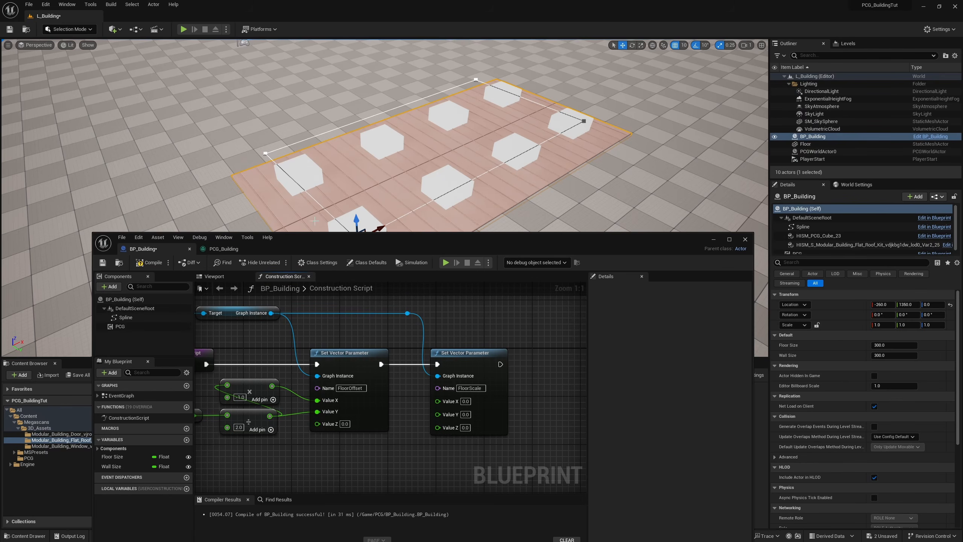
right_drag(402, 473, 462, 441)
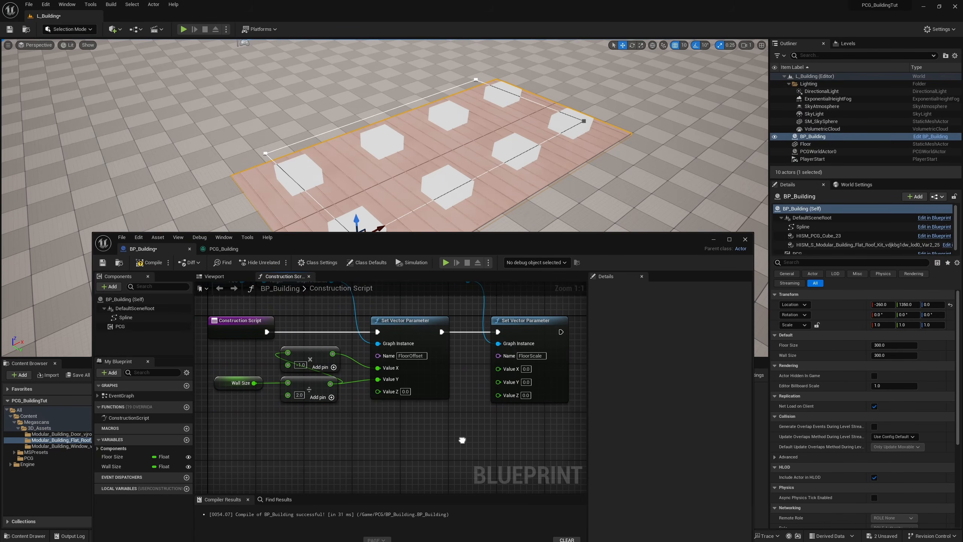
ctrl+drag(116, 459, 379, 440)
drag(404, 408, 446, 403)
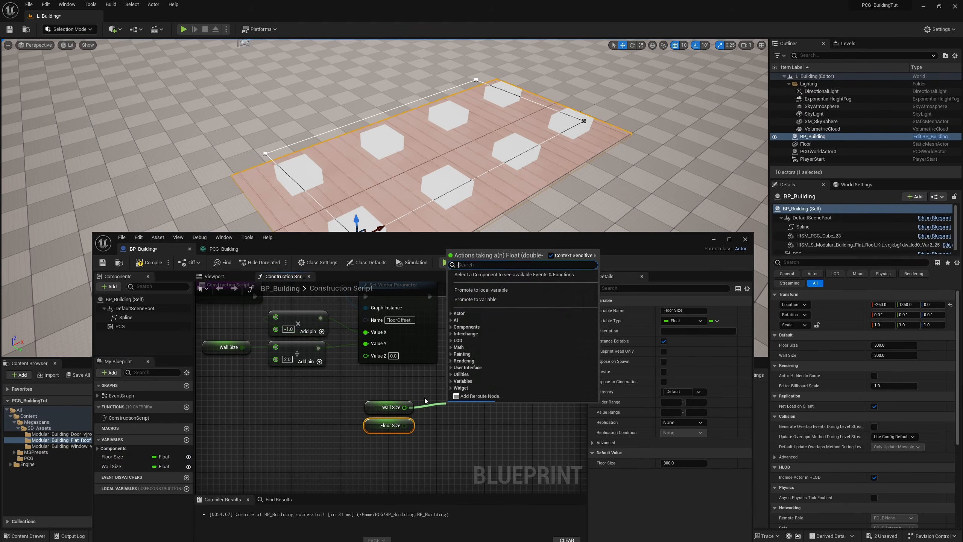
text(divide)
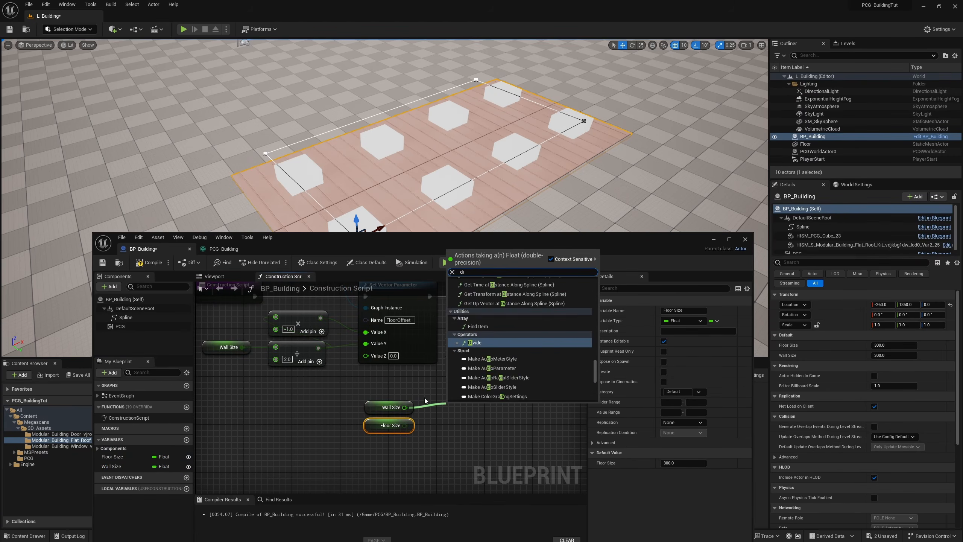
key(Return)
drag(404, 425, 448, 407)
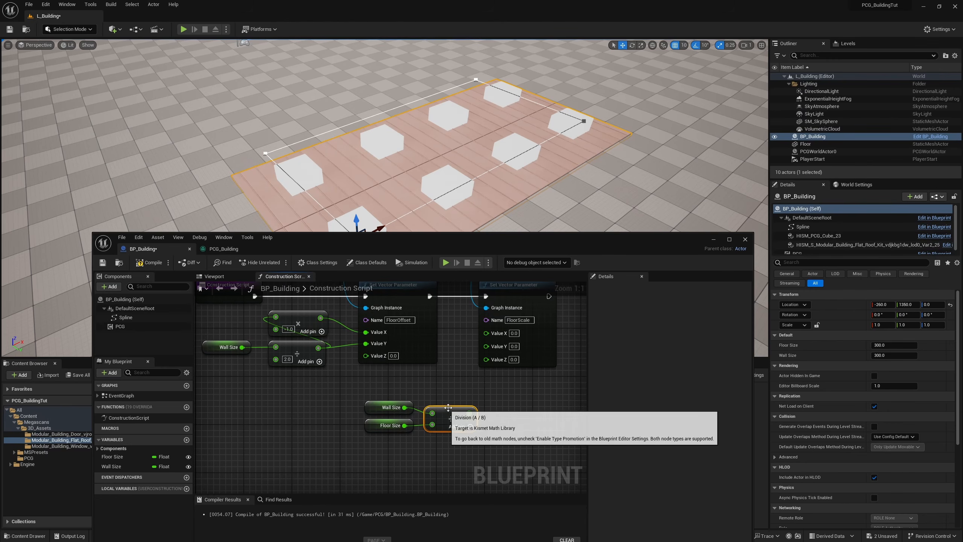
Step: Recombine the FloorScale node's Value pins and connect the Wall Size by Floor Size division result to Value
right_click(493, 333)
click(546, 372)
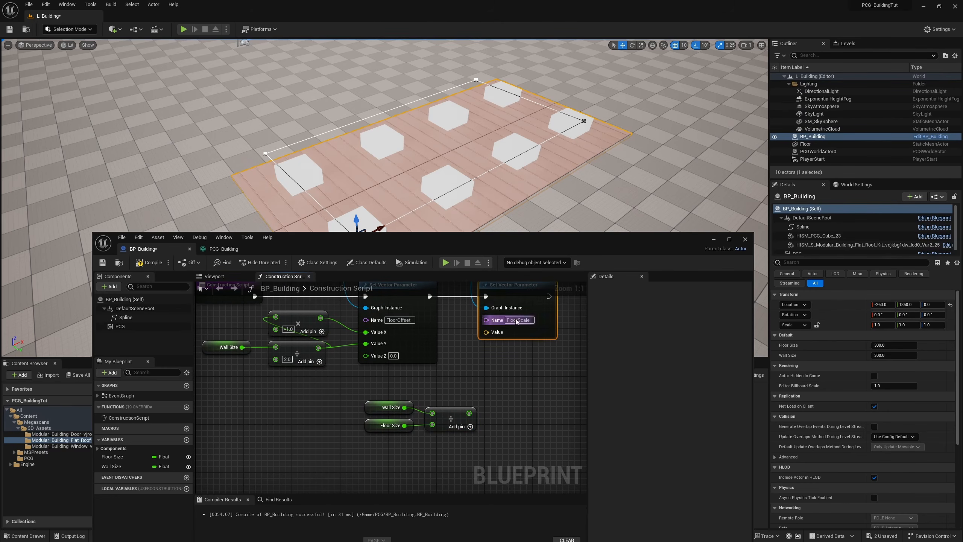
drag(469, 413, 451, 393)
drag(467, 463, 366, 395)
drag(445, 395, 444, 376)
right_drag(519, 381, 503, 398)
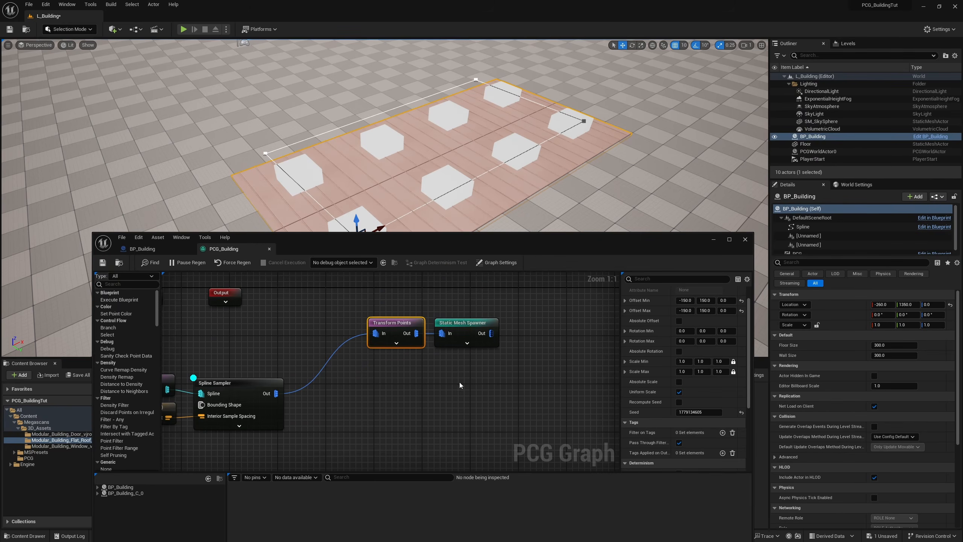
Step: Expand the Transform Points node's override pins in PCG_Building and move it with the Static Mesh Spawner away from the Spline Sampler
click(399, 345)
drag(465, 322, 500, 326)
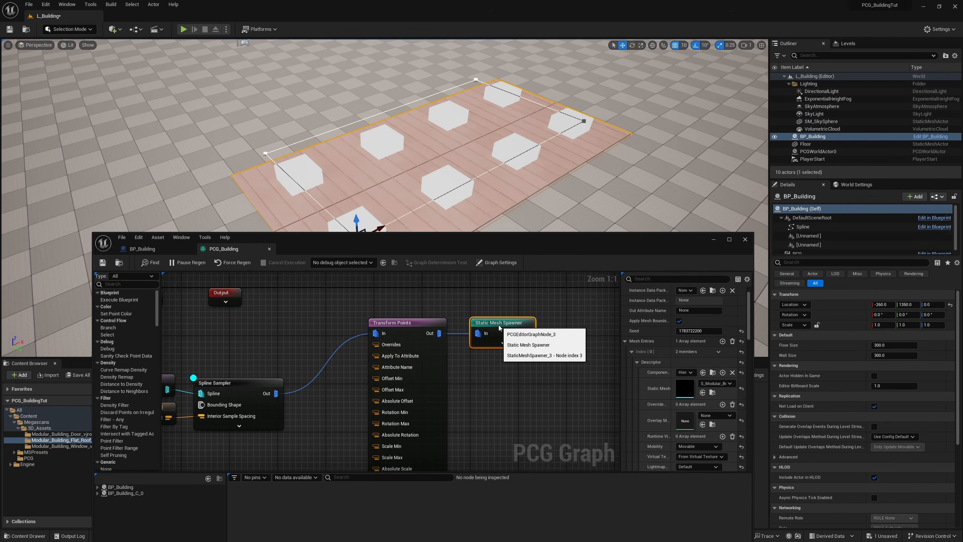
ctrl+click(397, 322)
drag(397, 322, 505, 324)
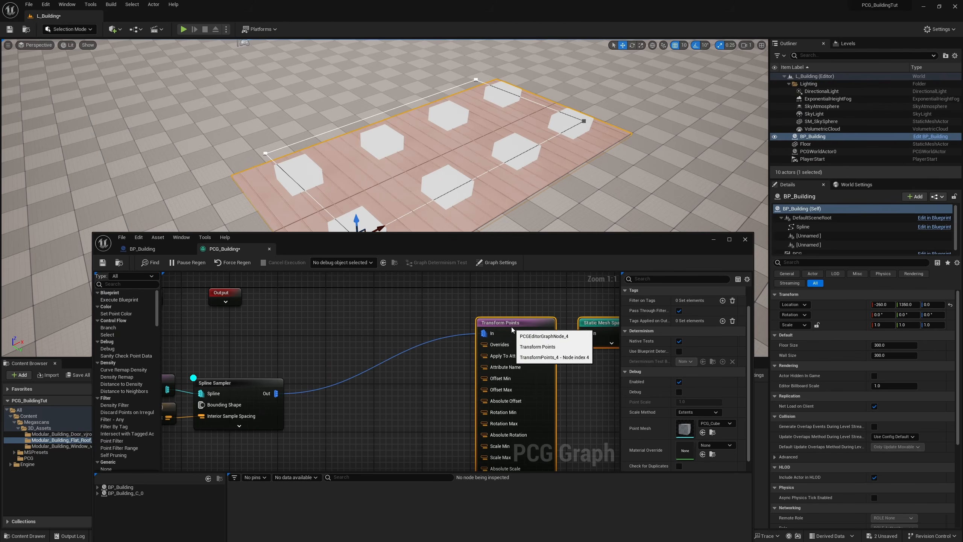
right_drag(362, 388, 381, 367)
Step: Add Get FloorOffset and Get FloorScale parameter nodes to the PCG graph
right_click(350, 377)
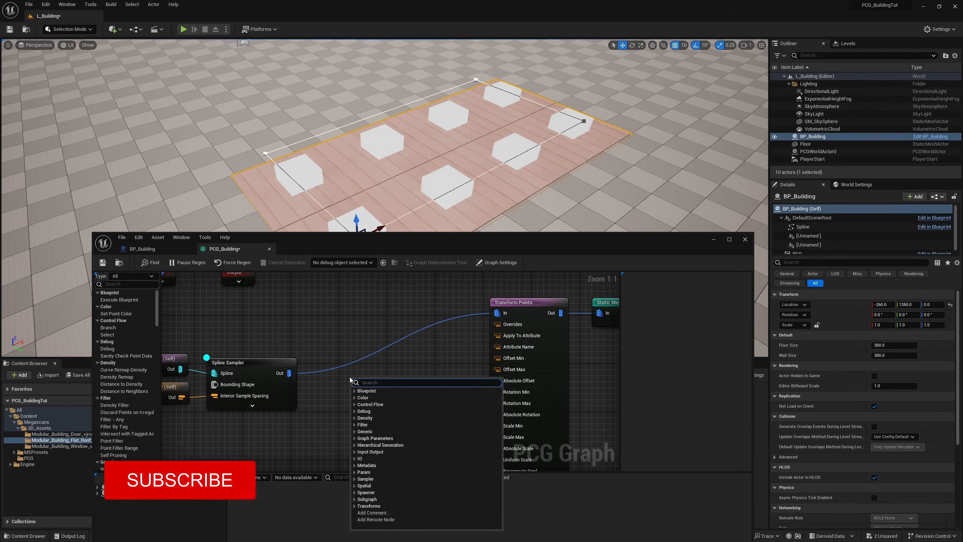
text(get floo)
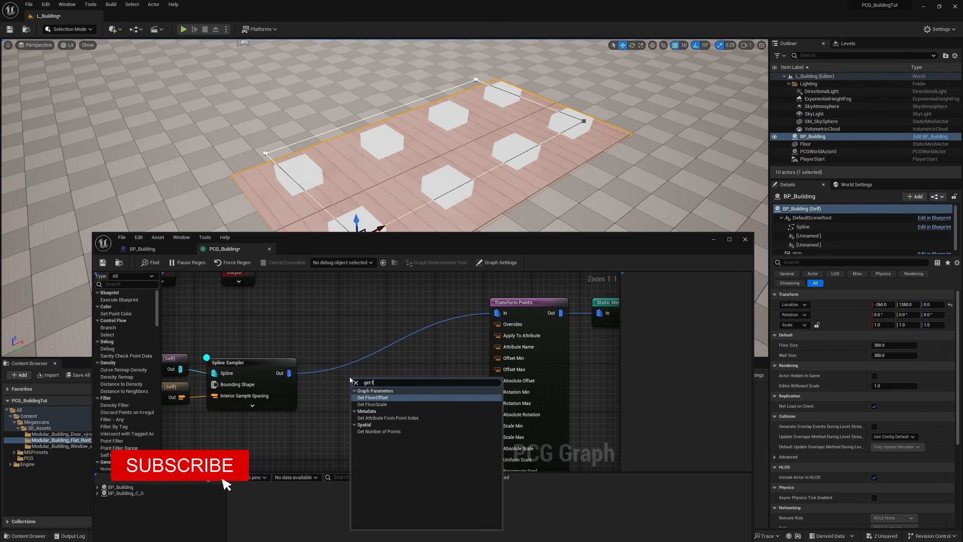
key(Return)
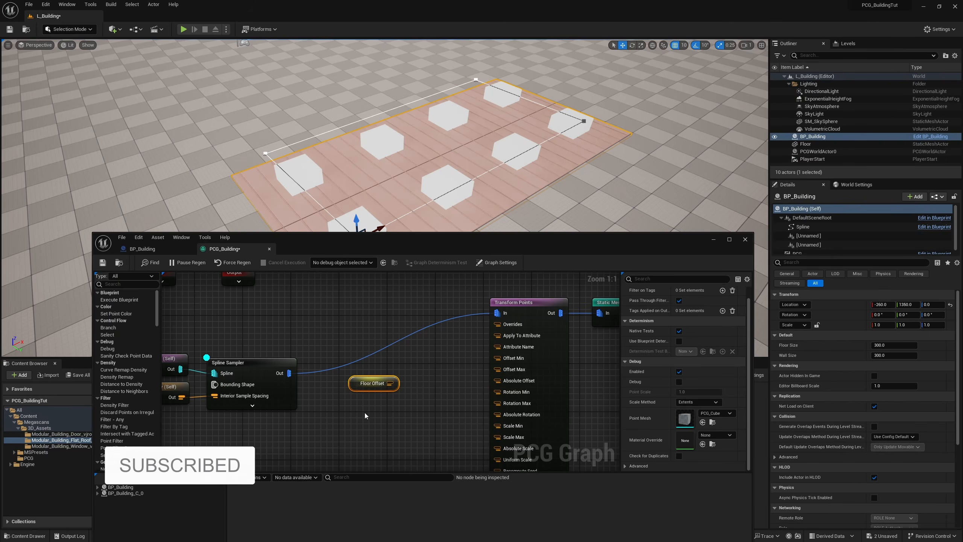
right_click(352, 407)
text(get floo)
key(Down)
key(Return)
Step: Connect Floor Offset to Offset Min and Offset Max, and Floor Scale to Scale Min and Scale Max on Transform Points
right_drag(404, 388, 354, 352)
drag(340, 348, 455, 325)
drag(344, 349, 452, 326)
drag(344, 350, 449, 336)
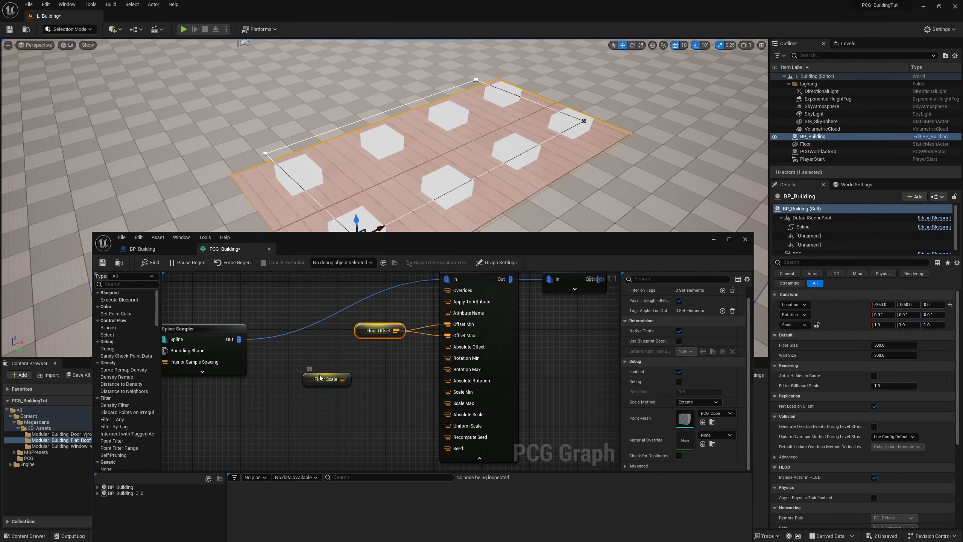
drag(315, 379, 368, 367)
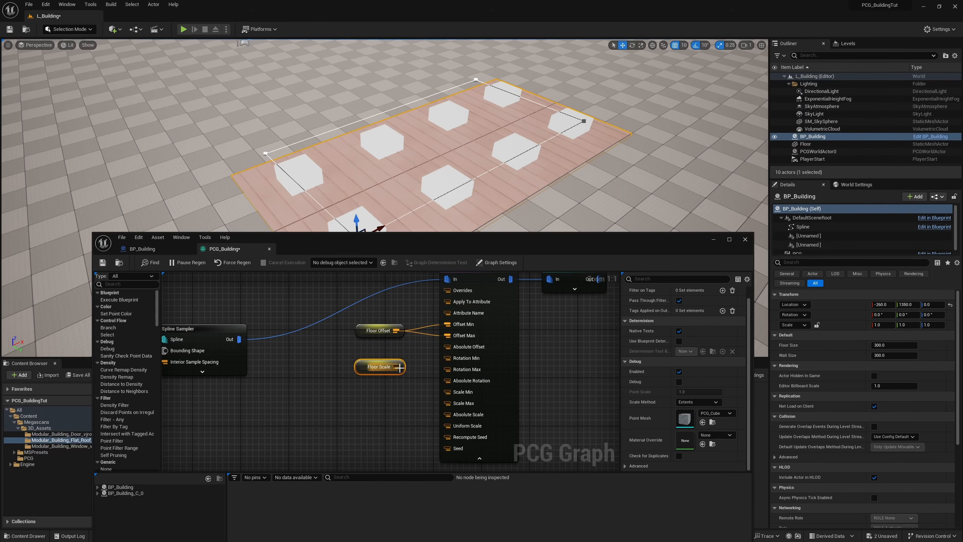
drag(395, 366, 448, 392)
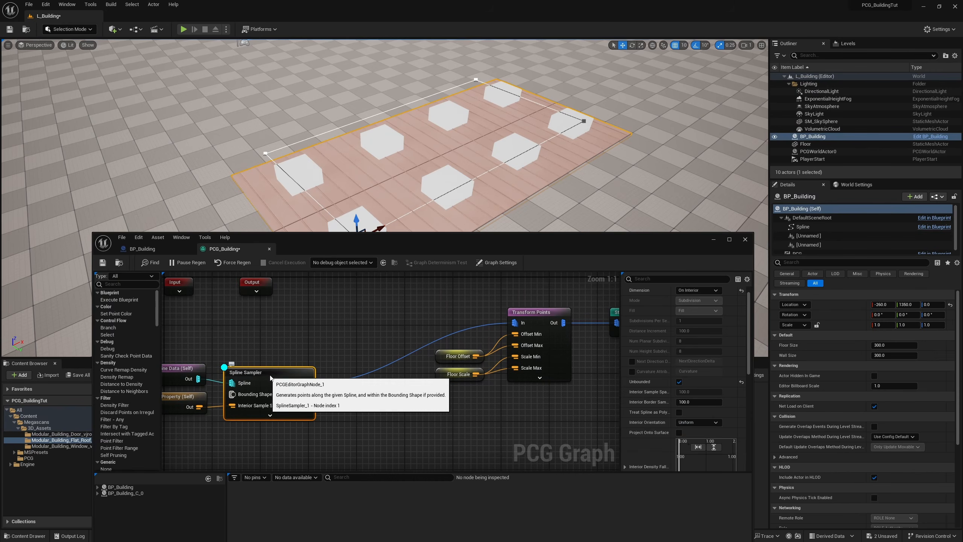
Step: Turn off the Spline Sampler's debug display and save the PCG graph
right_drag(466, 329, 341, 336)
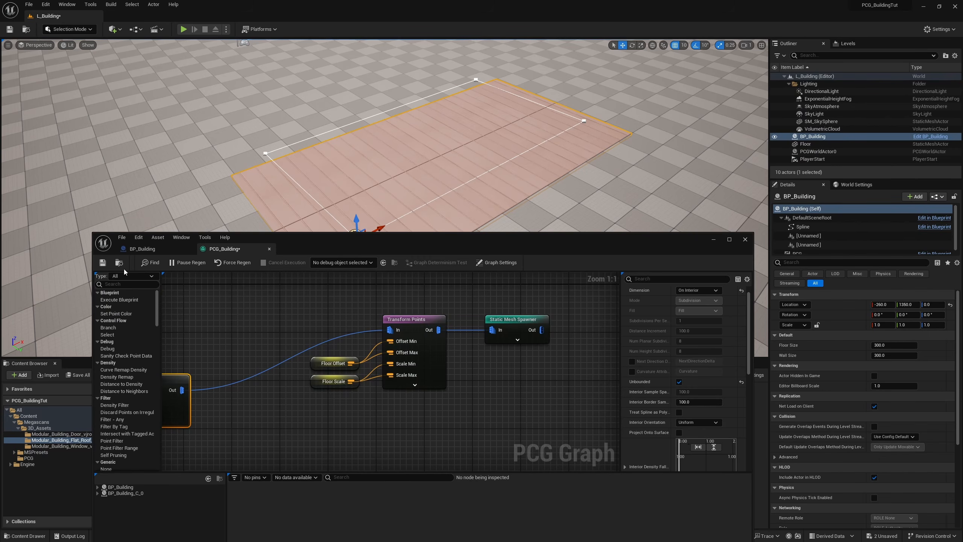
click(102, 263)
drag(437, 249, 358, 359)
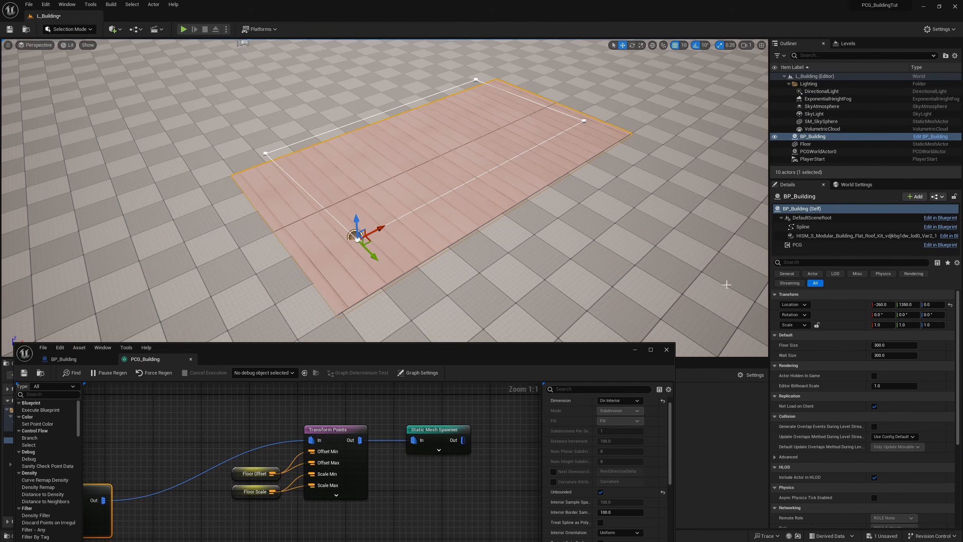
Step: Test the floor with the BP_Building actor's Wall Size at 400, and set it to 150
click(887, 356)
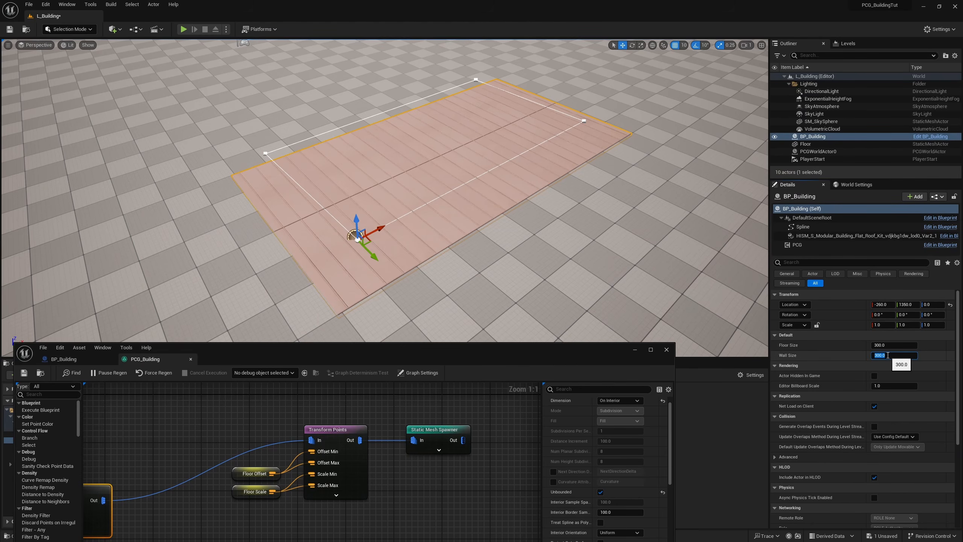
key(Return)
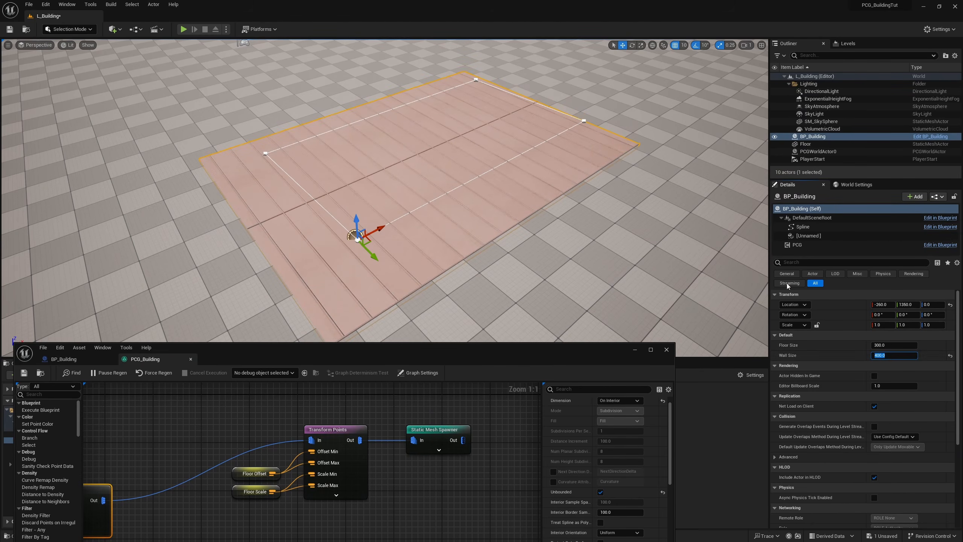
right_drag(354, 243, 470, 245)
click(895, 356)
text(150)
key(Return)
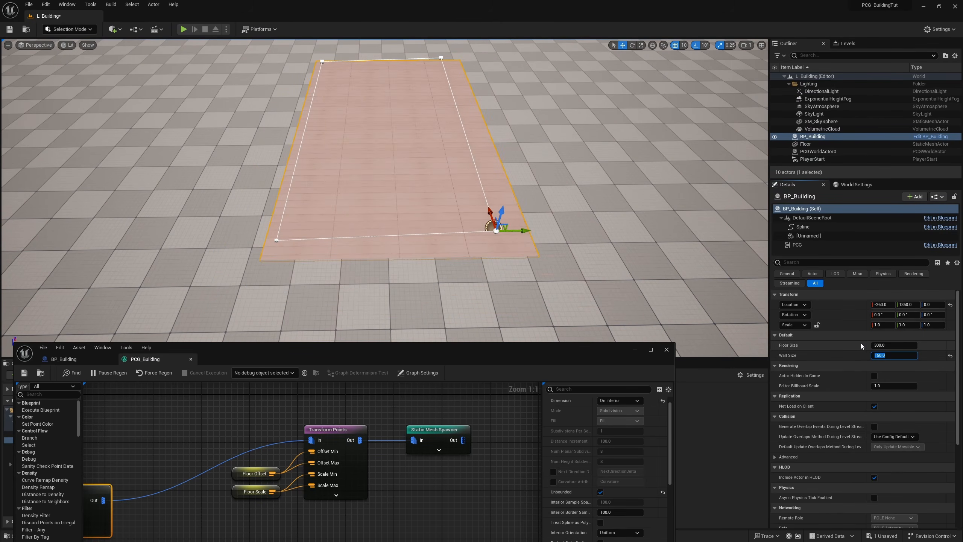
Step: Set the BP_Building actor's Wall Size to 300 and examine the floor from several angles
right_drag(658, 259, 682, 281)
key(w)
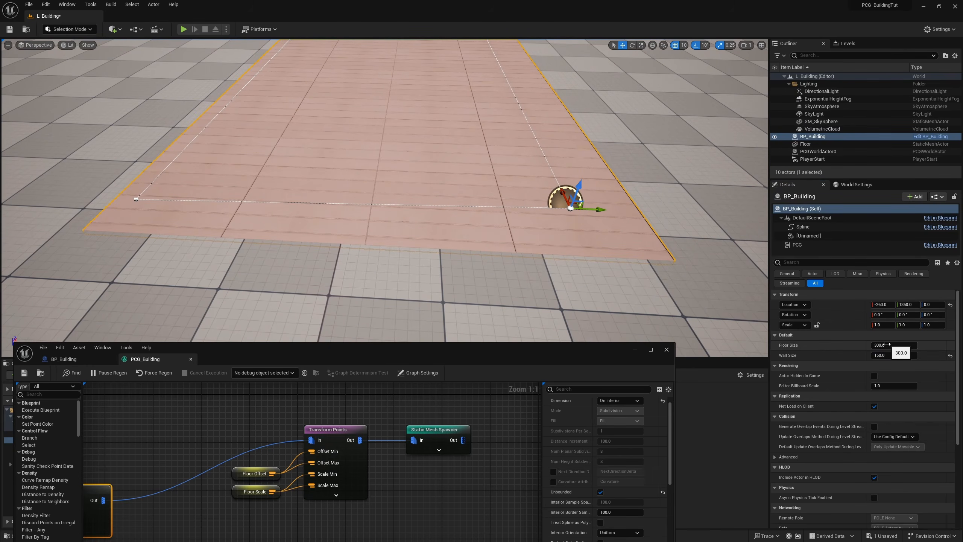
click(884, 355)
key(Return)
key(s)
right_drag(702, 288, 622, 288)
key(d)
mouse_move(327, 112)
right_down()
mouse_move(341, 123)
mouse_move(327, 112)
right_up()
key(a)
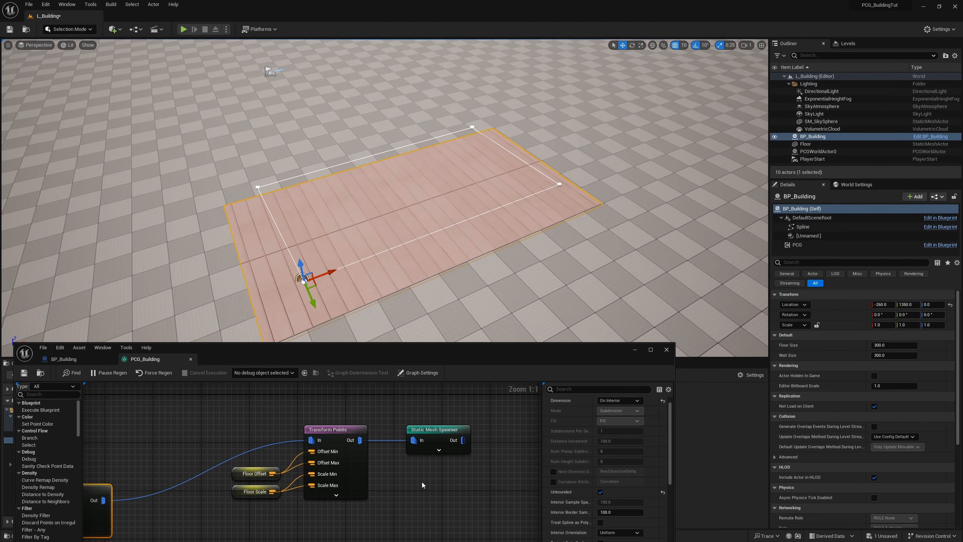
Step: Move the Floor Offset, Floor Scale, Transform Points and Static Mesh Spawner nodes above the Spline Sampler to free space for the wall nodes
drag(477, 505, 257, 432)
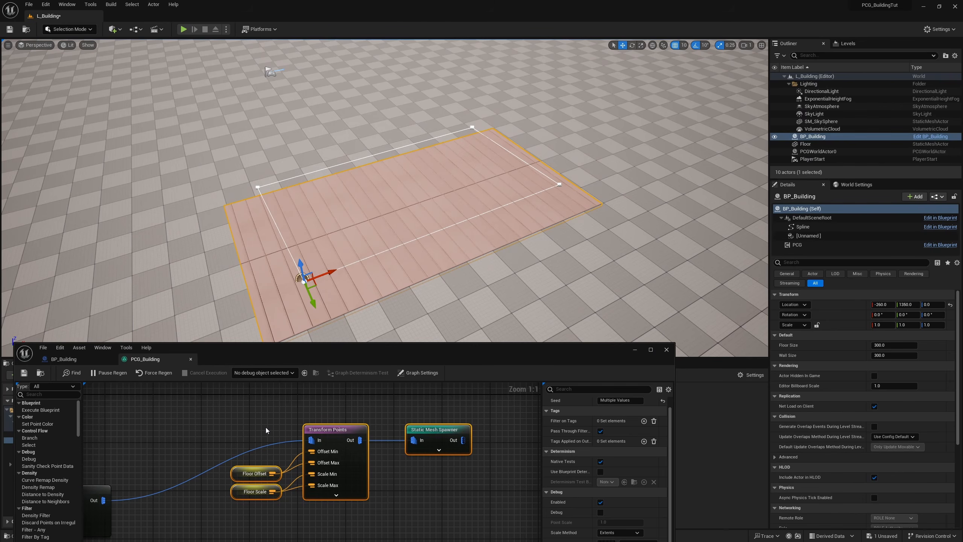
scroll(381, 469, down, 4)
right_drag(380, 482, 373, 442)
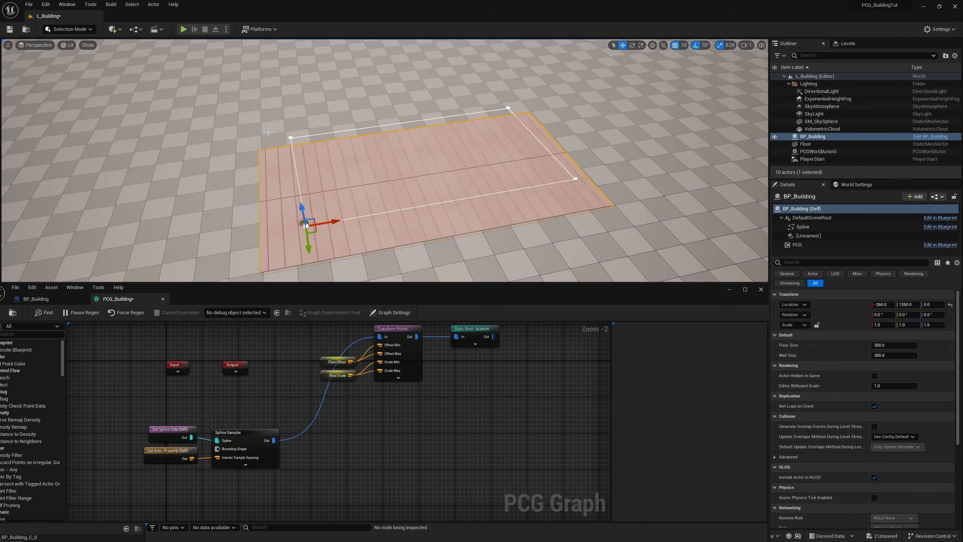
right_drag(377, 466, 338, 404)
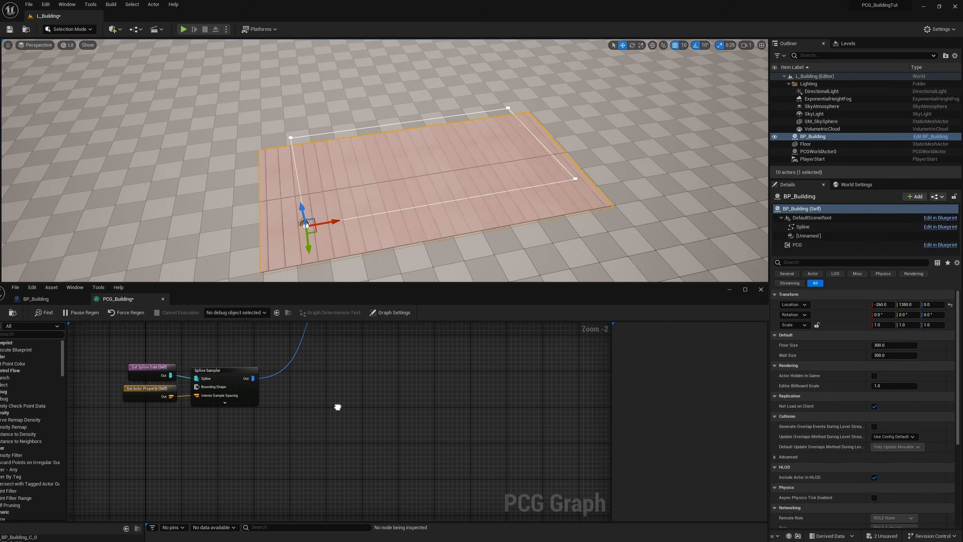
Step: Add a second Transform Points node fed by the Spline Sampler, with Rotation Min and Rotation Max Z at -90
click(216, 373)
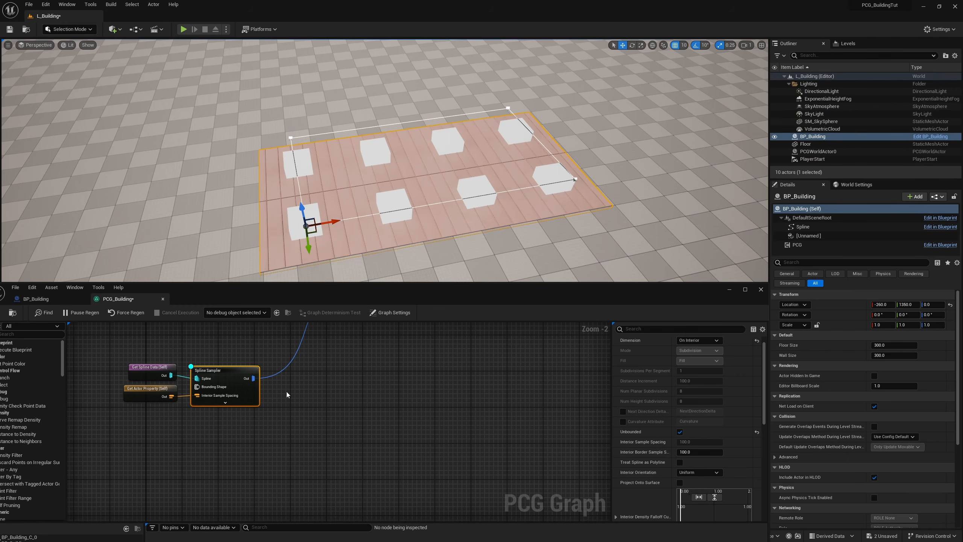
right_drag(287, 395, 291, 412)
drag(257, 397, 333, 439)
click(739, 360)
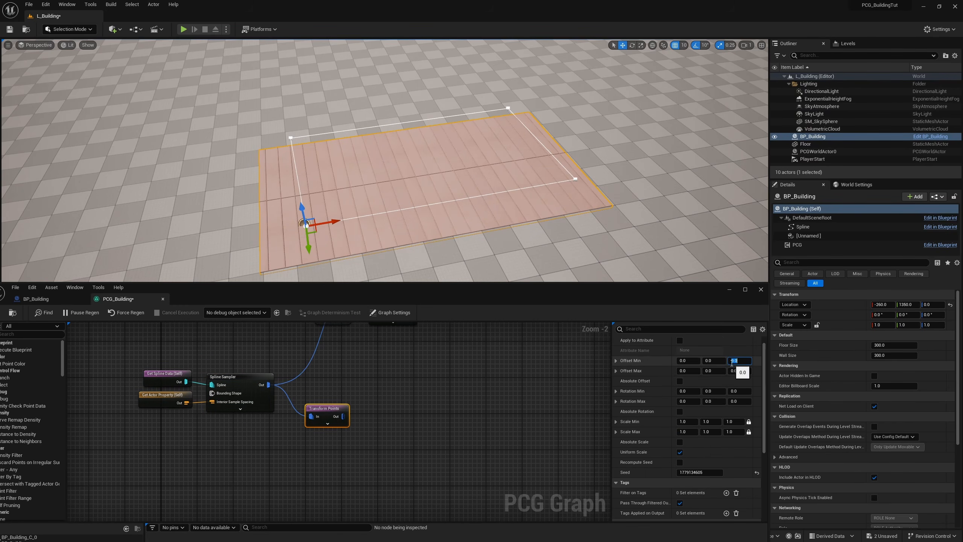
Step: Duplicate the new Transform Points node below itself and set the copy's Rotation Min and Rotation Max Z to 90
right_drag(429, 403, 484, 365)
scroll(370, 407, up, 2)
key(ctrl+d)
drag(389, 404, 377, 399)
click(732, 391)
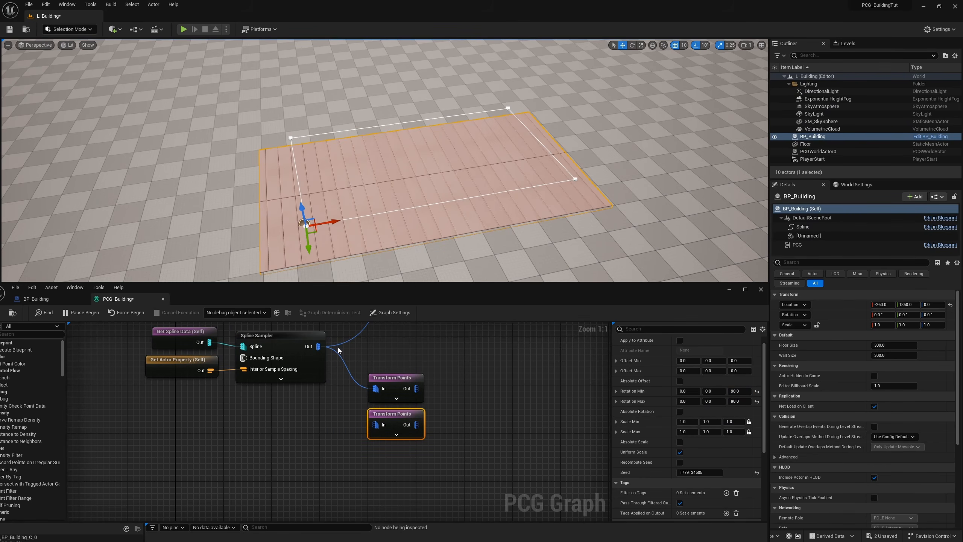
Step: Add a reroute node on the Spline Sampler's output wire and connect it to the duplicated Transform Points node
double_click(346, 365)
drag(346, 365, 376, 425)
drag(376, 425, 375, 425)
drag(402, 414, 401, 408)
right_drag(401, 424, 404, 383)
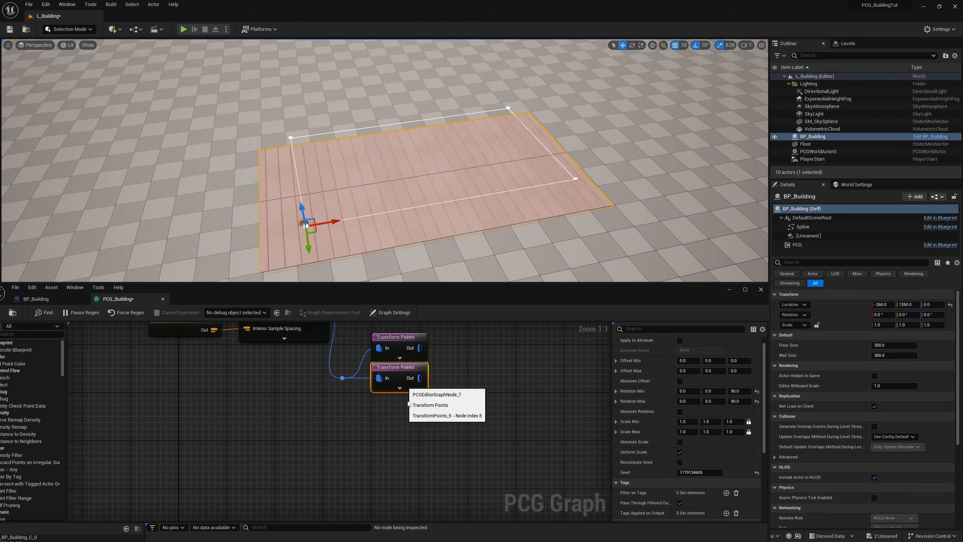
Step: Duplicate both wall Transform Points nodes below the originals and connect the two copies to the reroute node
shift+click(401, 344)
key(ctrl+d)
drag(409, 423, 397, 412)
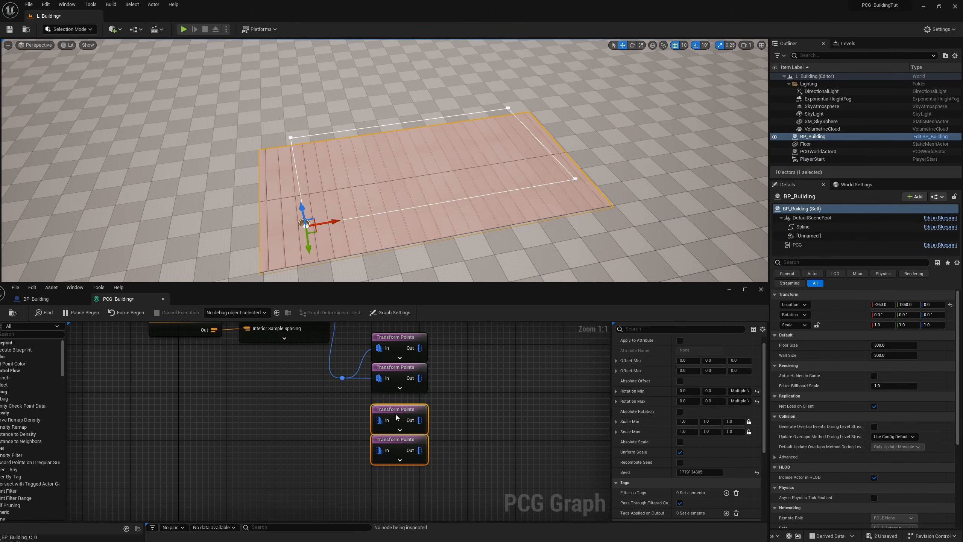
drag(343, 378, 376, 411)
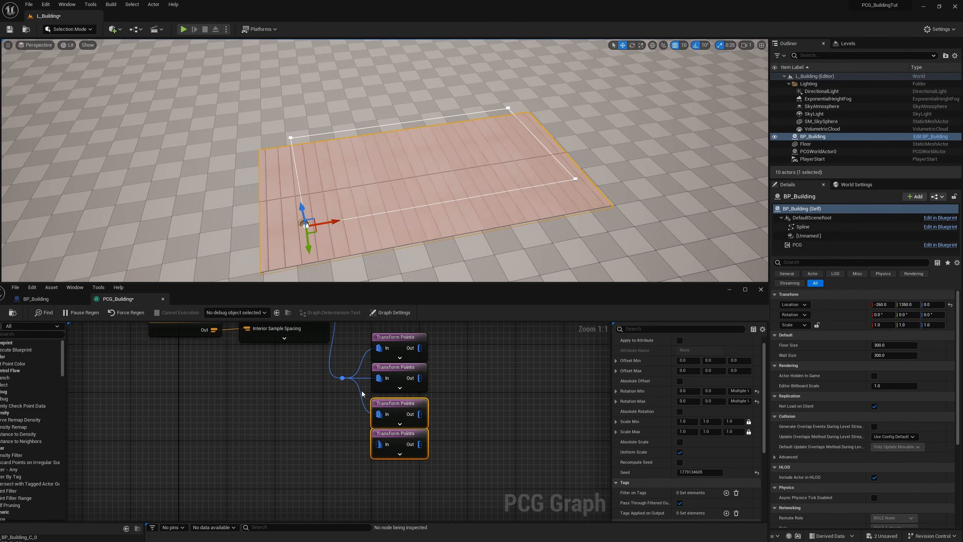
drag(342, 377, 379, 445)
drag(348, 382, 348, 406)
Step: Turn on the debug display for all four wall Transform Points nodes and space them evenly in a column
click(452, 466)
drag(451, 466, 423, 353)
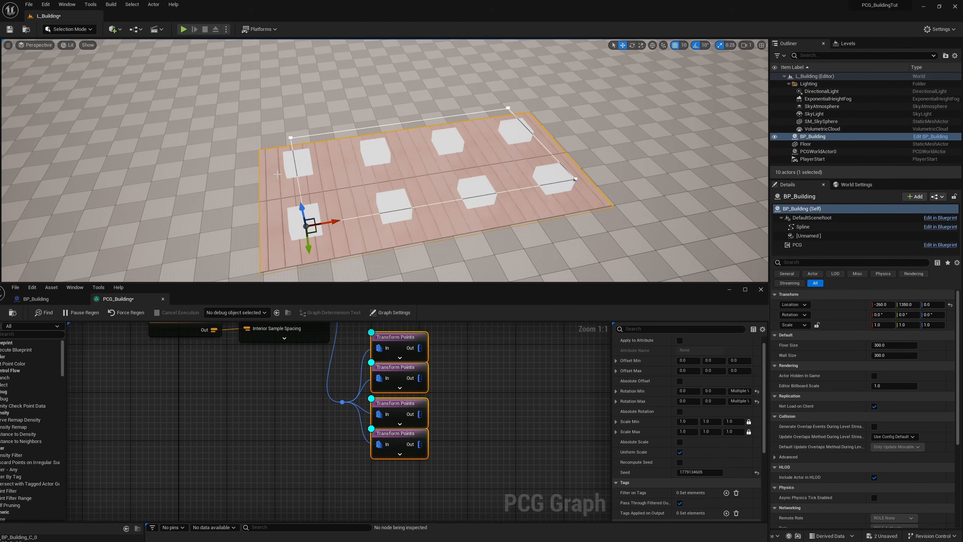
drag(460, 471, 397, 400)
click(476, 403)
right_drag(475, 403, 462, 526)
drag(389, 369, 434, 400)
right_drag(532, 411, 491, 369)
click(480, 443)
right_drag(463, 463, 456, 531)
drag(331, 366, 370, 417)
right_drag(432, 474, 468, 399)
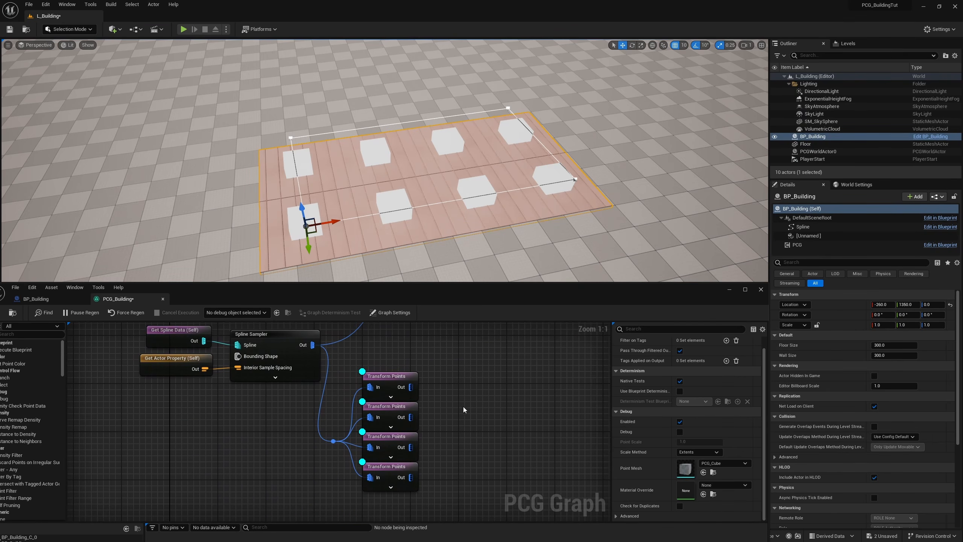
drag(186, 418, 186, 418)
Step: Add four vector parameters to the PCG graph's settings, named WallOffset1, WallOffset2, WallOffset3 and WallOffset4
click(390, 313)
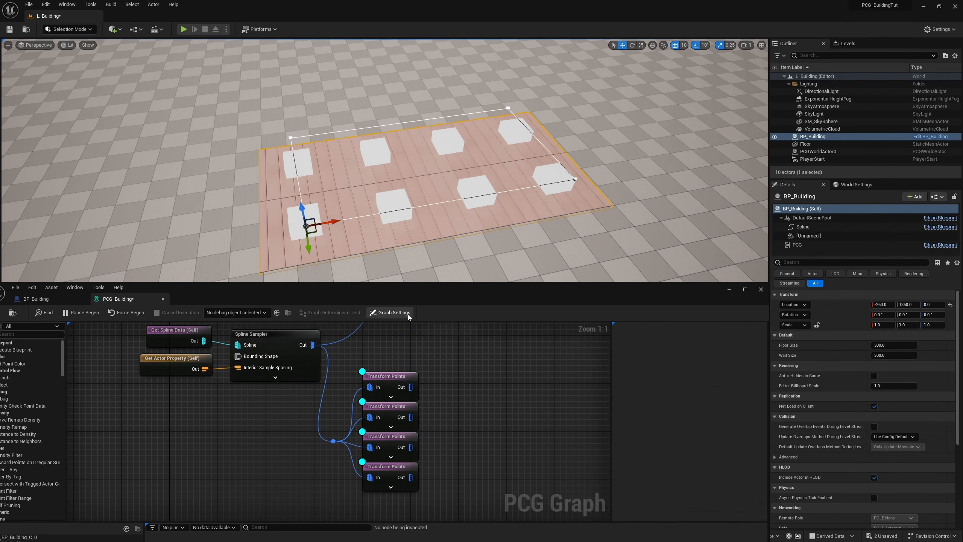
click(681, 476)
click(682, 476)
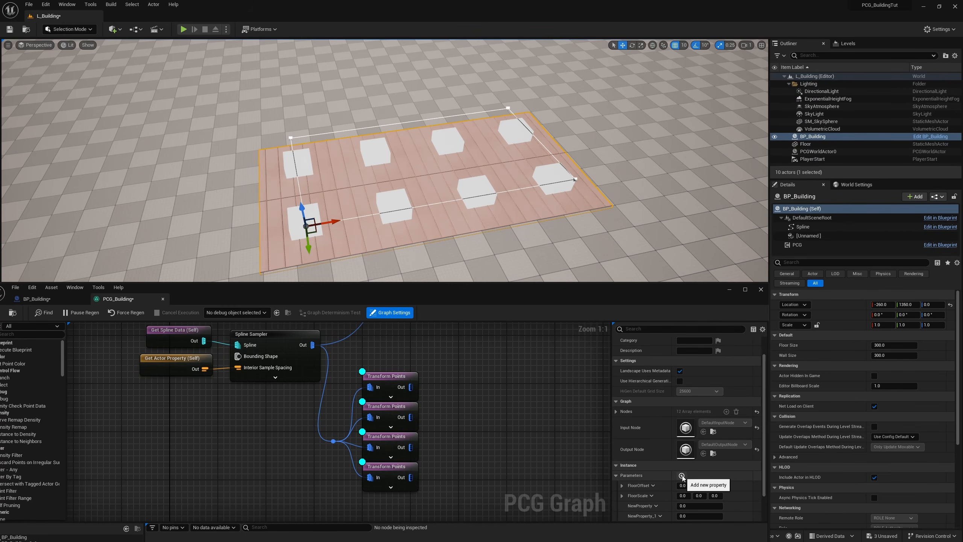
drag(634, 294, 632, 4)
drag(632, 3, 632, 1)
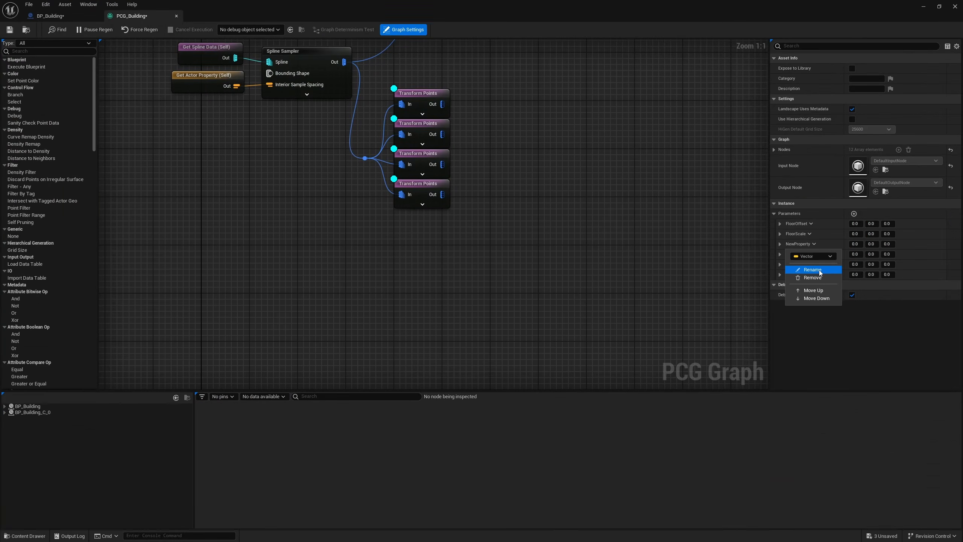
click(819, 271)
text(WallOffset)
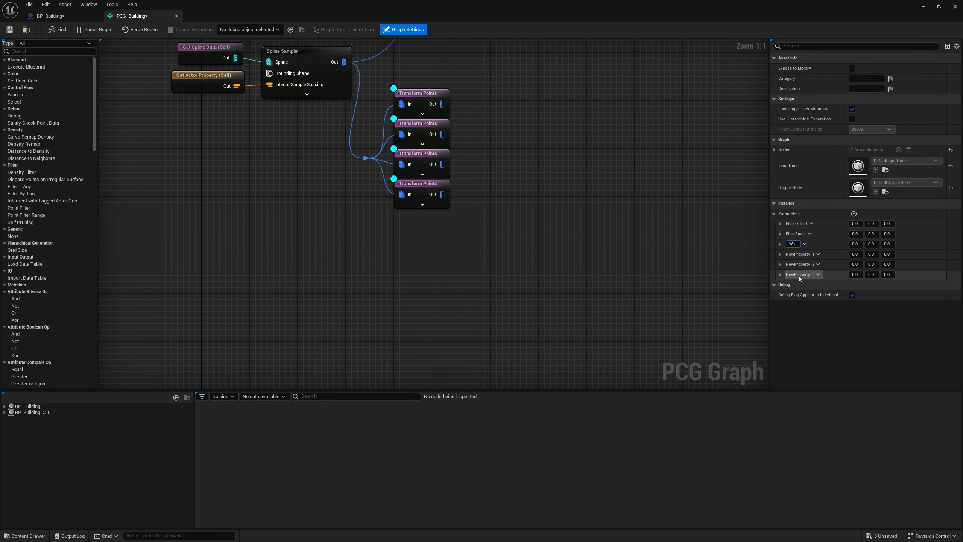
text(1)
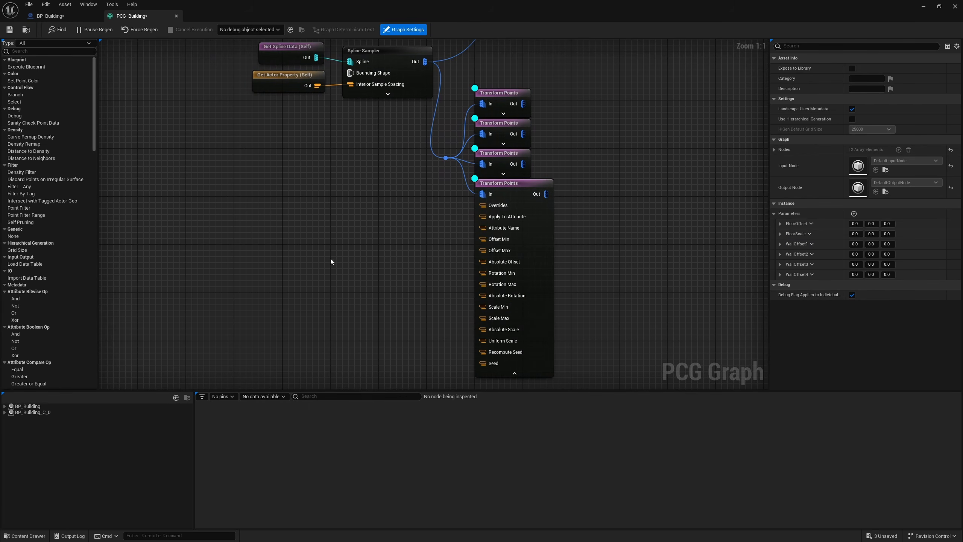
Step: Add a Get WallOffset4 parameter node beside the lowest Transform Points node
right_click(331, 261)
text(get)
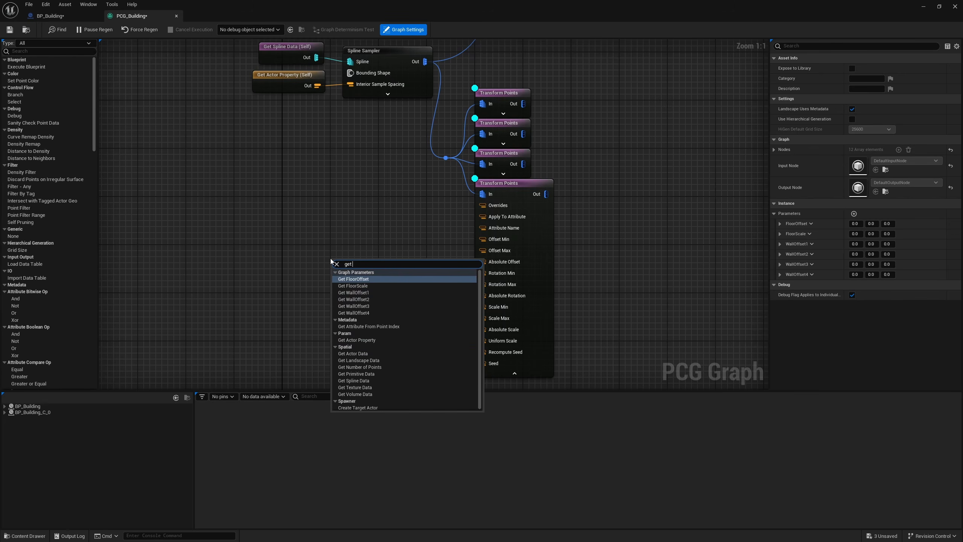
key(Down)
key(Down)
key(Return)
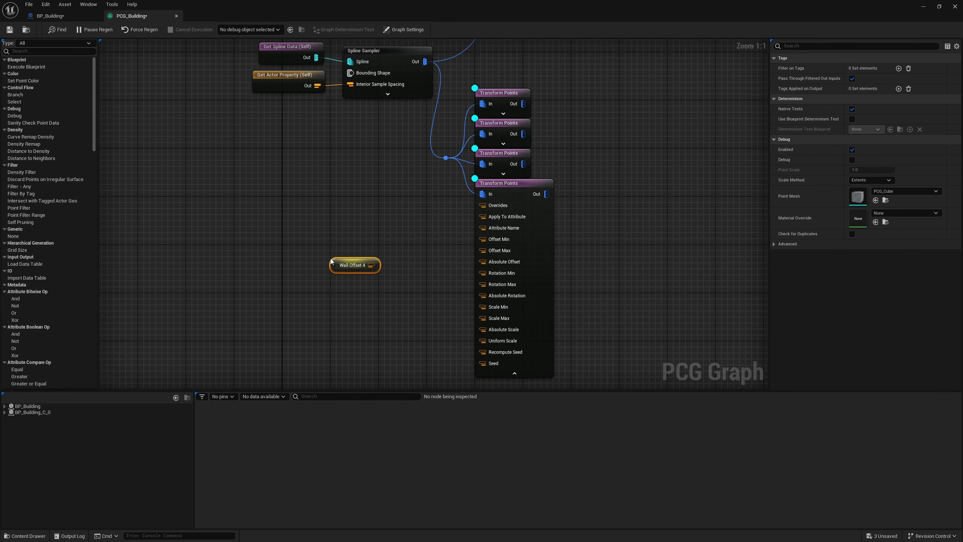
Step: Connect Wall Offset 4 to Offset Min and Offset Max on the lowest Transform Points node, and wire Wall Offset 1 to 3 likewise to the others
drag(371, 266, 493, 239)
drag(416, 270, 497, 251)
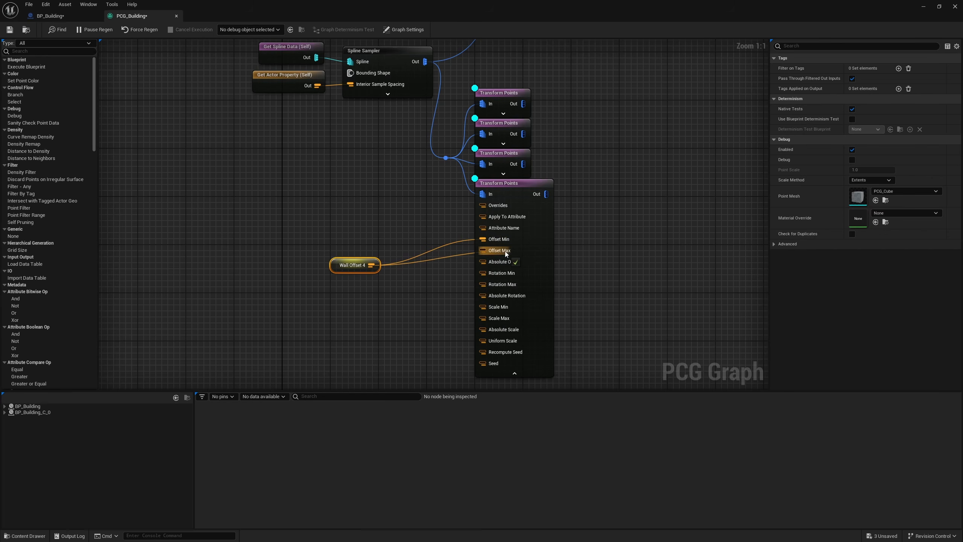
click(514, 374)
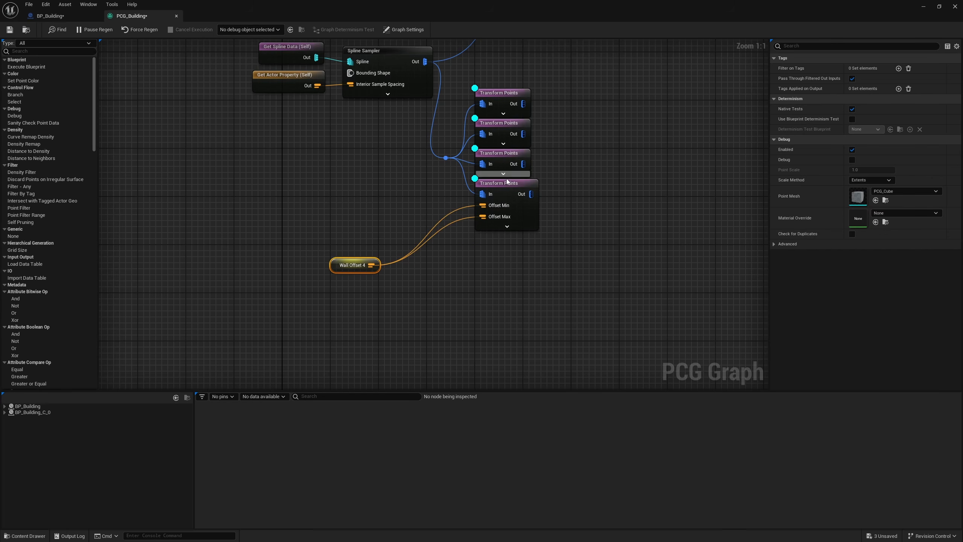
click(504, 183)
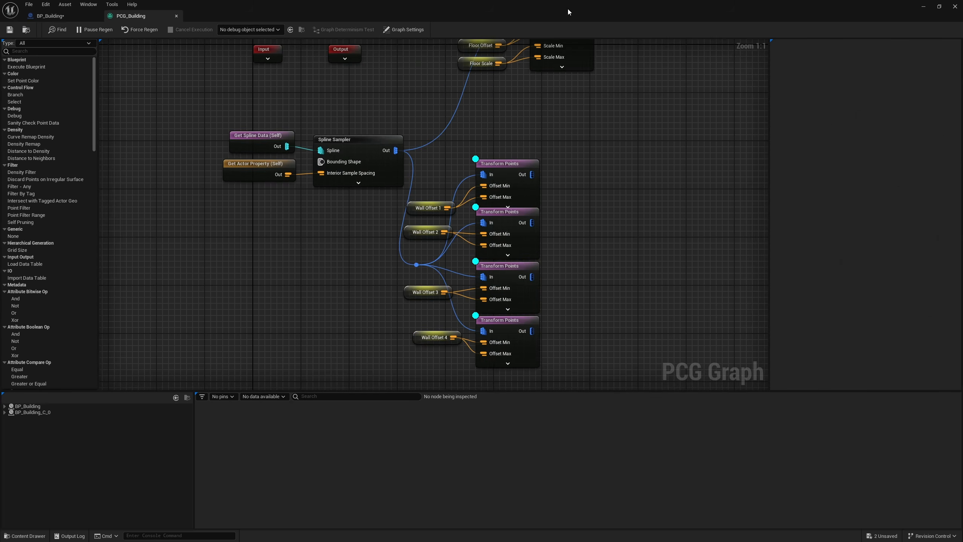
Step: In BP_Building's Construction Script, chain four copies of the FloorOffset Set Vector Parameter node after FloorScale, each connected to Graph Instance
drag(567, 8, 486, 281)
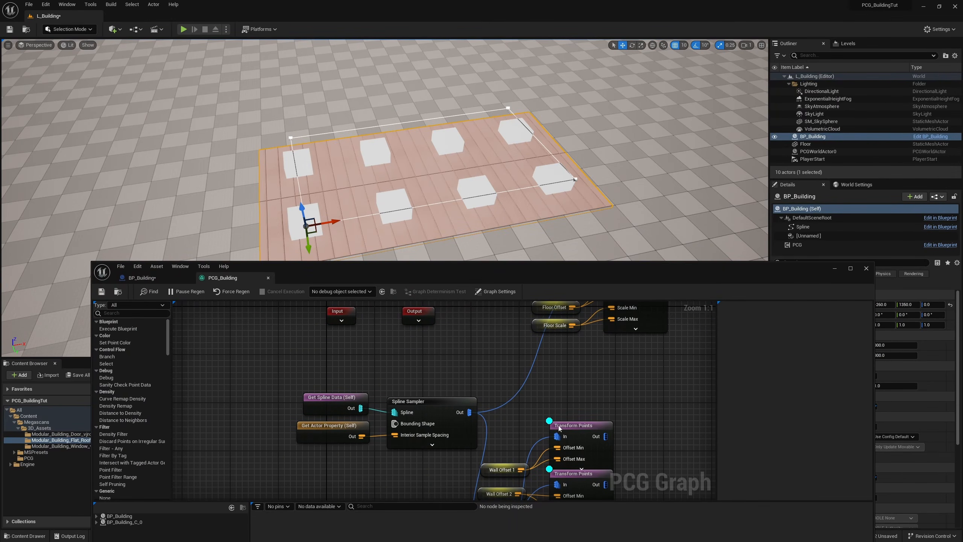
click(142, 277)
right_drag(585, 400, 575, 445)
click(537, 390)
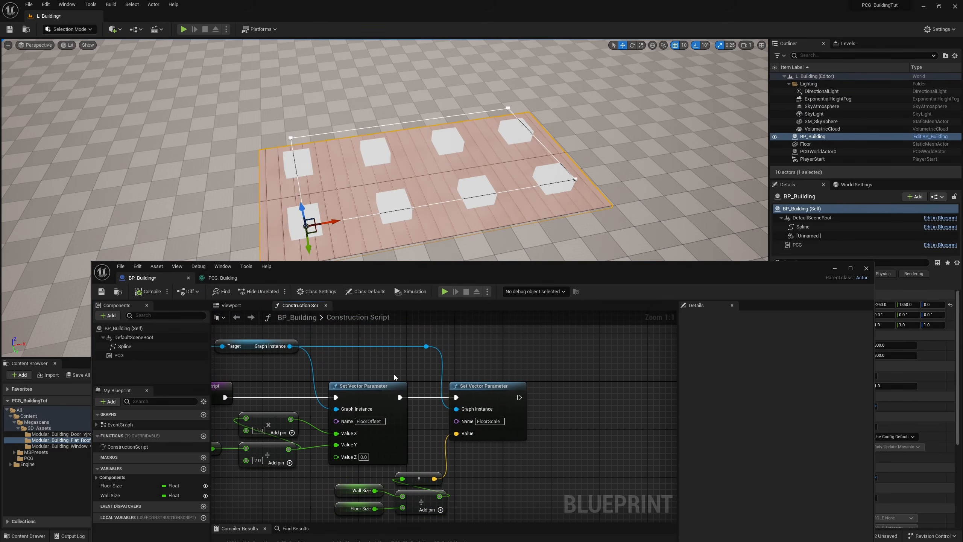
click(364, 386)
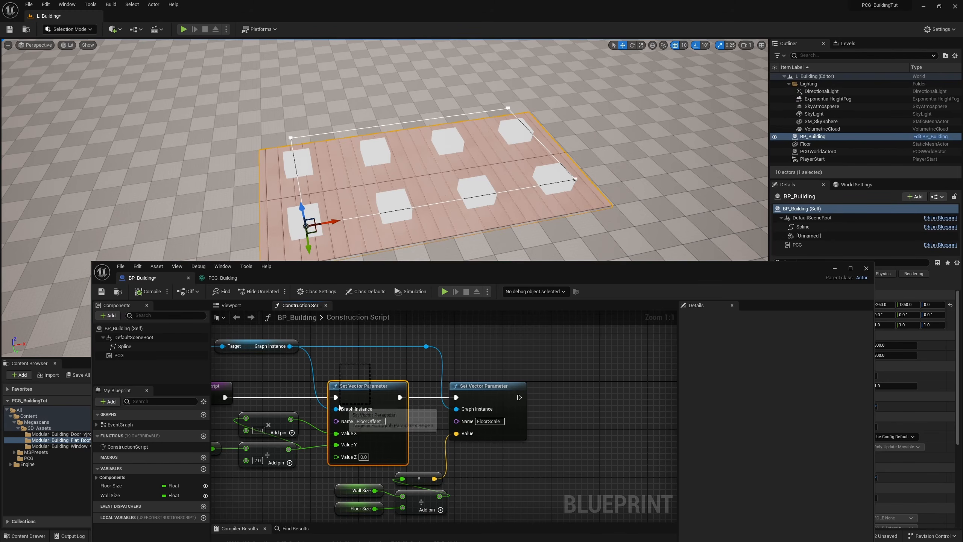
right_drag(594, 391, 519, 389)
key(ctrl+c)
key(ctrl+v)
drag(443, 394, 488, 394)
right_drag(484, 392, 527, 390)
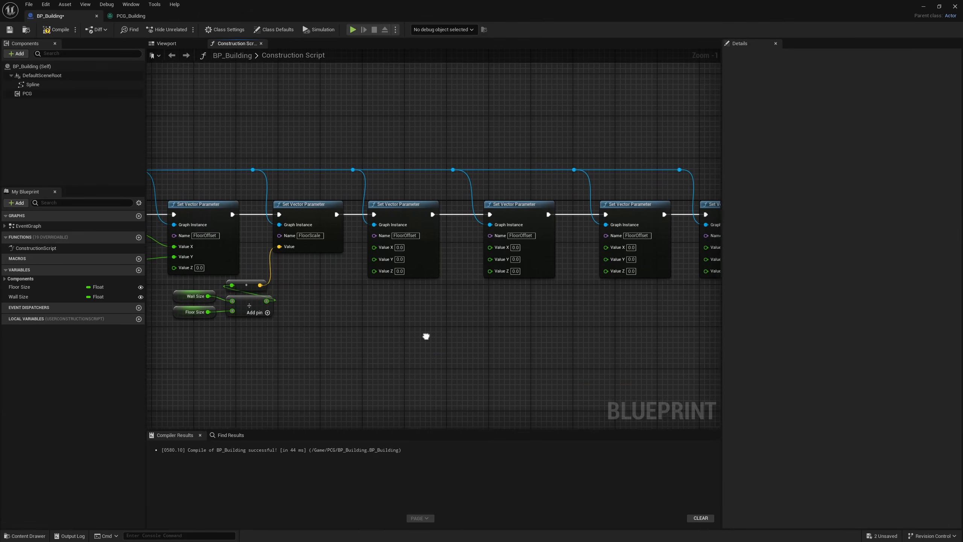
right_drag(426, 336, 429, 335)
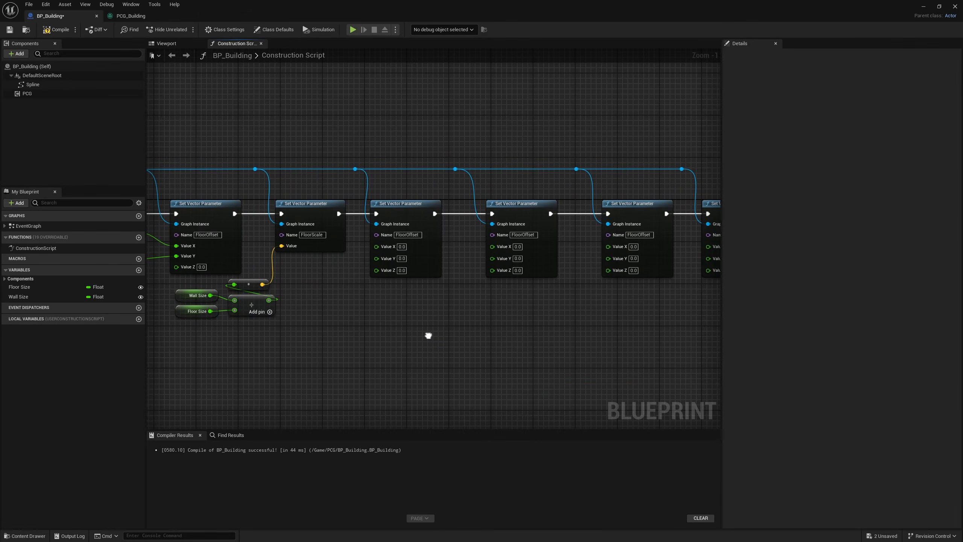
Step: Paste a copy of the Wall Size getter below the new parameter nodes and divide it by 2
scroll(407, 325, up, 1)
right_drag(349, 360, 459, 342)
click(252, 273)
key(ctrl+c)
key(ctrl+v)
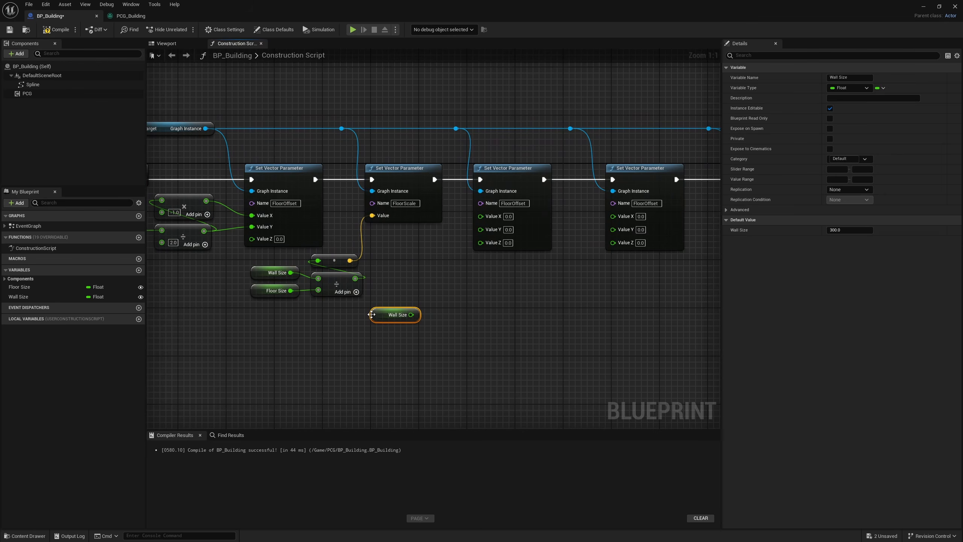
right_drag(452, 302, 386, 311)
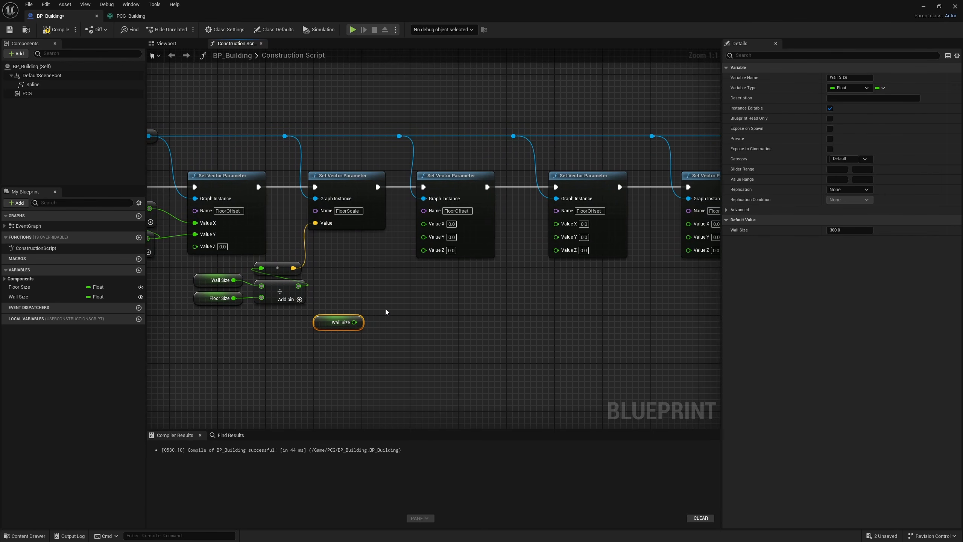
drag(355, 323, 380, 321)
drag(330, 281, 295, 300)
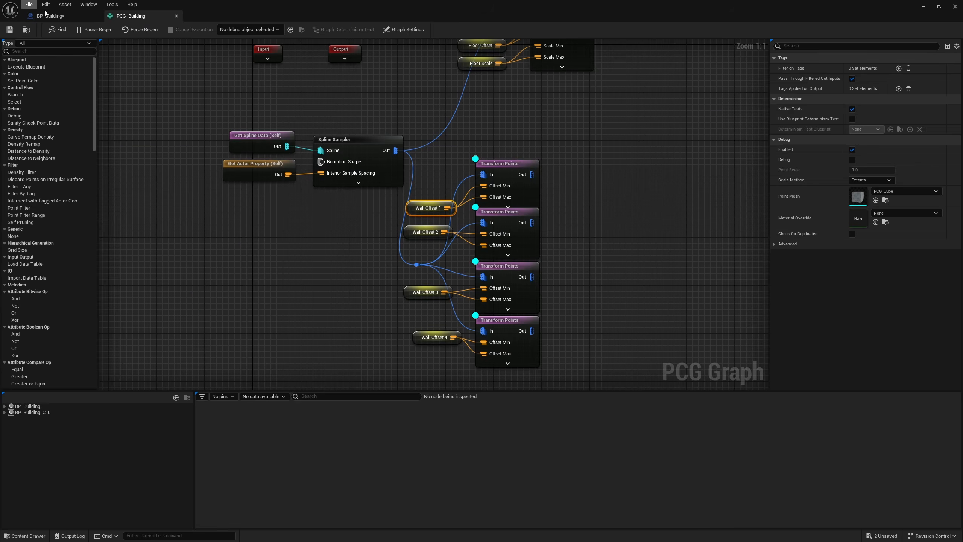
Step: Set the Name inputs of the four copied Set Vector Parameter nodes to WallOffset1 through WallOffset4
click(42, 15)
click(419, 215)
text(WallOffset1)
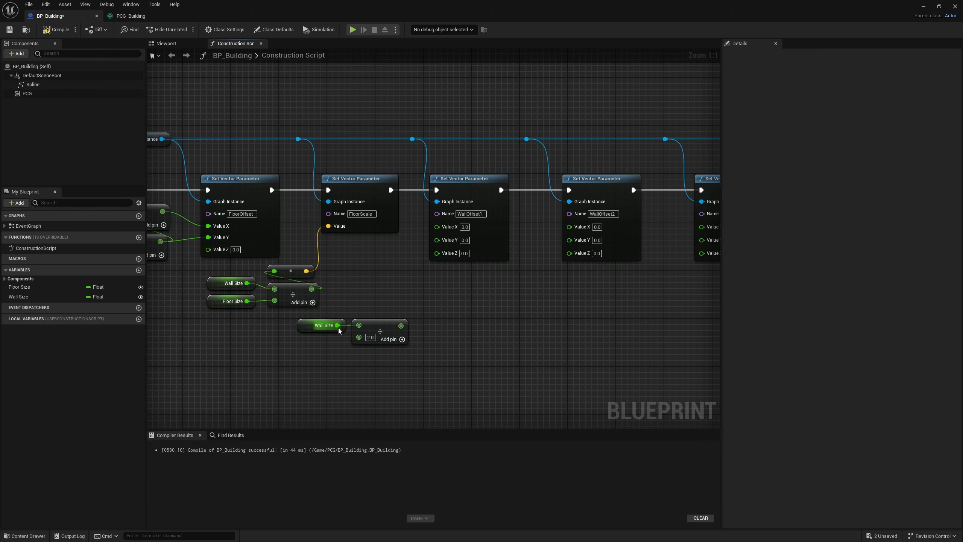
Step: Connect the halved Wall Size to WallOffset1's Value X, and multiply it by -1 for WallOffset2's Value X
drag(401, 326, 438, 231)
right_drag(503, 289, 427, 278)
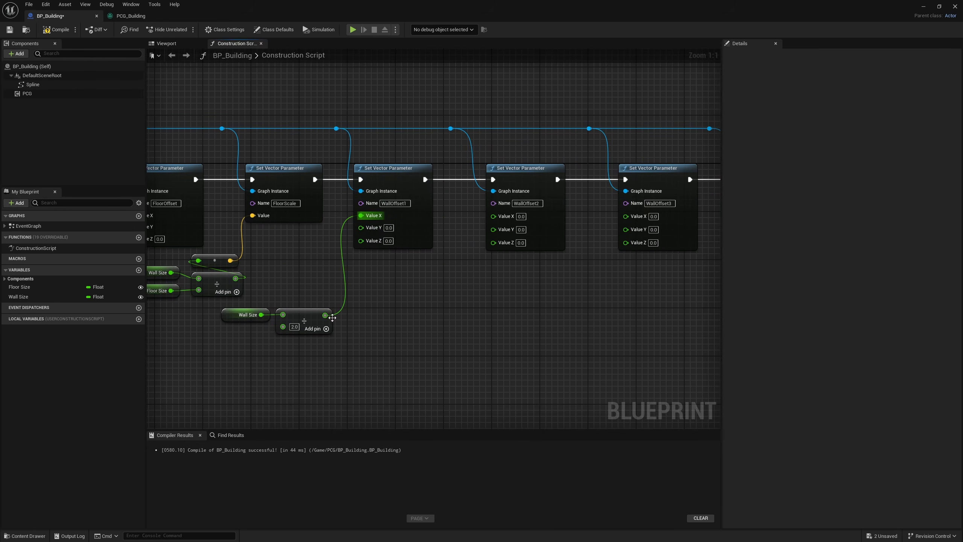
drag(333, 318, 359, 317)
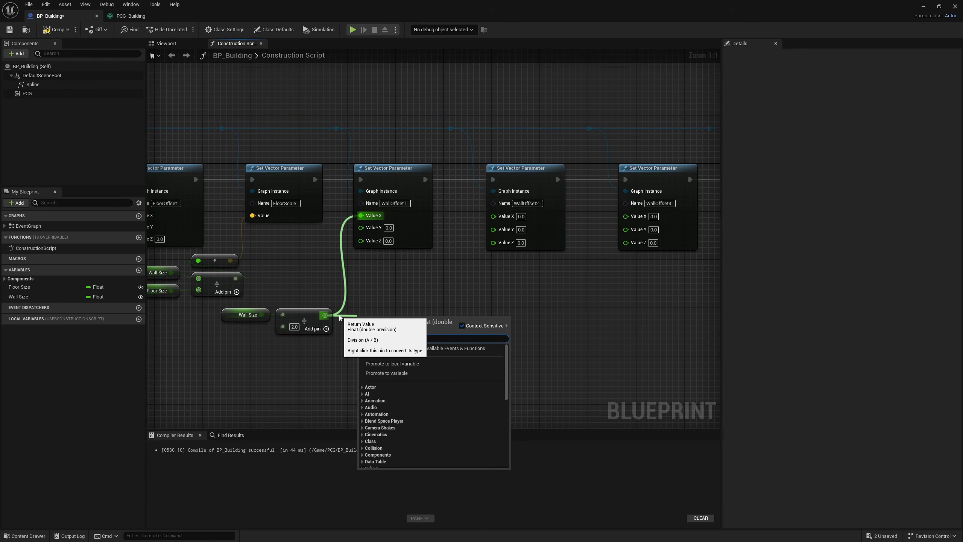
text(meultiply)
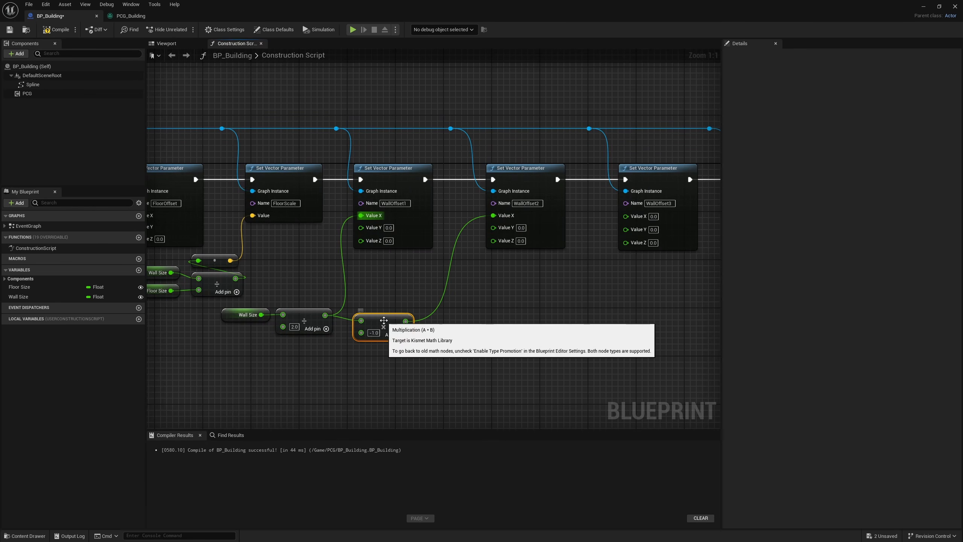
drag(387, 321, 309, 351)
right_drag(556, 332, 395, 311)
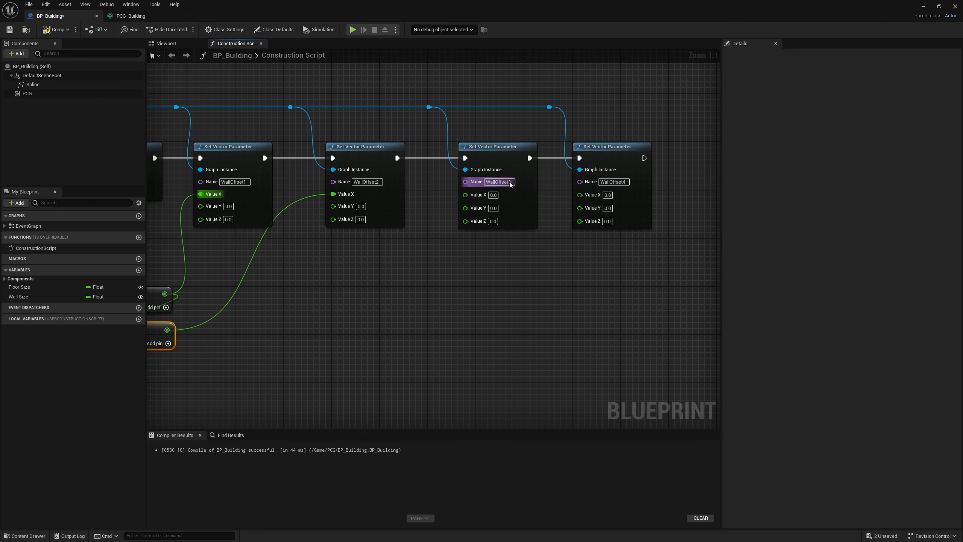
Step: Connect the halved Wall Size to WallOffset3's Value Y and its negated value to WallOffset4's Value Y, tidy the wires with reroutes, and compile
right_drag(334, 321, 416, 331)
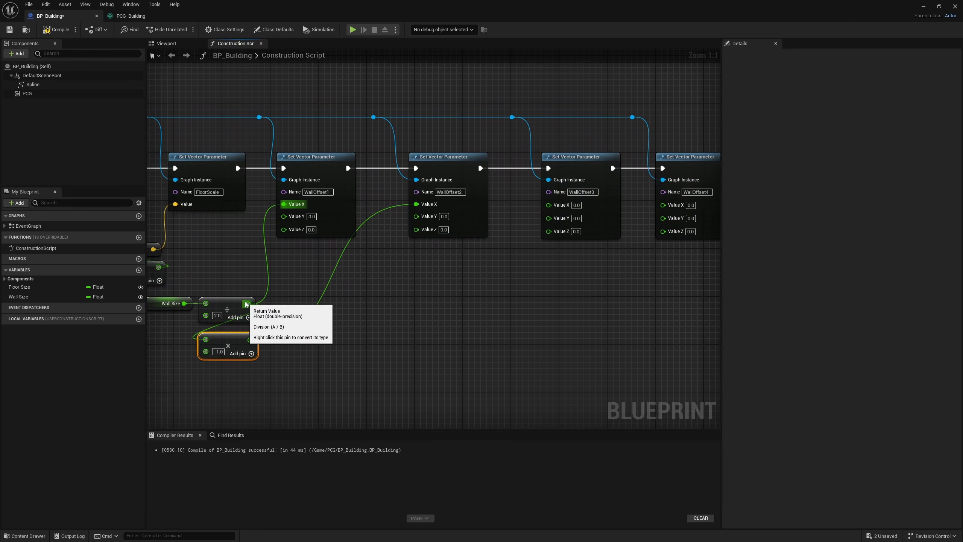
drag(248, 304, 557, 222)
drag(557, 222, 608, 353)
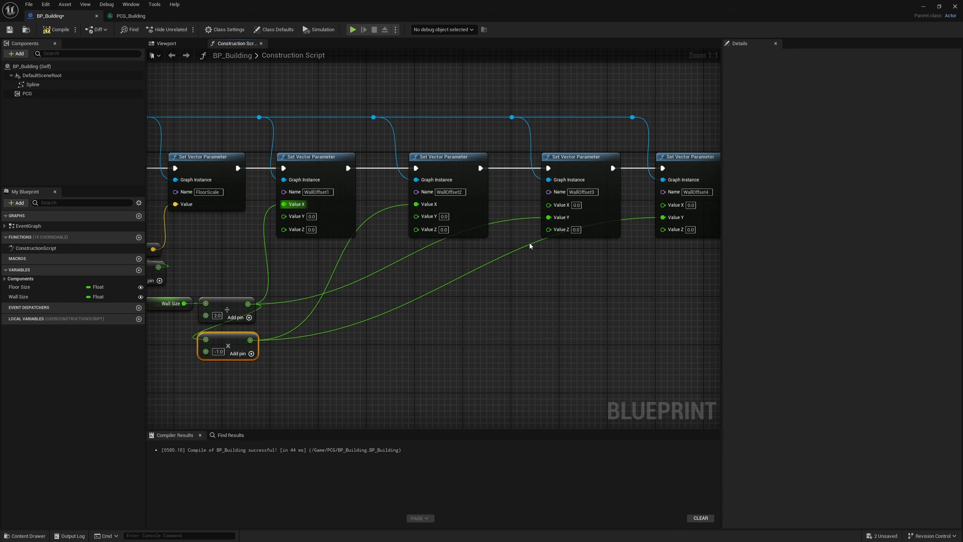
double_click(531, 244)
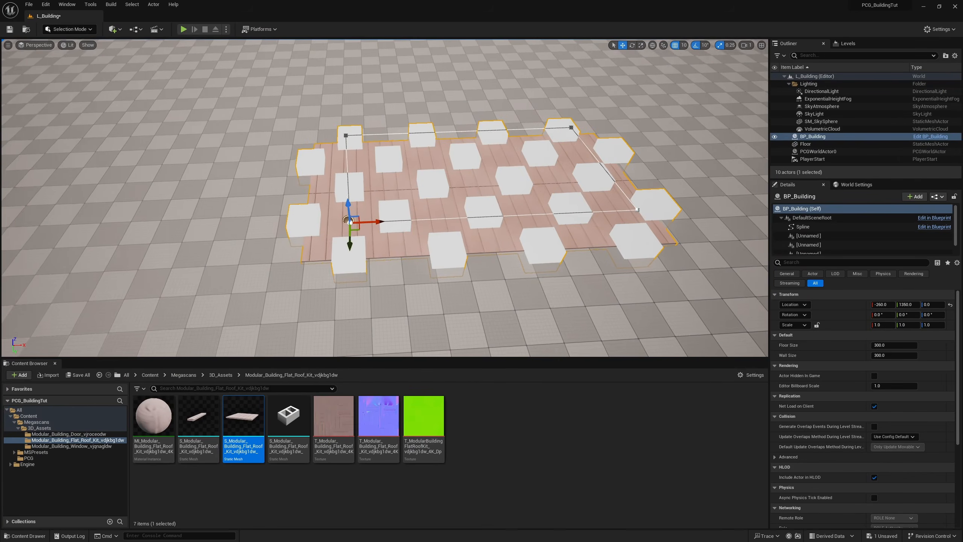
mouse_move(385, 197)
right_down()
mouse_move(365, 197)
mouse_move(367, 180)
mouse_move(398, 197)
right_up()
right_drag(223, 246, 205, 247)
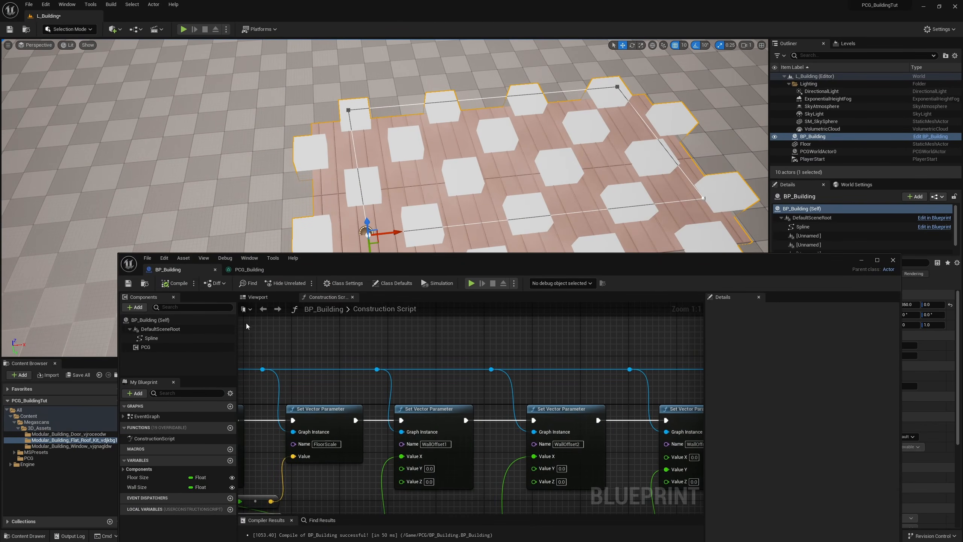
Step: Turn off the debug display of the Spline Sampler node in the PCG_Building graph
click(250, 270)
right_drag(647, 399, 538, 306)
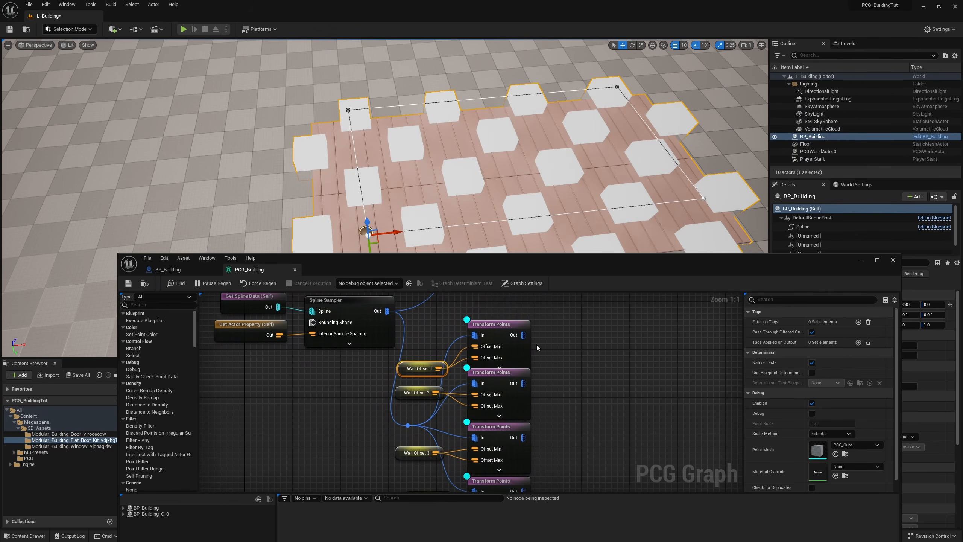
right_drag(369, 356, 369, 405)
click(358, 360)
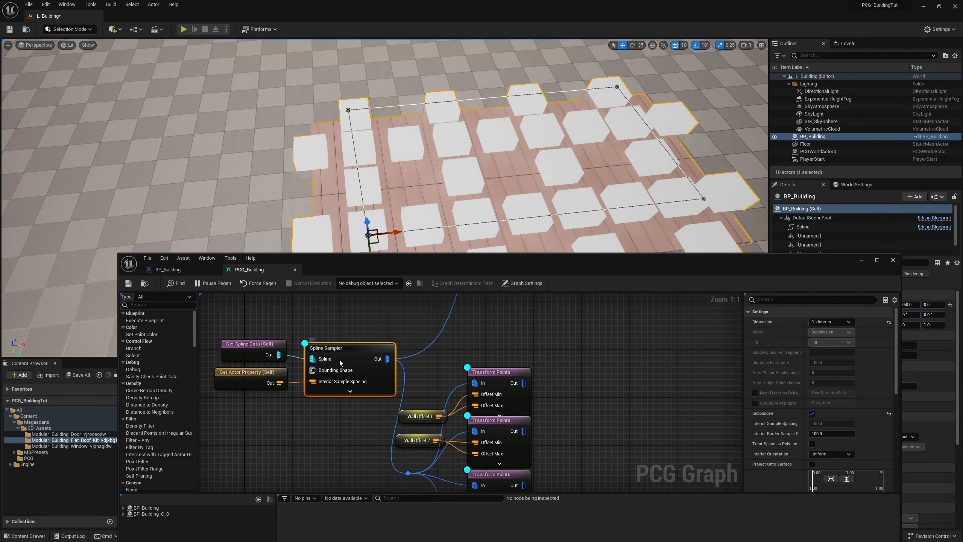
key(d)
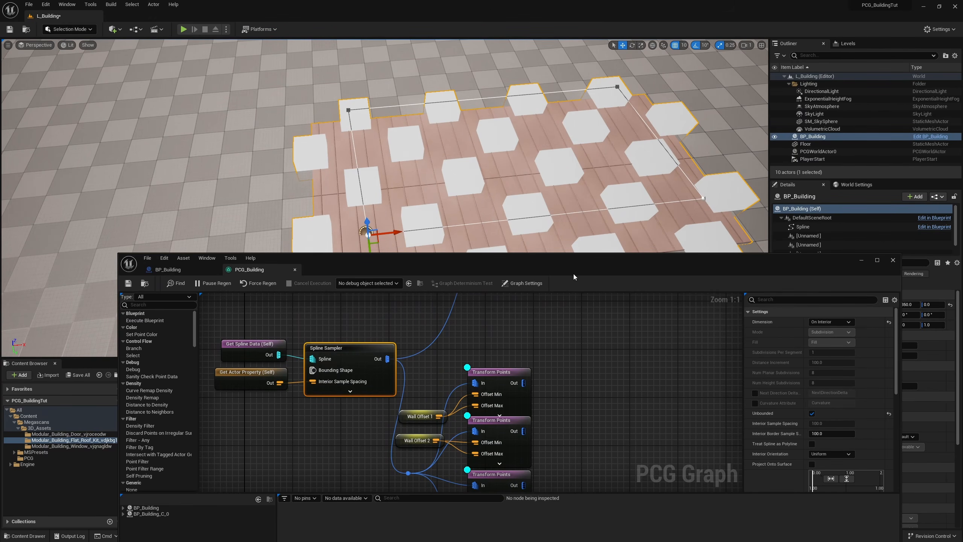
Step: Add four Difference nodes beside the four wall Transform Points nodes and align them in a column
drag(559, 268, 483, 329)
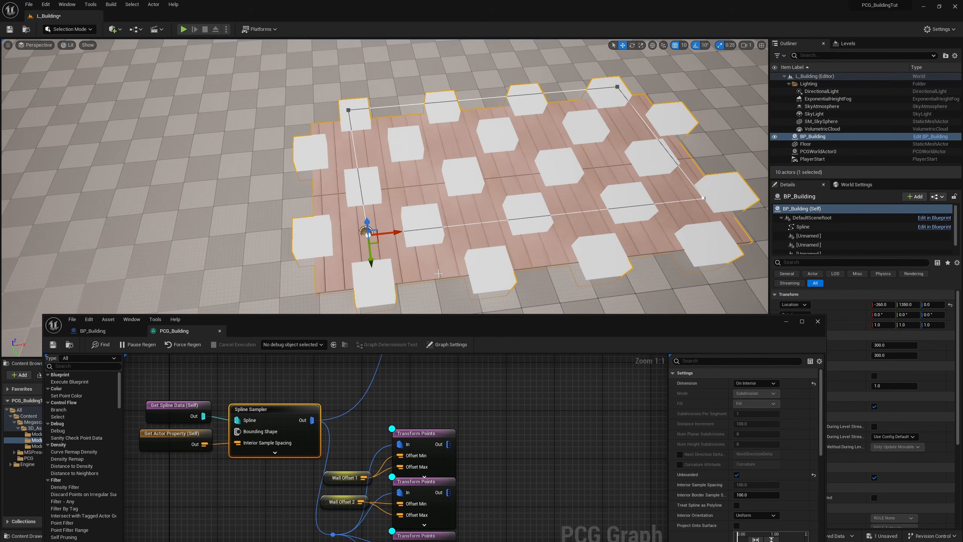
right_drag(550, 491, 509, 421)
scroll(501, 447, down, 2)
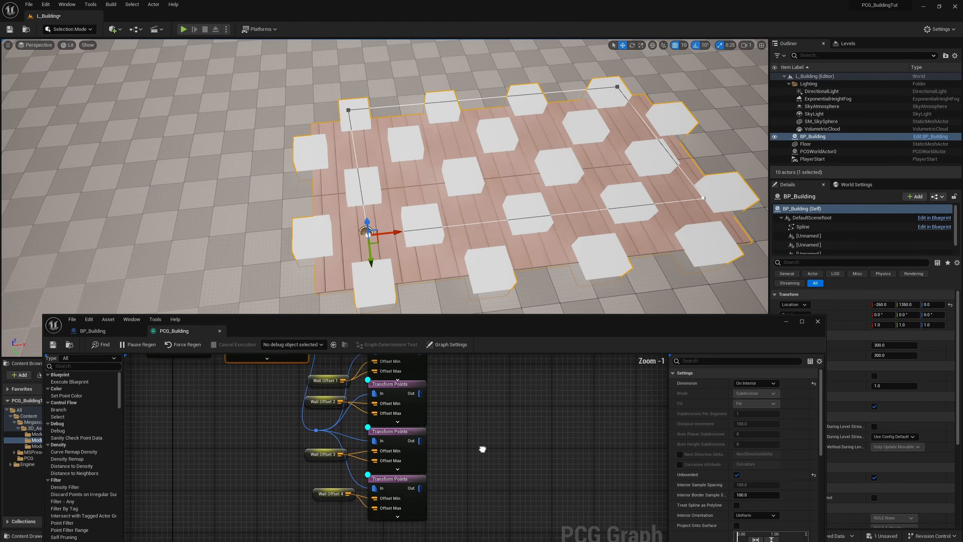
drag(461, 508, 417, 366)
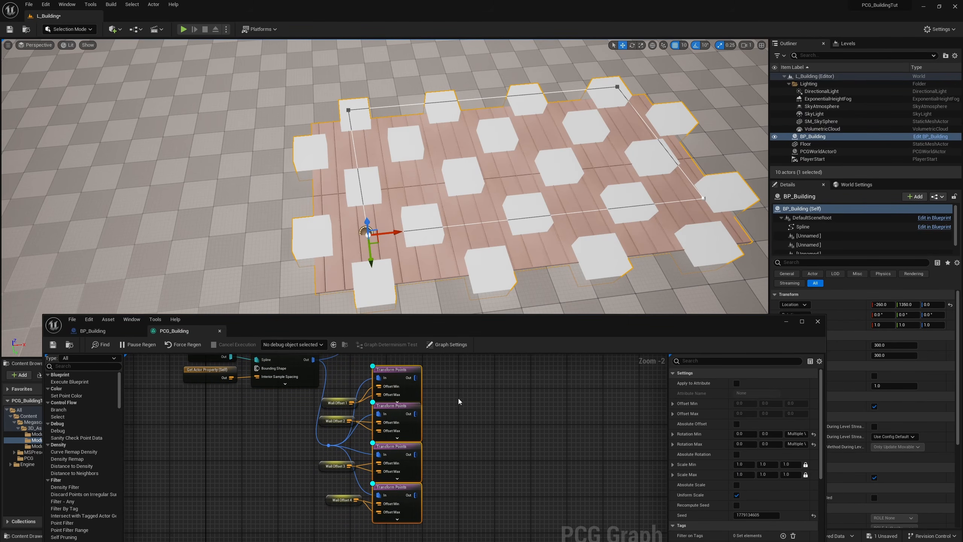
click(448, 392)
right_click(445, 388)
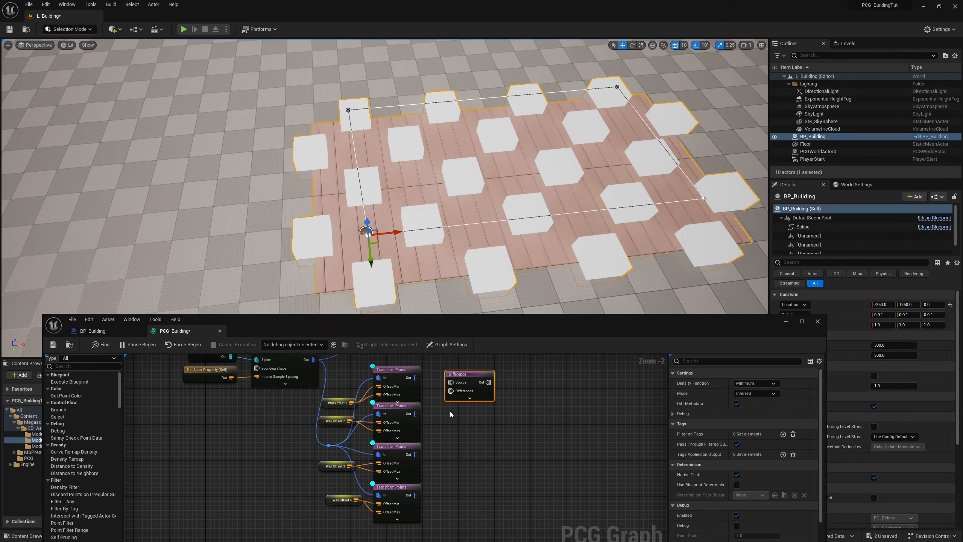
key(ctrl+d)
key(ctrl+d)
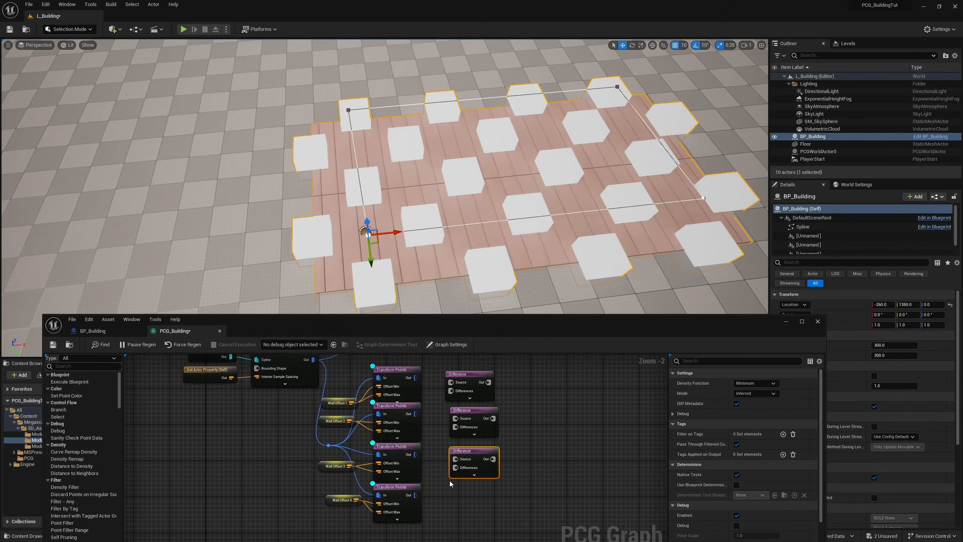
key(ctrl+d)
click(512, 391)
drag(512, 388, 466, 510)
key(shift+a)
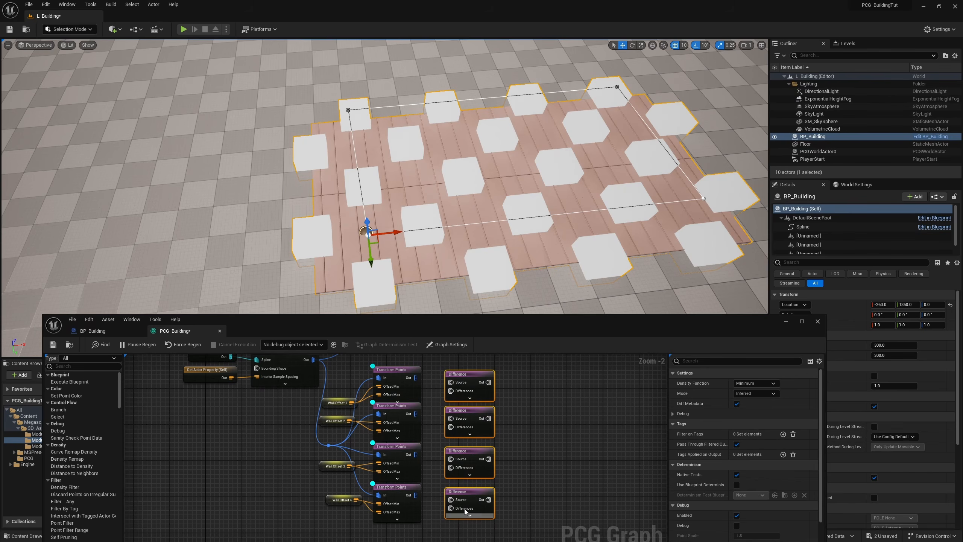
Step: Cross-connect the first two Transform Points to the first two Difference nodes' Source and Differences inputs, and move debug display from Transform Points to Difference nodes
click(417, 382)
scroll(418, 381, up, 2)
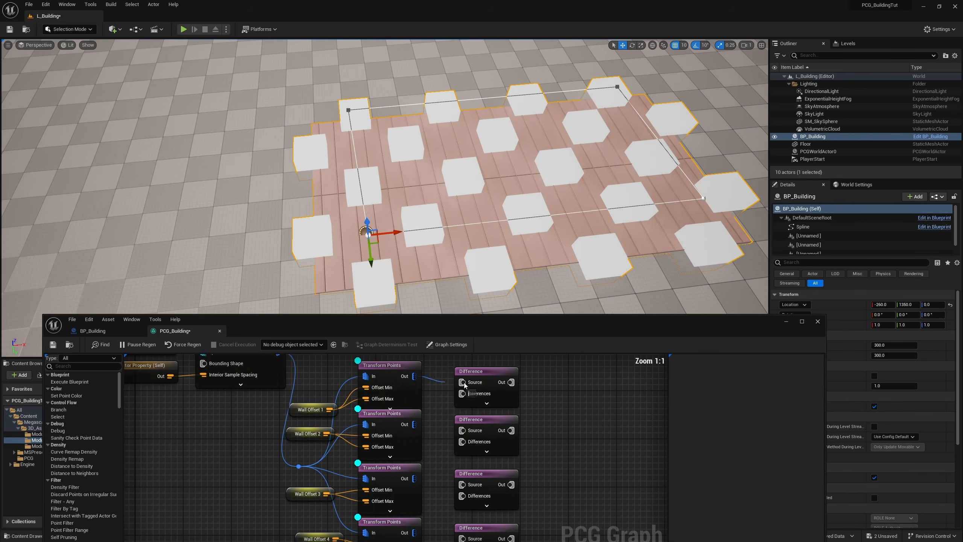
drag(414, 423, 463, 445)
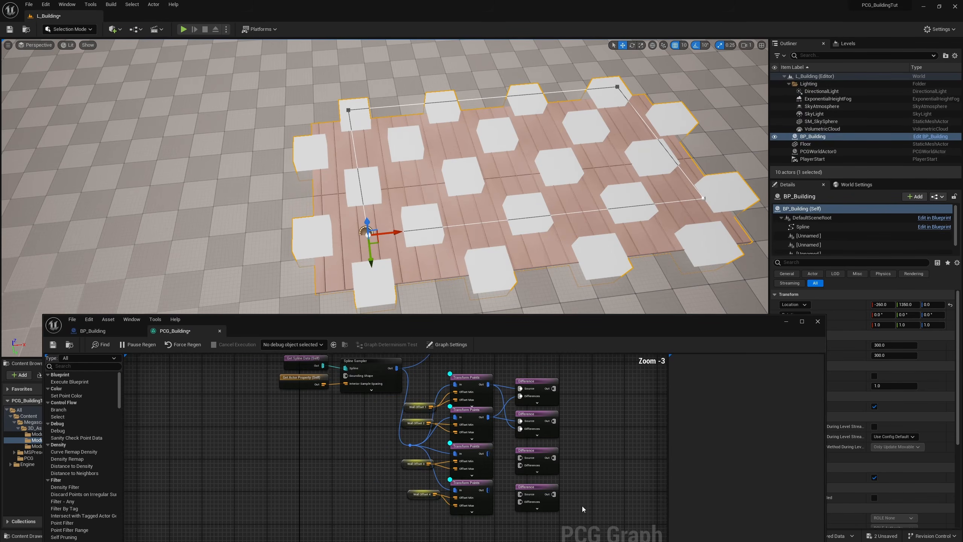
drag(583, 510, 474, 509)
key(d)
key(d)
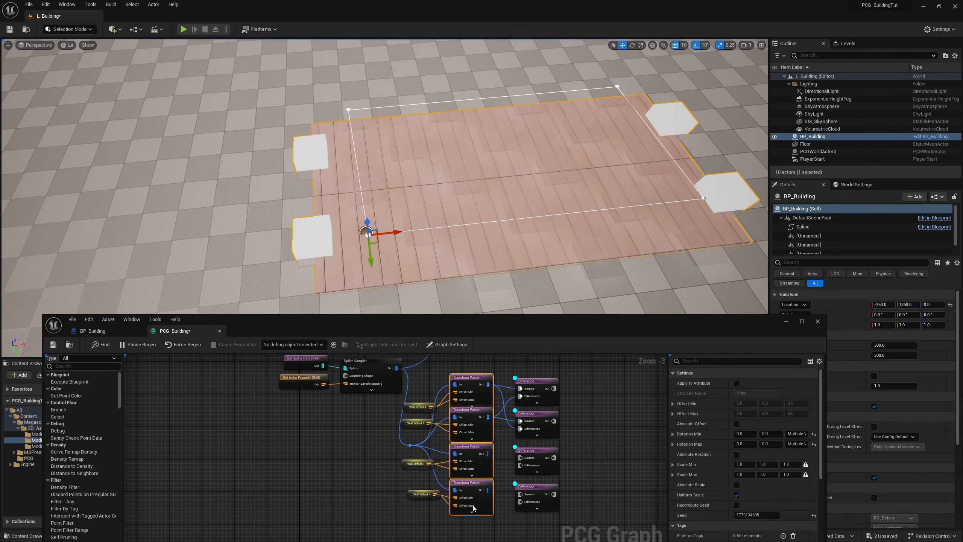
Step: Cross-connect the WallOffset3 and WallOffset4 Transform Points to the Source and Differences inputs of the last two Difference nodes
scroll(590, 468, up, 1)
scroll(576, 455, up, 1)
drag(454, 431, 501, 436)
drag(455, 478, 496, 485)
drag(454, 432, 493, 497)
right_drag(515, 248, 497, 243)
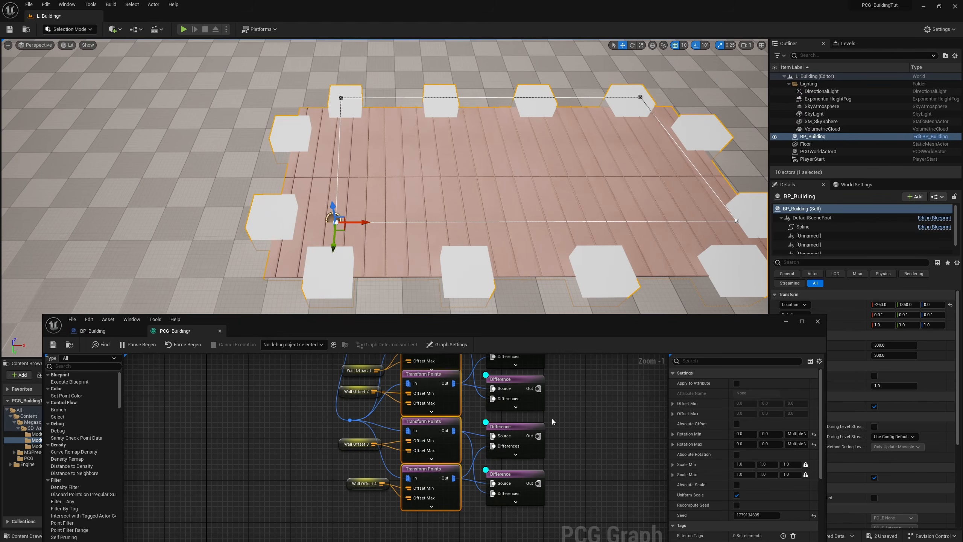
scroll(545, 410, down, 2)
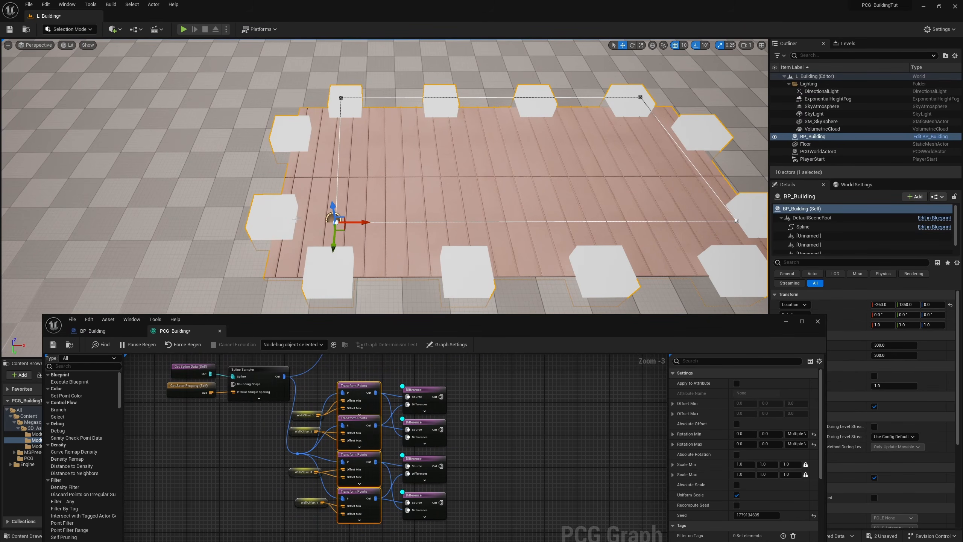
Step: Add a Merge node and feed the outputs of all four Difference nodes into it through a To Point conversion
right_drag(512, 422, 444, 415)
right_click(429, 401)
text(merge)
key(Return)
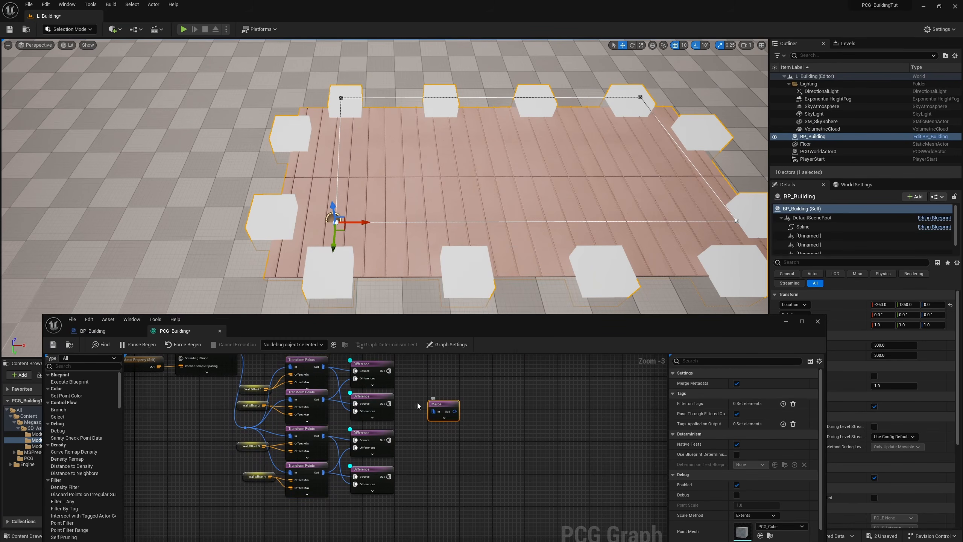
scroll(434, 410, up, 1)
drag(391, 368, 474, 404)
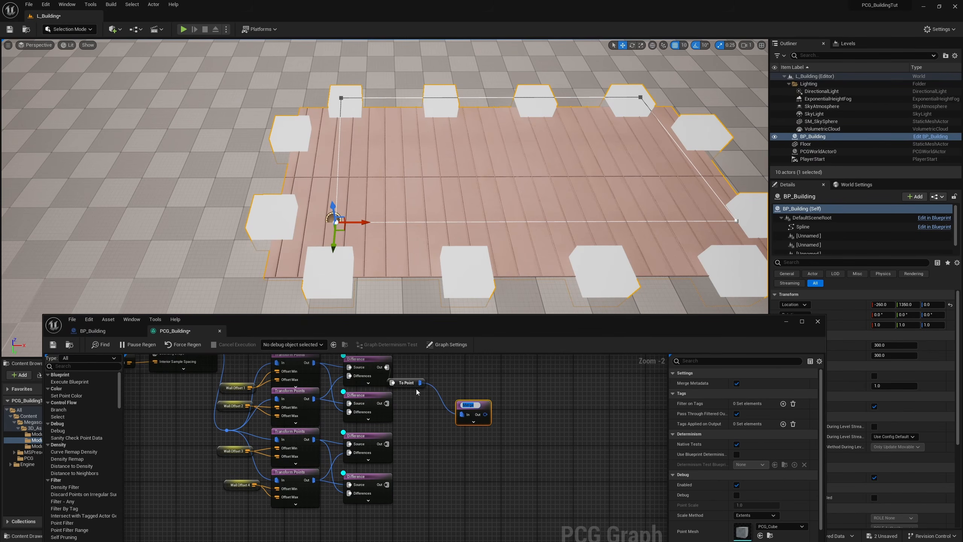
drag(419, 390, 444, 421)
drag(387, 443, 421, 418)
drag(387, 484, 417, 415)
drag(477, 406, 482, 406)
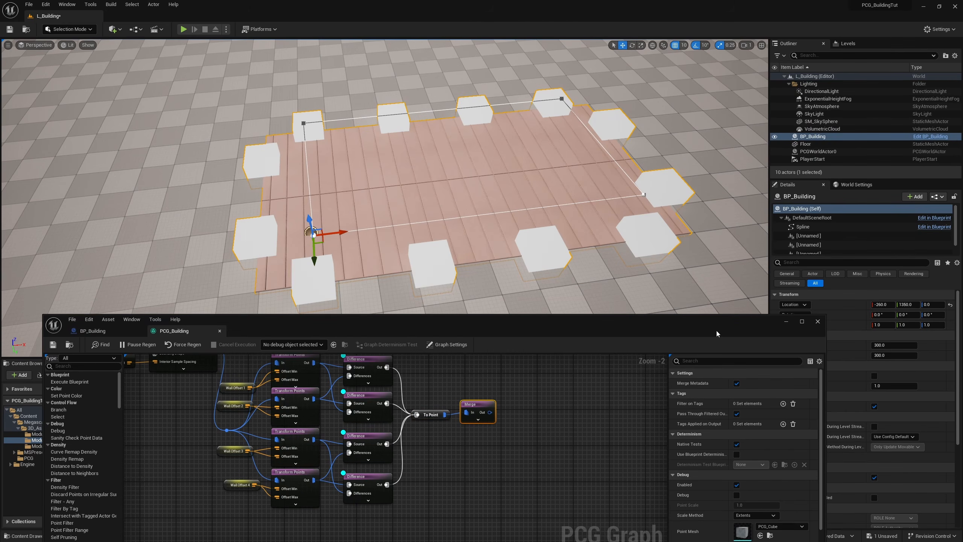
Step: Test the building's Wall Size at 350 and 250, and set it back to 300
drag(717, 333, 664, 372)
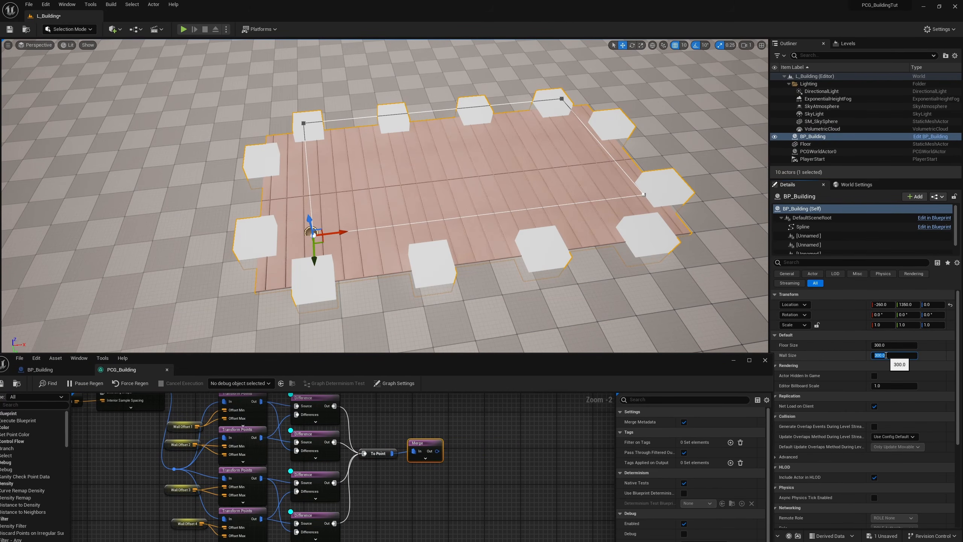
text(350)
key(Return)
text(250)
key(Return)
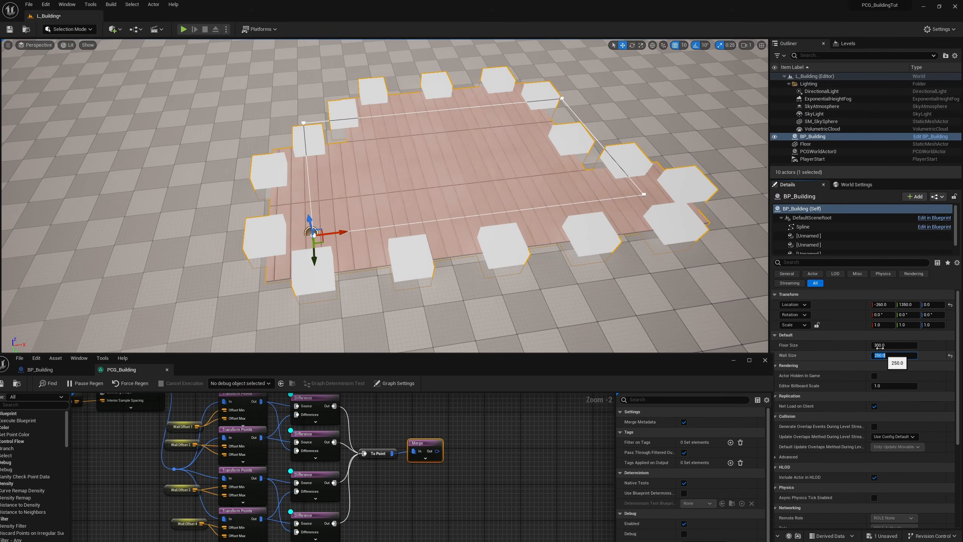
text(300)
key(Return)
Step: Connect a new Static Mesh Spawner using the S_Modular_Building_Window mesh after Merge, and turn off debug display on the Difference nodes
right_click(489, 443)
text(static mesh)
key(Return)
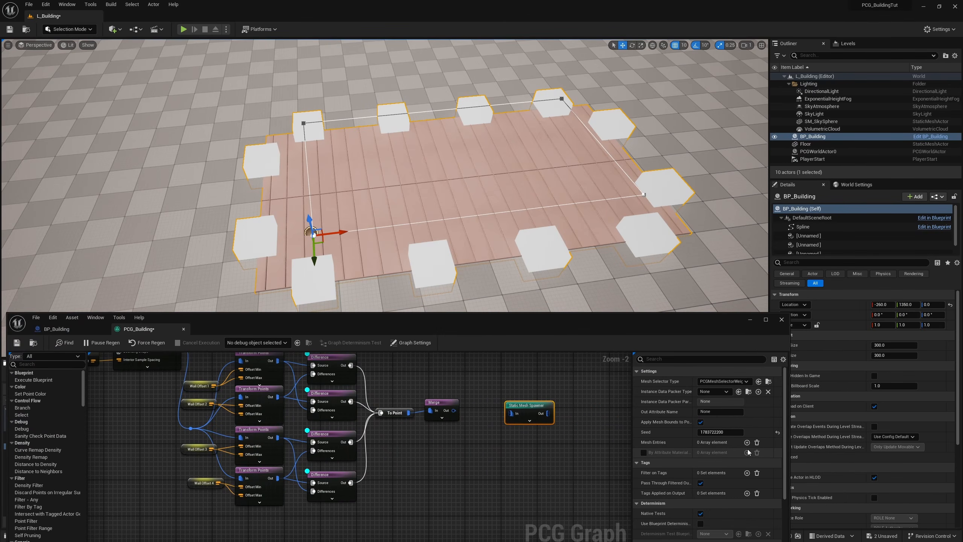
click(747, 442)
click(644, 453)
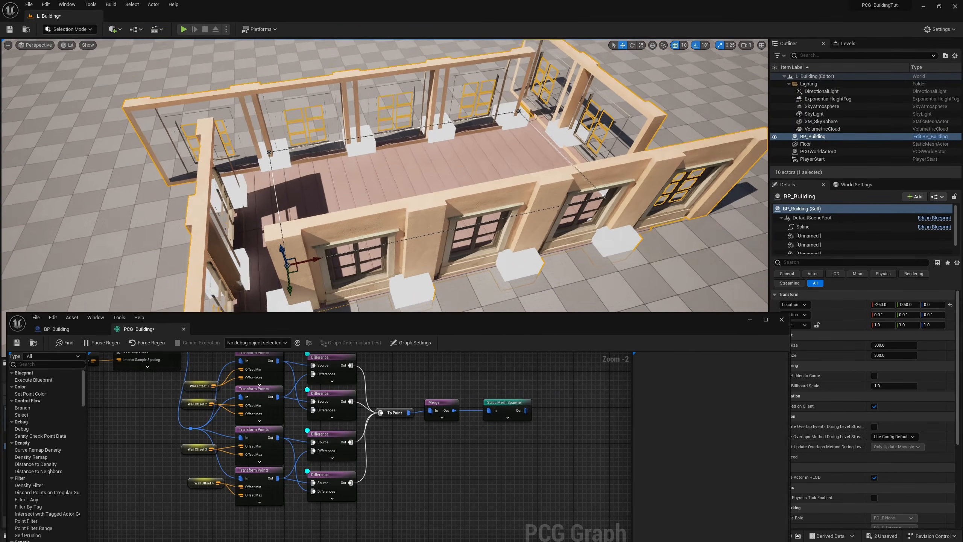
right_drag(385, 182, 386, 162)
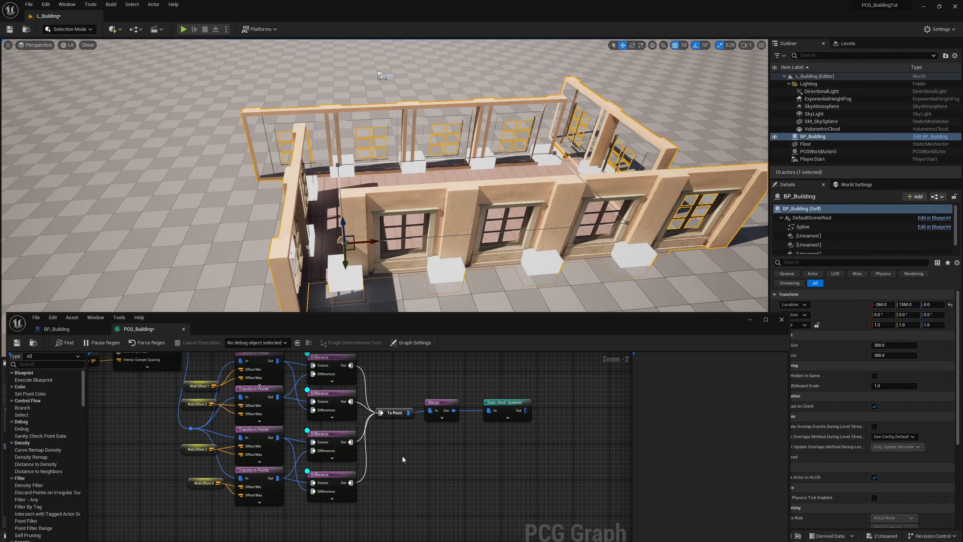
drag(360, 509, 321, 355)
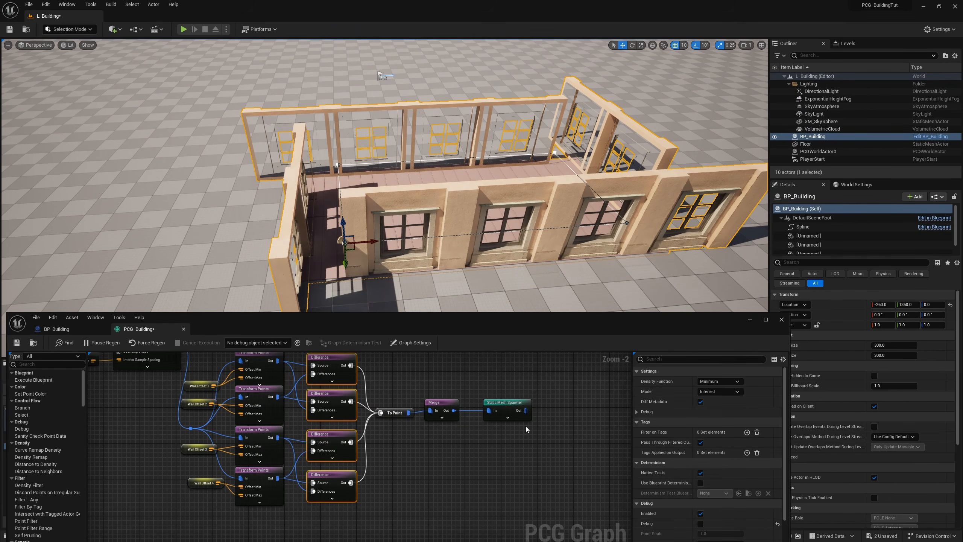
Step: Place the S_Modular_Building_Window mesh in the level to inspect its pivot point, and delete it again
drag(386, 333, 398, 535)
drag(198, 417, 190, 281)
drag(112, 273, 109, 273)
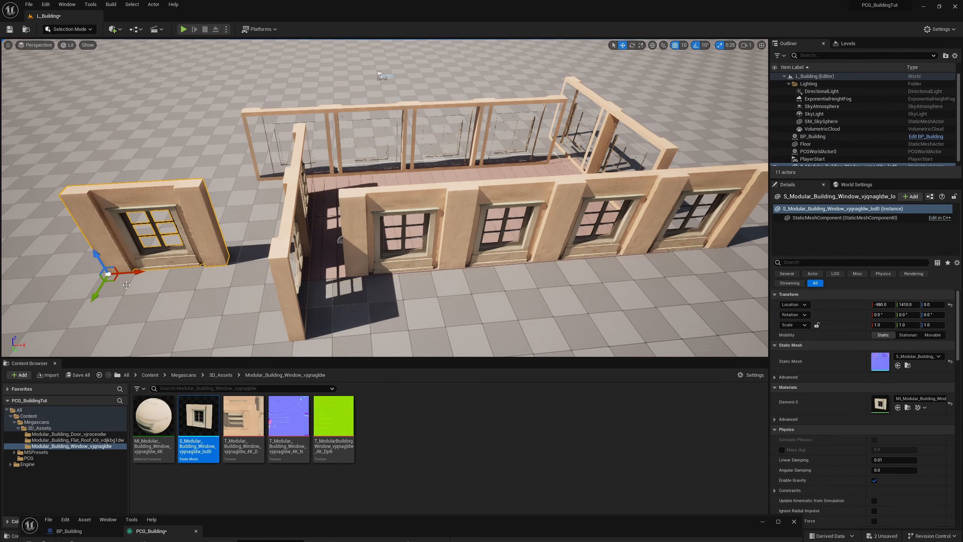
key(Delete)
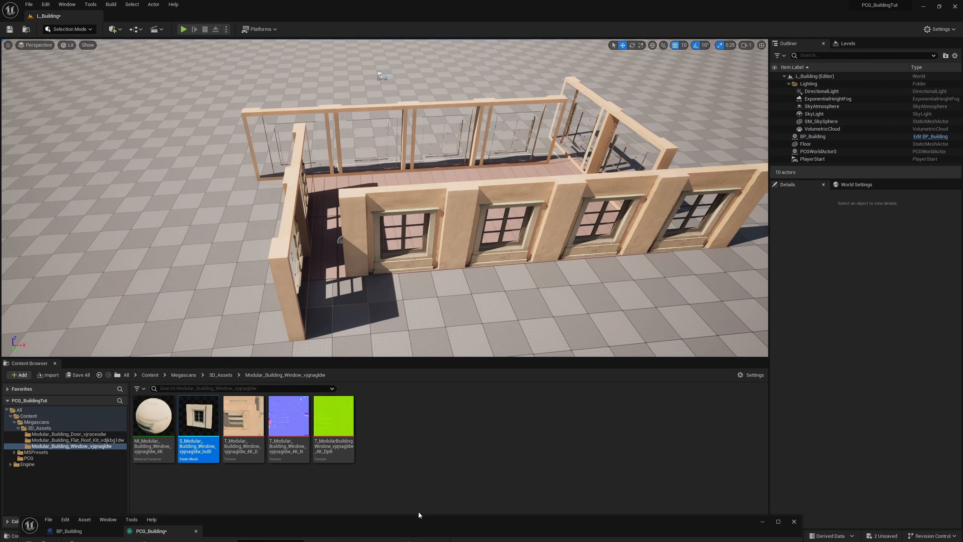
Step: Insert a Transform Points node between the Merge and Static Mesh Spawner nodes
drag(418, 530, 462, 262)
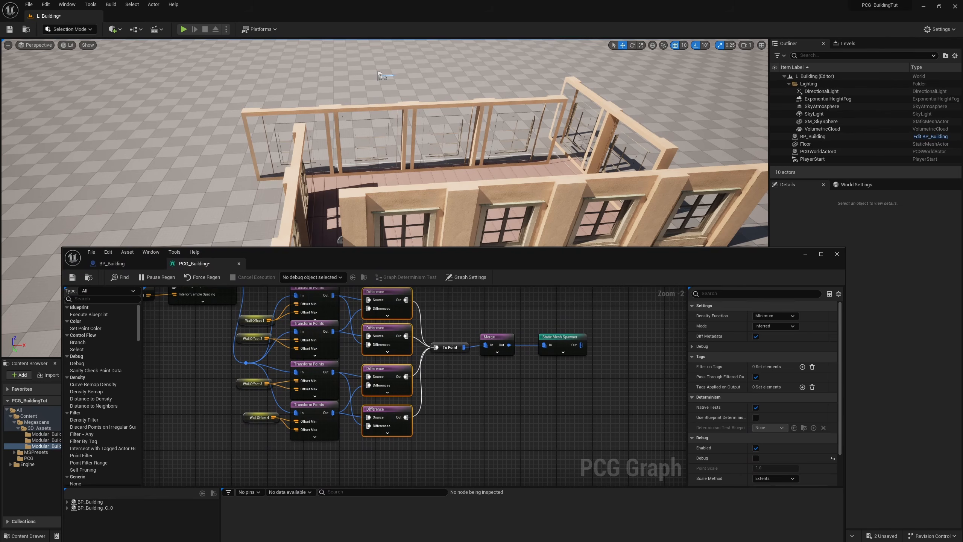
right_drag(569, 387, 483, 410)
click(484, 410)
drag(458, 373, 531, 372)
right_click(448, 385)
text(trans)
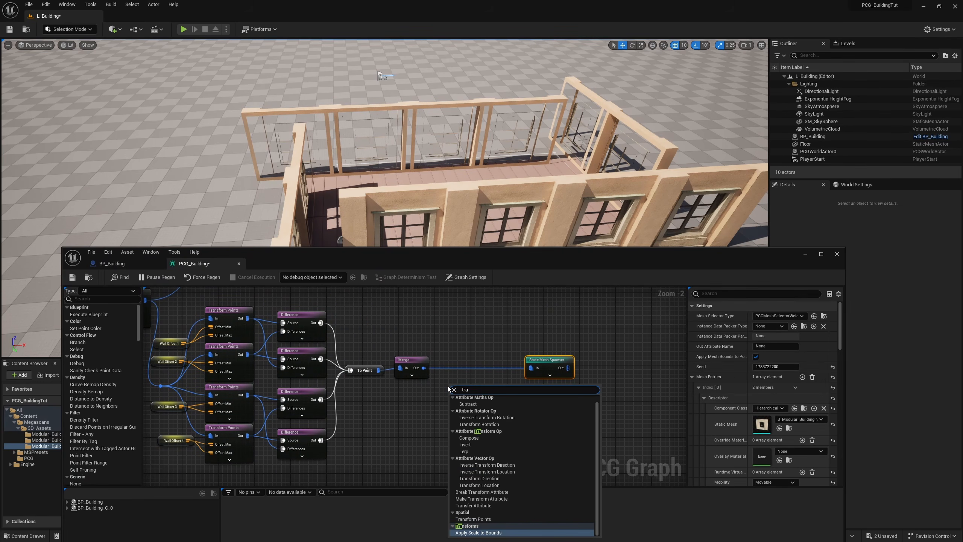
key(Return)
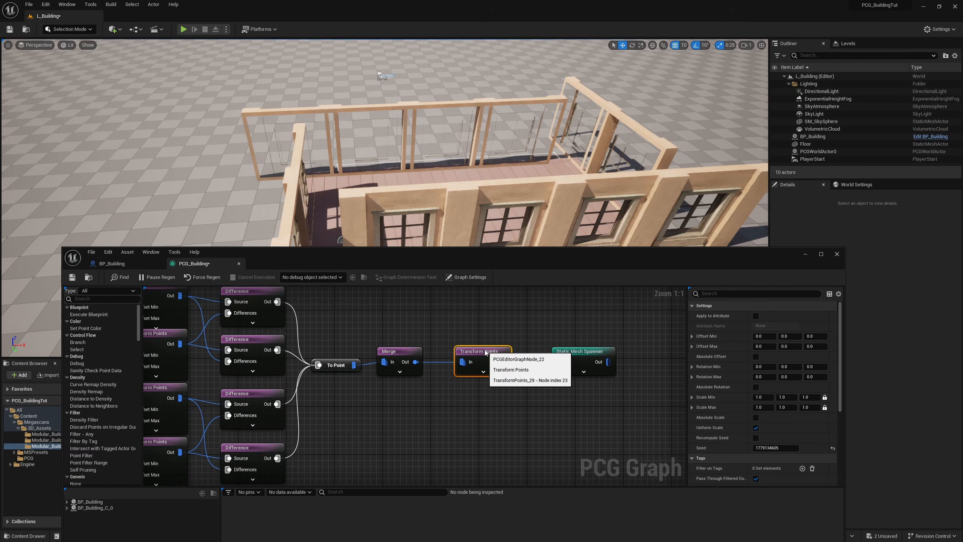
drag(561, 351, 548, 351)
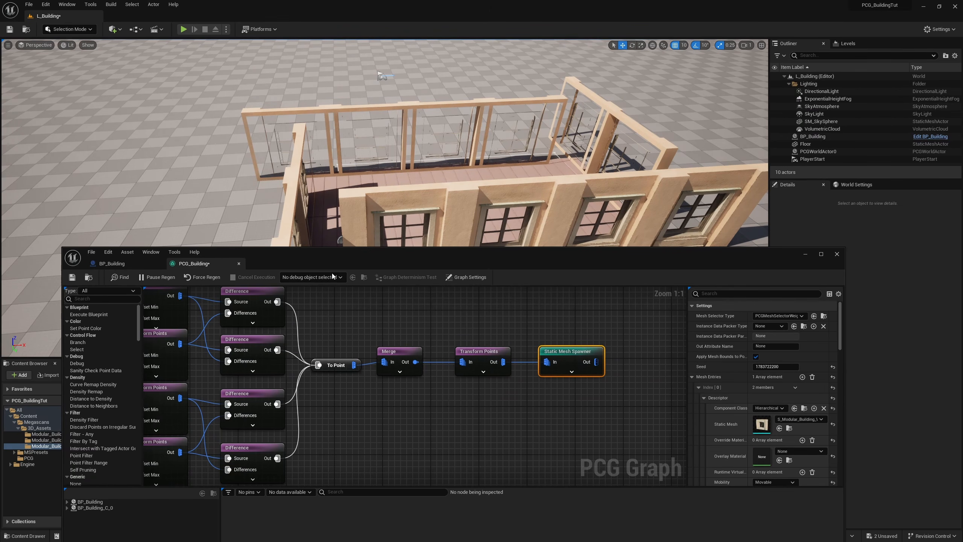
Step: Add a vector graph parameter named WallOffsetPivot to the PCG_Building graph
click(465, 278)
drag(544, 265, 455, 210)
scroll(613, 401, down, 5)
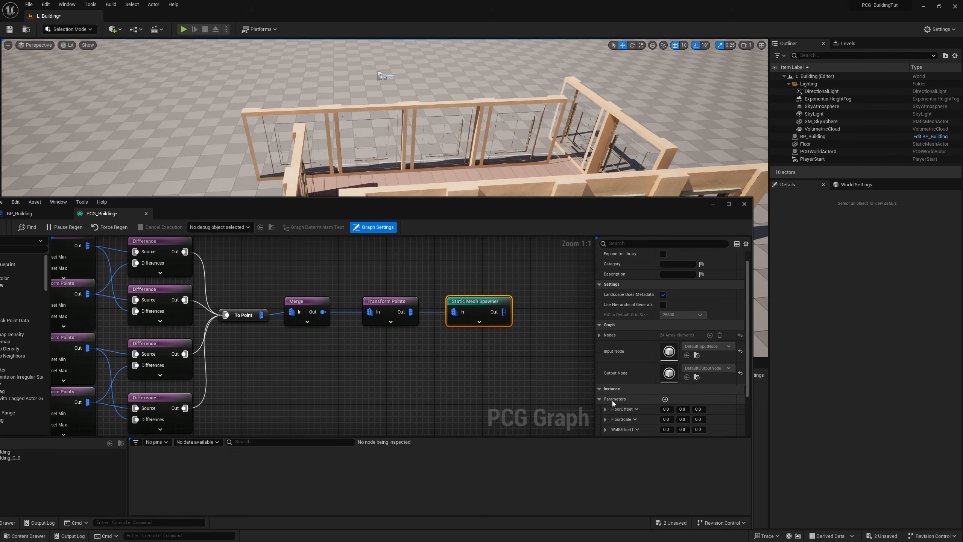
click(666, 351)
text(WallOf)
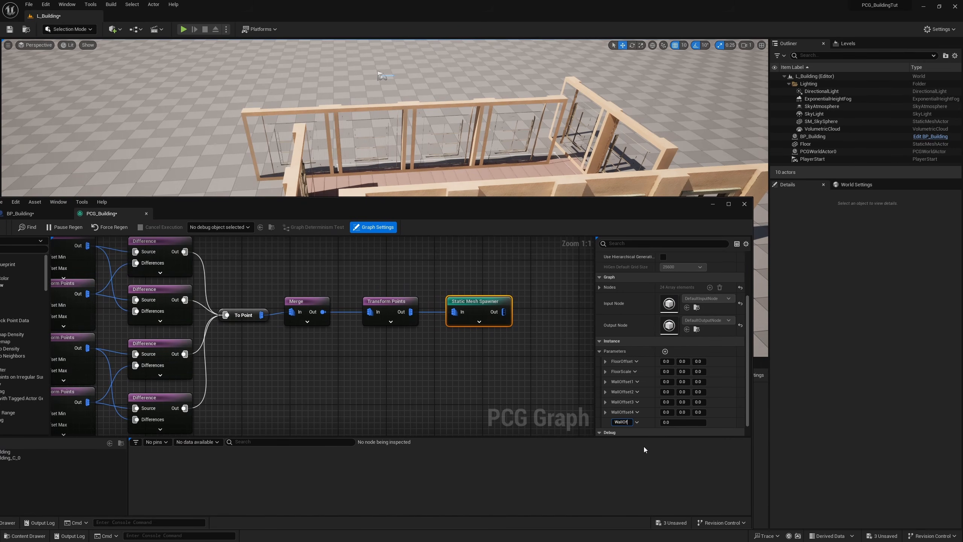
text(fsetPivot)
key(Return)
click(645, 422)
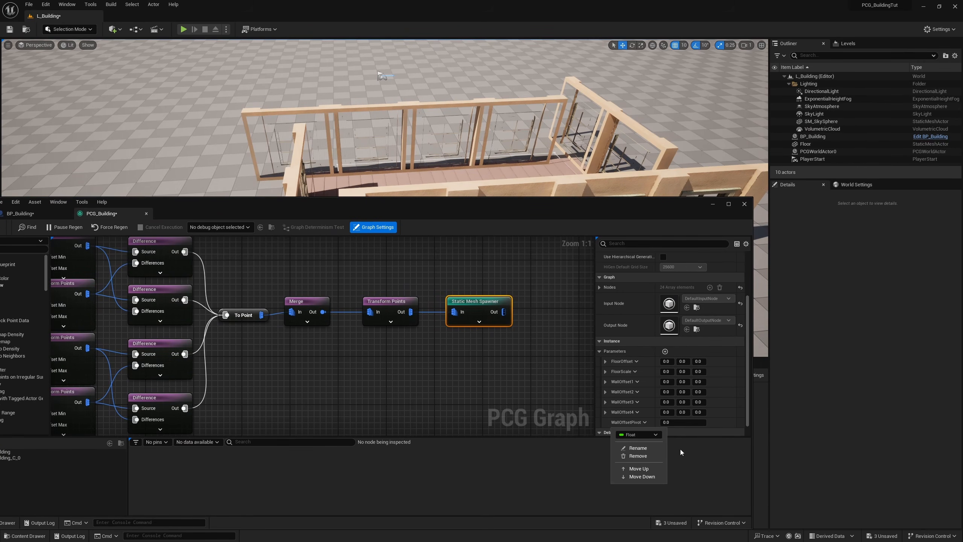
Step: Add a WallOffsetPivot getter and connect it to Offset Min and Offset Max of the Transform Points node after Merge
right_click(317, 363)
text(get)
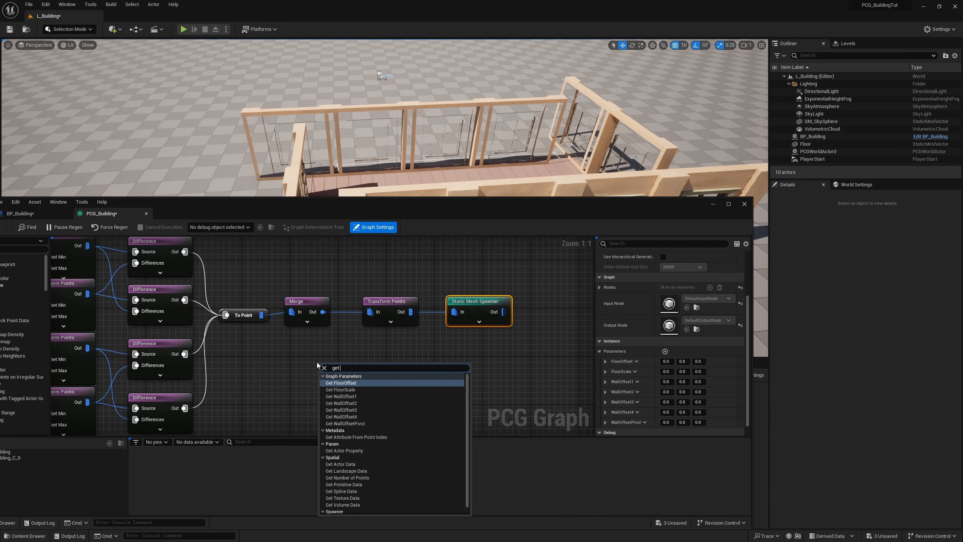
text( wal)
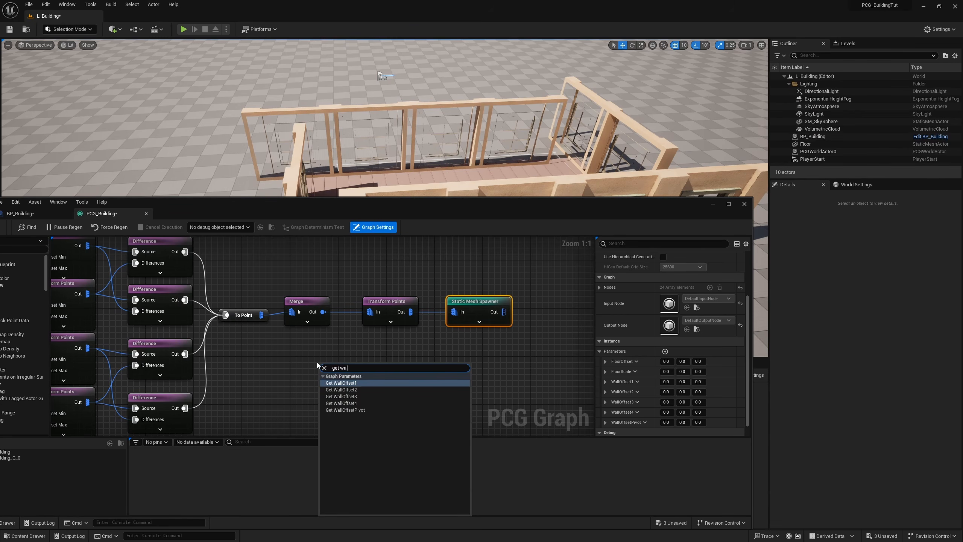
key(Down)
key(Down)
key(Down)
key(Down)
key(Return)
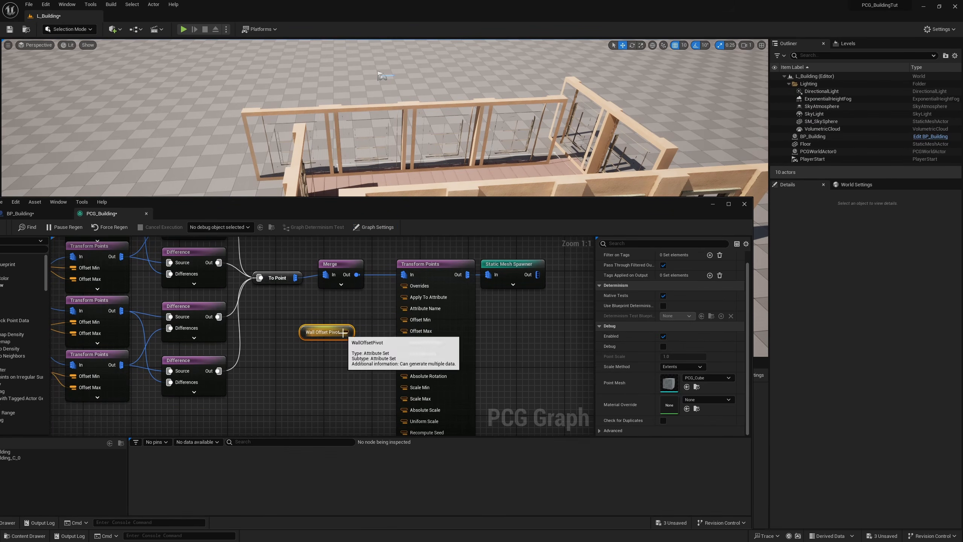
drag(404, 319, 345, 332)
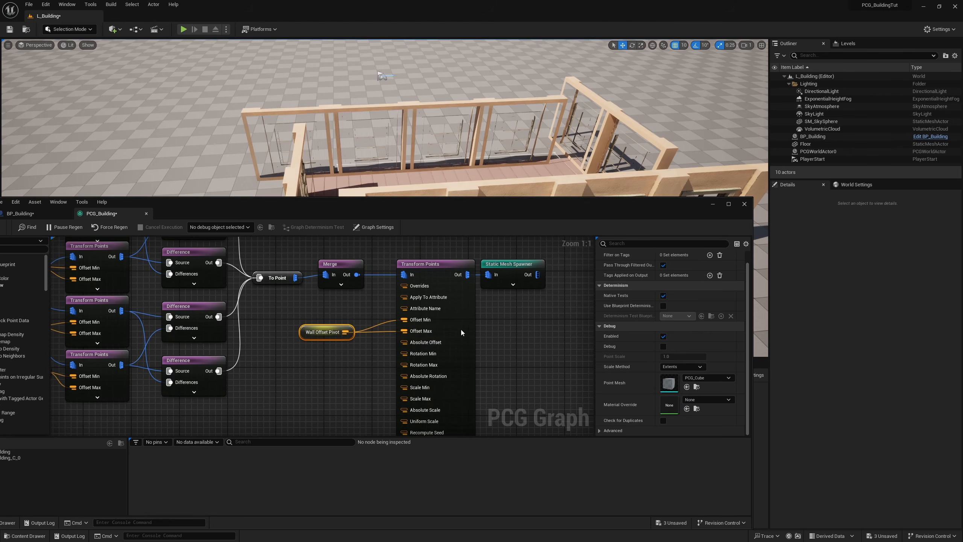
right_drag(413, 337, 428, 264)
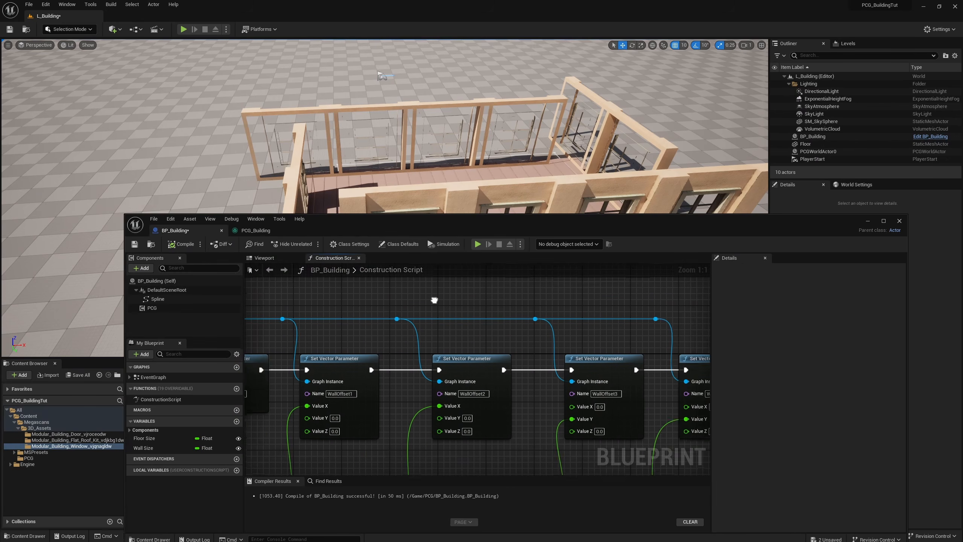
Step: Duplicate the WallOffset4 Set Vector Parameter node in BP_Building's Construction Script, name its parameter WallOffsetPivot, and connect its execution and Graph Instance inputs
right_drag(435, 300, 194, 287)
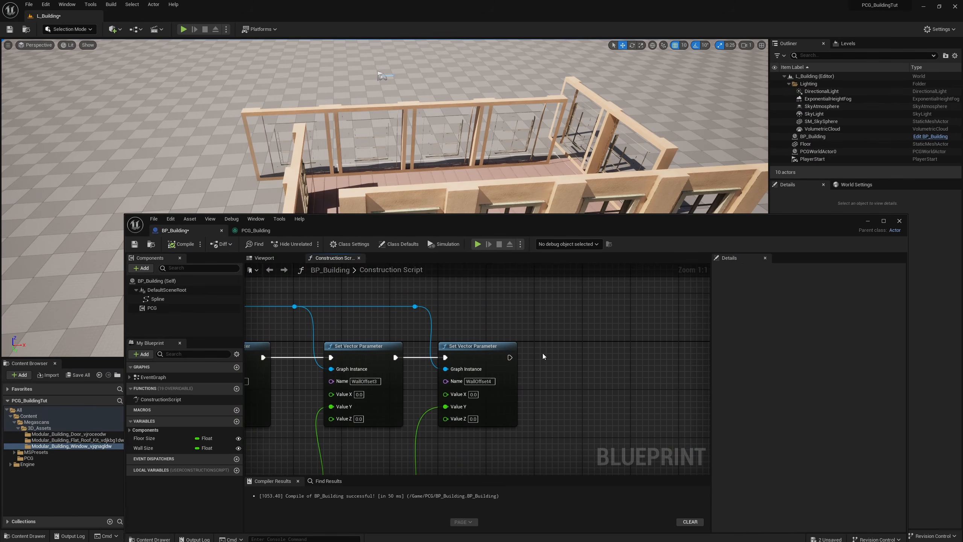
click(461, 385)
key(ctrl+c)
key(ctrl+v)
drag(415, 307, 578, 369)
drag(509, 357, 578, 357)
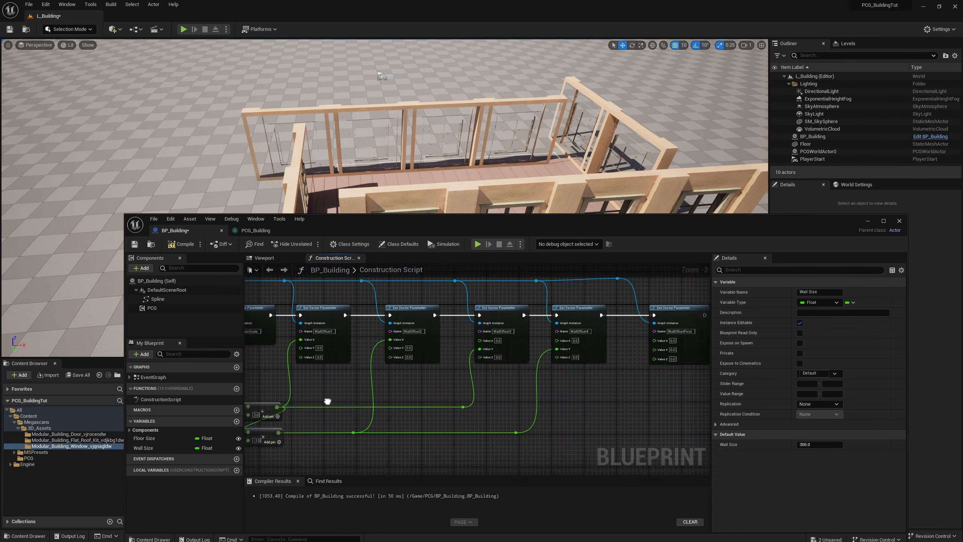
Step: Place a Wall Size getter beneath the WallOffsetPivot node in BP_Building's Construction Script
right_drag(327, 400, 247, 403)
scroll(483, 391, up, 2)
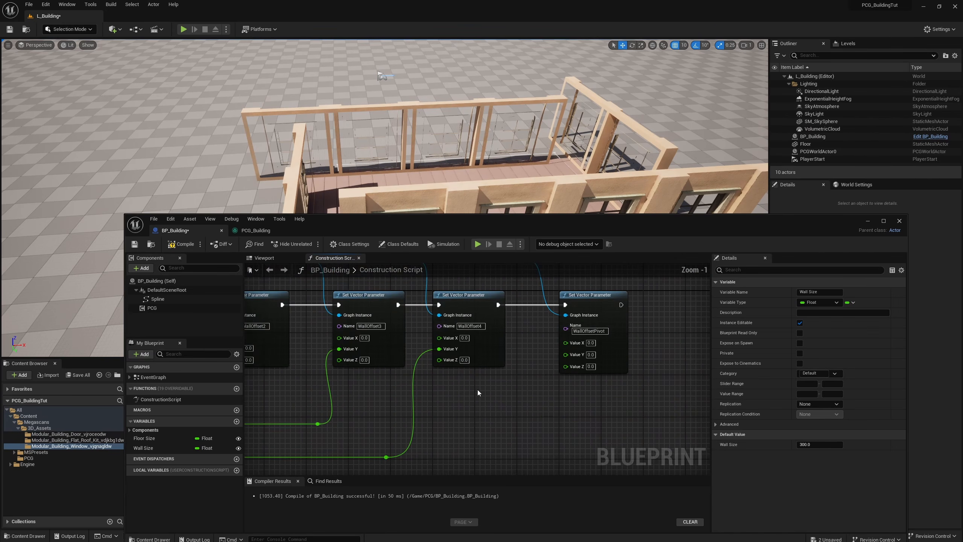
key(ctrl+v)
drag(473, 397, 492, 396)
text(diov)
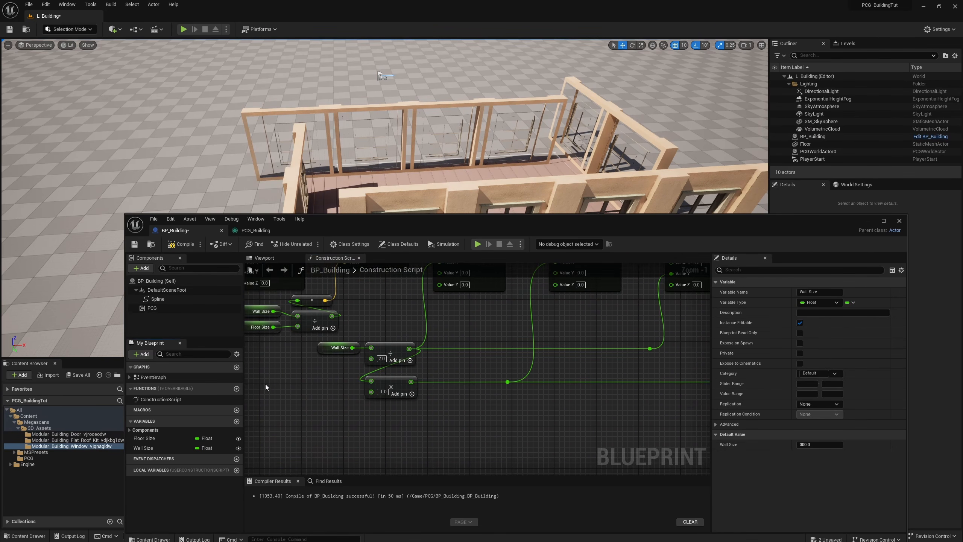
Step: Copy the divide-by-2.0 and multiply-by -1.0 nodes and chain Wall Size through them into Value X of the WallOffsetPivot node
drag(415, 364, 421, 355)
key(ctrl+c)
right_drag(448, 353, 245, 403)
key(ctrl+v)
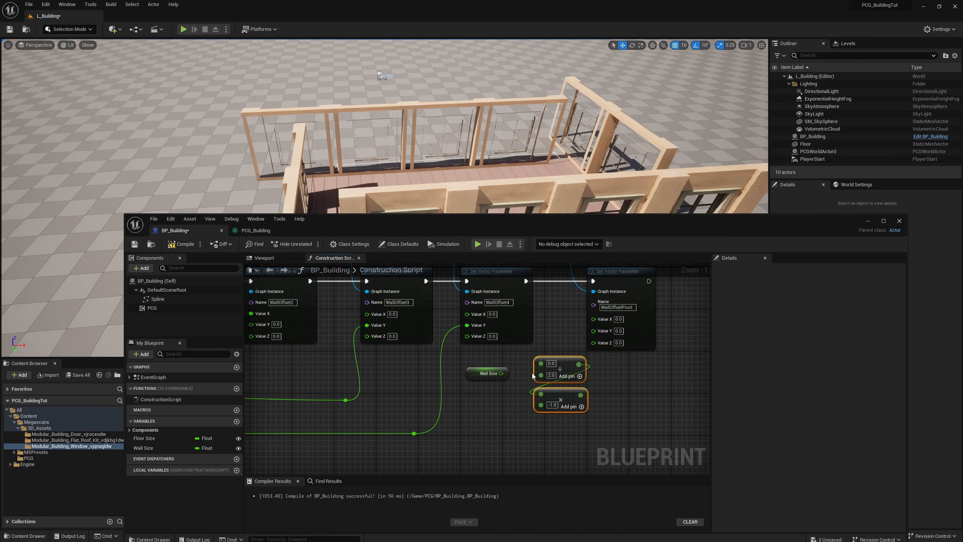
drag(501, 373, 597, 320)
click(574, 401)
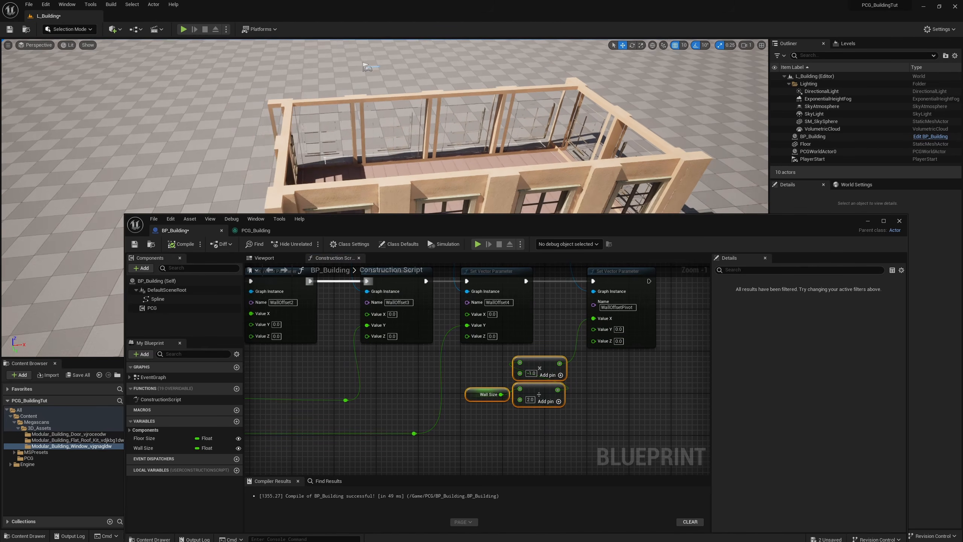
Step: Examine the building's wall corners in the level viewport from several angles
key(d)
right_drag(448, 125, 315, 133)
key(w)
right_drag(417, 129, 424, 162)
key(s)
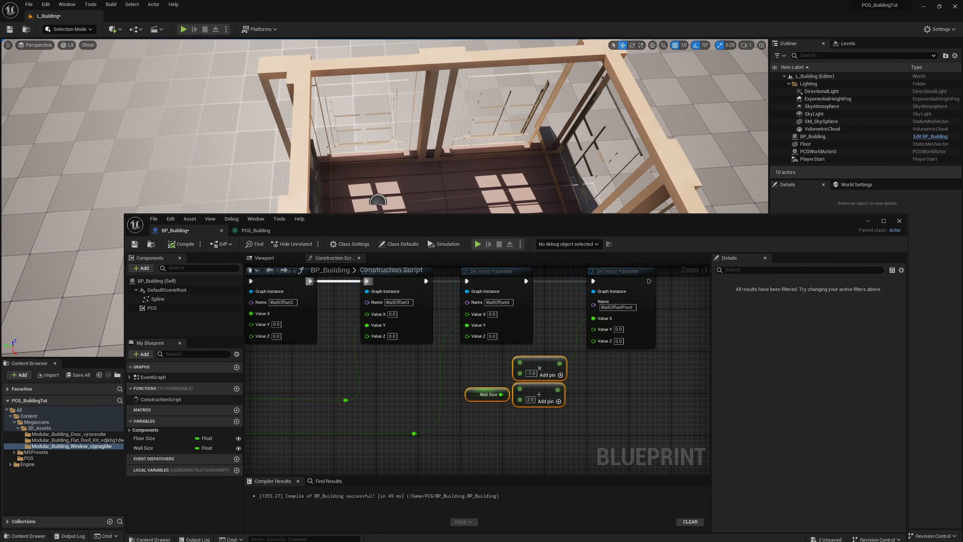
right_drag(314, 75, 439, 75)
key(a)
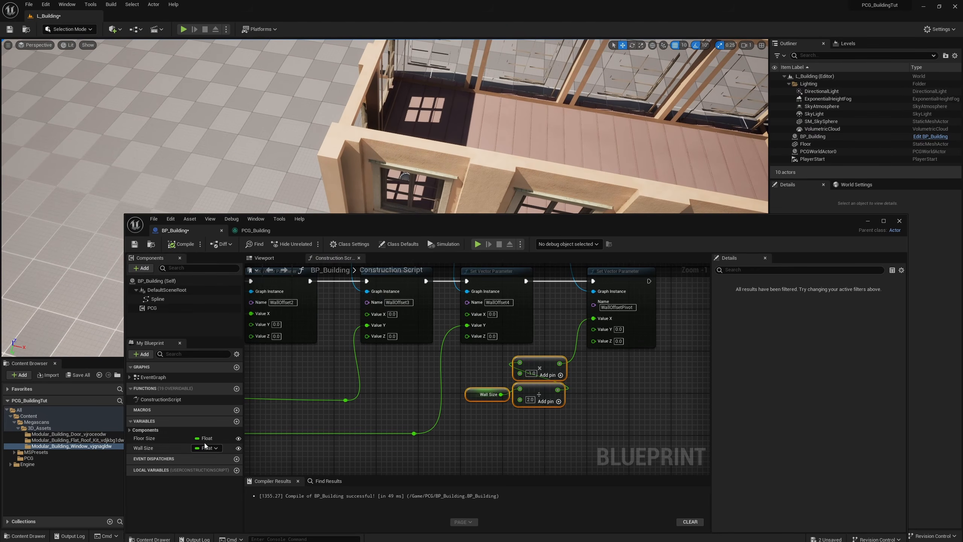
Step: Add an instance-editable float variable named Wall Thickness with default value 40.0 to BP_Building, and compile and save the blueprint
click(237, 421)
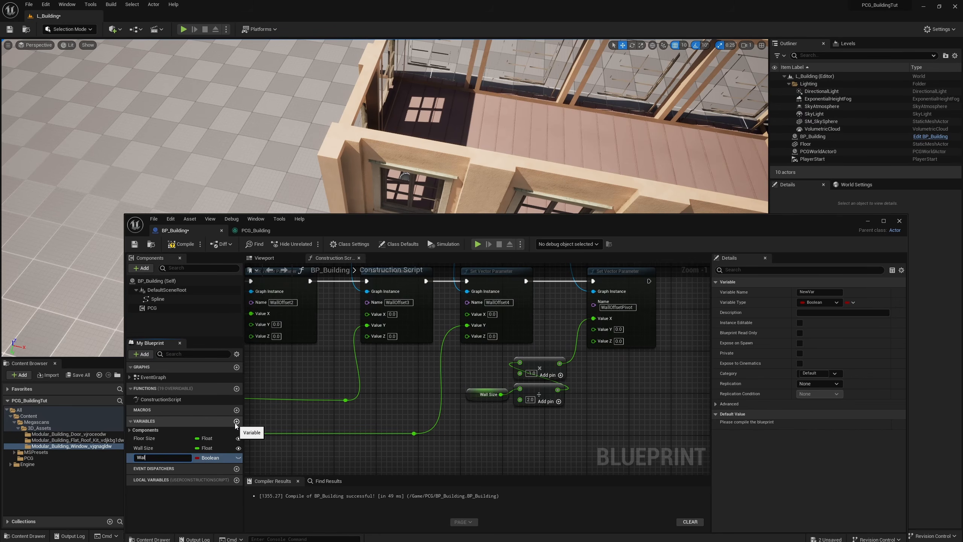
text(Wall Thickness)
key(Return)
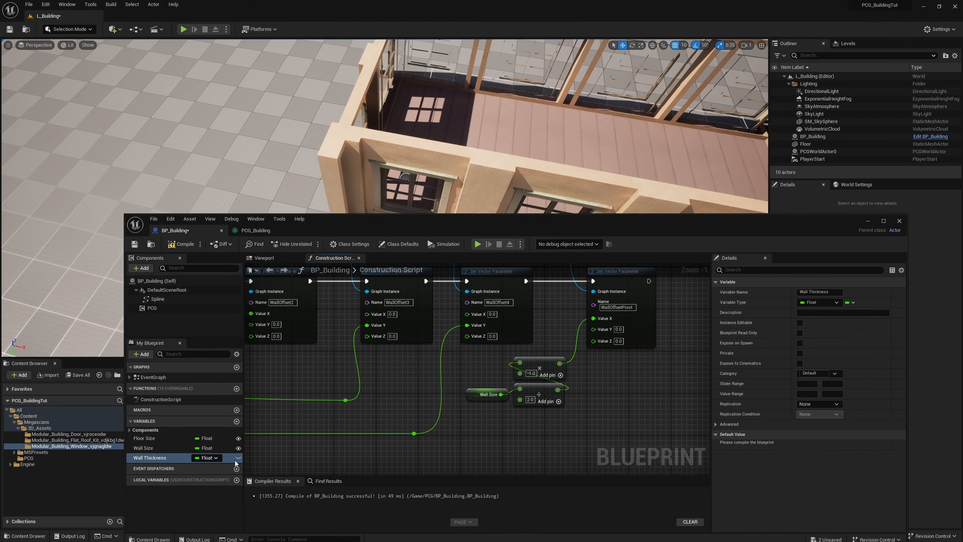
click(238, 458)
right_drag(591, 378, 545, 377)
key(F7)
click(818, 444)
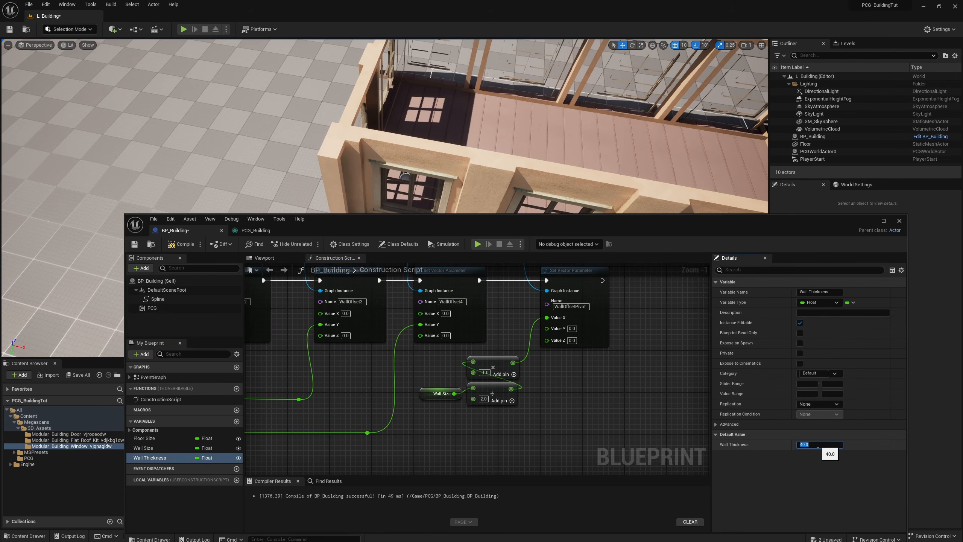
click(180, 244)
click(135, 244)
Step: Add a Wall Thickness getter and connect it to Value Y of the WallOffsetPivot node
ctrl+drag(151, 458, 546, 329)
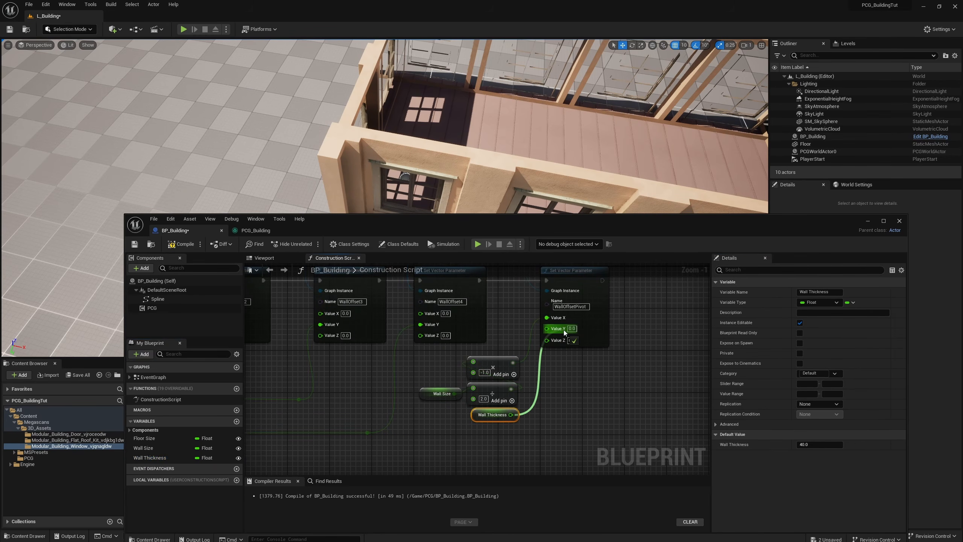
drag(377, 275, 140, 374)
Step: Test a Wall Thickness of 45 on the BP_Building actor in the level and restore it to 40
right_drag(455, 197, 550, 182)
click(523, 190)
click(893, 366)
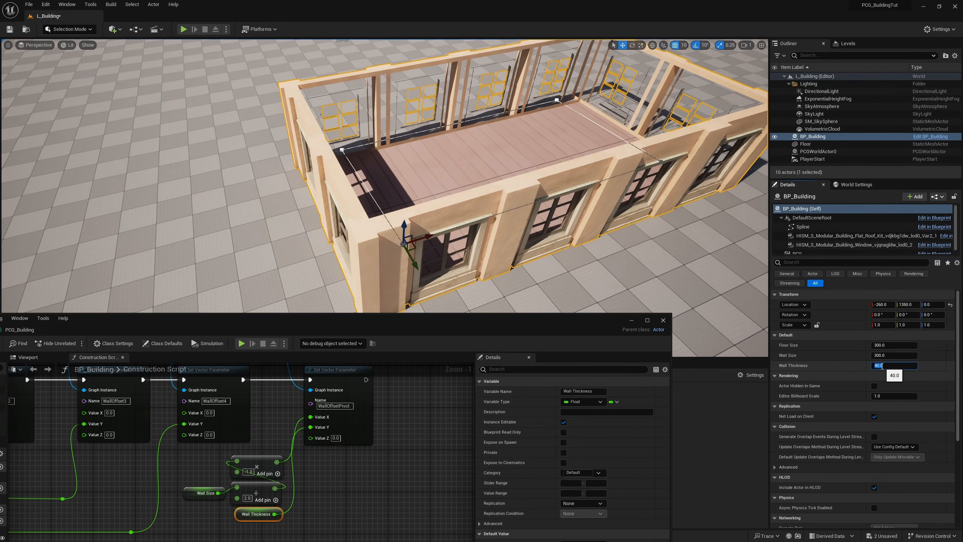
text(45)
key(Return)
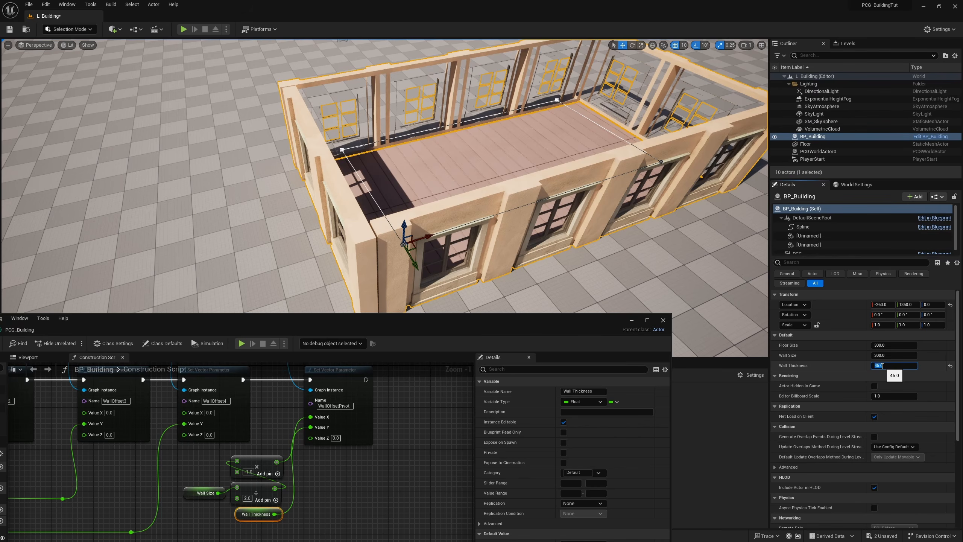
text(40)
key(Return)
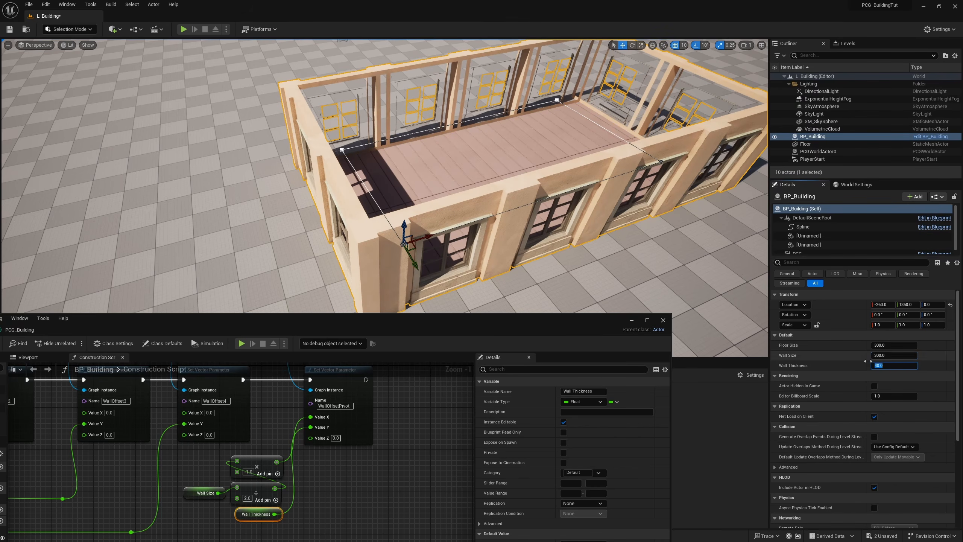
Step: Set the BP_Building actor's Wall Size to 310
click(878, 356)
text(310)
key(Return)
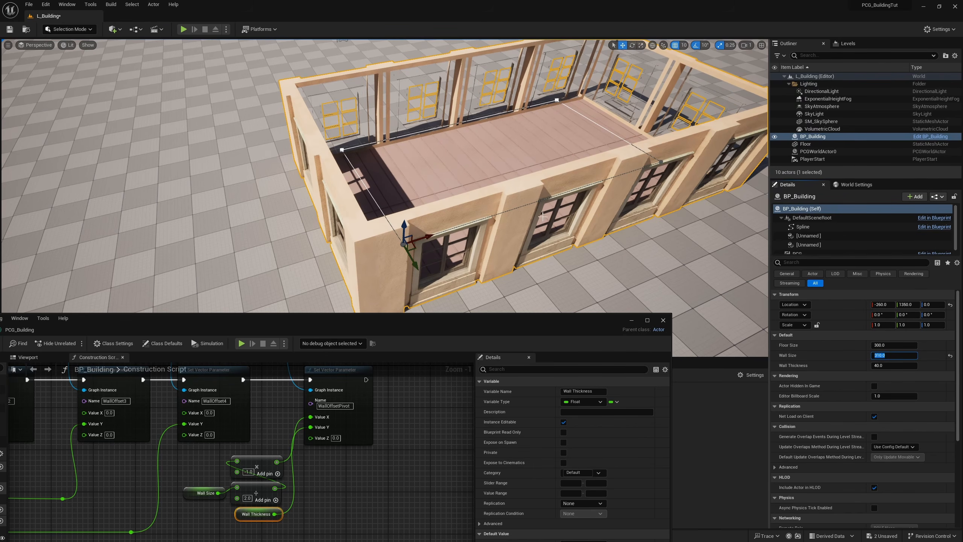
Step: Reshape the building's spline by repositioning its points into an L-shaped footprint, and inspect the generated walls
mouse_move(385, 175)
right_down()
mouse_move(390, 197)
mouse_move(372, 159)
mouse_move(369, 183)
right_up()
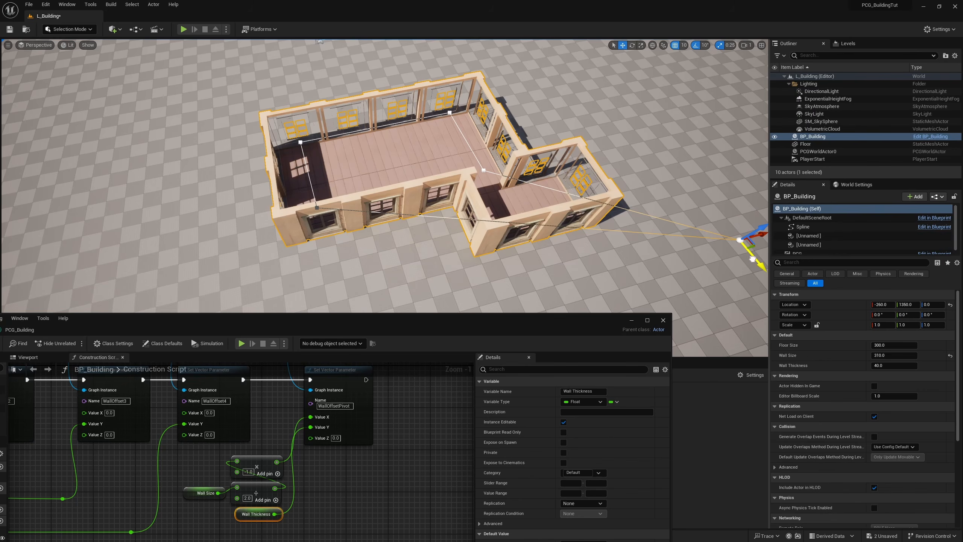
drag(752, 254, 469, 266)
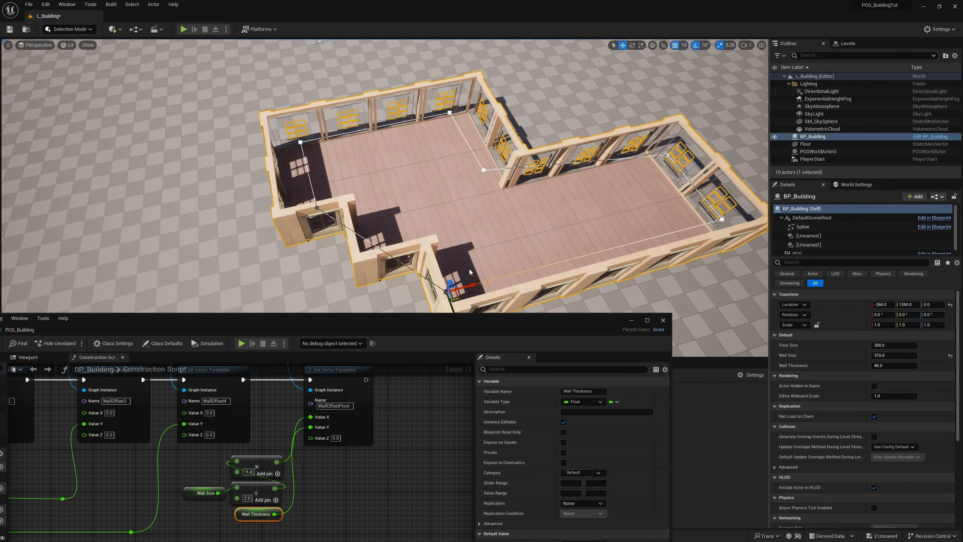
alt+drag(449, 307, 413, 207)
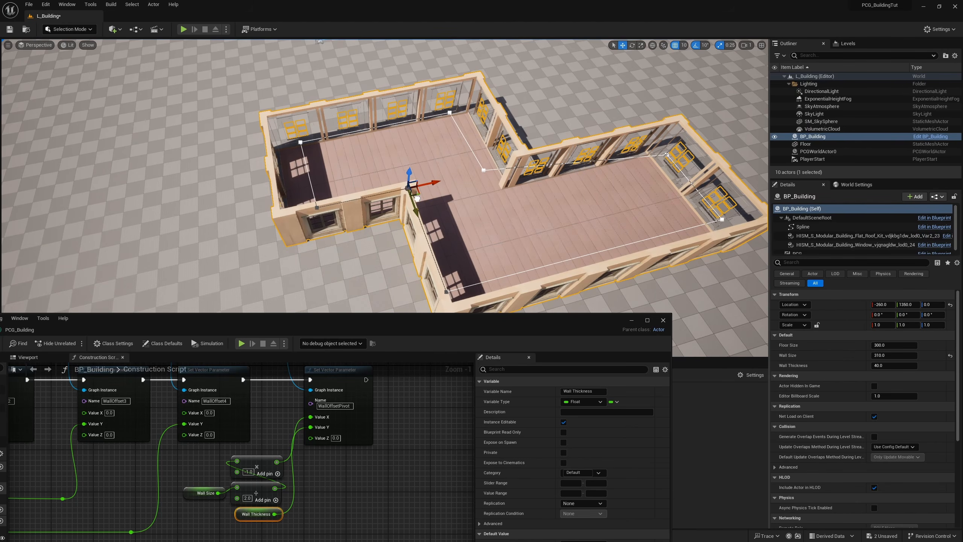
right_drag(524, 205, 592, 163)
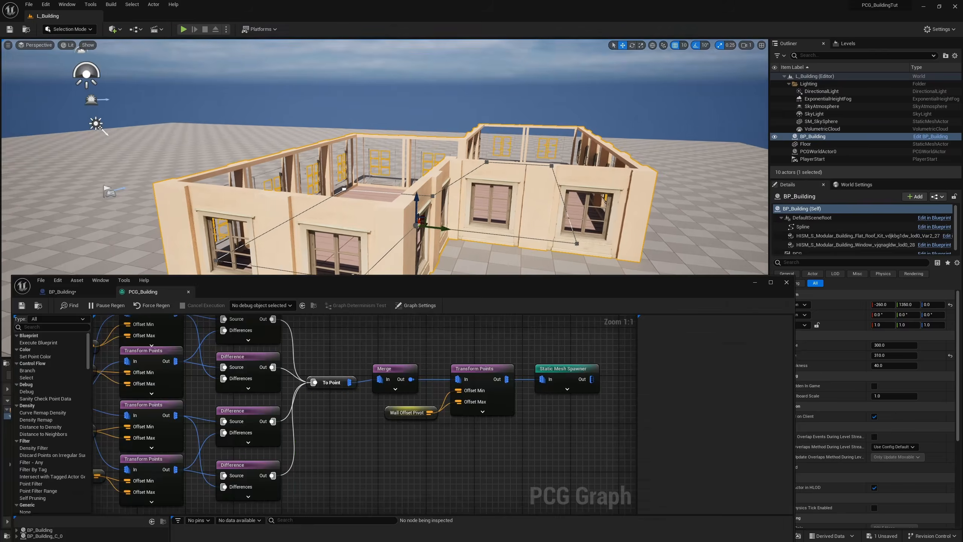
right_drag(536, 219, 537, 219)
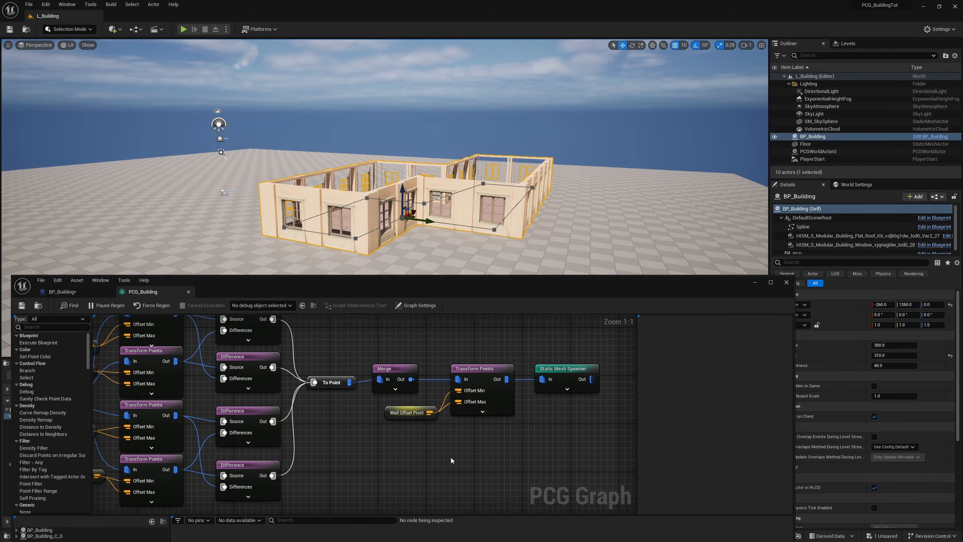
Step: Add a Get Actor Data node to the PCG_Building graph with its Mode set to Get Single Point, and check its debug display
right_drag(447, 451, 370, 398)
right_click(359, 419)
text(get acto)
key(Return)
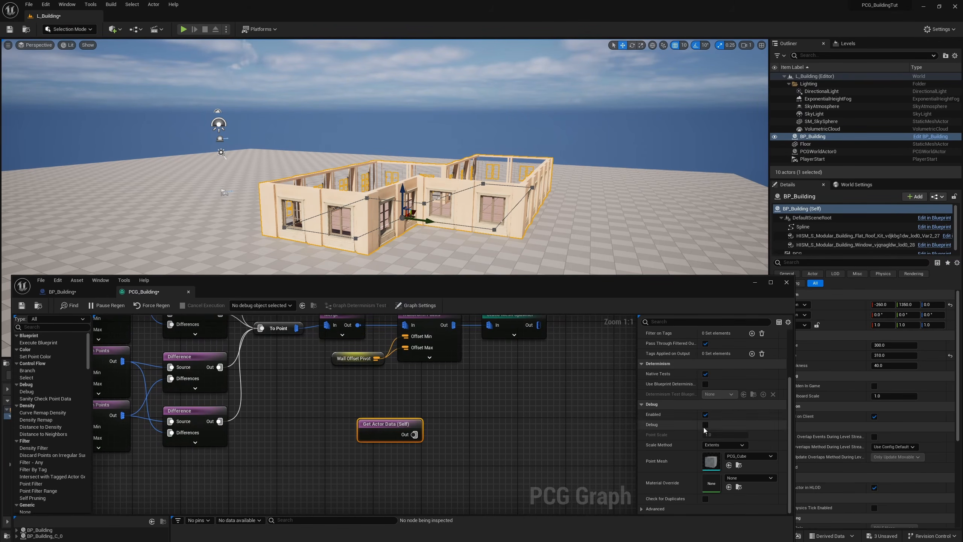
scroll(704, 427, up, 3)
click(742, 364)
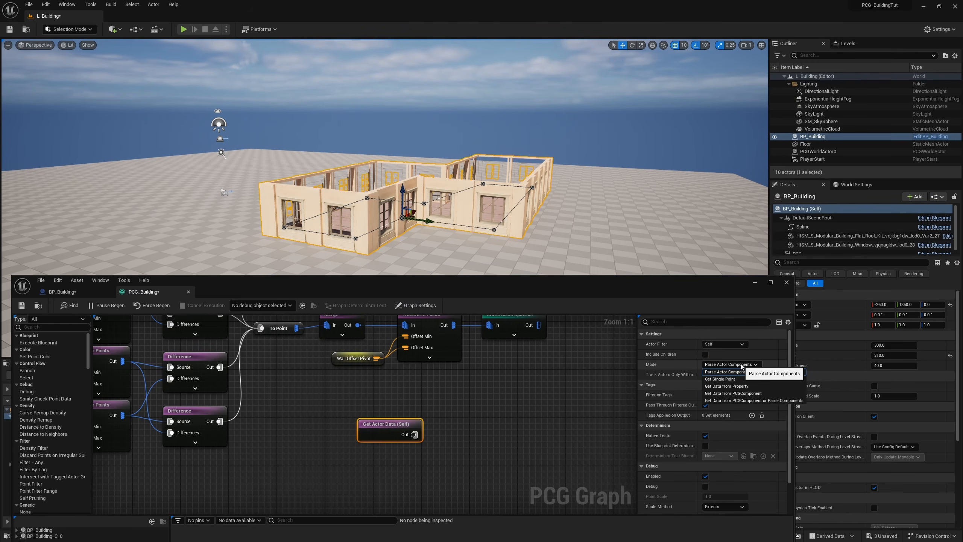
click(735, 380)
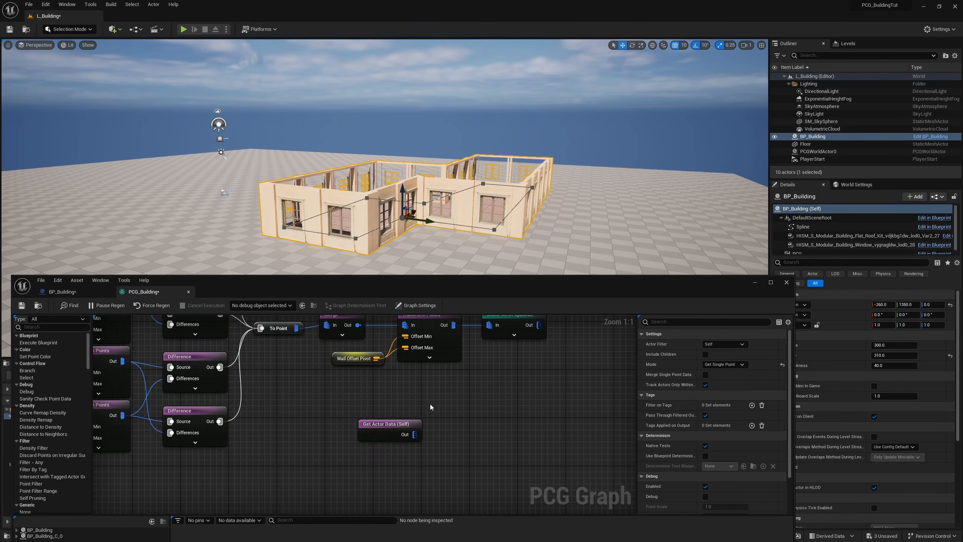
key(d)
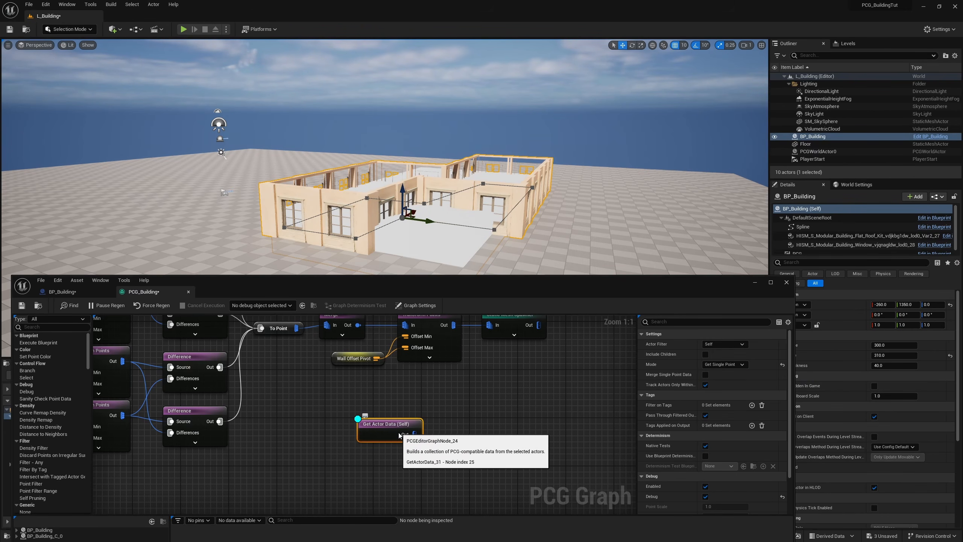
key(d)
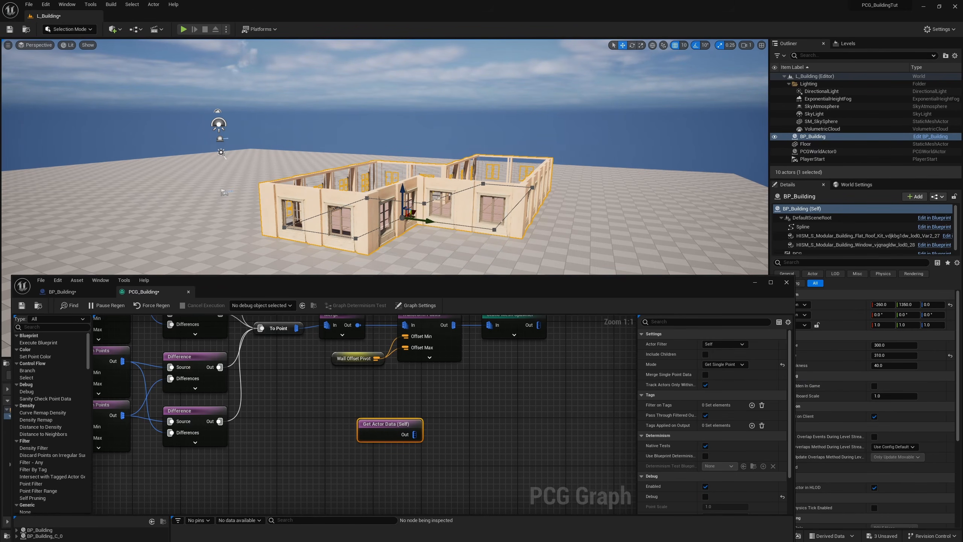
Step: Connect a Transform Points node to Get Actor Data and debug it with the Absolute scale method
drag(415, 434, 451, 435)
text(transform)
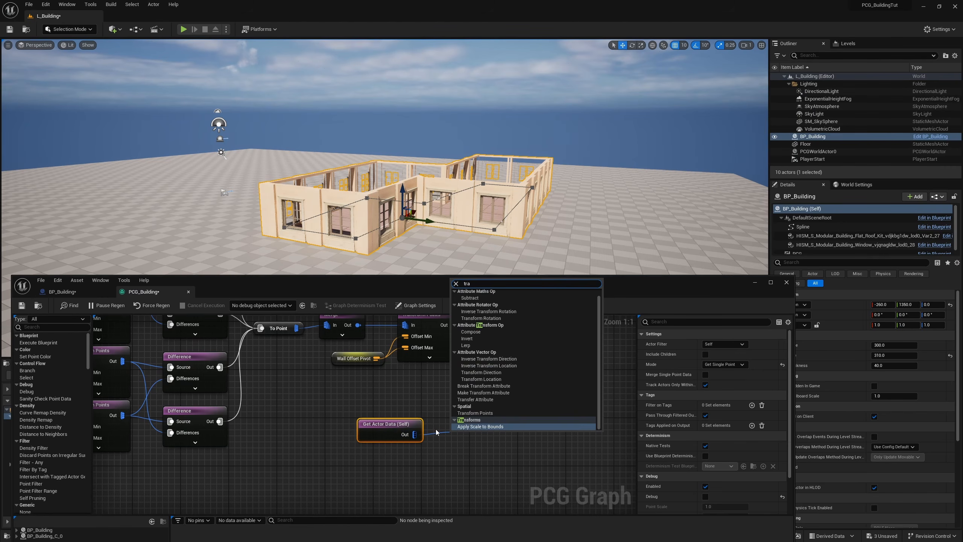
key(Return)
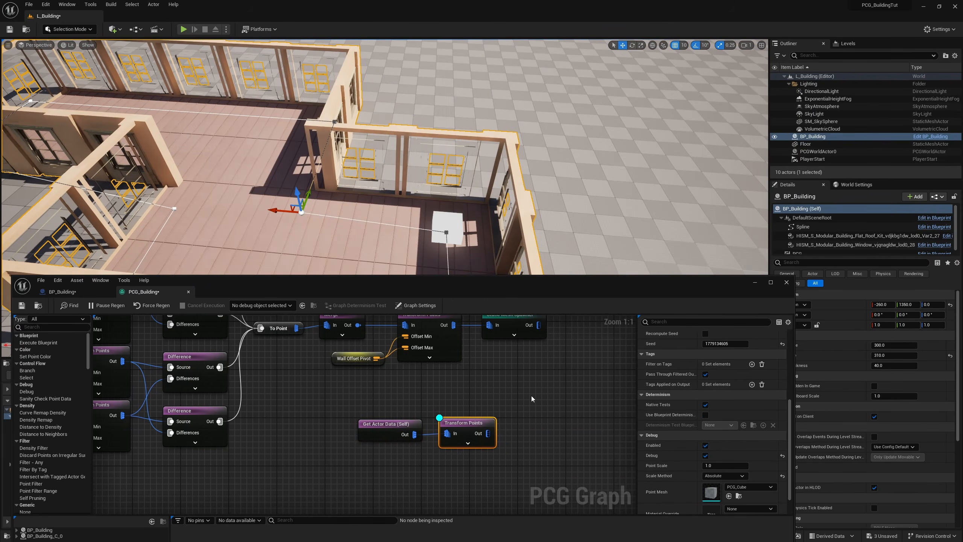
right_drag(496, 441, 481, 397)
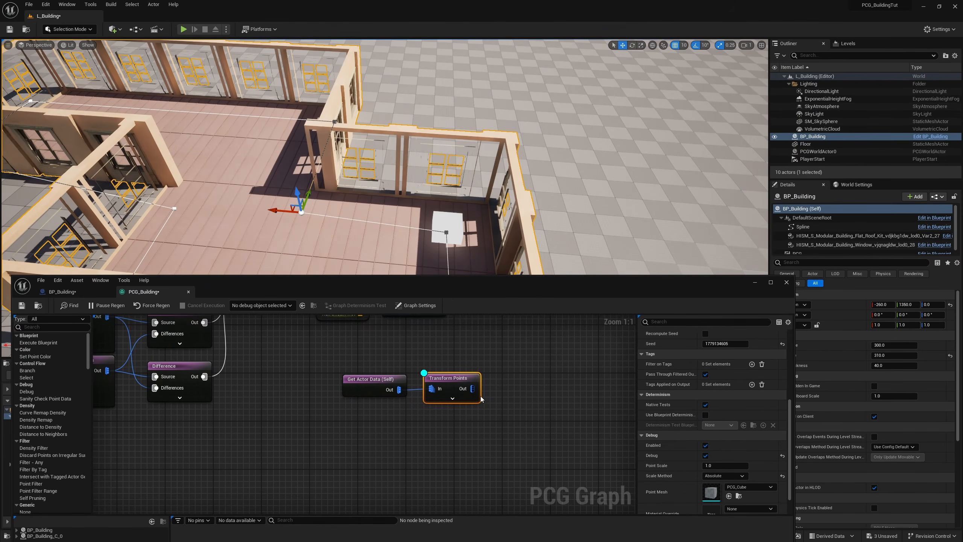
Step: Chain a duplicate Transform Points node after the first, enable its debug display, and set Offset Min and Offset Max Z to 300
key(ctrl+d)
drag(473, 388, 459, 425)
scroll(693, 413, up, 4)
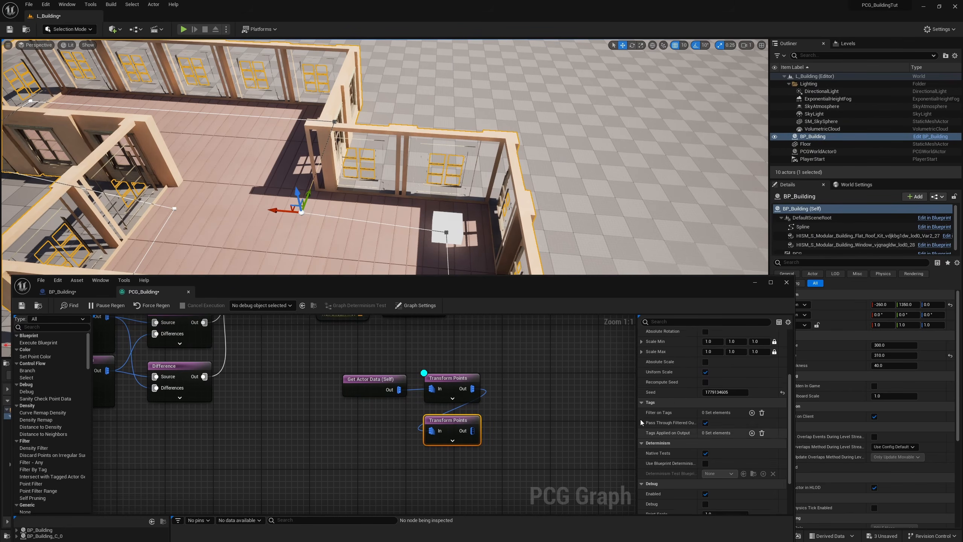
key(d)
click(770, 365)
text(30)
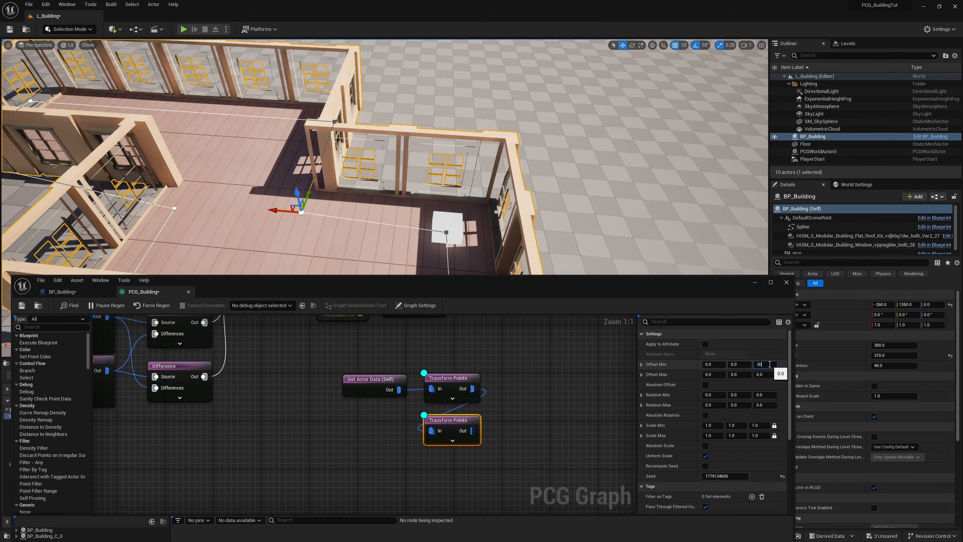
text(0)
key(Tab)
key(Return)
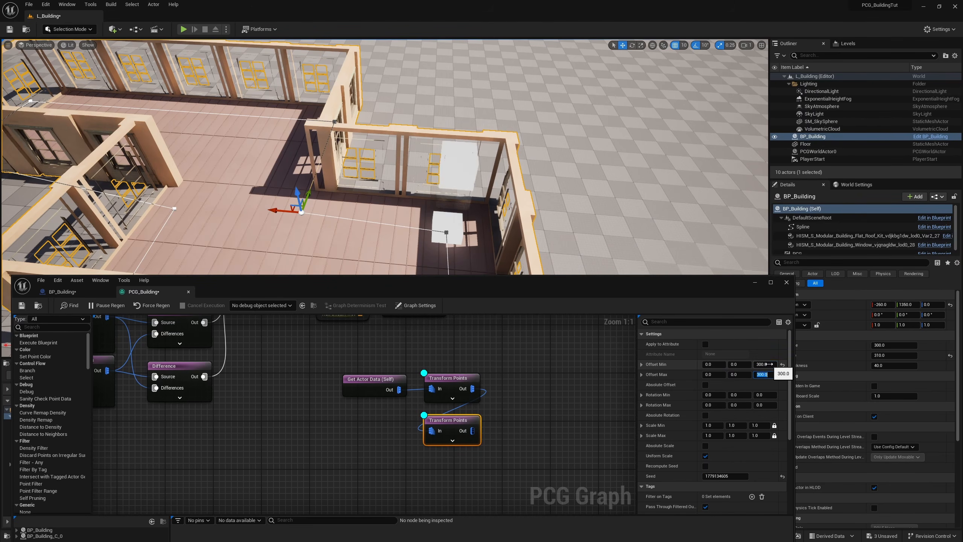
alt+drag(493, 197, 460, 177)
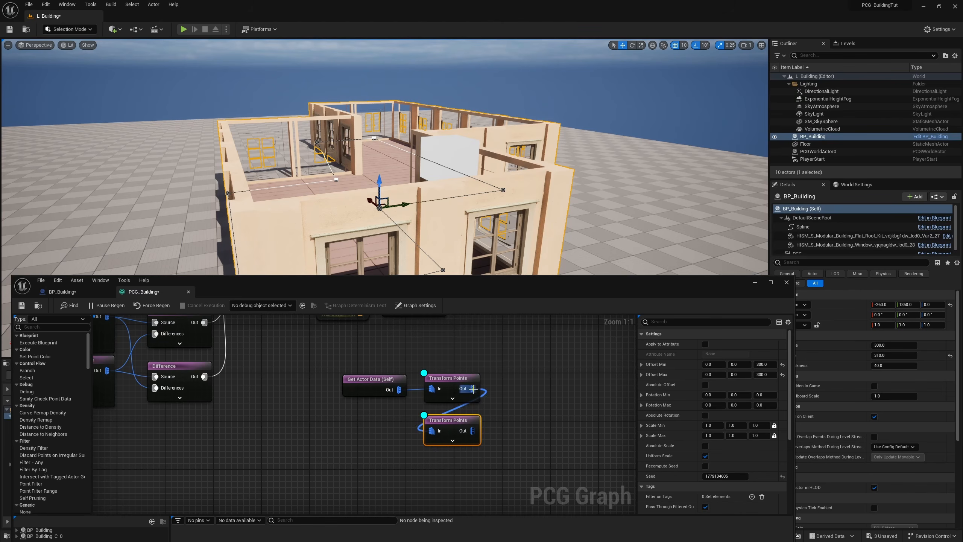
Step: Add a Merge node and connect the outputs of both Transform Points nodes to it
drag(453, 356, 495, 395)
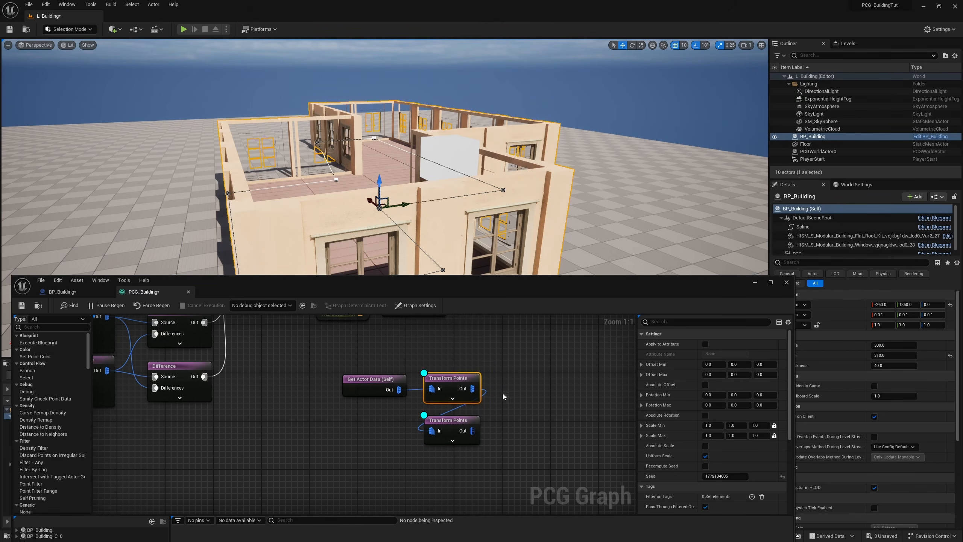
right_click(527, 394)
text(merge)
key(Return)
drag(472, 388, 531, 406)
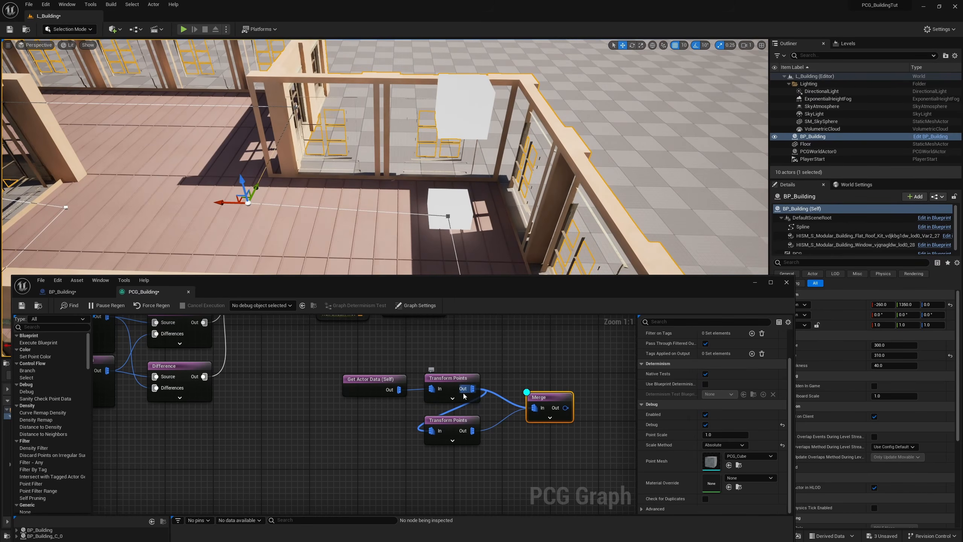
Step: Try rerouting the first Transform Points node's output connections to Get Actor Data, and undo the rewiring
ctrl+drag(472, 389, 398, 390)
drag(454, 381, 448, 333)
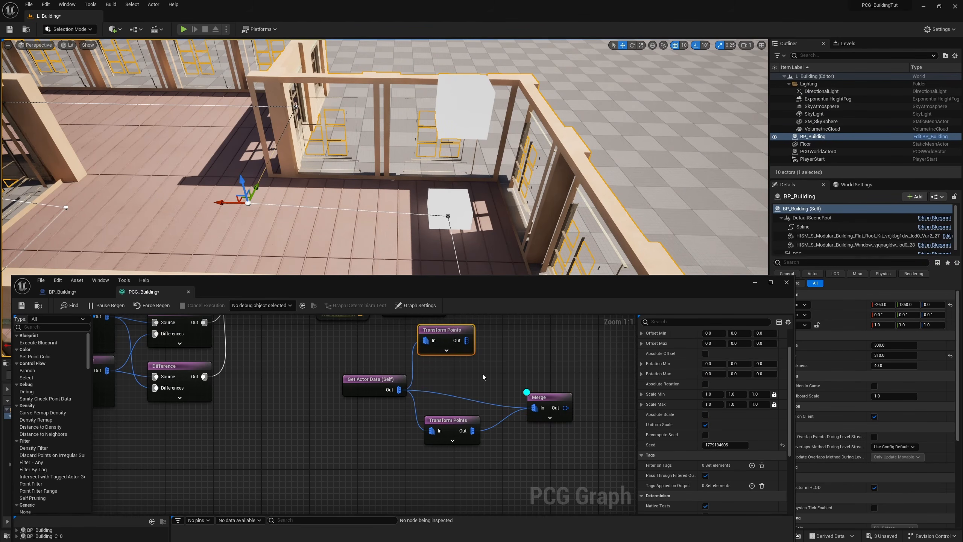
key(ctrl+z)
key(ctrl+z)
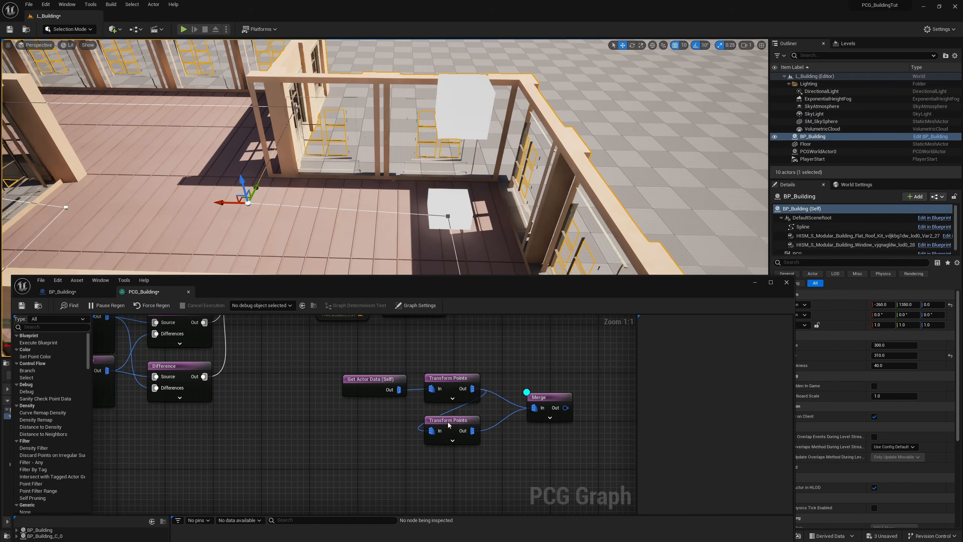
Step: Add a new vector parameter to the PCG_Building graph's settings
drag(448, 425, 448, 419)
right_drag(385, 164, 334, 150)
click(417, 305)
scroll(709, 402, down, 2)
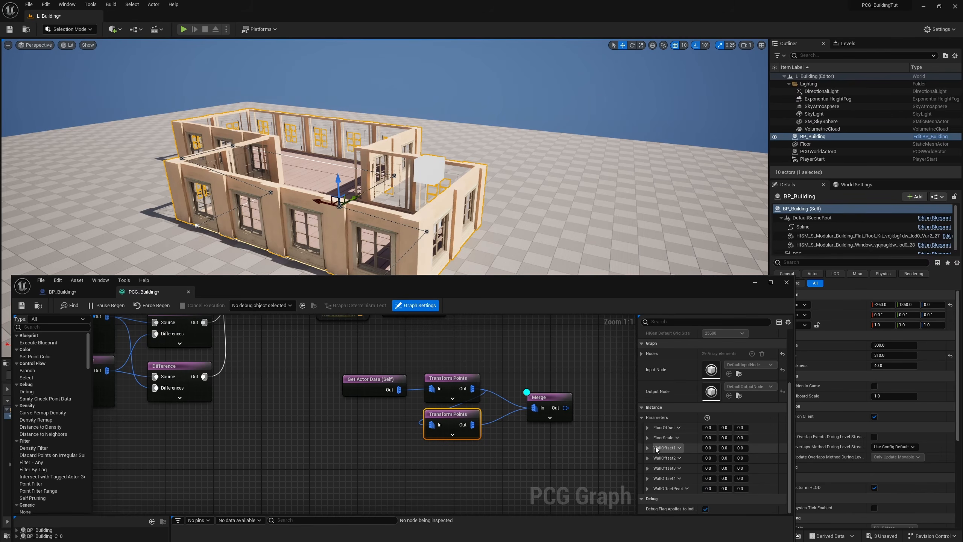
click(708, 417)
click(682, 498)
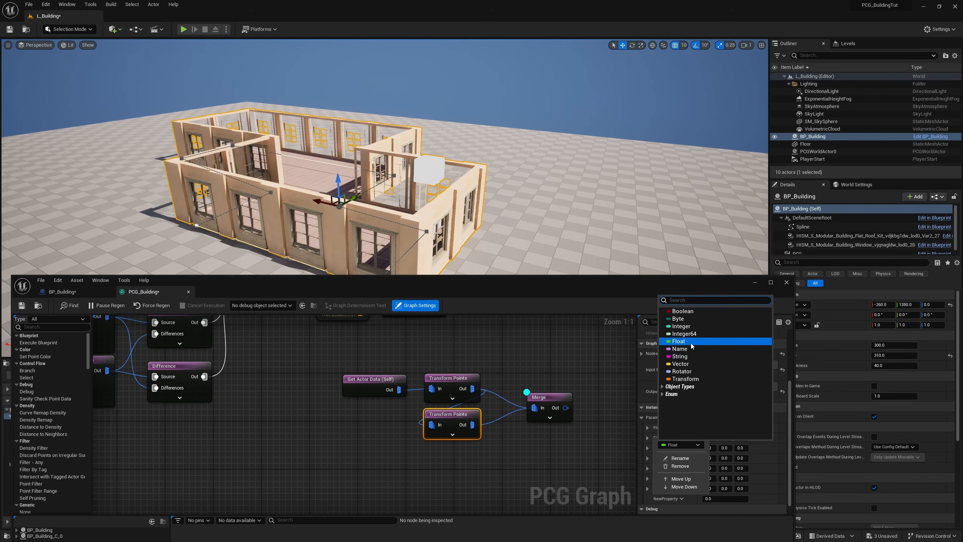
click(683, 363)
Step: Rename the new vector parameter in the PCG_Building graph's settings to BuildingHeight
click(456, 437)
right_drag(537, 482, 556, 340)
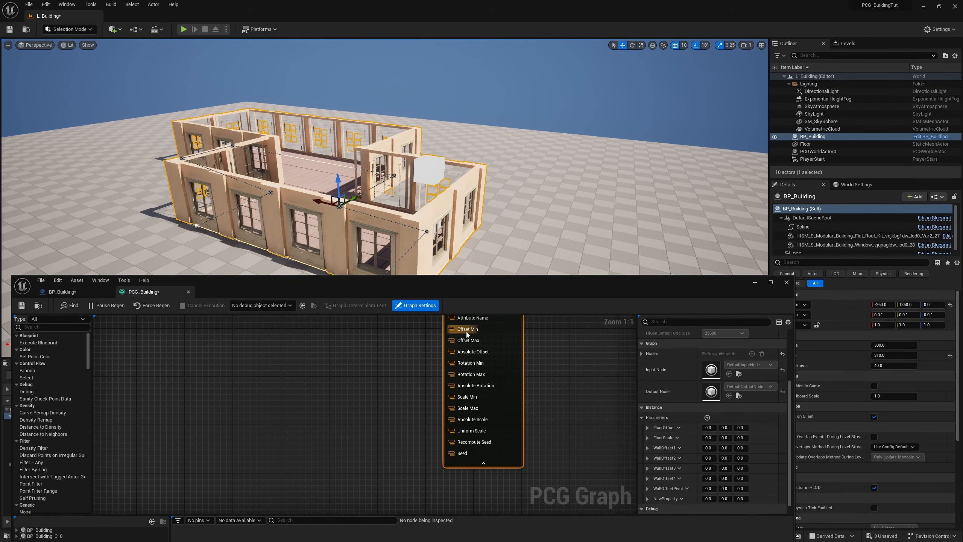
click(682, 488)
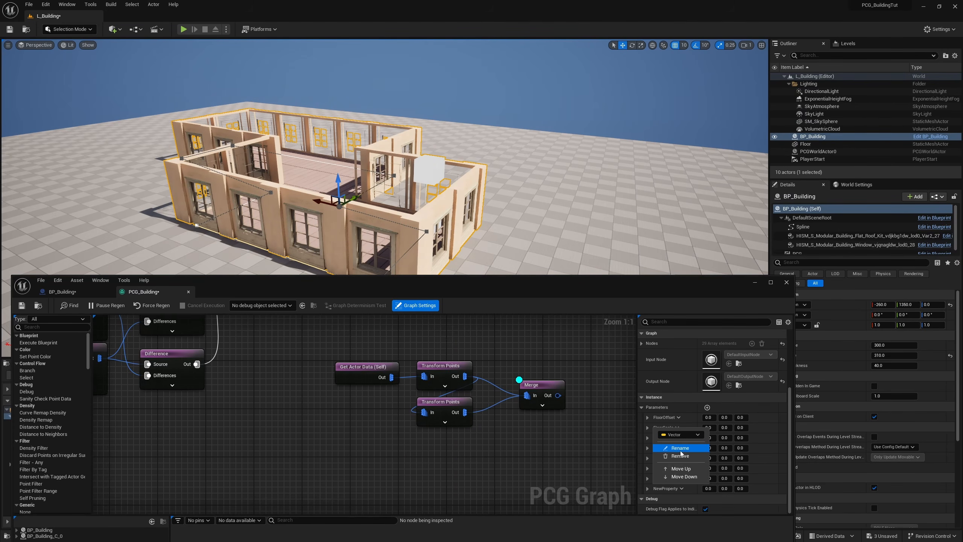
click(684, 450)
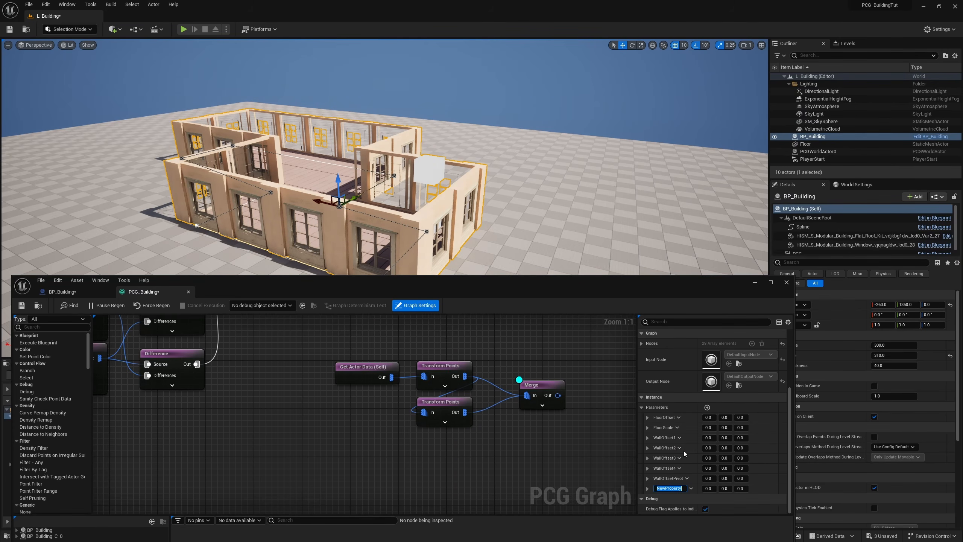
text(Buil)
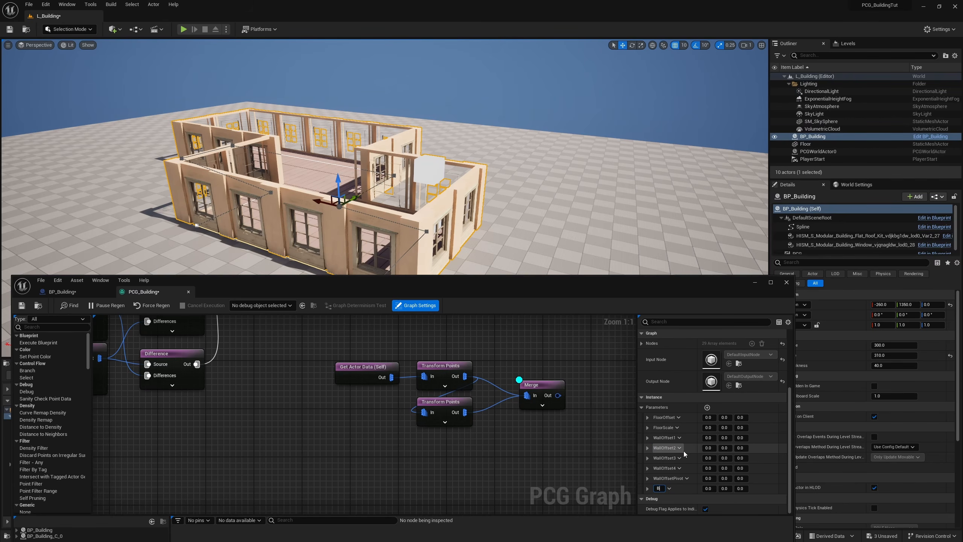
Step: Add a Building Height parameter node, connect it to the second Transform Points node's Offset Min and Offset Max, and save the graph
right_click(320, 416)
text(get bui)
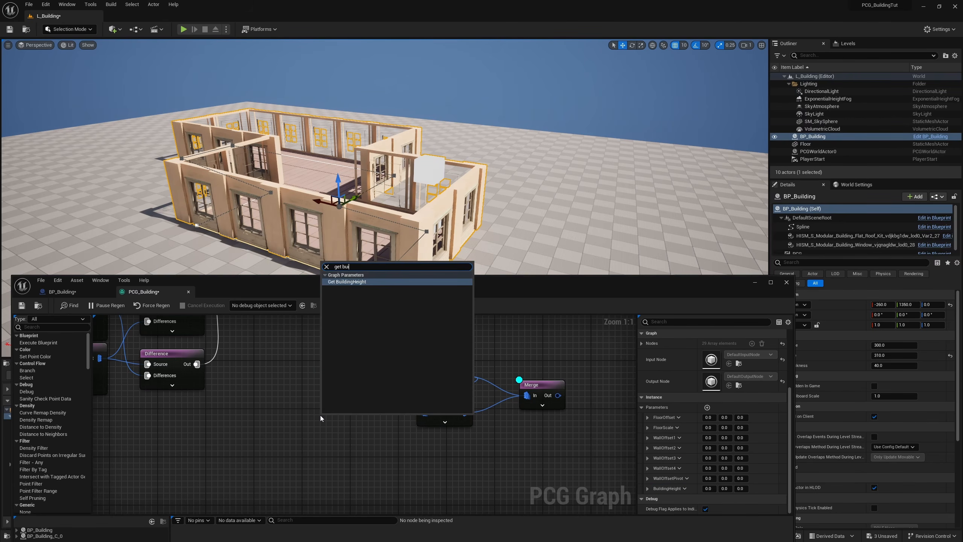
key(Return)
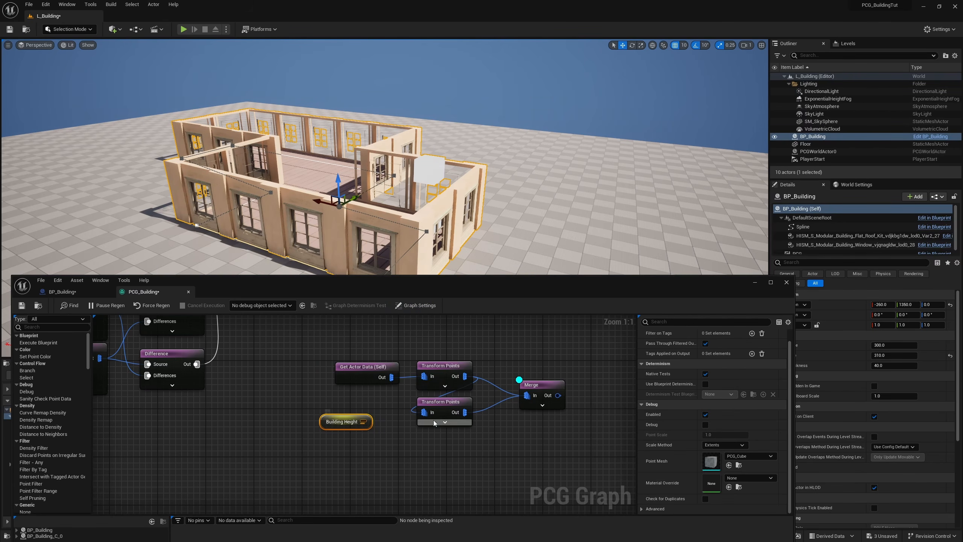
click(445, 422)
right_drag(399, 444, 395, 371)
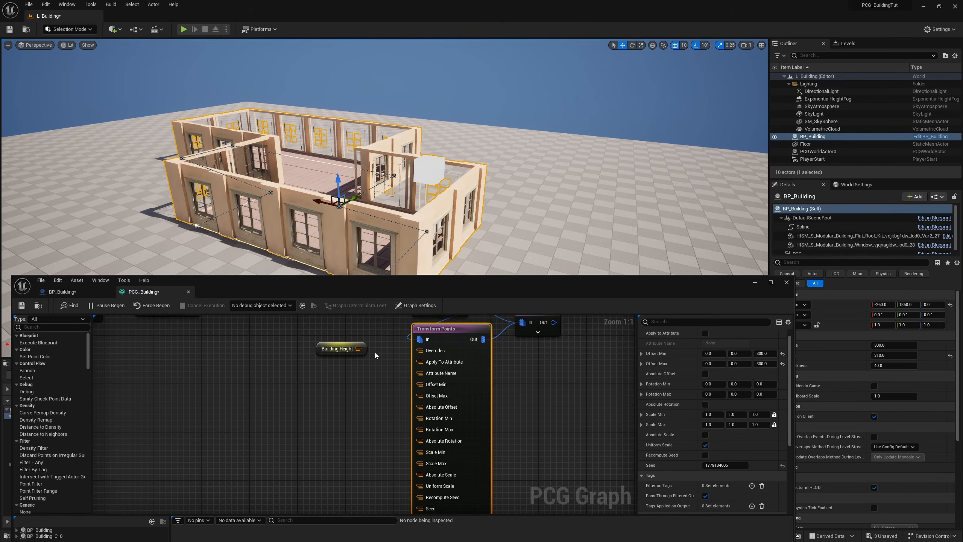
drag(357, 349, 420, 385)
drag(357, 349, 420, 395)
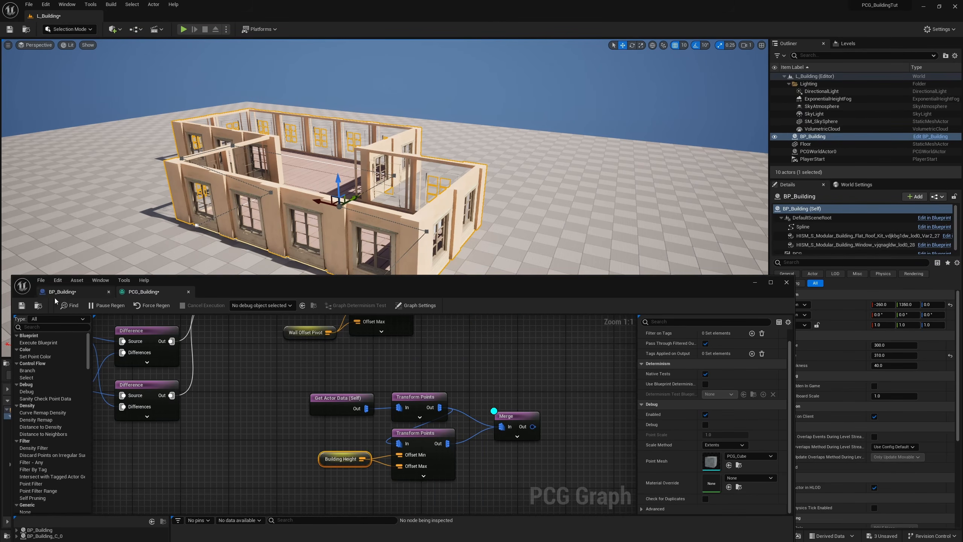
key(ctrl+s)
Step: Duplicate the last Set Vector Parameter node in BP_Building's construction script, chain it after the original, connect its graph instance, and name its parameter BuildingHeight
click(61, 292)
right_drag(476, 417, 433, 440)
click(429, 400)
key(ctrl+c)
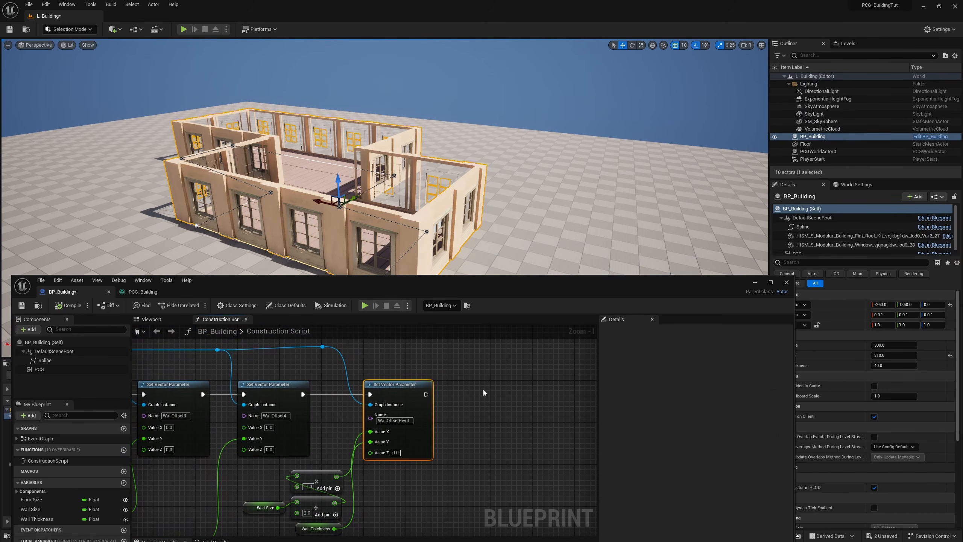
key(ctrl+v)
drag(425, 395, 471, 400)
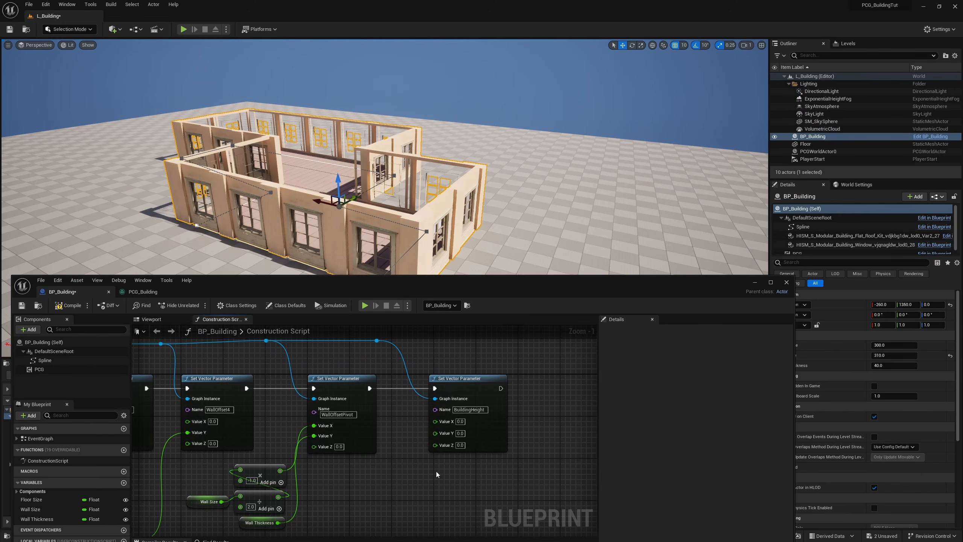
right_drag(436, 471, 445, 460)
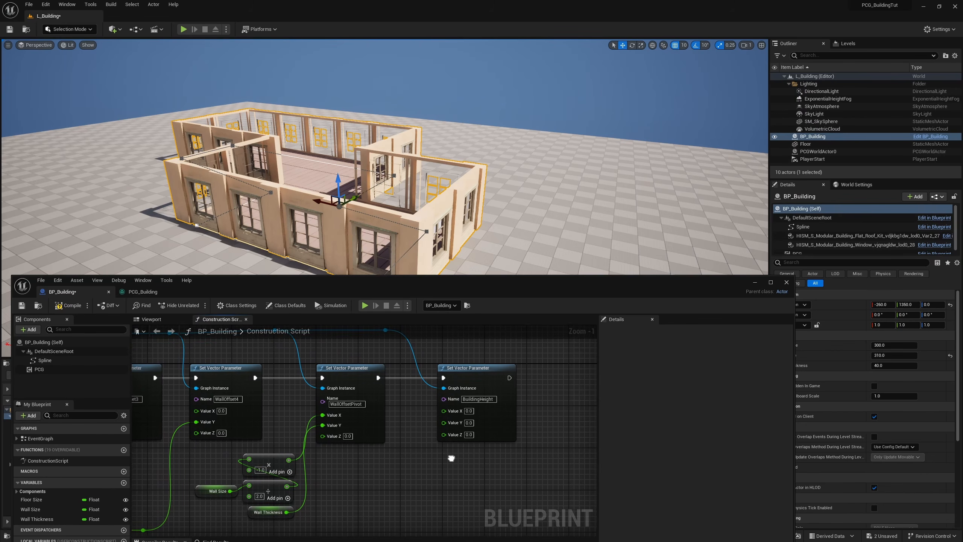
Step: Add an instance-editable Integer variable named Floors to BP_Building
click(124, 483)
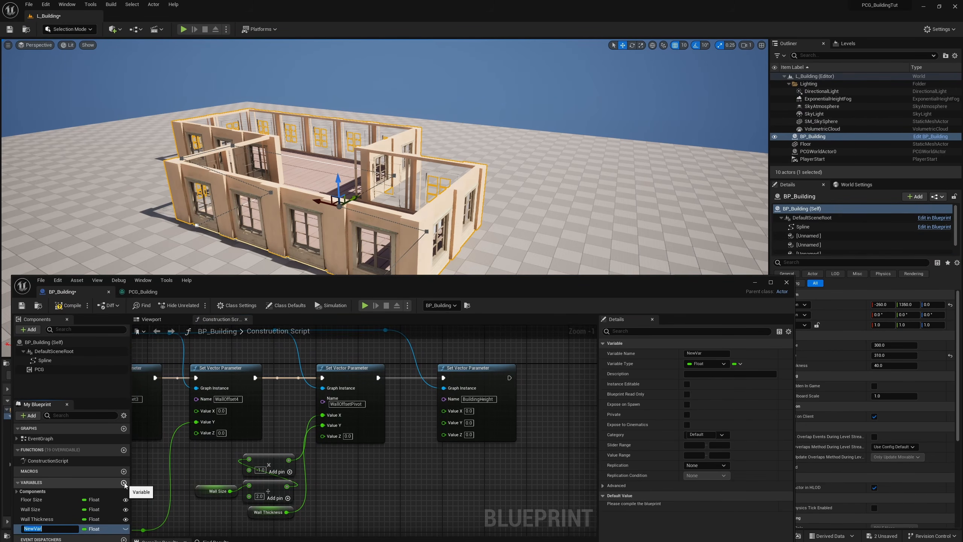
text(Floors)
key(Return)
click(102, 529)
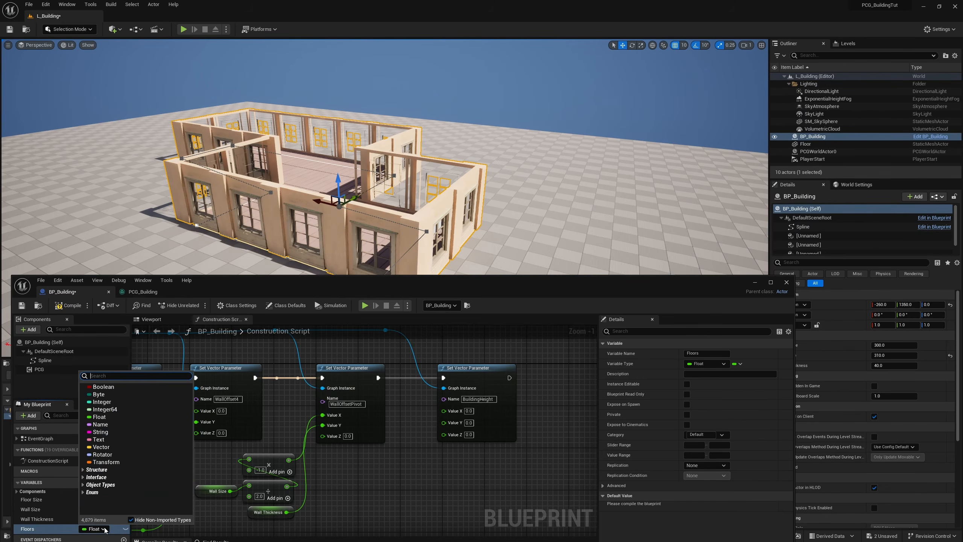
click(100, 402)
click(127, 531)
Step: Multiply Wall Size by Floors with a Multiply node and connect the result to Value Z of the BuildingHeight vector parameter node
ctrl+drag(28, 529, 348, 491)
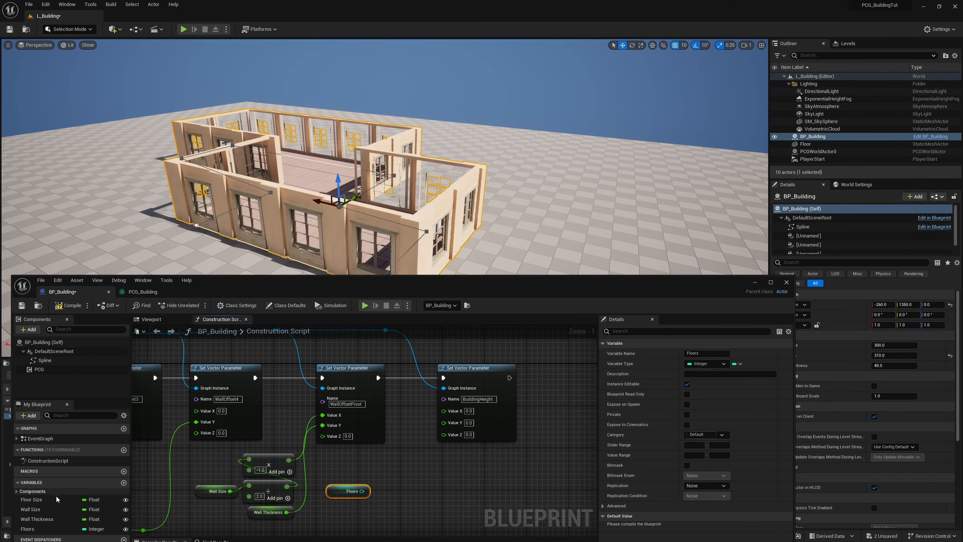
drag(30, 509, 387, 462)
text(multi)
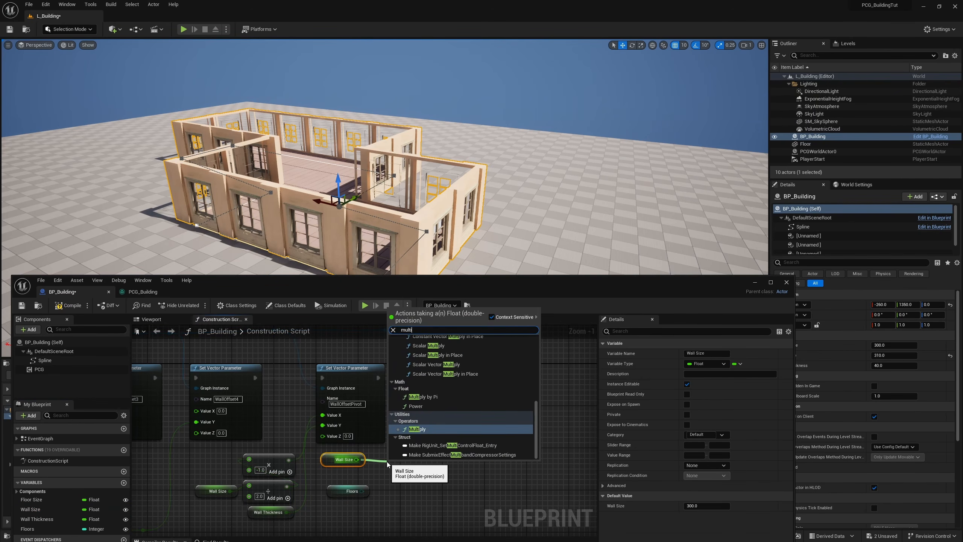
key(Return)
drag(363, 491, 381, 493)
click(412, 512)
right_drag(399, 504, 387, 481)
scroll(392, 471, up, 1)
drag(384, 448, 432, 441)
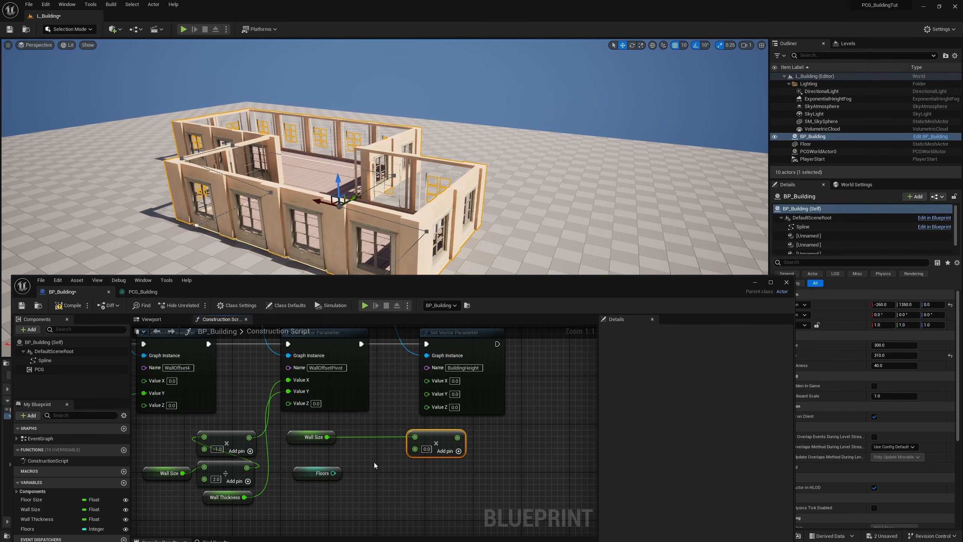
drag(334, 473, 439, 410)
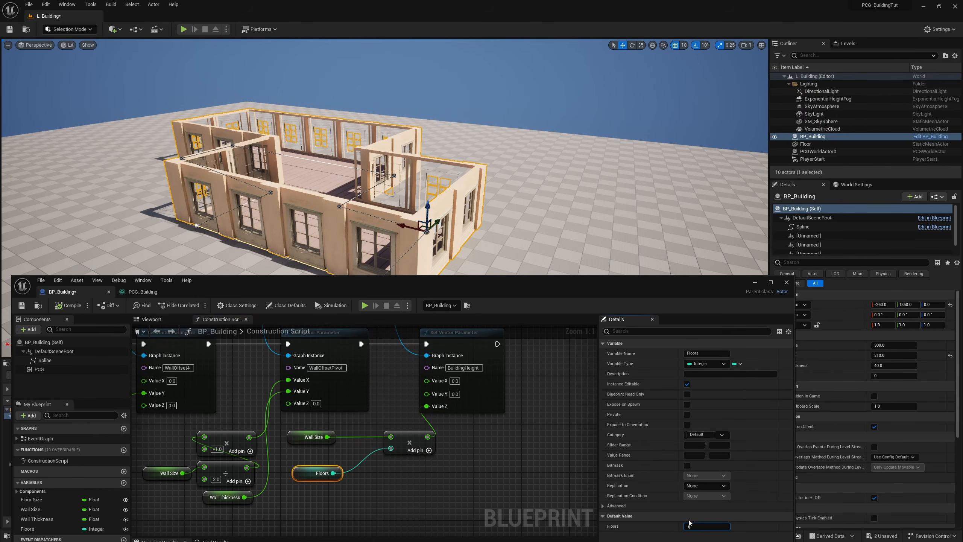
Step: Set the Floors variable's default to 1 and its slider and value range minimums to 1, and compile and save the blueprint
key(Return)
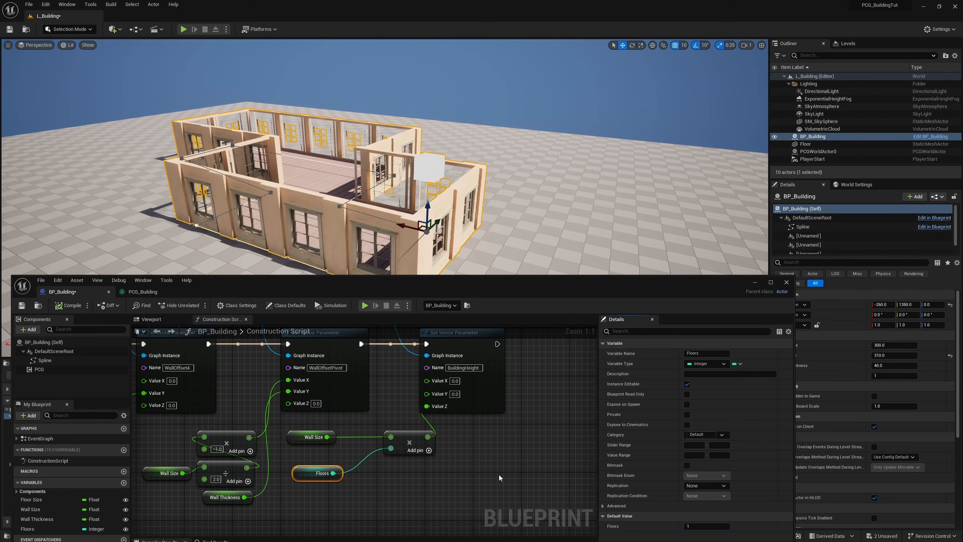
click(695, 445)
text(1)
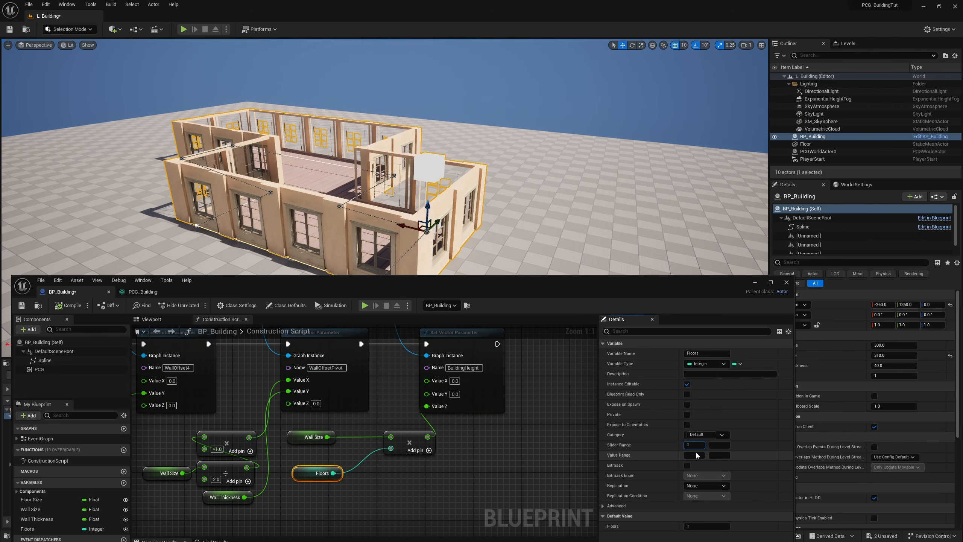
click(65, 307)
click(23, 307)
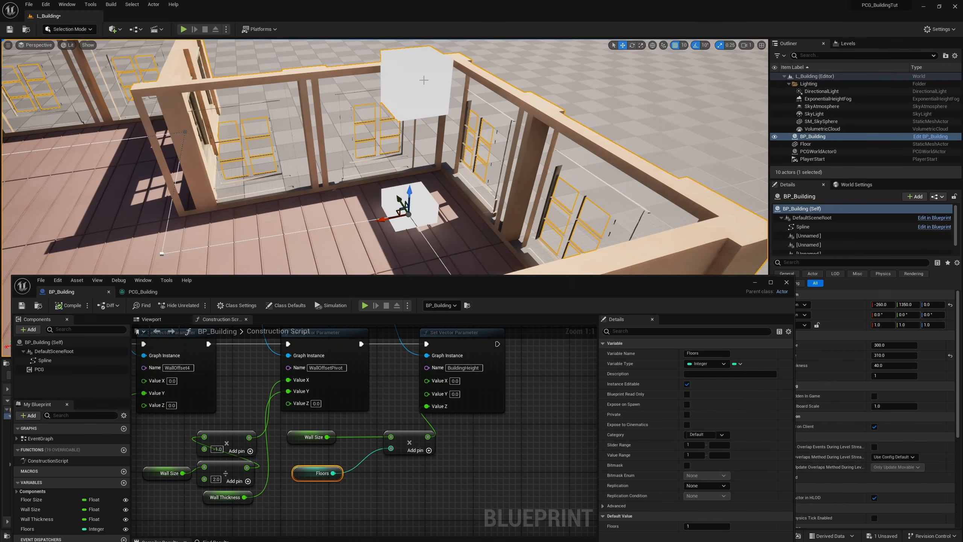
Step: Subtract 1 from Floors with a Subtract node and feed the result into the Wall Size multiplication
drag(333, 473, 359, 474)
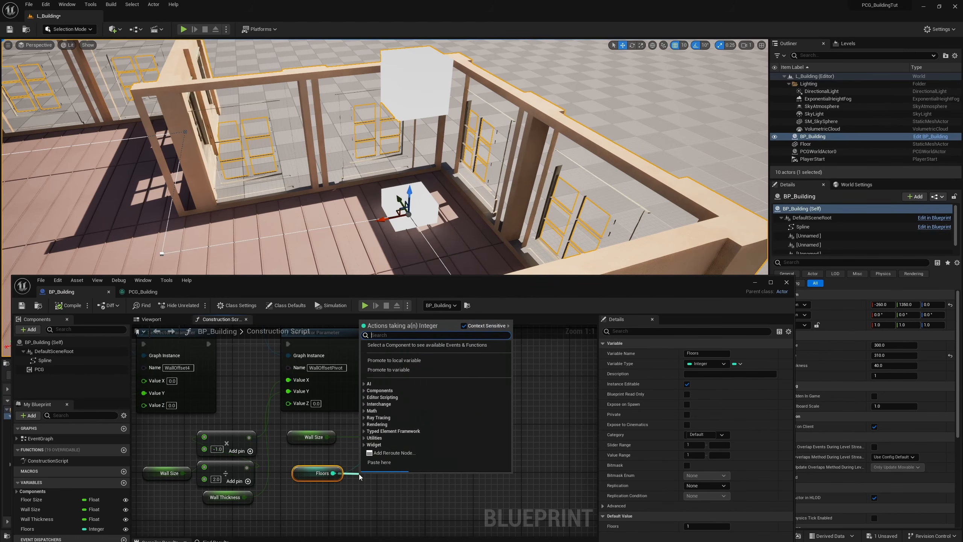
text(sub)
key(Return)
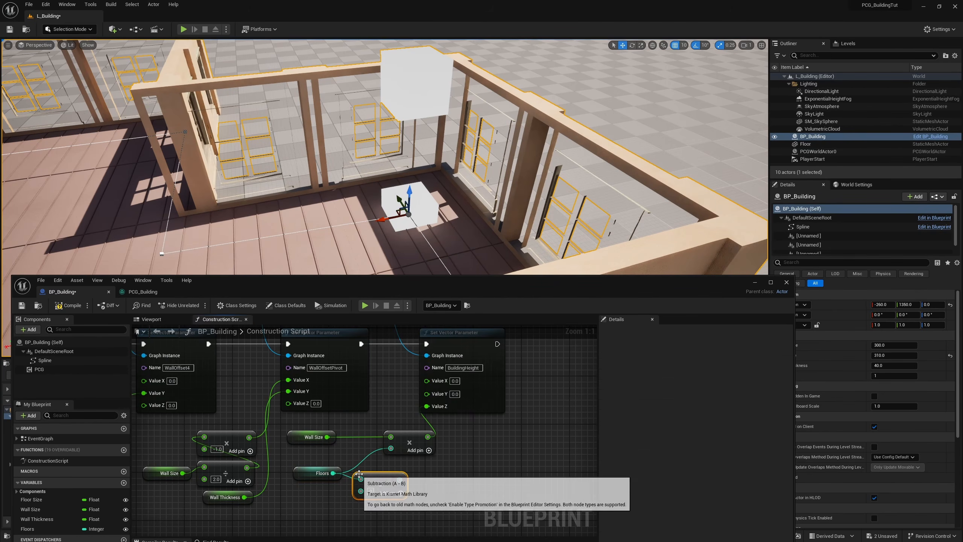
text(1)
drag(400, 480, 391, 448)
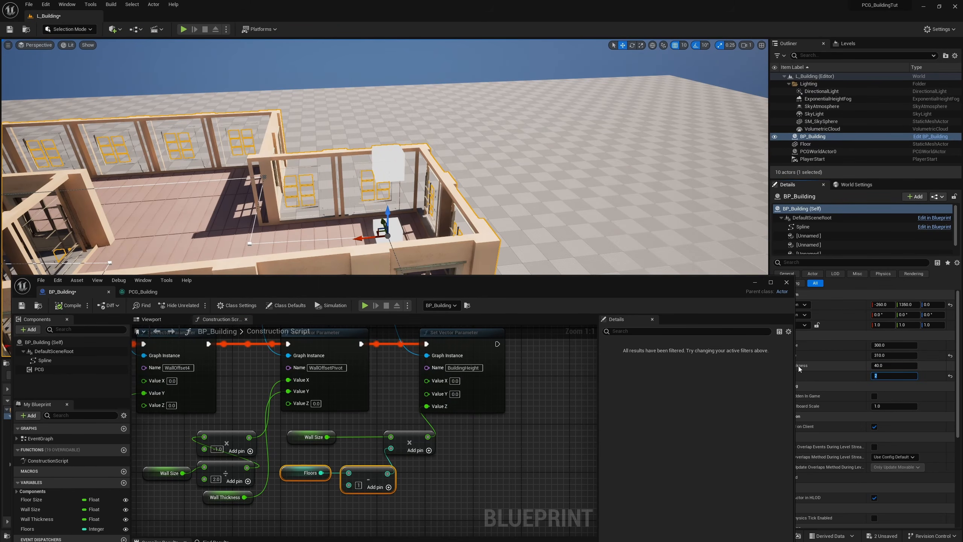
Step: Try Floors values of 3 and 4 on the placed building, and set Floors to 2
text(3)
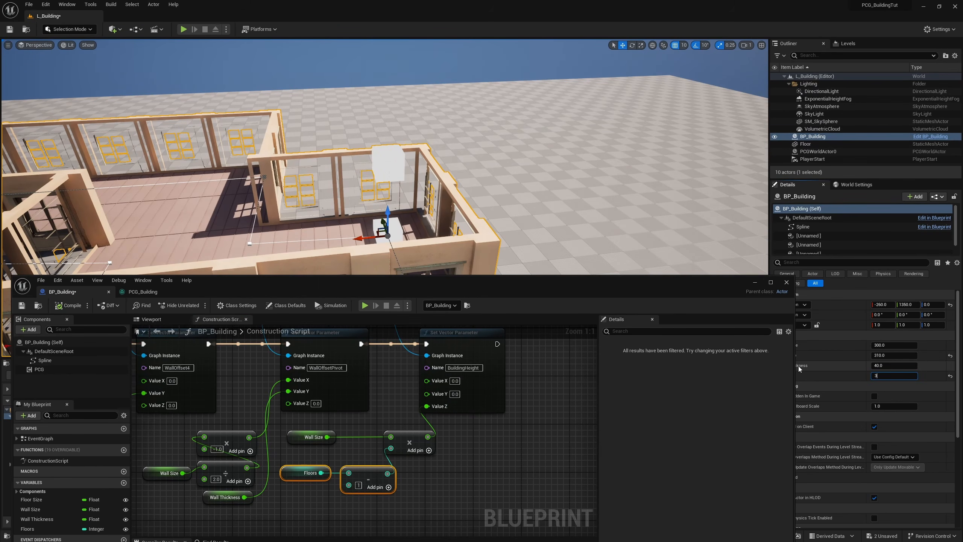
key(Return)
text(4)
key(Return)
right_drag(539, 197, 476, 187)
key(s)
click(883, 375)
text(2)
key(Return)
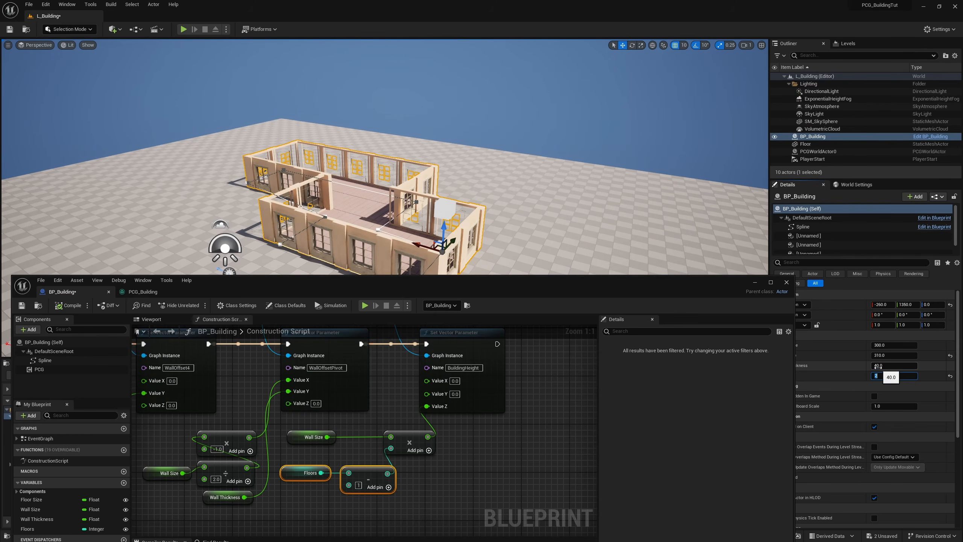
Step: Add a Create Spline node fed by the Merge output in the PCG_Building graph and enable its debug display
click(144, 291)
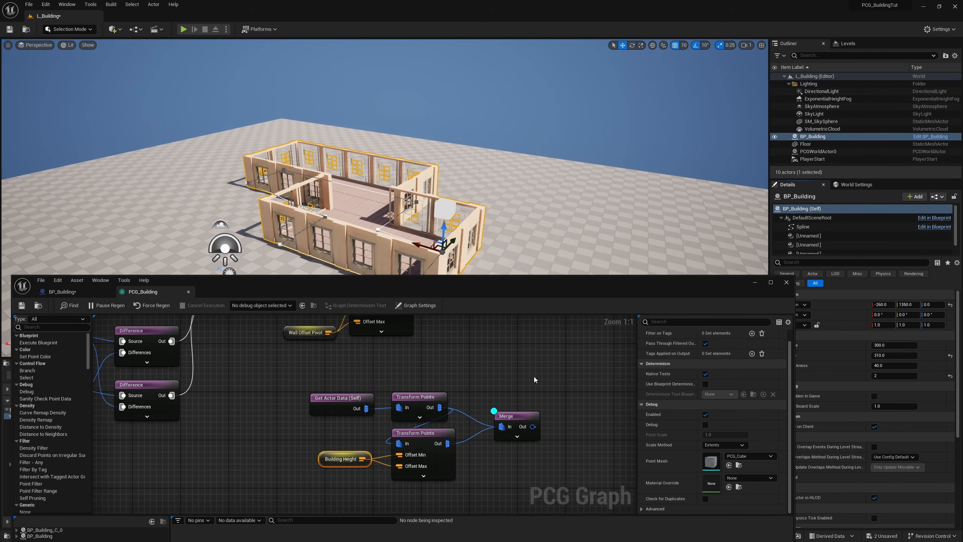
key(w)
right_drag(428, 167, 493, 228)
click(516, 439)
drag(513, 465, 509, 444)
right_drag(543, 398, 457, 409)
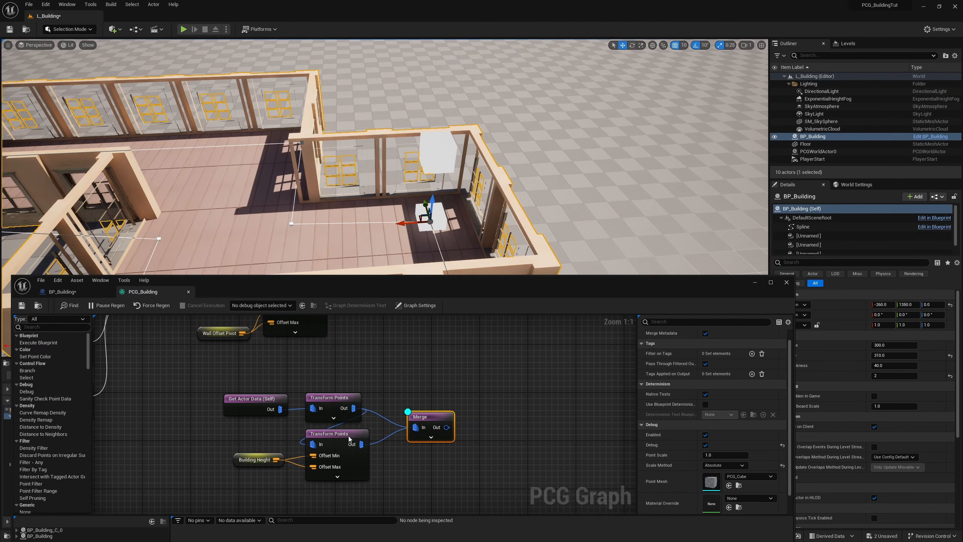
right_drag(475, 413, 431, 406)
right_click(433, 408)
click(396, 416)
drag(397, 415, 438, 413)
text(create)
key(Down)
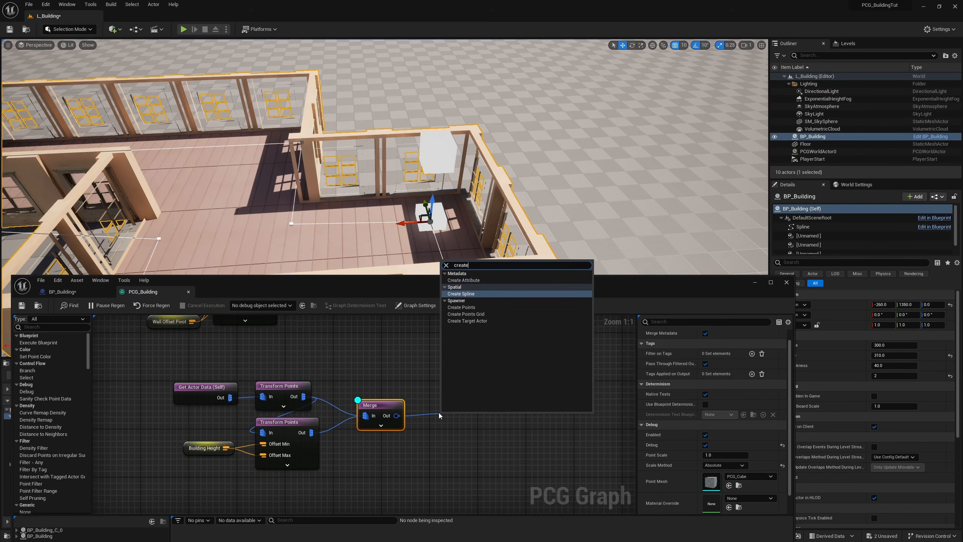
key(Return)
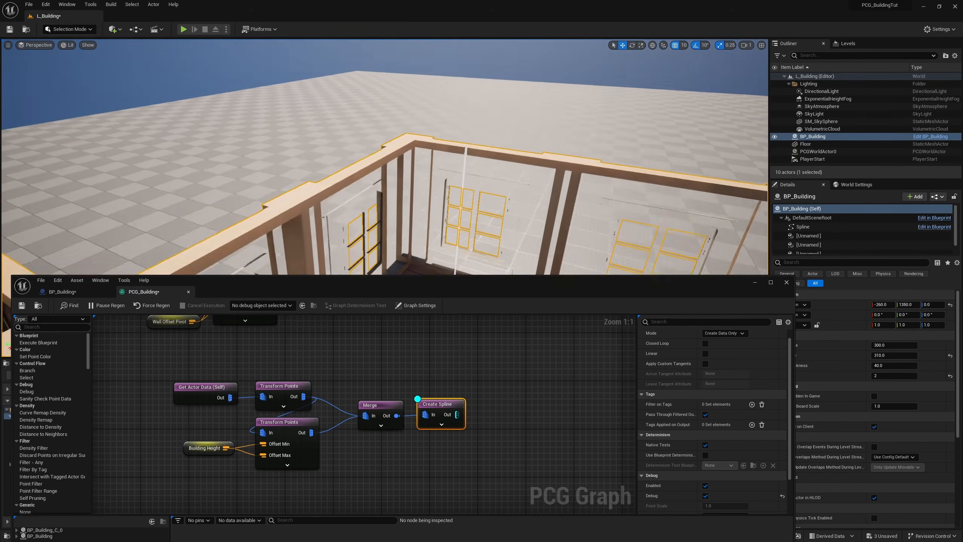
mouse_move(455, 171)
right_down()
mouse_move(453, 213)
mouse_move(455, 172)
right_up()
Step: Add a Spline Sampler node, connect the Create Spline output to its Spline input, and enable its debug display
right_click(491, 402)
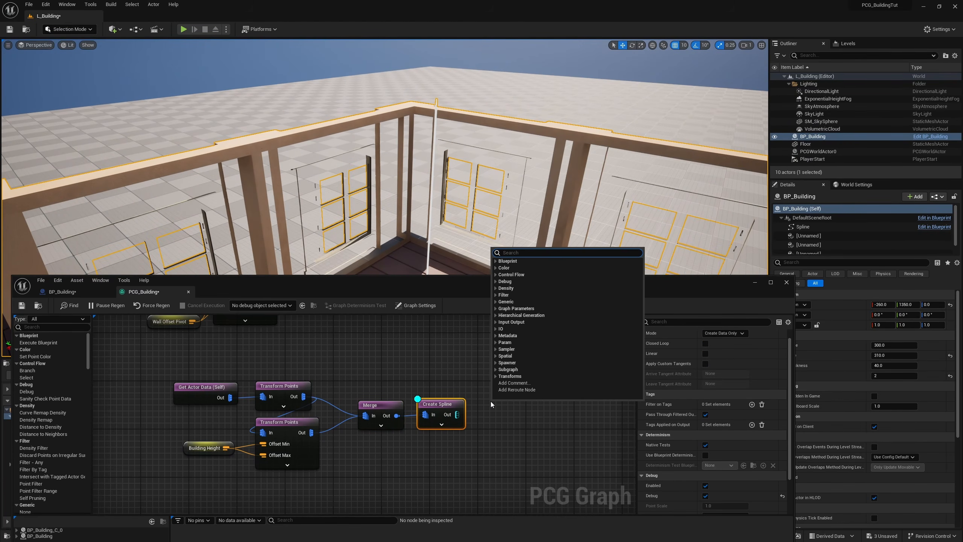
text(spli)
key(Return)
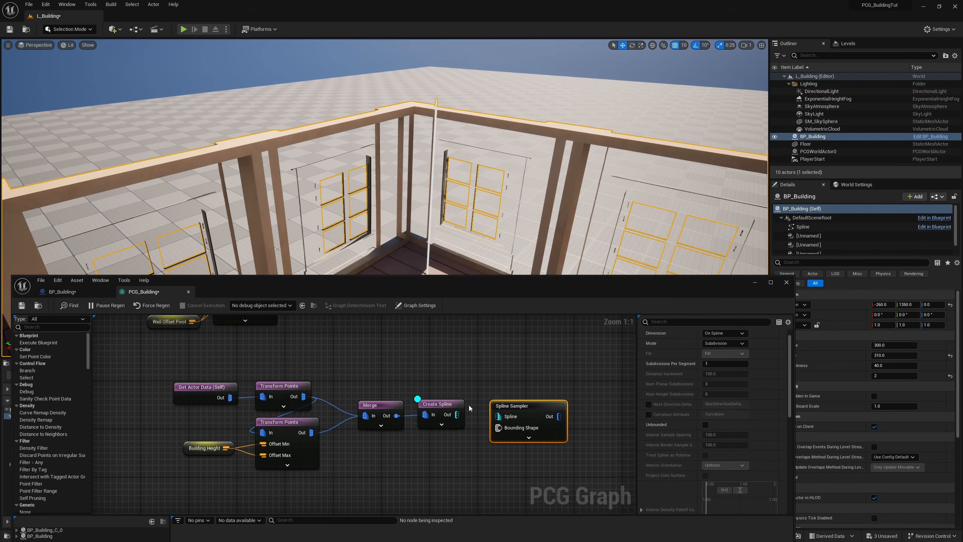
drag(458, 414, 498, 416)
Step: Set the new Spline Sampler's Mode to Distance with a Distance Increment of 300, and its debug Scale Method to Absolute
click(725, 343)
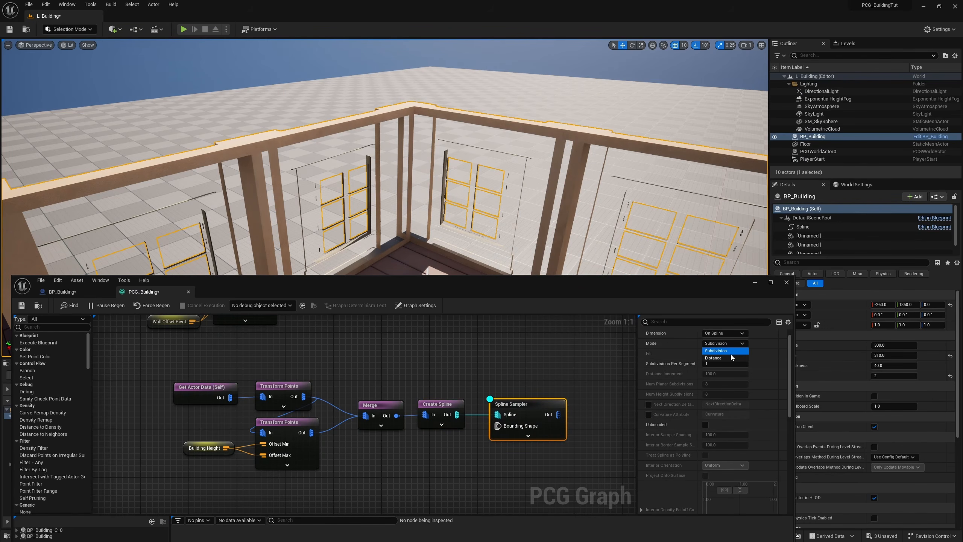
click(725, 358)
click(724, 374)
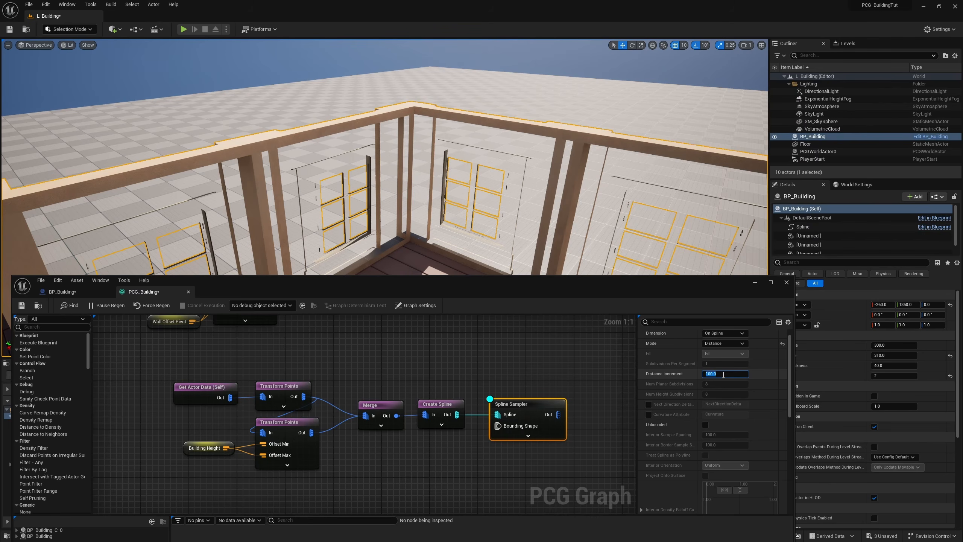
key(Return)
click(727, 375)
right_drag(531, 212, 485, 249)
scroll(670, 454, down, 3)
scroll(670, 452, down, 5)
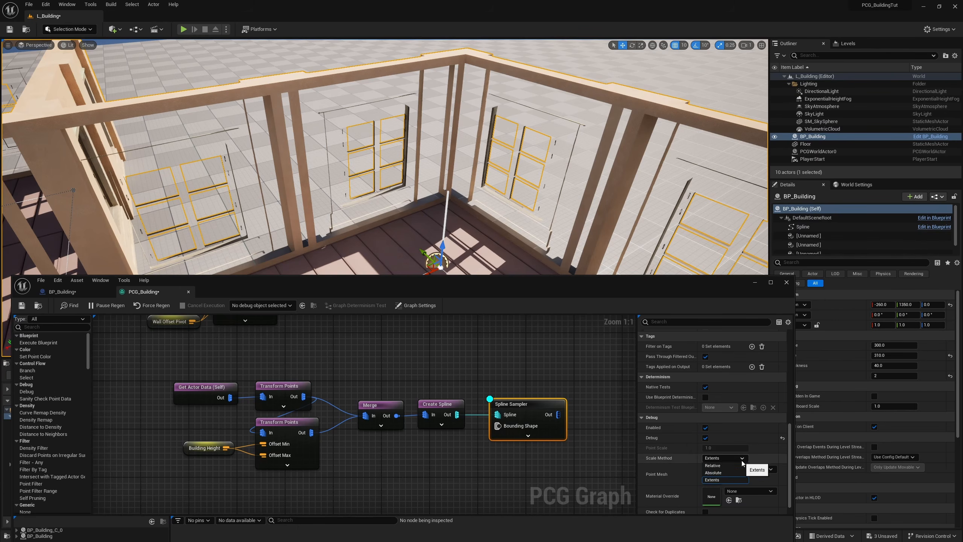
click(717, 472)
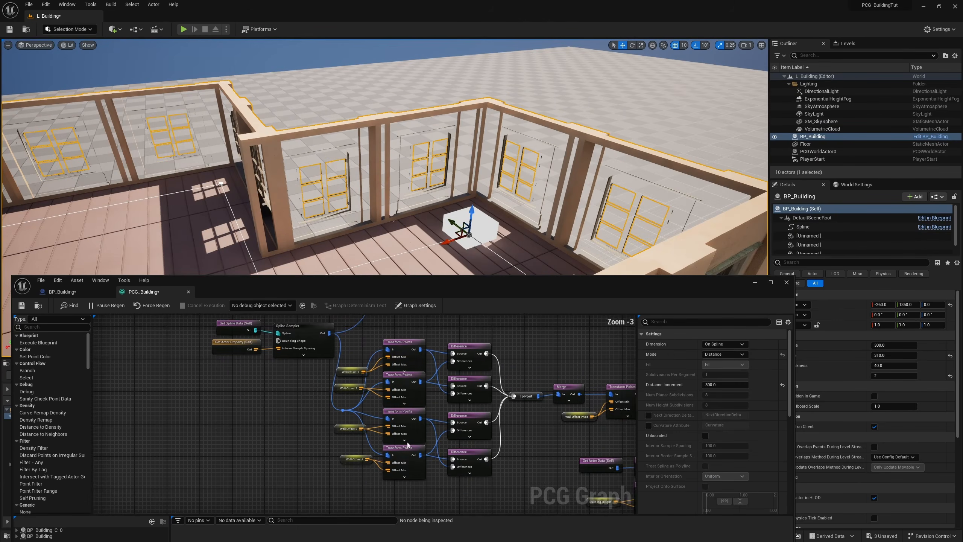
Step: Copy the Wall Size Get Actor Property node beside the new Spline Sampler and connect it to the sampler's Distance Increment
right_drag(243, 371, 425, 475)
scroll(416, 471, up, 3)
drag(398, 478, 429, 451)
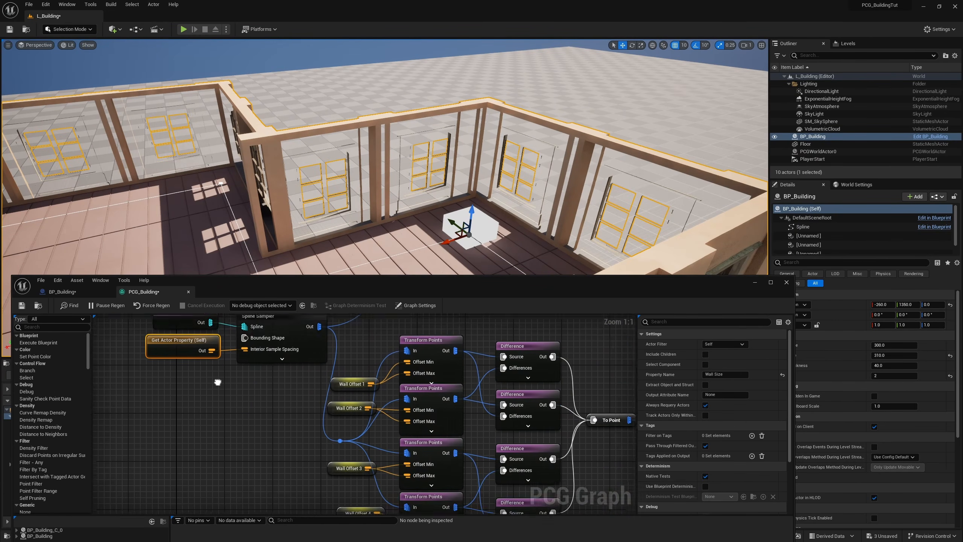
scroll(364, 413, down, 3)
scroll(258, 405, up, 4)
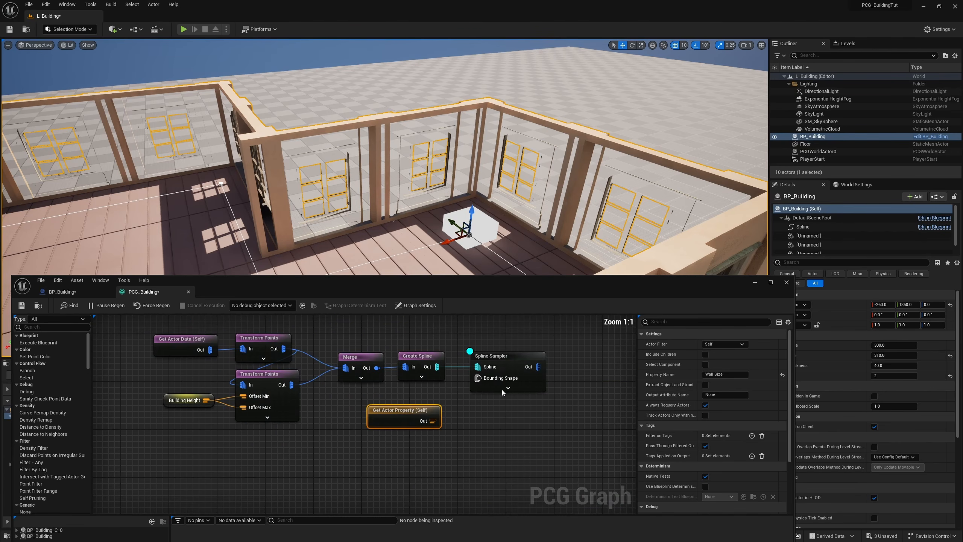
click(507, 388)
right_drag(416, 447, 395, 392)
drag(414, 371, 459, 395)
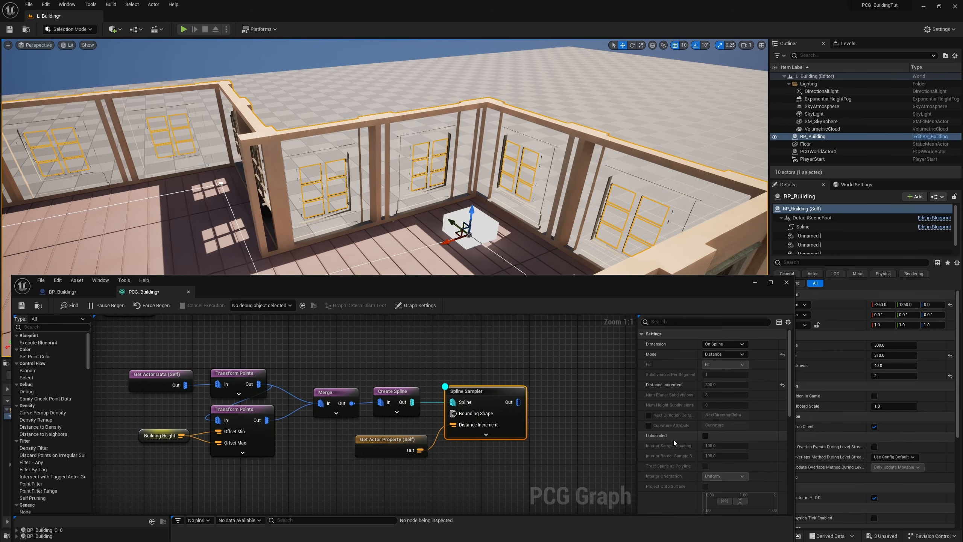
Step: Enable Unbounded on the new Spline Sampler and set the placed building's Floors to 1
click(705, 436)
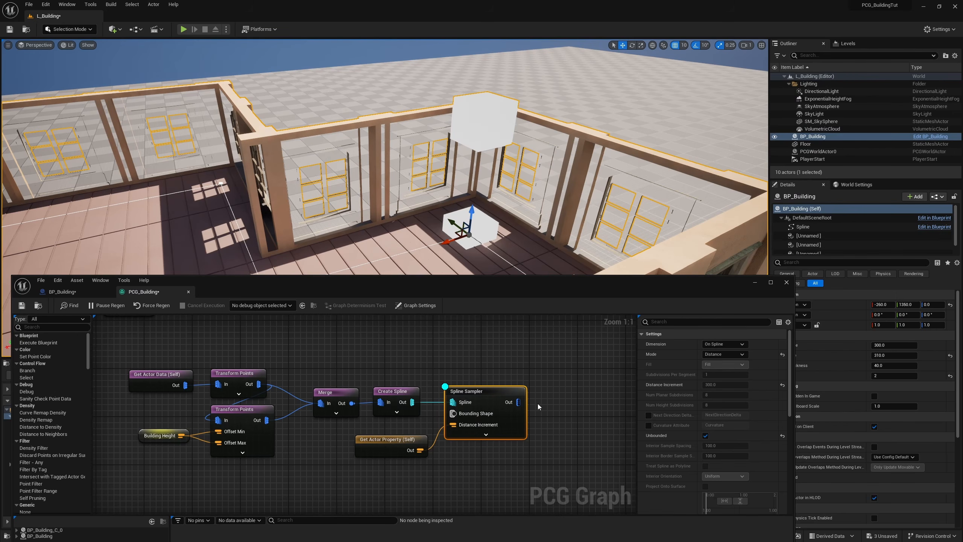
click(888, 376)
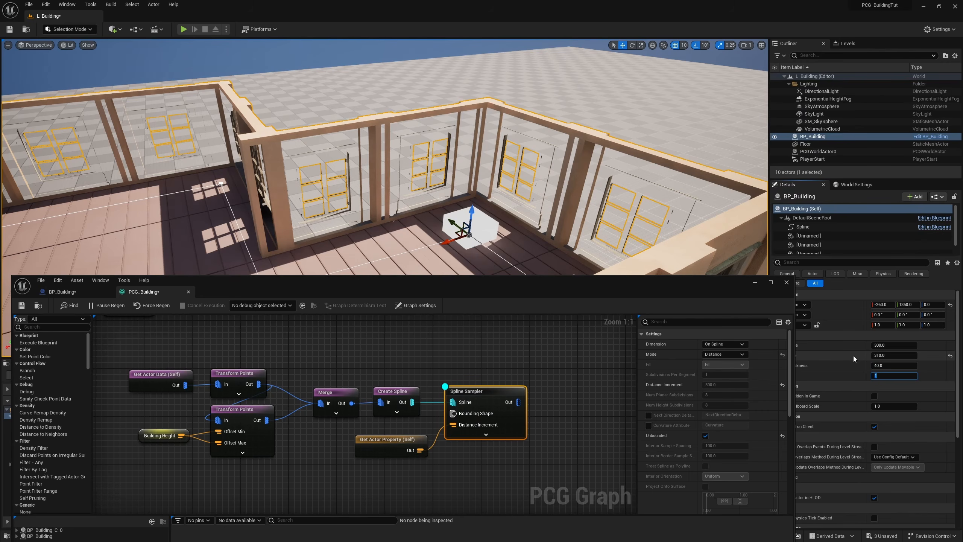
Step: Test the placed building's Floors value at 3, 4 and 5 to check the vertical sample points
key(Return)
right_drag(493, 190, 489, 89)
key(s)
click(891, 373)
text(3)
key(Return)
text(4)
key(Return)
text(5)
key(Return)
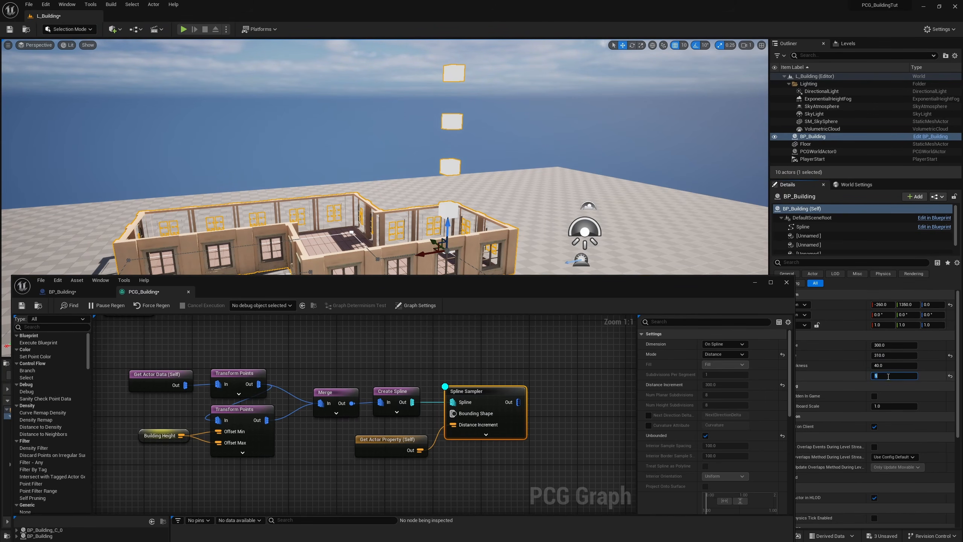
Step: Set the placed building's Floors to 1, 2 and finally 3 while checking the vertical points
text(1)
key(Return)
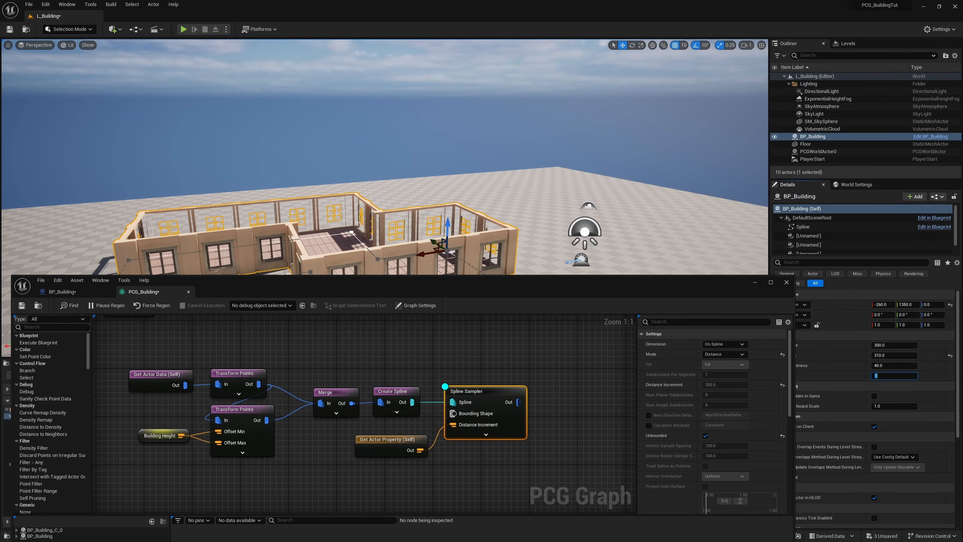
text(2)
key(Return)
right_drag(493, 152, 511, 176)
click(891, 376)
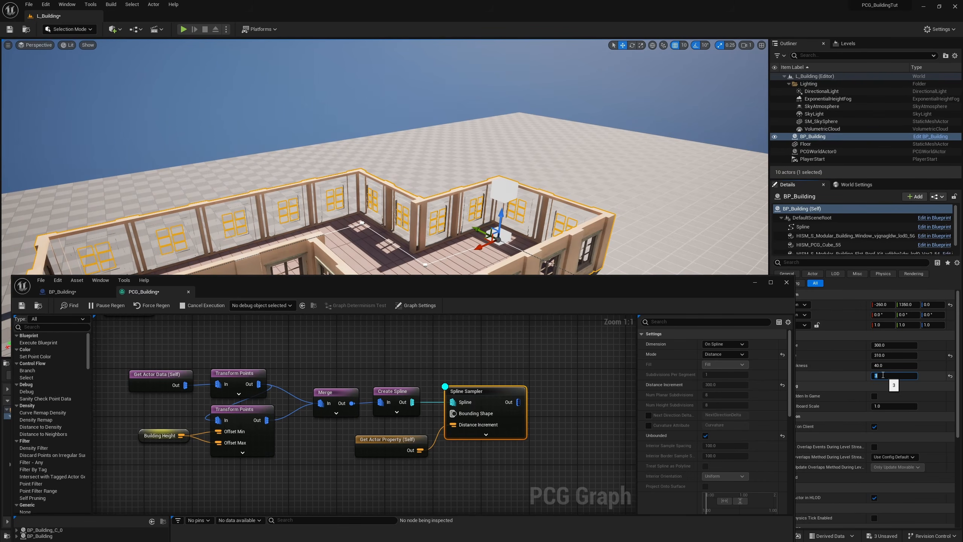
text(3)
key(Return)
Step: Move the whole vertical-point node group, including its Spline Sampler, beneath the wall chain's Merge, Transform Points and Static Mesh Spawner
scroll(536, 443, down, 4)
drag(562, 395, 343, 461)
drag(511, 421, 418, 452)
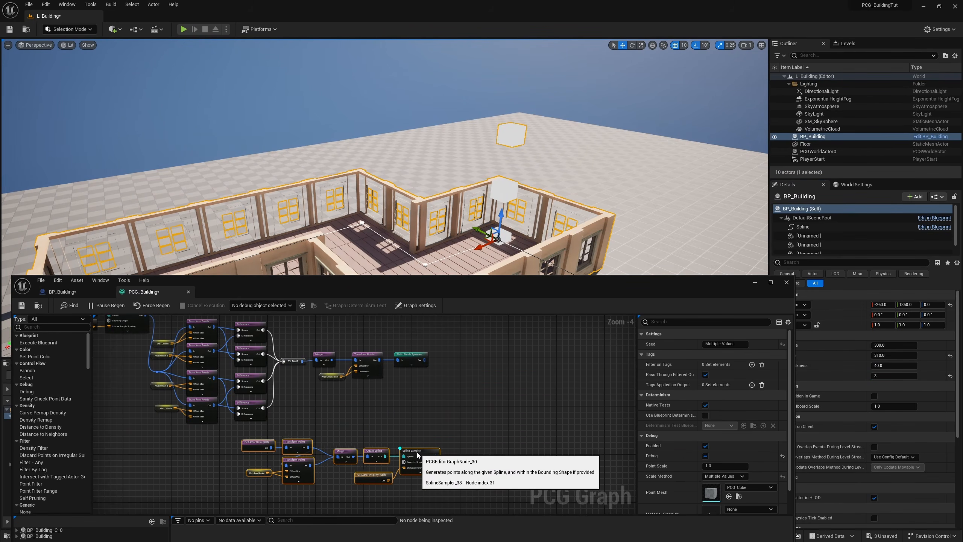
click(467, 386)
scroll(463, 370, up, 1)
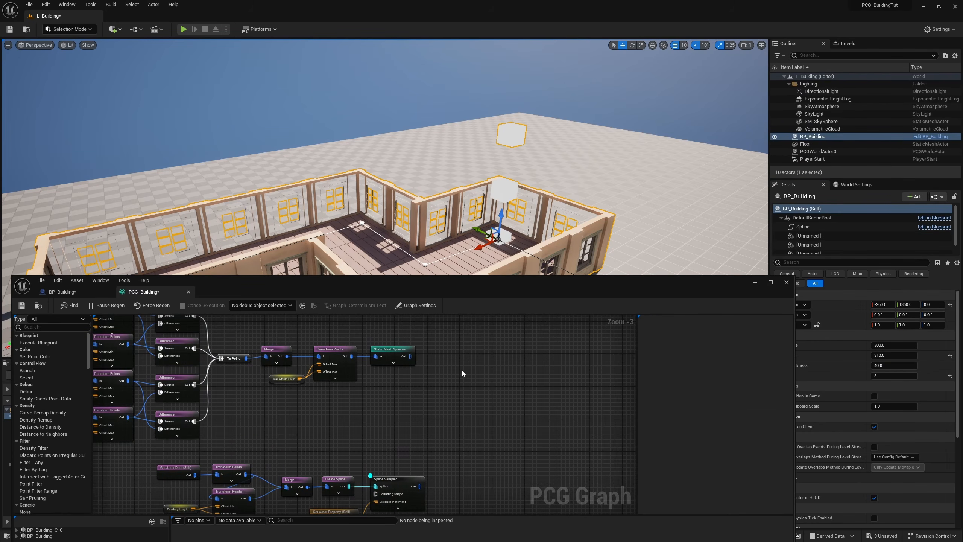
Step: Move the Static Mesh Spawner away from the Transform Points node and add a Copy Points node in the gap
right_drag(455, 375, 429, 368)
drag(368, 346, 615, 349)
right_click(432, 370)
text(copy)
key(Down)
key(Return)
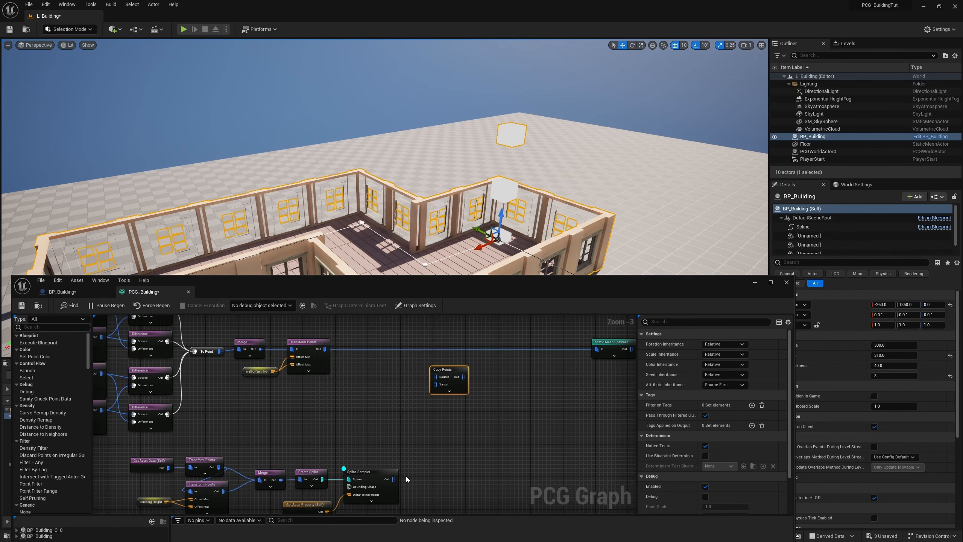
Step: Connect the Spline Sampler to Copy Points' Source, the wall Transform Points to its Target, and its output to the Static Mesh Spawner
drag(394, 479, 436, 376)
drag(325, 349, 435, 384)
right_drag(518, 382, 454, 393)
drag(542, 356, 542, 384)
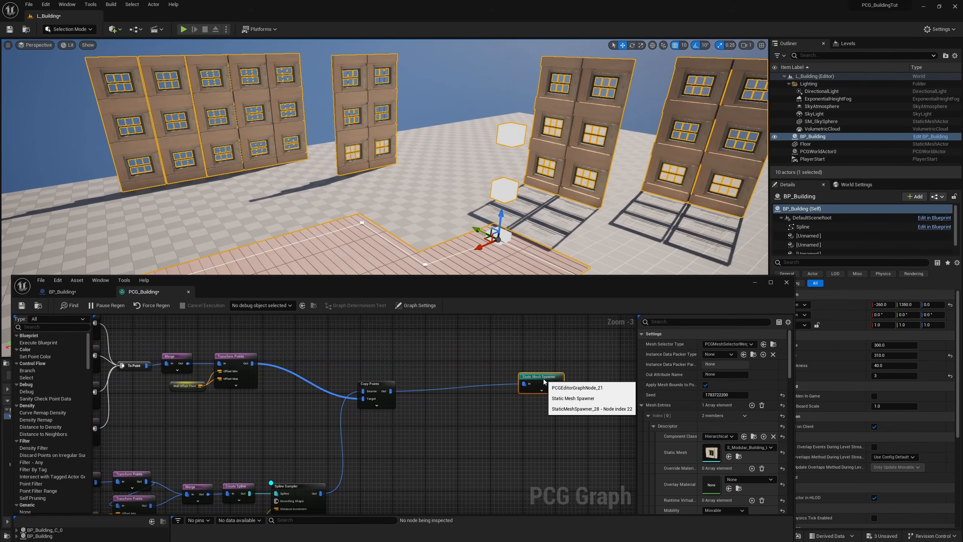
Step: Move the placed building around the level to check the stacked walls, and reset its Location to the default
key(d)
right_drag(531, 235, 442, 241)
key(w)
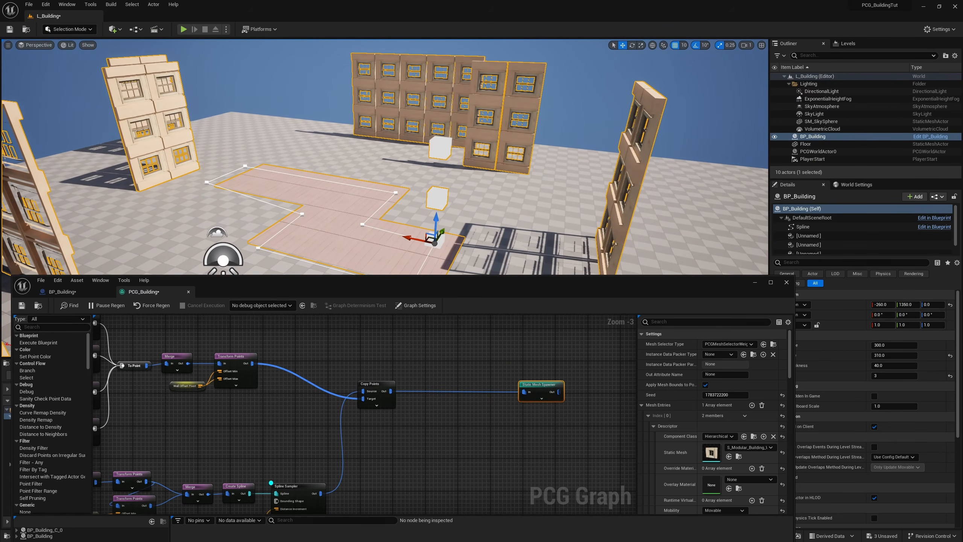
drag(415, 240, 453, 246)
drag(402, 189, 303, 215)
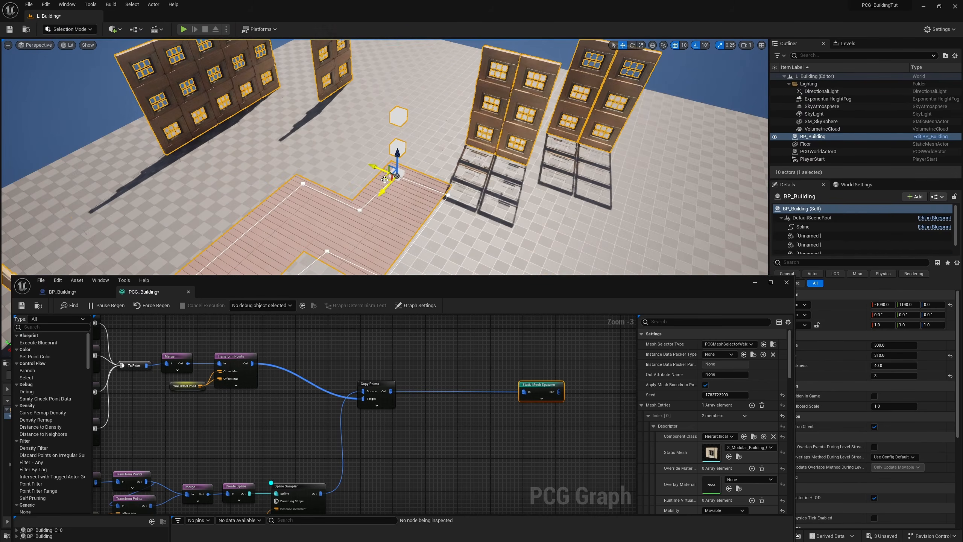
mouse_move(302, 215)
right_down()
mouse_move(347, 217)
mouse_move(307, 229)
right_up()
click(951, 305)
Step: Move the placed building to about X -370, Y 440 to check how its copied walls shift
right_drag(531, 197, 319, 130)
drag(411, 230, 461, 205)
drag(470, 171, 429, 119)
right_drag(478, 162, 446, 167)
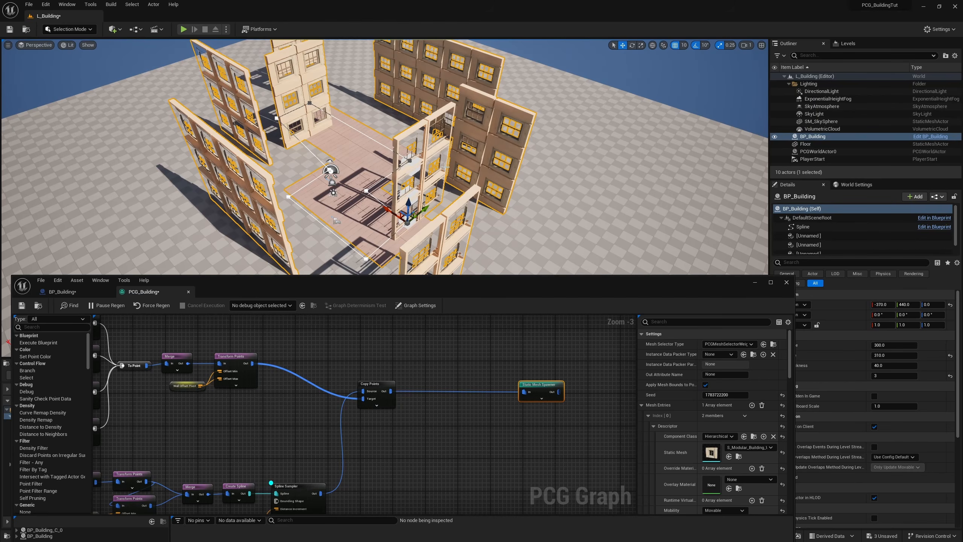
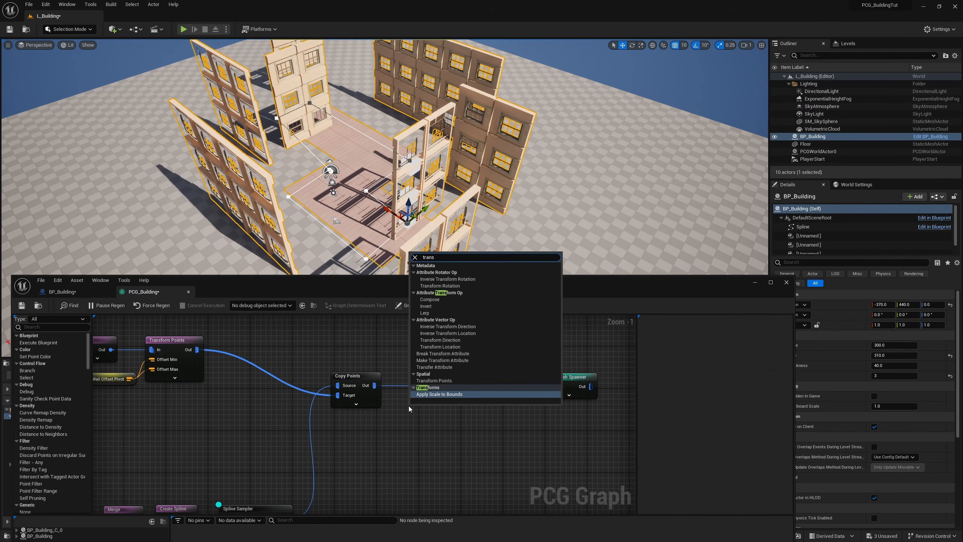
Step: Insert a Transform Points node between Copy Points and the Static Mesh Spawner
key(Up)
key(Return)
ctrl+drag(375, 385, 453, 419)
drag(375, 385, 436, 380)
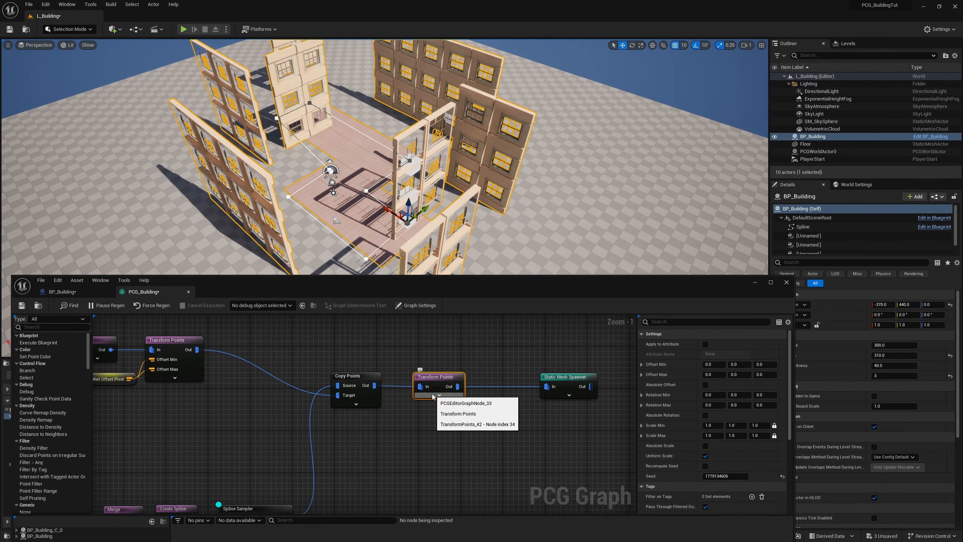
right_drag(488, 411, 446, 375)
Step: Add a graph parameter named FloorCopyOffset to PCG_Building
click(416, 306)
scroll(668, 447, down, 3)
click(707, 407)
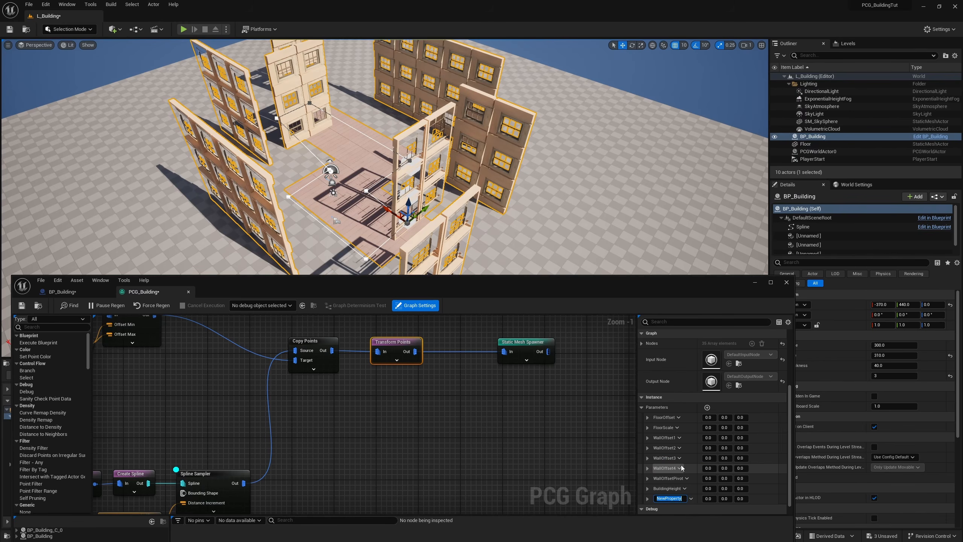
text(FloorCount)
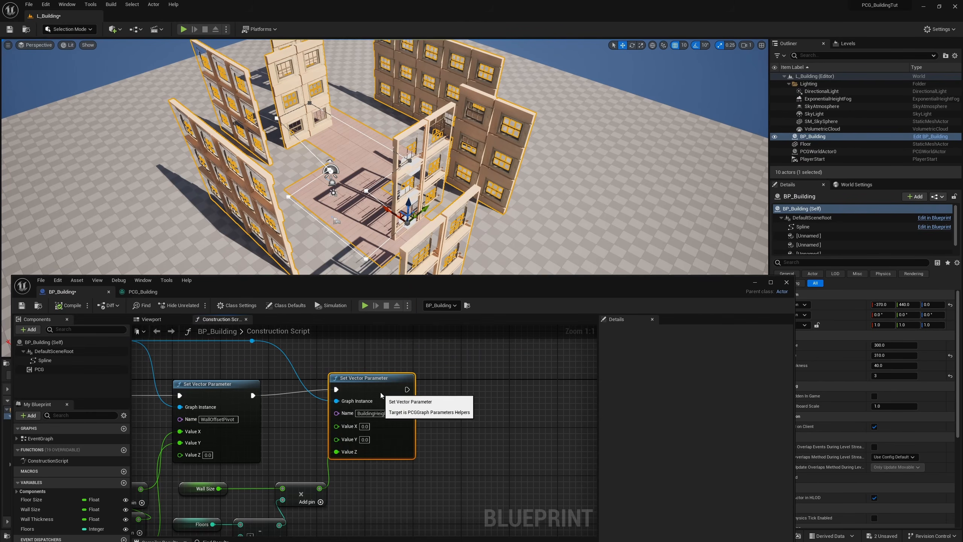
Step: Duplicate the BuildingHeight Set Vector Parameter node in BP_Building, chain it after the original, and set its Name to FloorCopyOffset
drag(381, 396, 474, 397)
key(ctrl+d)
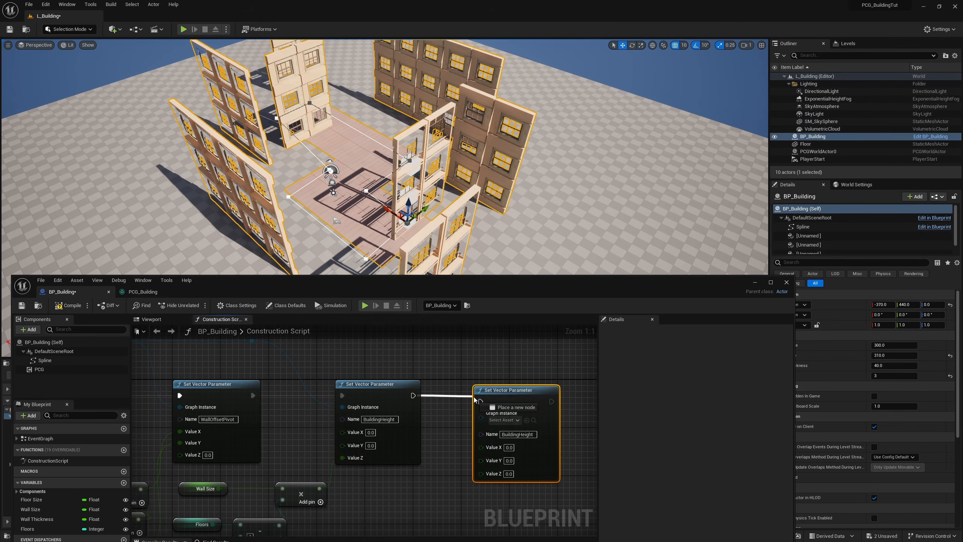
drag(474, 399, 480, 401)
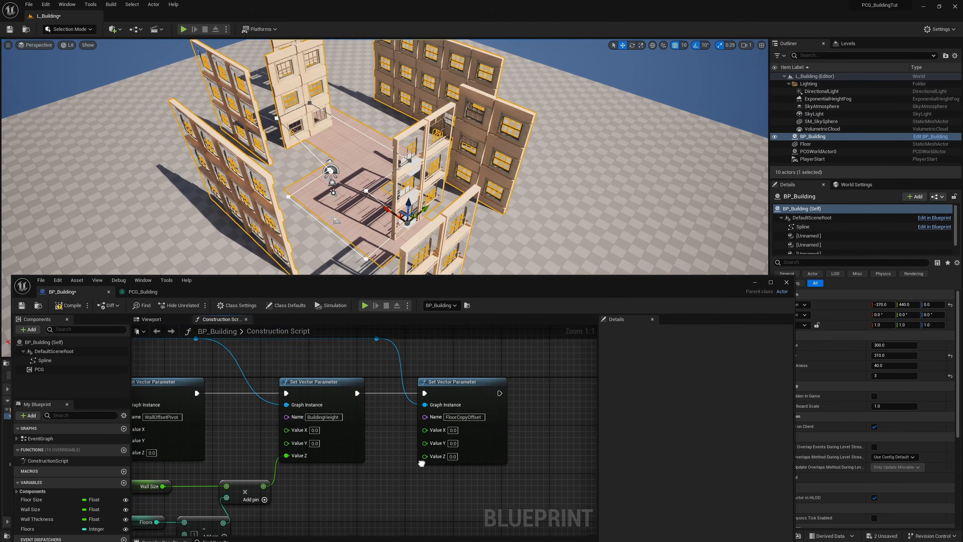
right_drag(421, 465, 488, 422)
Step: Add a Get Actor Location node below the FloorCopyOffset node and split its Return Value into components
right_click(382, 473)
text(get)
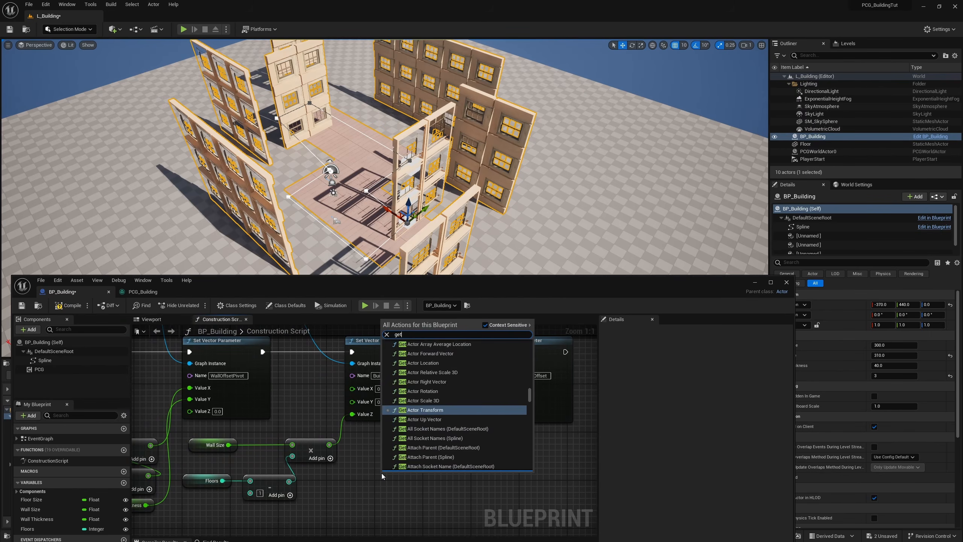
text( actor loca)
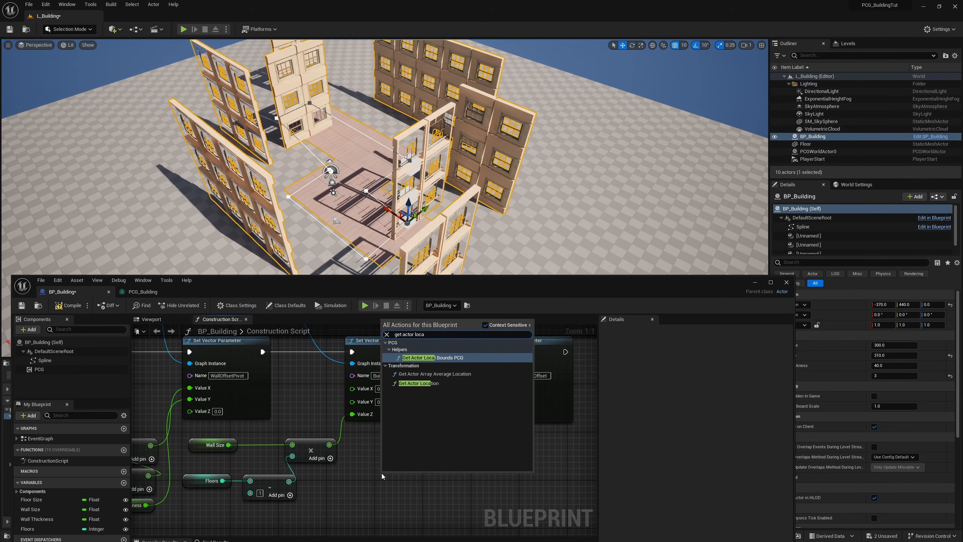
key(Down)
key(Return)
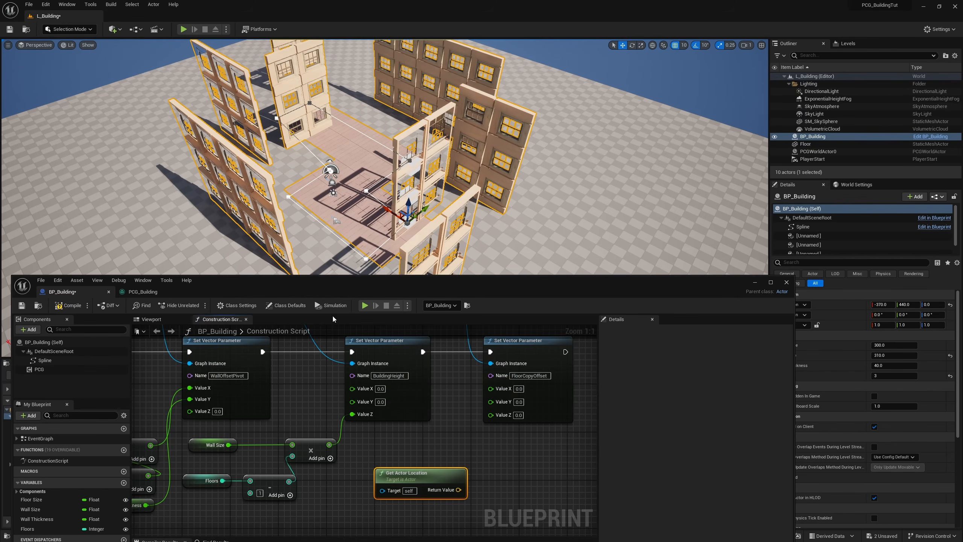
right_drag(309, 333, 294, 309)
right_click(442, 465)
click(435, 480)
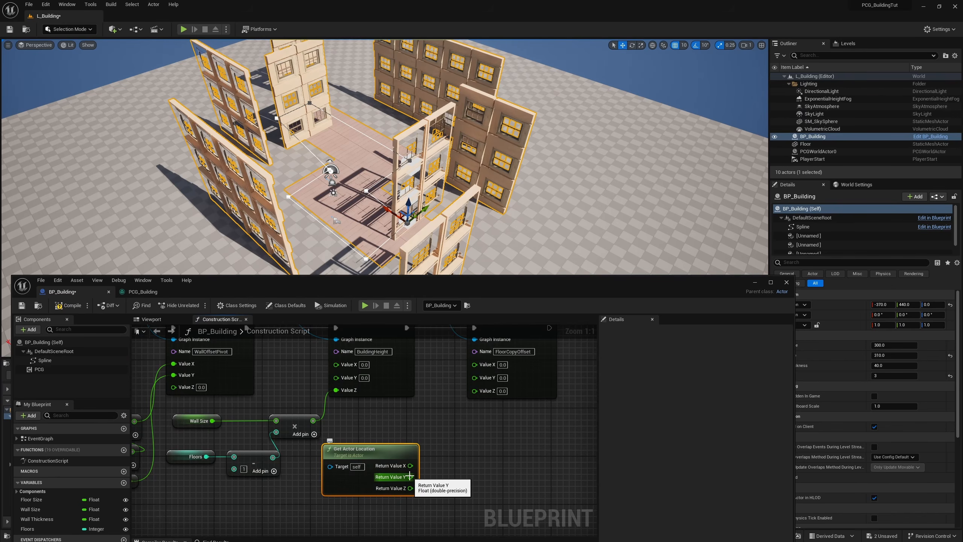
Step: Connect location Y to the FloorCopyOffset node's Value Y, and location X multiplied by -1.0 to its Value Z
drag(411, 477, 481, 378)
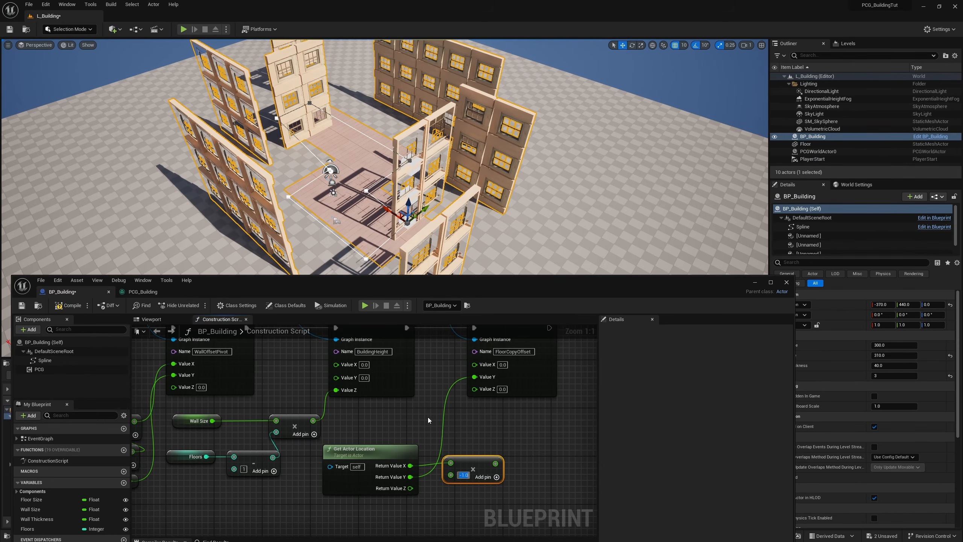
drag(495, 463, 474, 388)
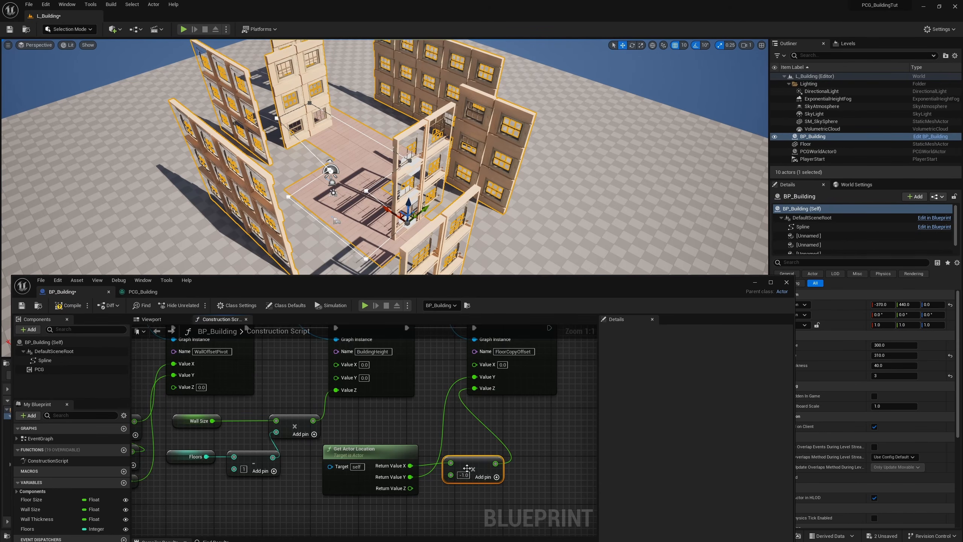
right_drag(467, 469, 439, 412)
Step: Duplicate the -1.0 Multiply node and route location Z through it to the FloorCopyOffset node's Value X
key(ctrl+d)
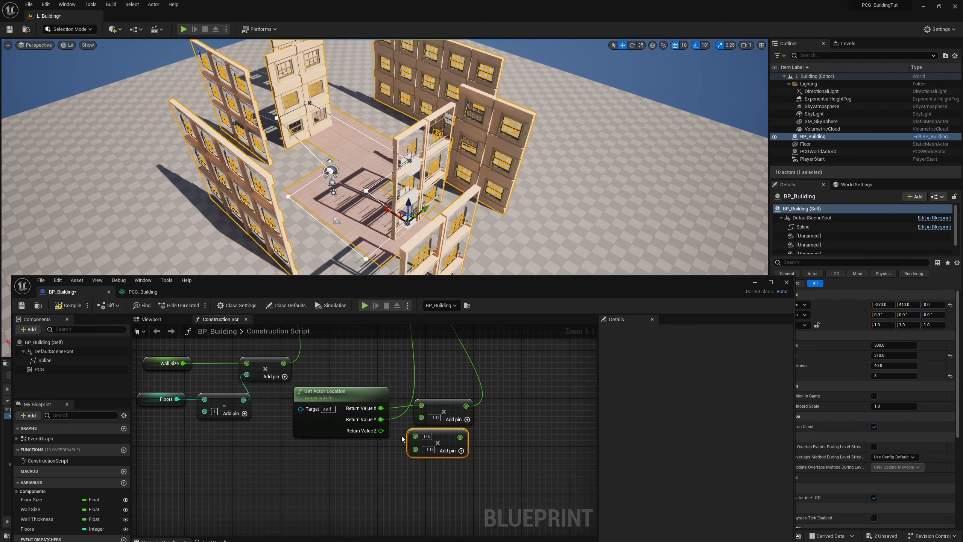
drag(382, 432, 415, 436)
right_drag(416, 436, 402, 512)
drag(447, 513, 433, 385)
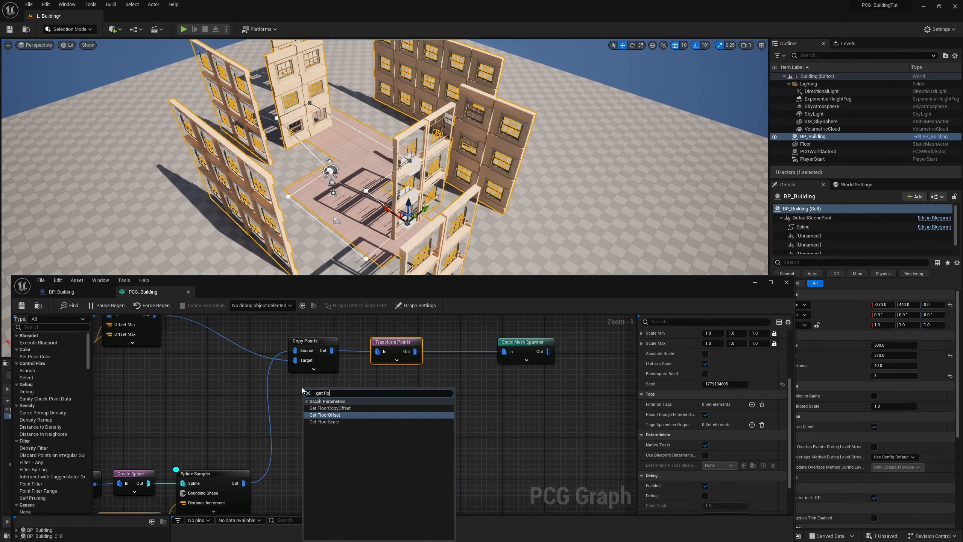
Step: Add a Get FloorCopyOffset node in PCG_Building and connect it to the new Transform Points' Offset Min and Offset Max
key(Up)
key(Return)
click(408, 361)
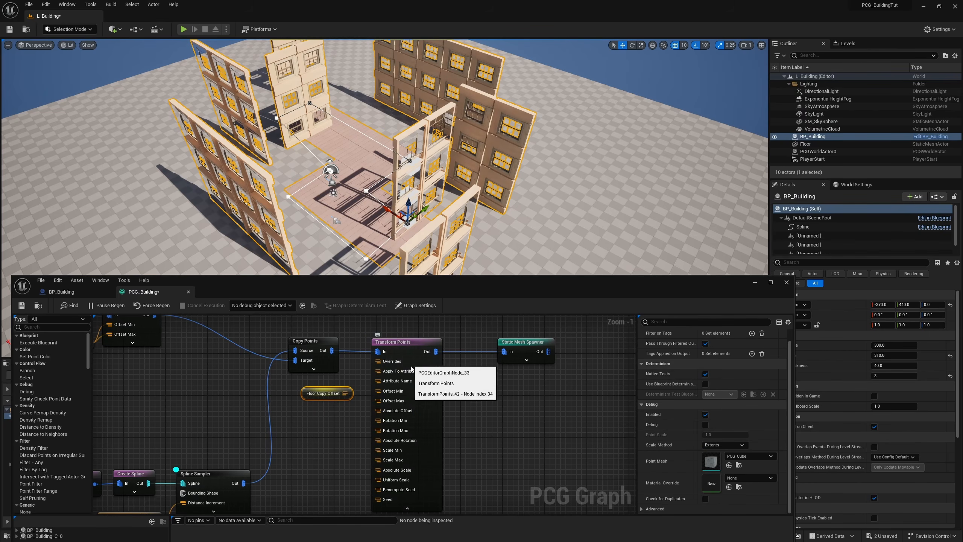
right_drag(455, 450, 466, 444)
drag(357, 386, 391, 385)
drag(357, 386, 390, 394)
click(418, 501)
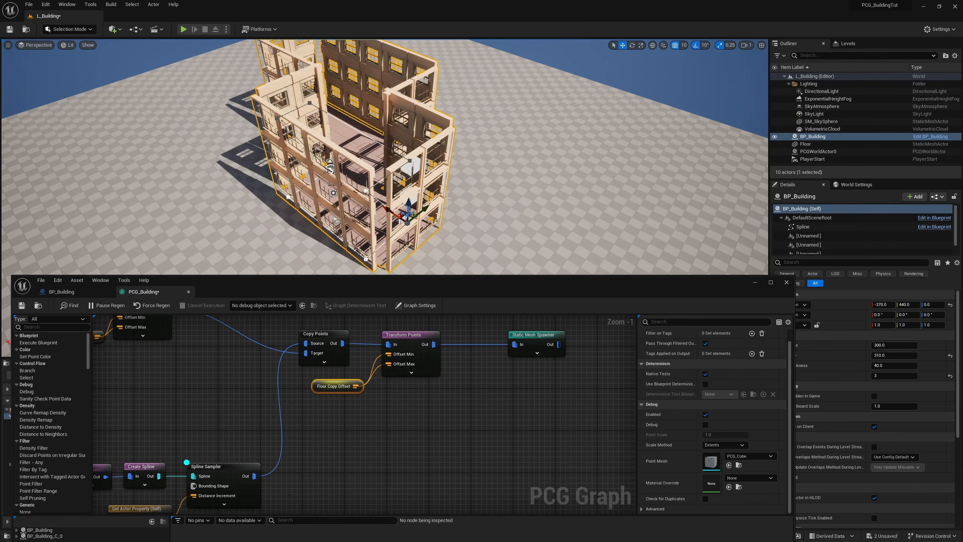
Step: Move the placed building along Y to about 1650 to check that the copied walls follow it
mouse_move(474, 190)
right_down()
mouse_move(486, 152)
mouse_move(465, 184)
mouse_move(467, 201)
mouse_move(472, 193)
right_up()
key(w)
key(s)
drag(435, 220, 272, 248)
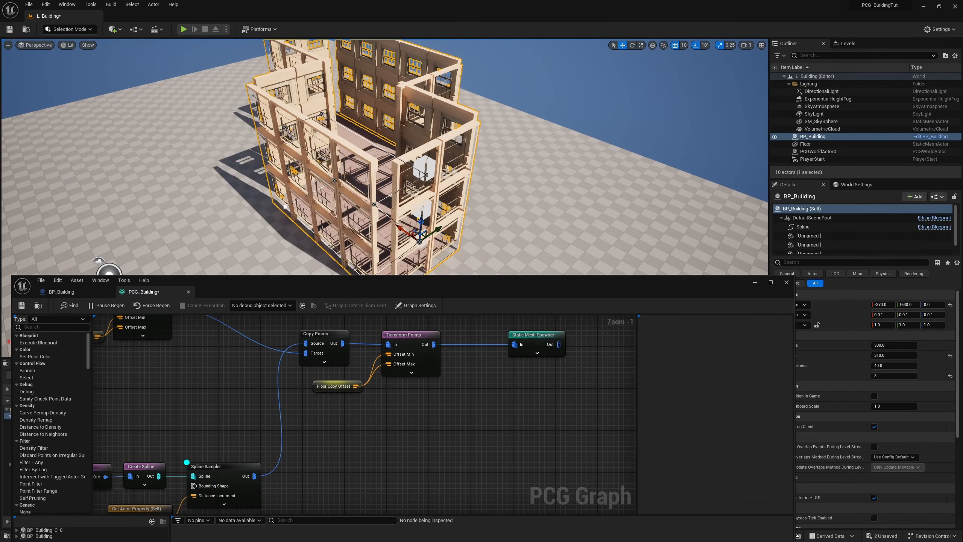
Step: Set the first Rotation Min and Rotation Max value of the new Transform Points node to 180
right_drag(452, 402, 449, 400)
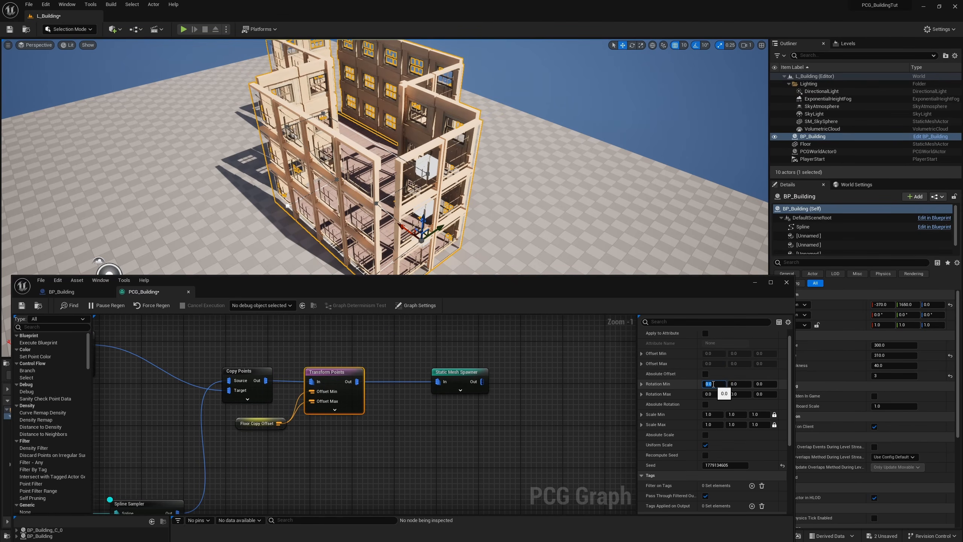
text(80)
key(Tab)
key(Return)
right_drag(531, 182, 567, 154)
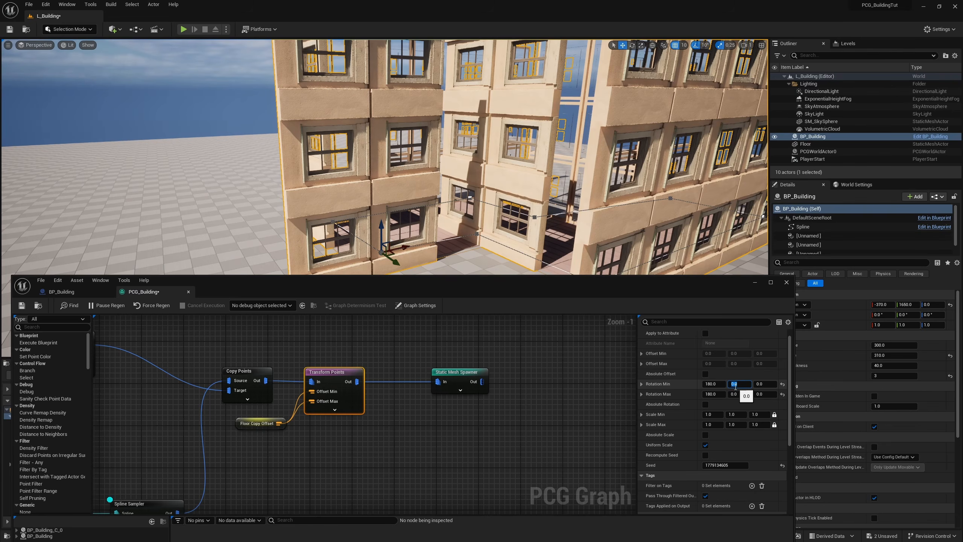
Step: Set the second Rotation Min and Rotation Max value of the Transform Points node to 90
text(90)
click(736, 394)
text(90)
key(Return)
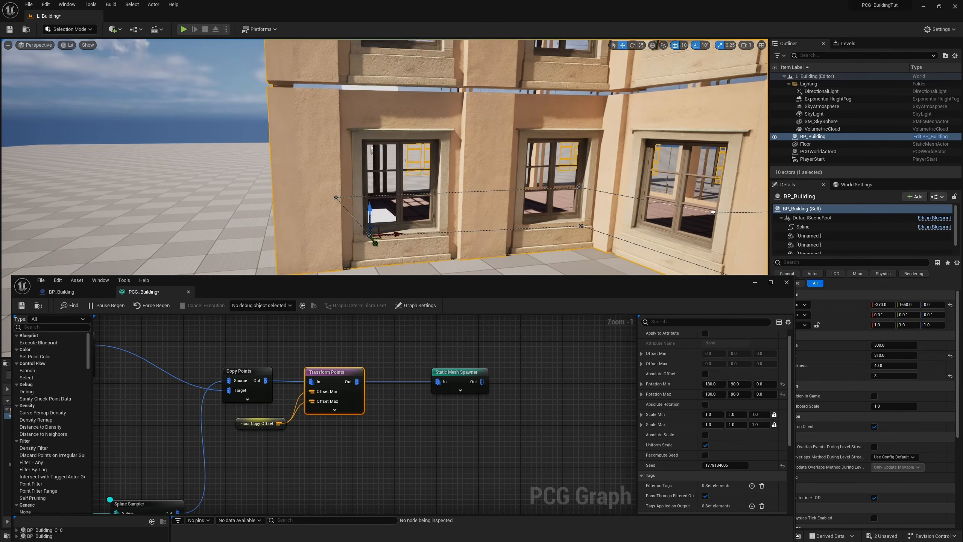
right_drag(493, 159, 493, 160)
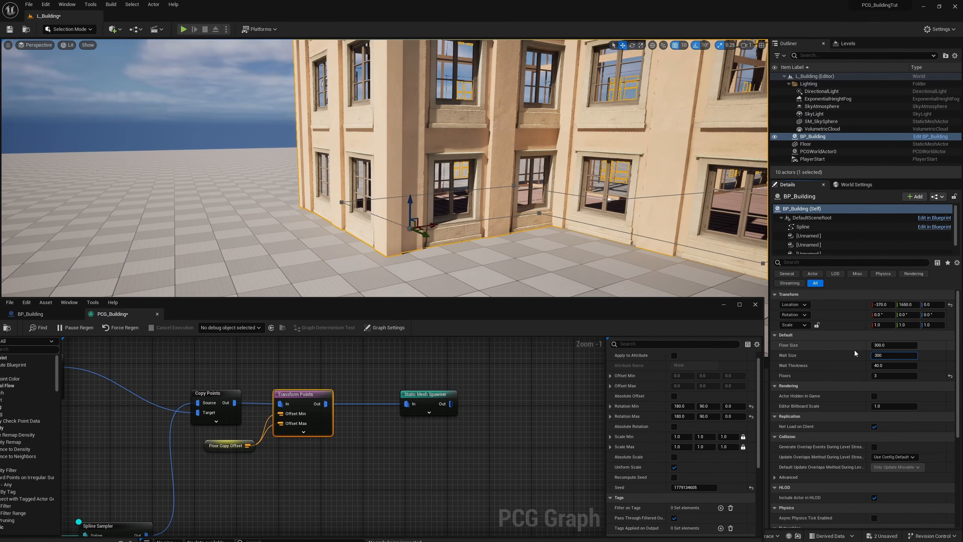
Step: Set the placed building's Wall Size to 310
key(BackSpace)
text(10)
key(Return)
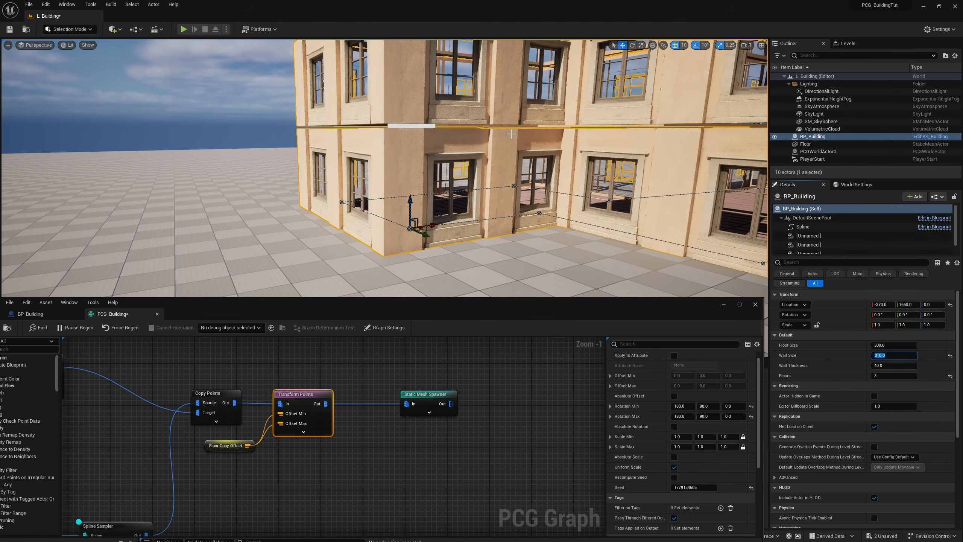
Step: Disconnect the Wall Size Get Actor Property node from the Spline Sampler's Distance Increment
drag(349, 309, 459, 250)
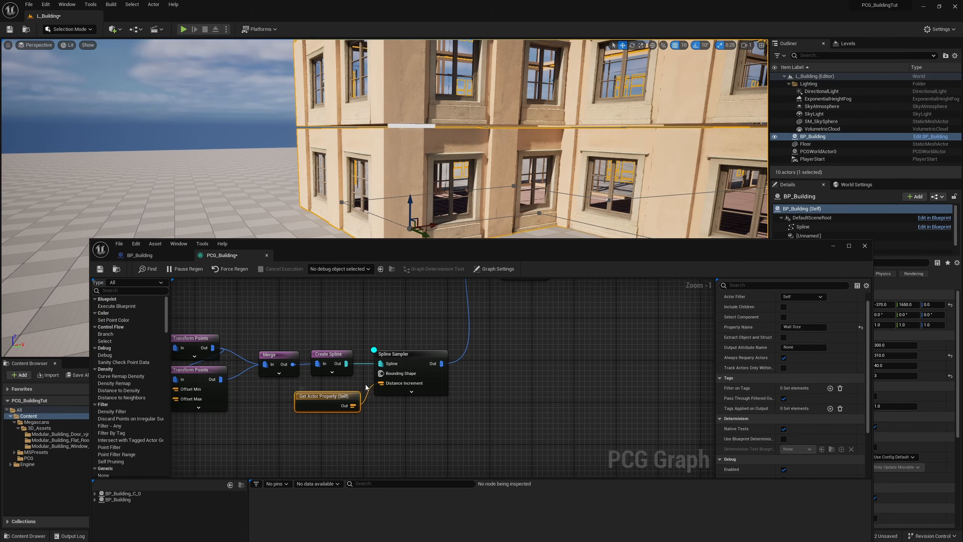
right_drag(346, 324, 439, 329)
mouse_move(494, 329)
mouse_down()
mouse_move(509, 409)
mouse_move(501, 335)
mouse_up()
drag(520, 426, 515, 437)
click(417, 428)
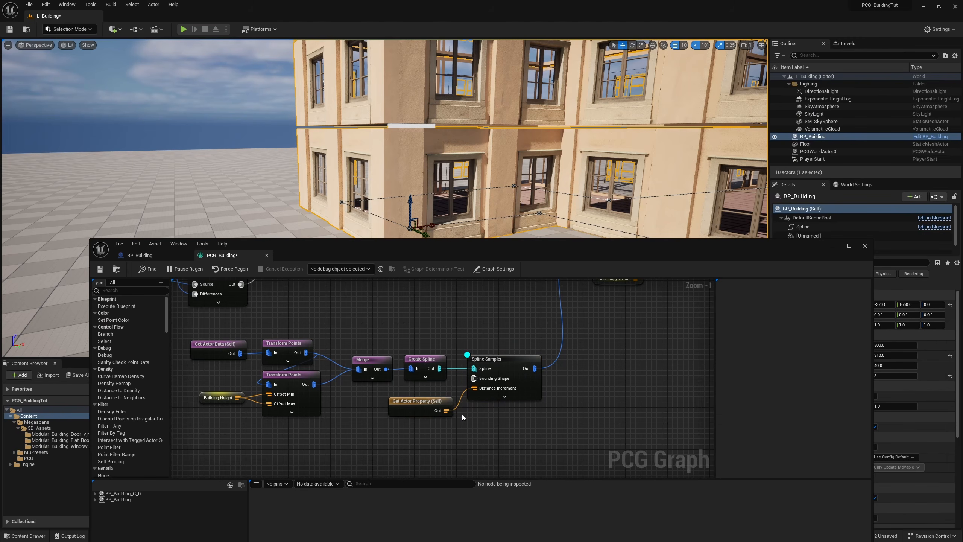
alt+click(446, 410)
click(502, 375)
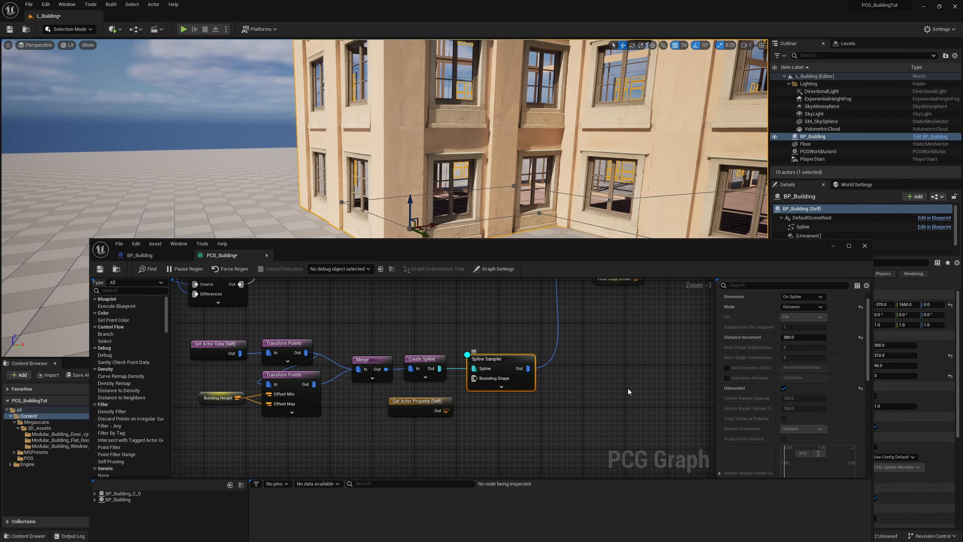
Step: Wrap the disconnected Get Actor Property node in a comment reading "If Wall is Square in Height"
drag(463, 433, 407, 405)
key(c)
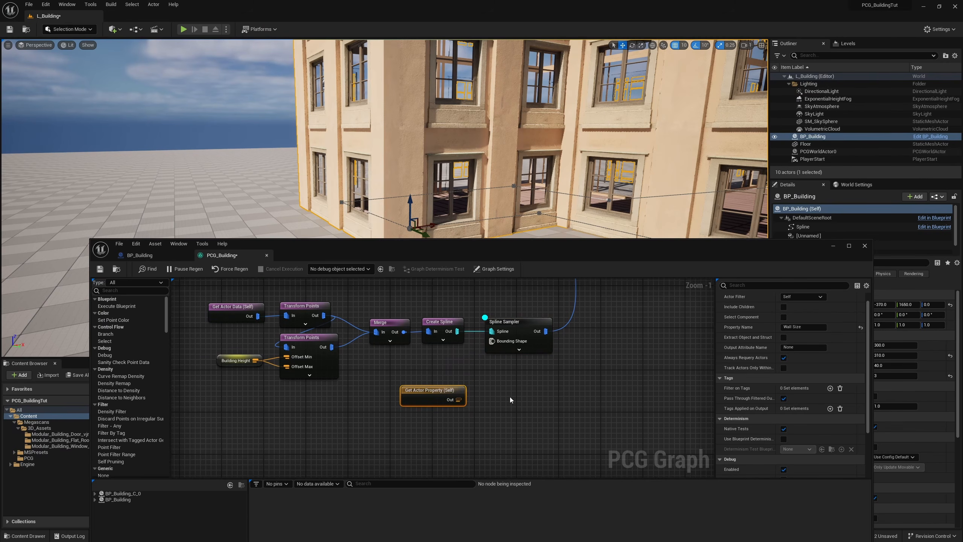
text(If Wall is Square in Height)
key(Return)
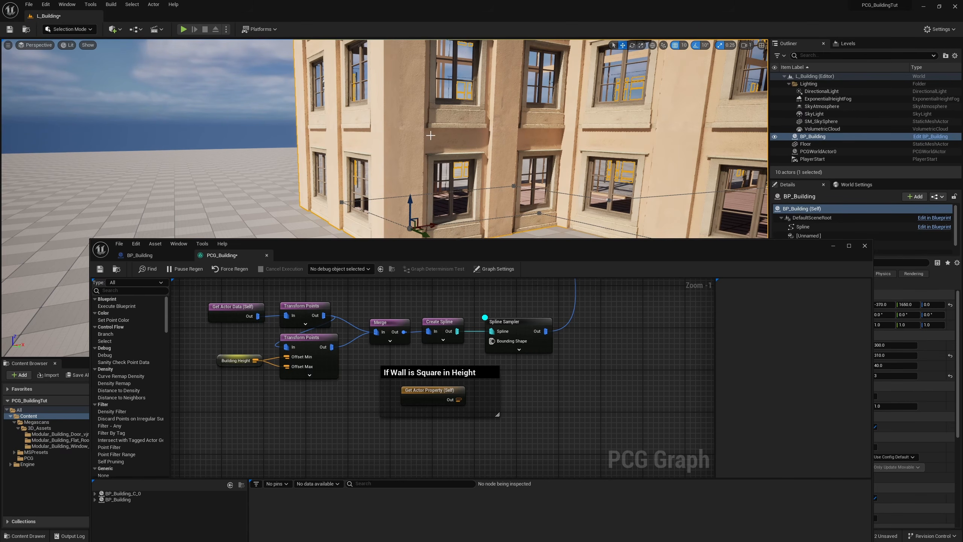
Step: Set the placed building's Floors to 2, 3 and 4 in turn to check how the walls stack
key(s)
right_drag(481, 138, 499, 159)
drag(727, 251, 505, 366)
text(2)
key(Return)
text(3)
key(Return)
text(4)
key(Return)
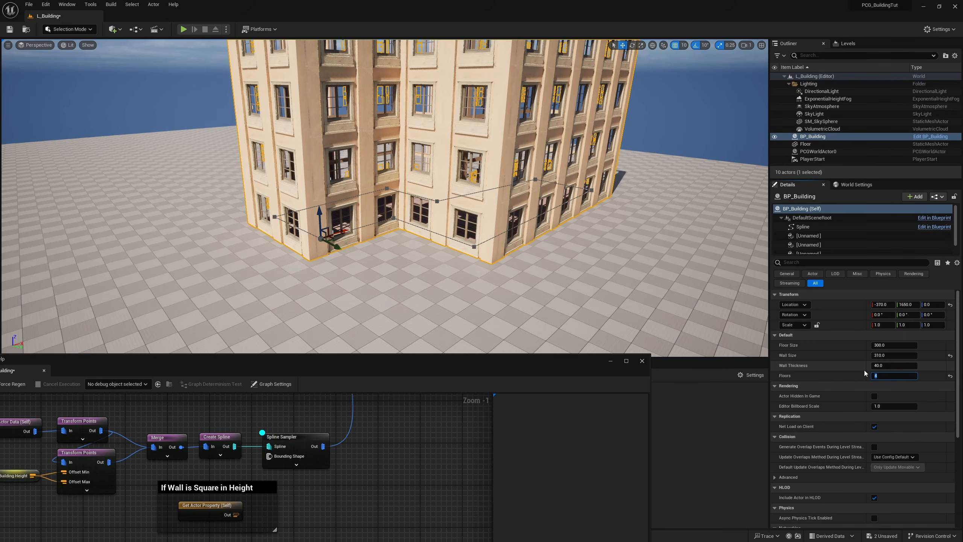
Step: Lower the building's Floors to 2 and finally to 1 to check the single-storey case
text(2)
key(Return)
text(1)
key(Return)
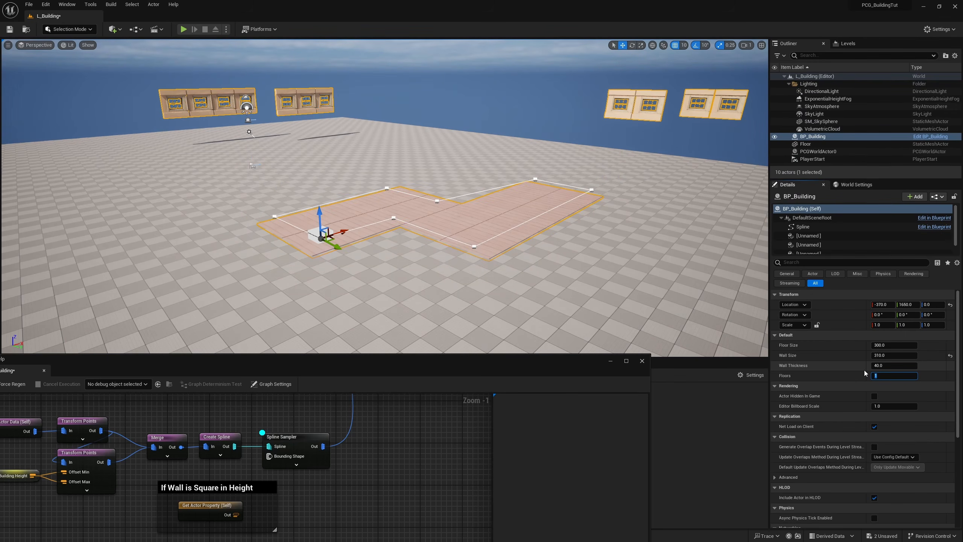
mouse_move(569, 246)
right_down()
mouse_move(554, 239)
mouse_move(576, 235)
right_up()
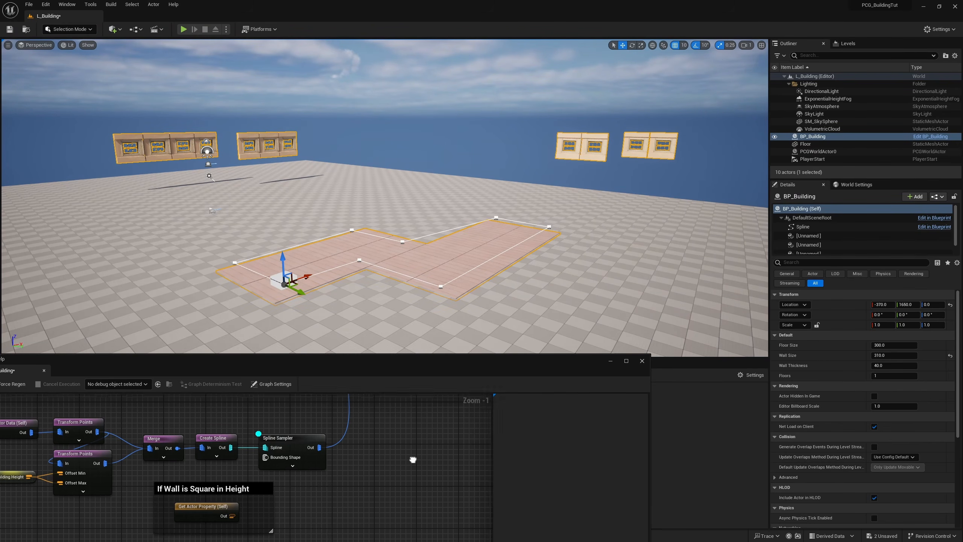
Step: Shift Copy Points and the nodes following it away from the wall Transform Points node to make room
scroll(394, 478, down, 4)
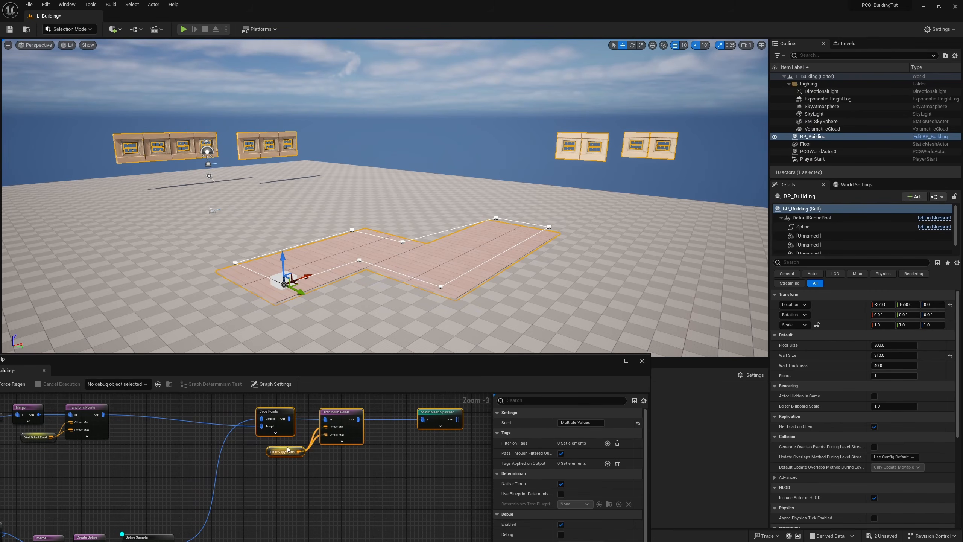
click(243, 492)
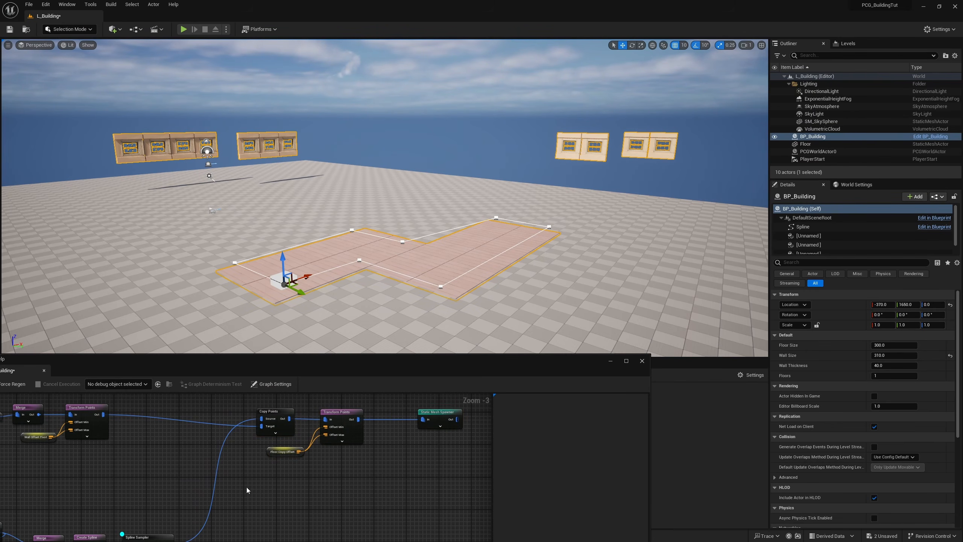
drag(243, 401, 315, 474)
right_drag(192, 504, 310, 466)
drag(310, 465, 94, 531)
click(307, 451)
right_drag(307, 450, 238, 499)
Step: Add a Branch node in the gap between the wall Transform Points and Copy Points
right_click(219, 478)
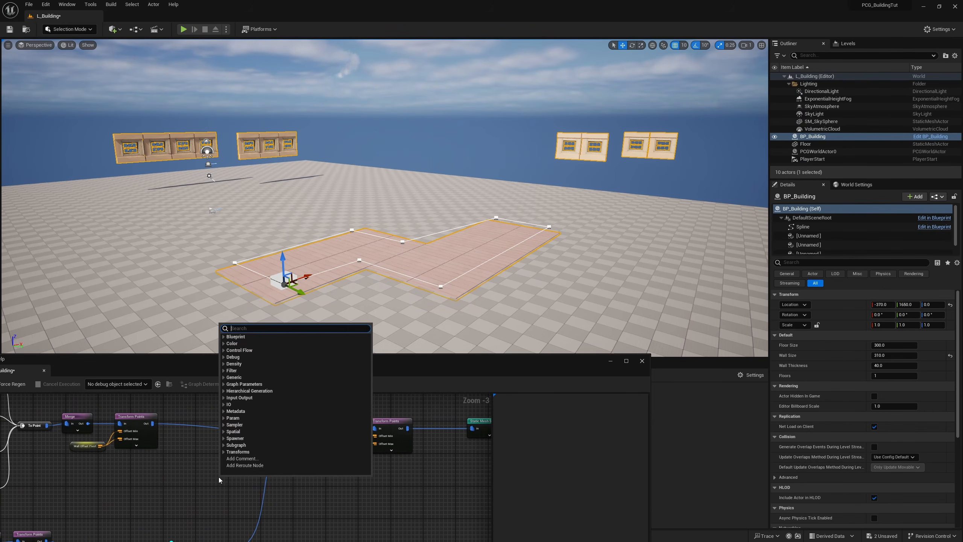
text(branch)
key(Return)
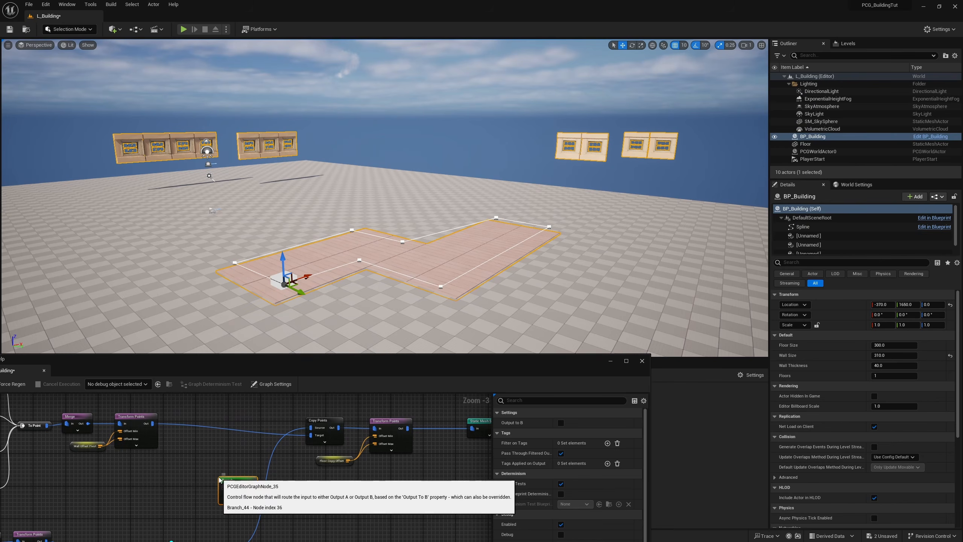
drag(221, 480, 202, 440)
right_drag(201, 440, 261, 443)
scroll(261, 443, up, 1)
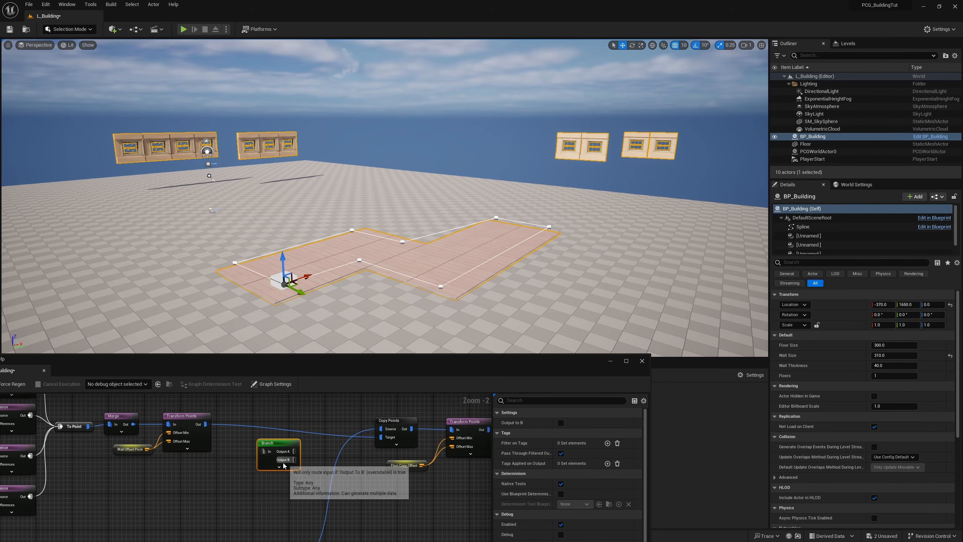
drag(292, 451, 314, 471)
click(212, 483)
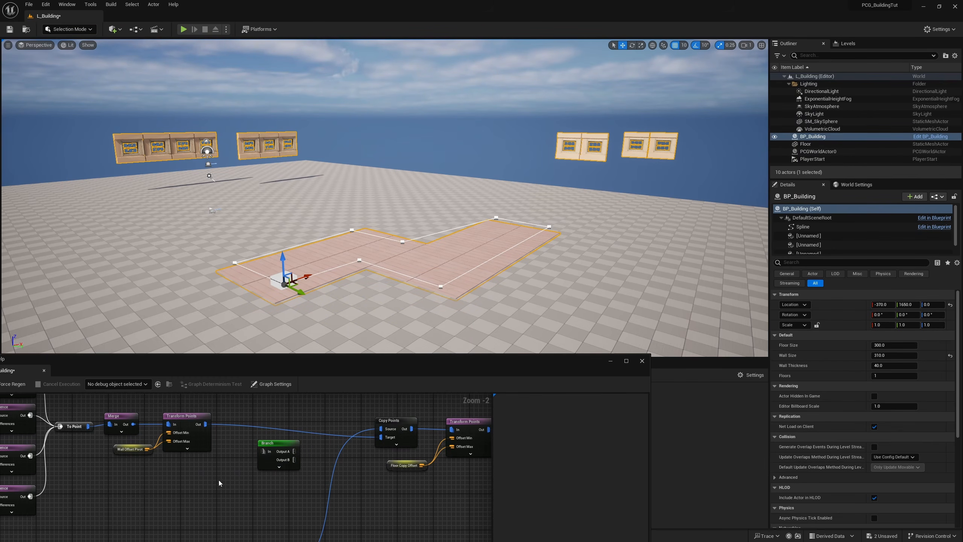
Step: Route the wall Transform Points output through the Branch, with Output A going to Copy Points' Target
drag(205, 424, 386, 440)
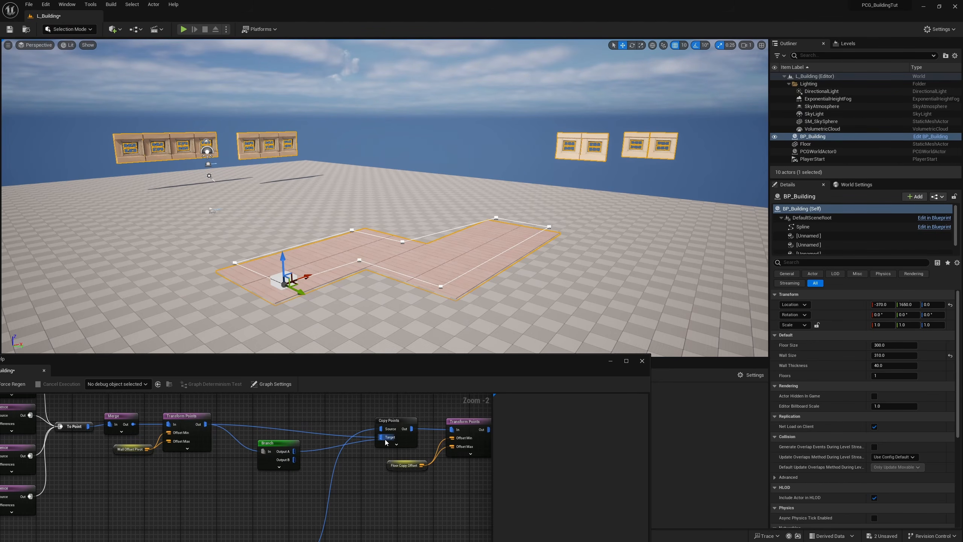
drag(284, 445, 268, 431)
right_drag(269, 433, 161, 455)
scroll(212, 456, down, 1)
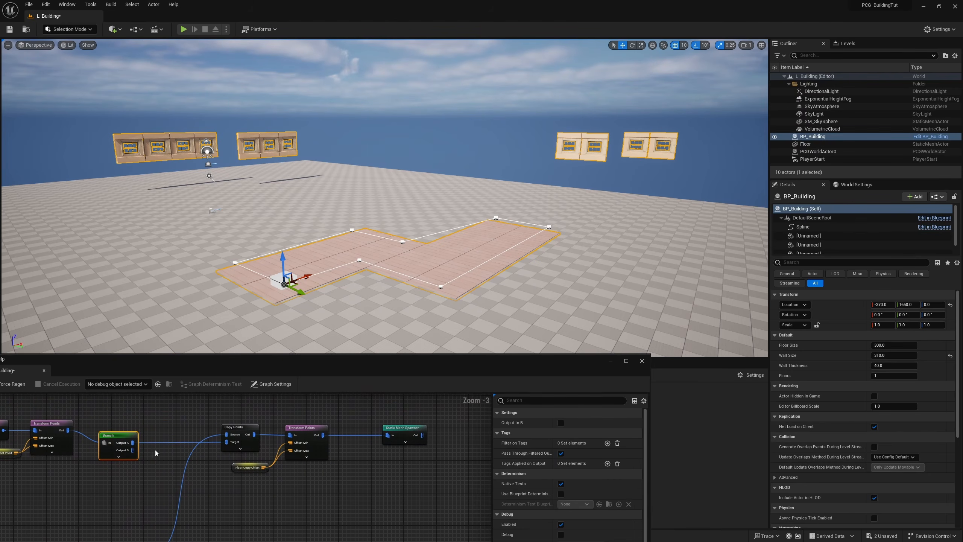
Step: Connect the Branch node's Output B directly to the Static Mesh Spawner, bypassing Copy Points
drag(133, 450, 393, 509)
right_drag(261, 491, 403, 481)
scroll(262, 437, up, 2)
drag(265, 421, 295, 417)
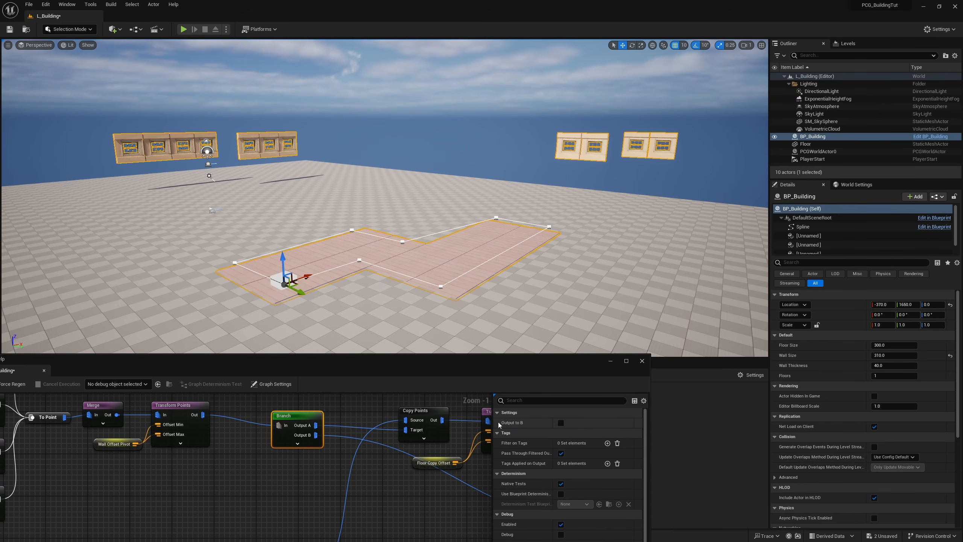
Step: Add a Boolean graph parameter named SingleFloor to the PCG graph
click(271, 384)
drag(419, 370, 411, 265)
scroll(507, 449, down, 5)
click(556, 369)
click(529, 473)
click(531, 495)
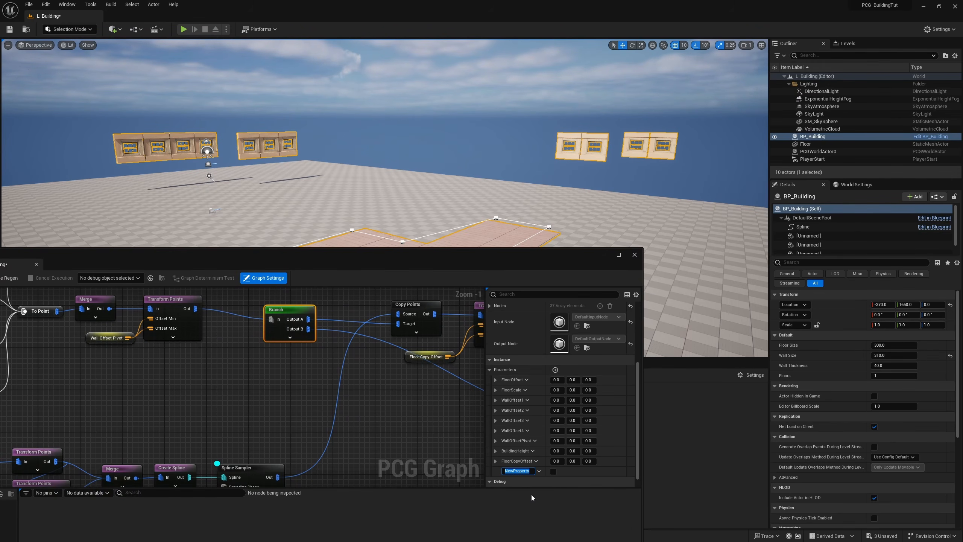
text(Single Fl)
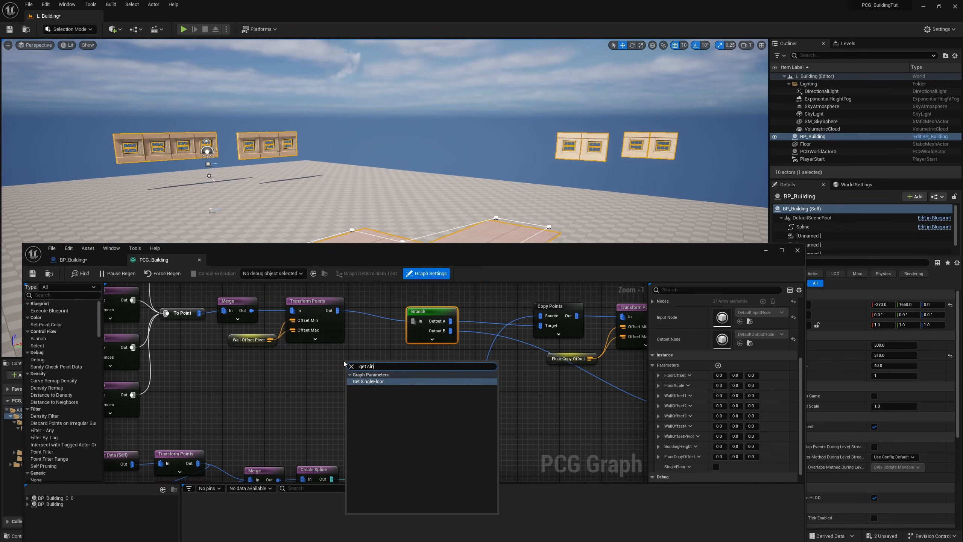
Step: Add a Get SingleFloor node and wire it into the Branch node's Output To B override
click(346, 364)
click(432, 340)
drag(382, 367, 420, 341)
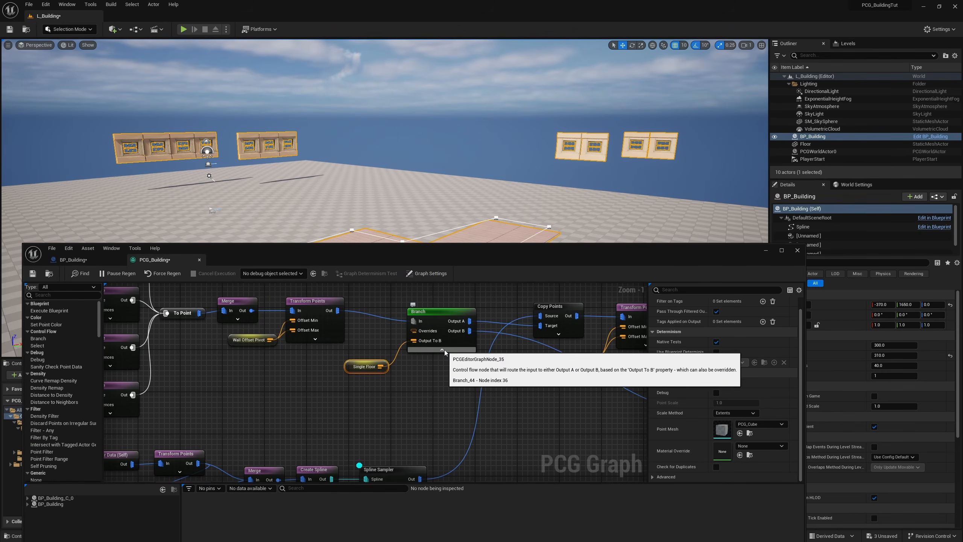
click(442, 349)
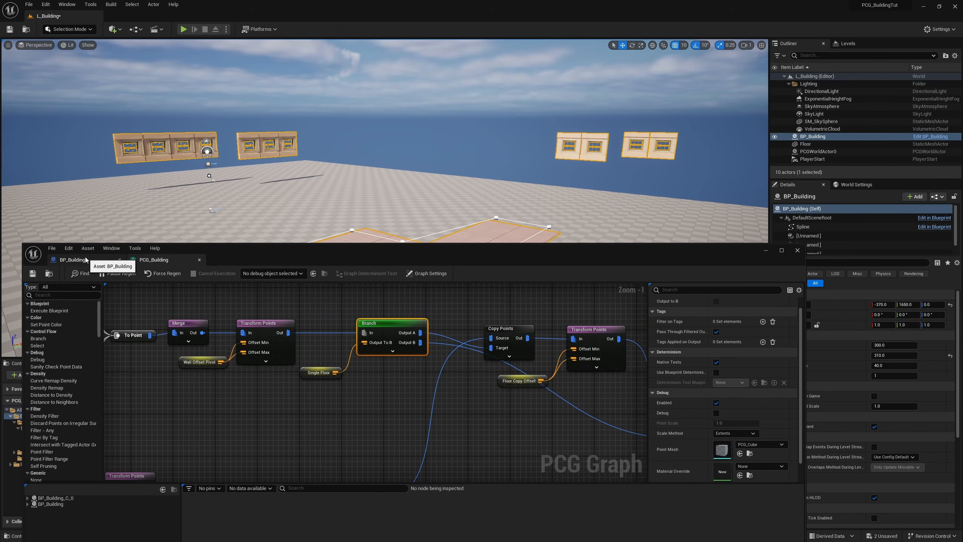
Step: In the BP_Building construction script, add a Set Bool Parameter node on the graph instance and chain it after the FloorCopyOffset node
click(85, 258)
right_drag(524, 401, 387, 457)
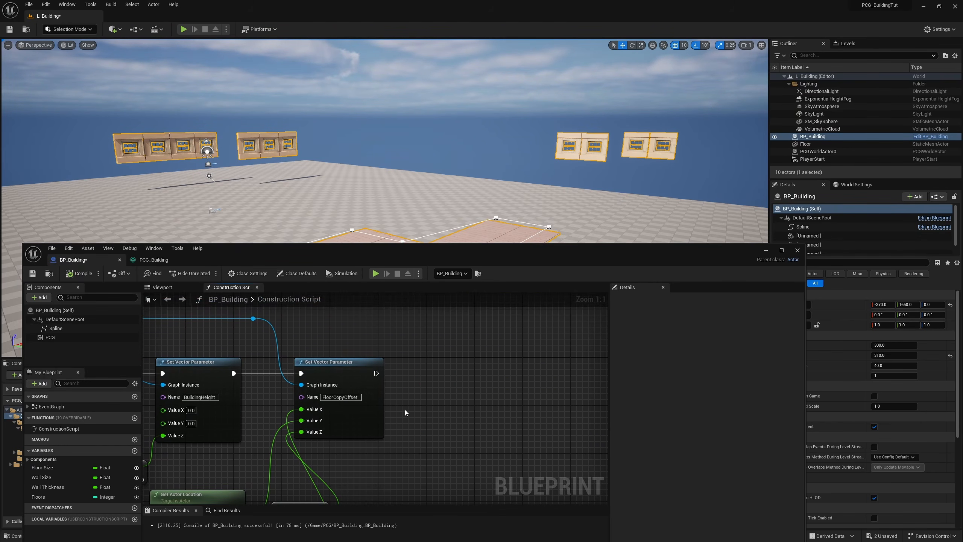
drag(253, 318, 432, 369)
text(set)
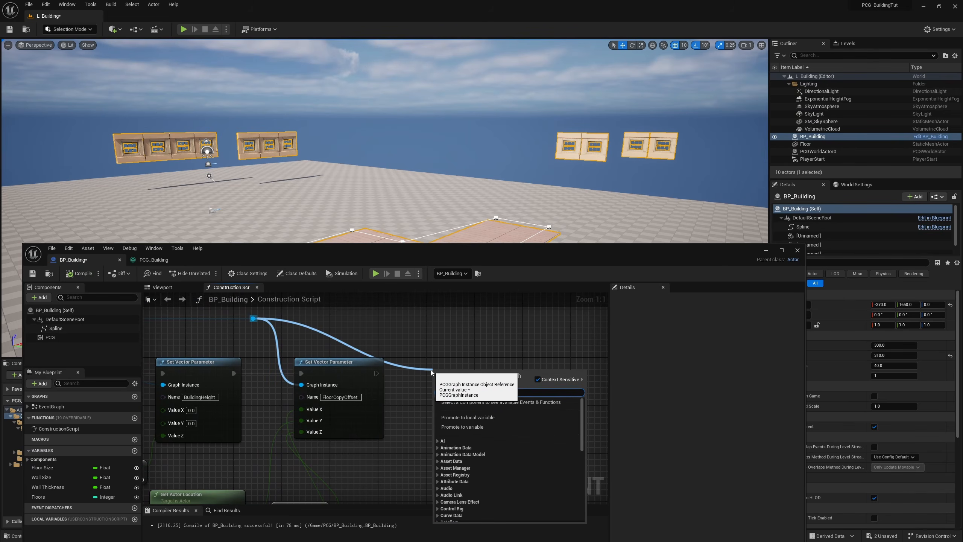
text( boo)
key(Return)
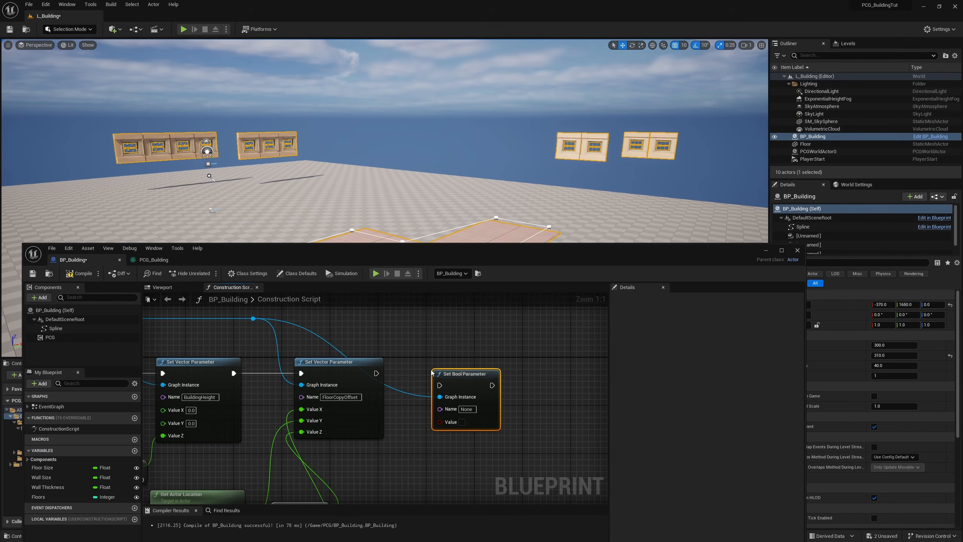
right_click(422, 455)
click(381, 472)
right_drag(381, 472, 403, 416)
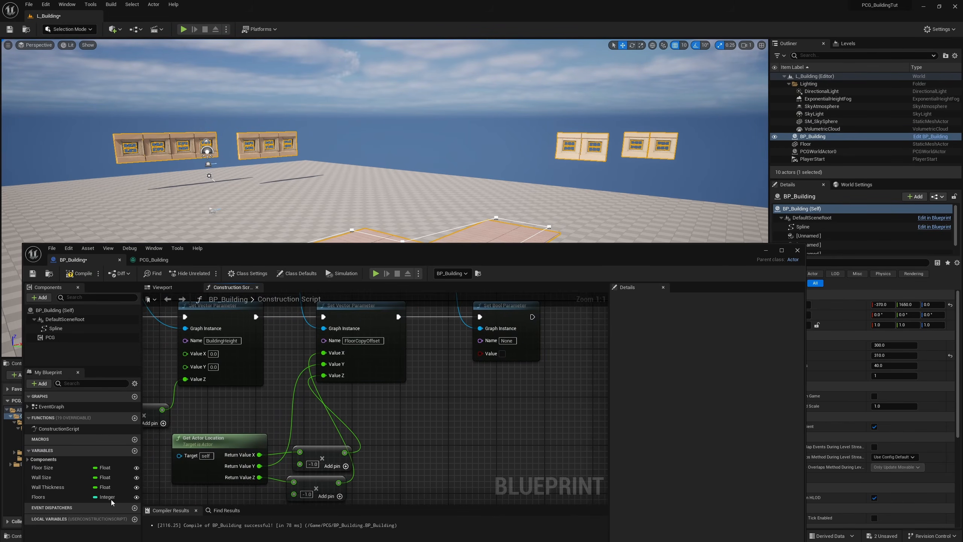
Step: Set the Bool parameter's name to SingleFloor and drive its value with a Floors == 1 comparison
drag(51, 498, 423, 398)
text(==)
key(Return)
drag(448, 404, 440, 397)
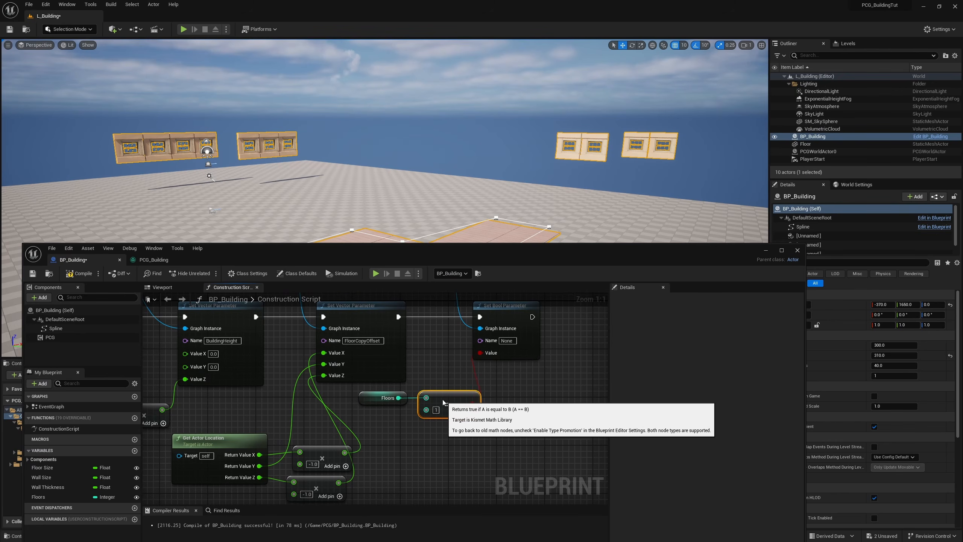
drag(383, 418, 359, 391)
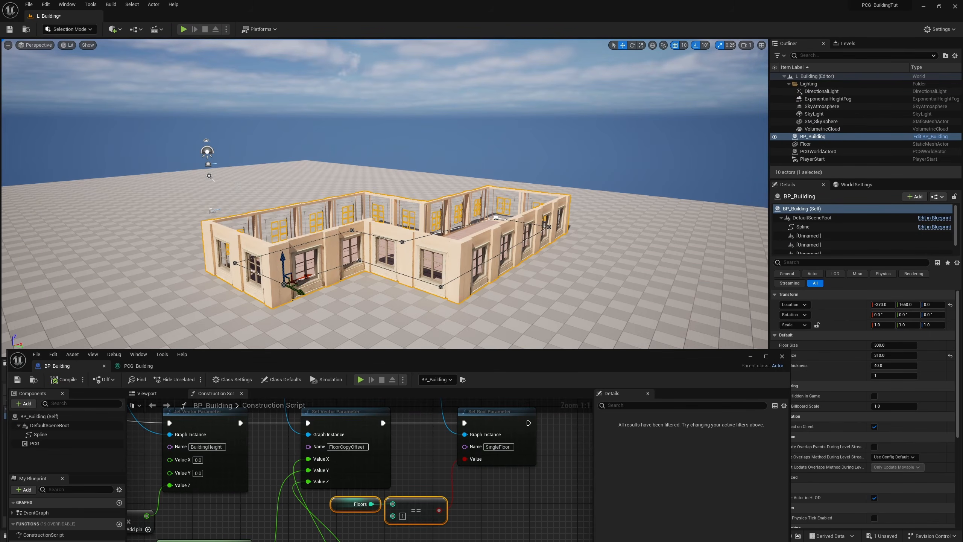
Step: Test the branch by setting the building's Floors to 2, 3 and back to 2
click(878, 376)
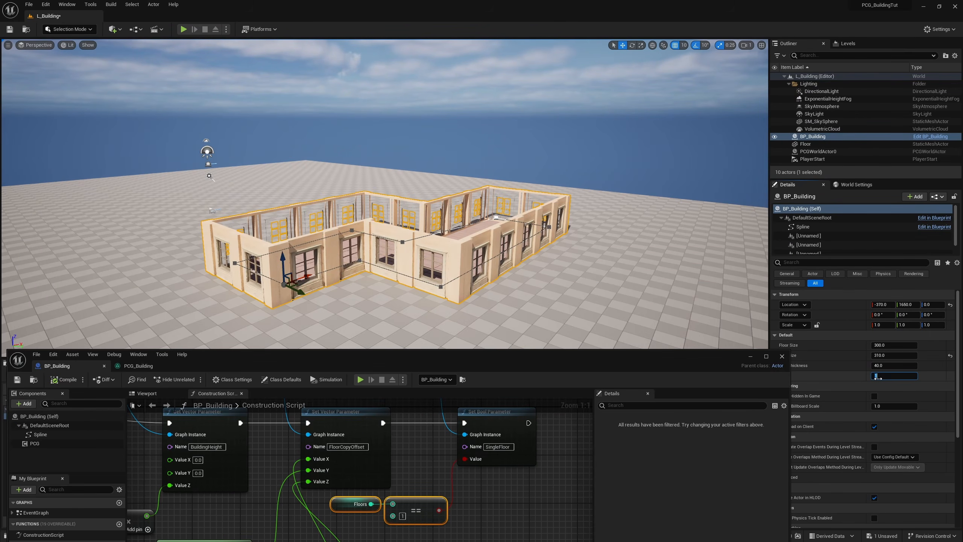
text(2)
key(Return)
text(3)
key(Return)
text(2)
key(Return)
Step: Tidy the PCG graph by moving the Copy Points group below the Branch and aligning the Static Mesh Spawner with the Branch
click(139, 366)
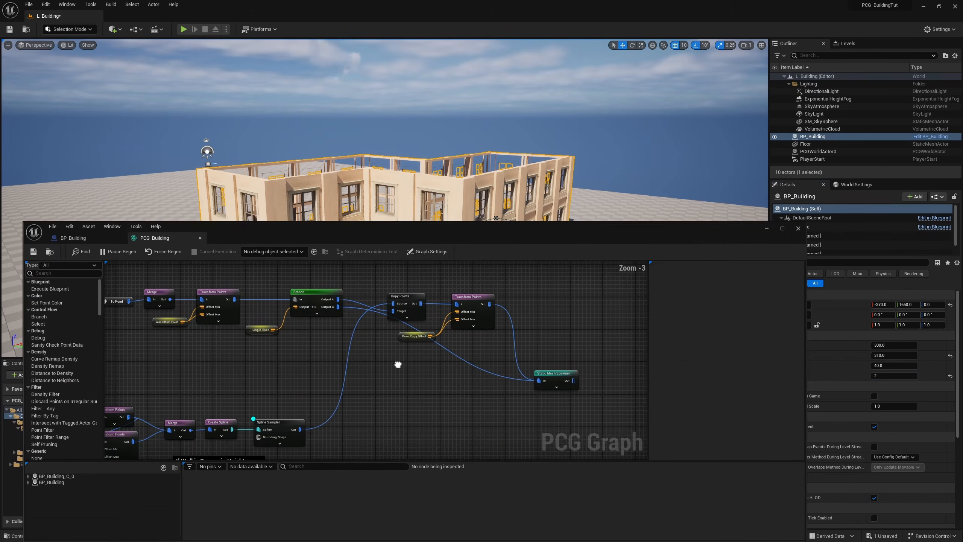
right_drag(398, 364, 409, 362)
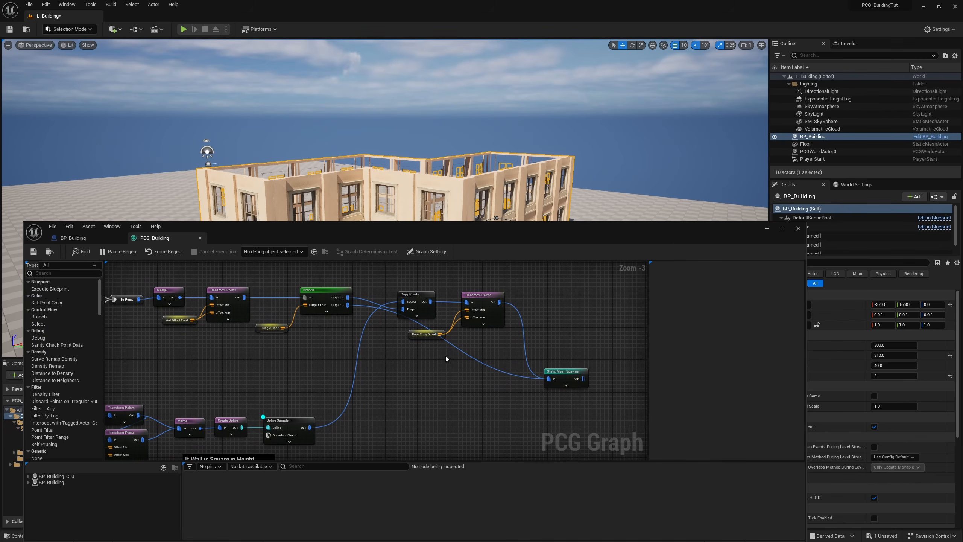
right_drag(323, 357, 462, 356)
right_drag(419, 418, 426, 361)
mouse_move(470, 335)
mouse_down()
mouse_move(310, 380)
mouse_move(204, 395)
mouse_up()
right_drag(444, 314, 402, 380)
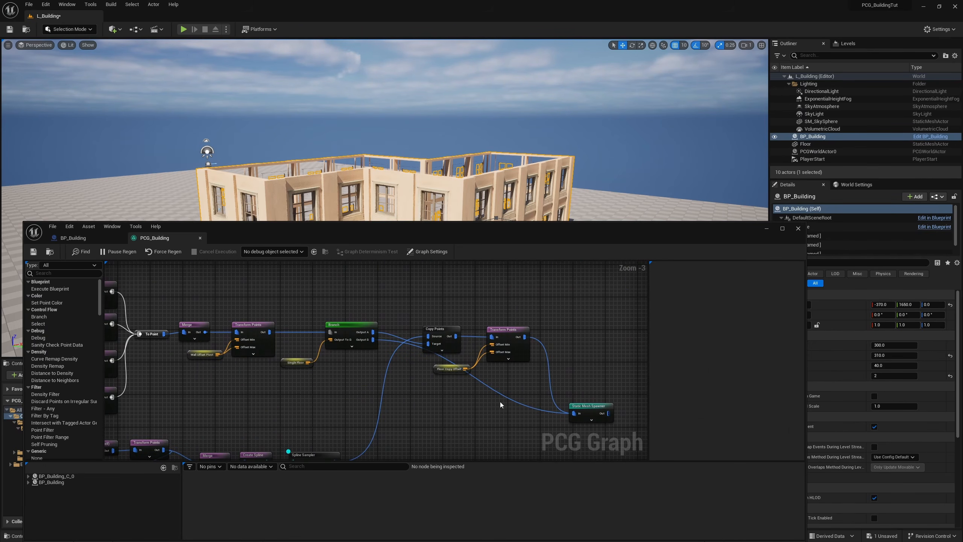
drag(527, 328, 420, 390)
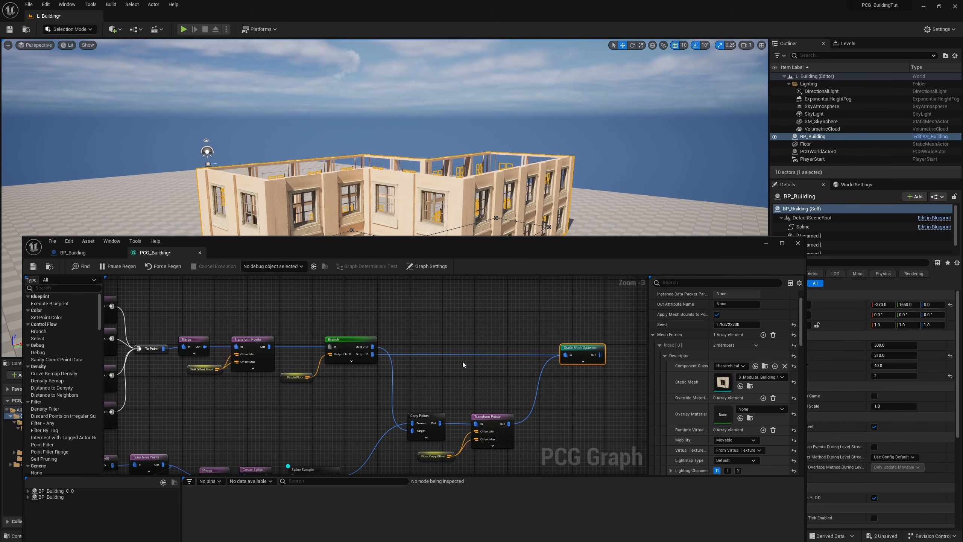
drag(590, 317, 591, 345)
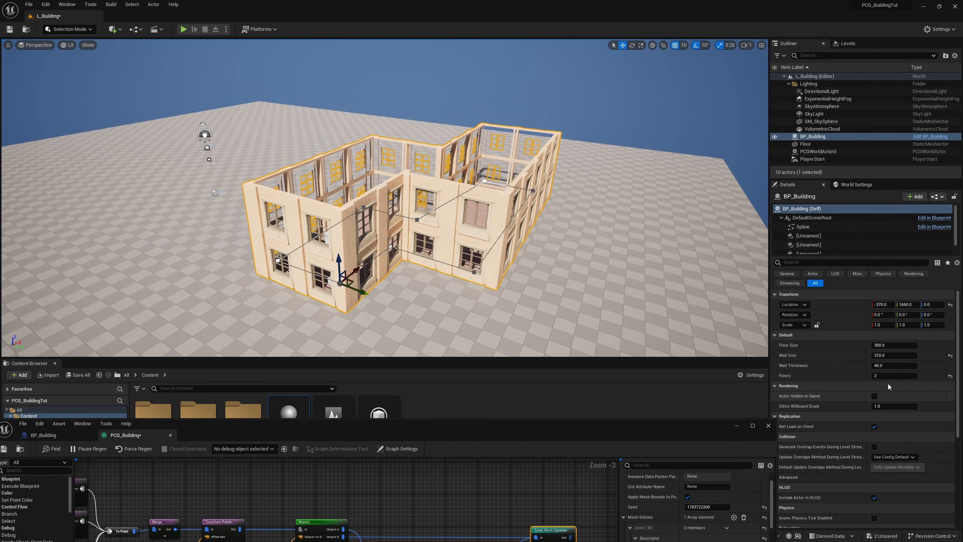
Step: Test the building with Floors set to 4, 2, 3, 4 and 5, and inspect the stacked walls from inside
click(885, 376)
text(4)
key(Return)
text(2)
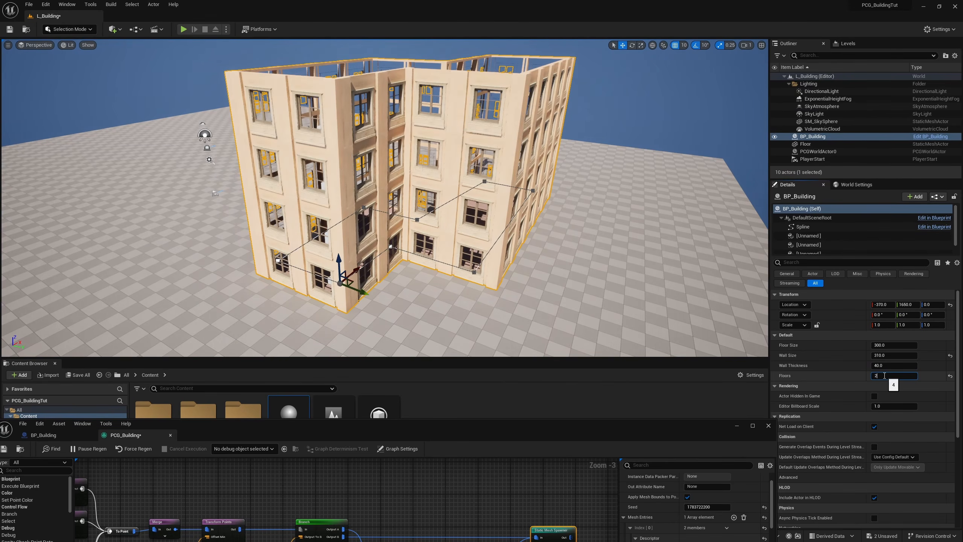
key(Return)
text(3)
key(Return)
text(4)
key(Return)
text(5)
key(Return)
right_drag(202, 89, 243, 133)
key(w)
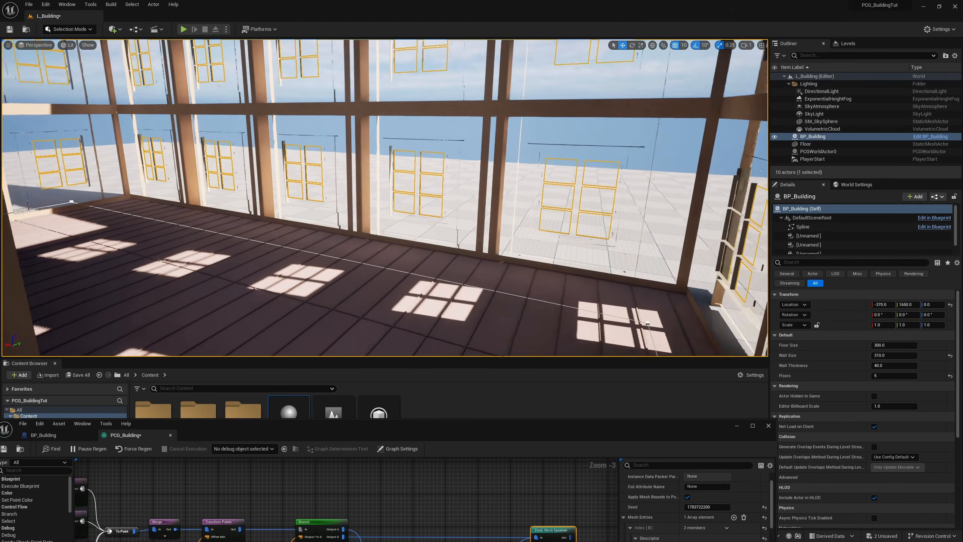
right_drag(477, 240, 682, 239)
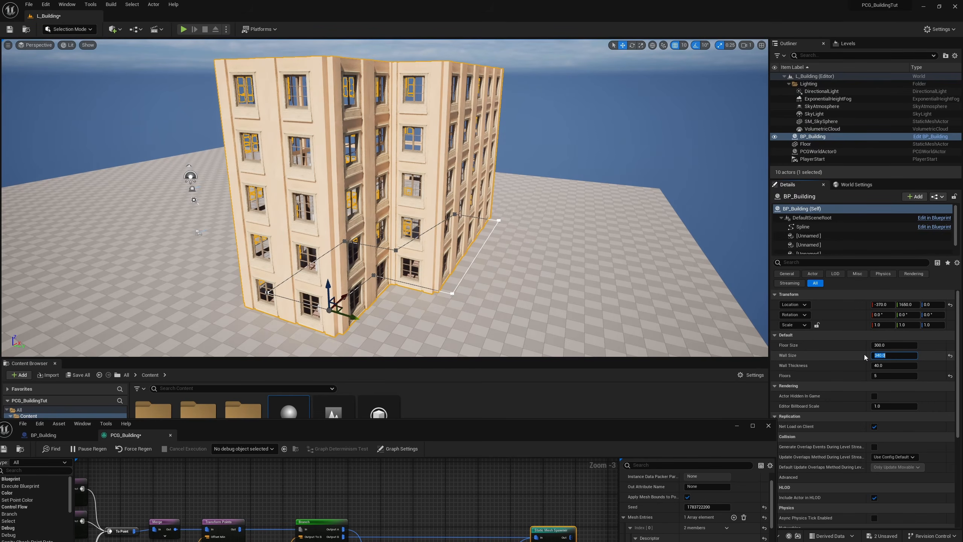
Step: Try a Wall Size of 350 and inspect the building's walls from several angles
text(350)
key(Return)
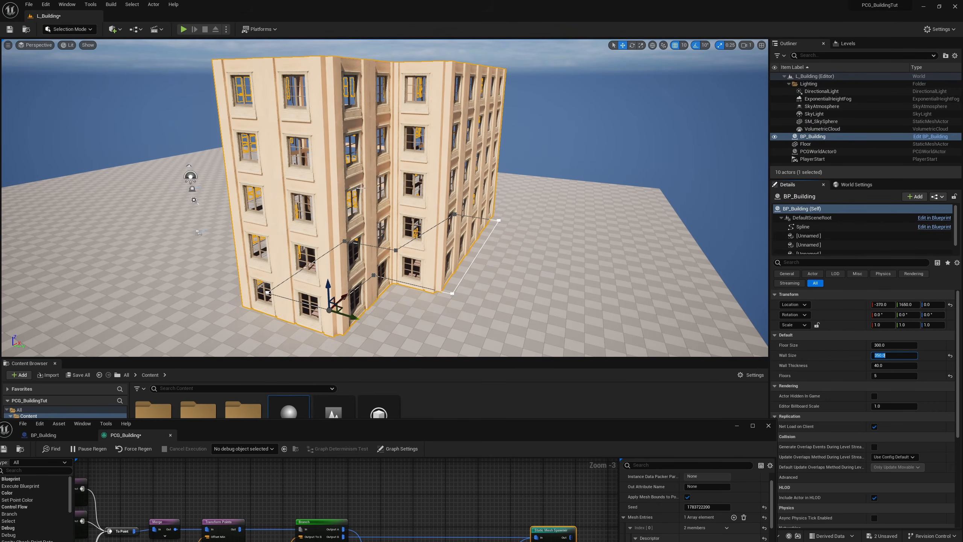
right_drag(328, 57, 321, 61)
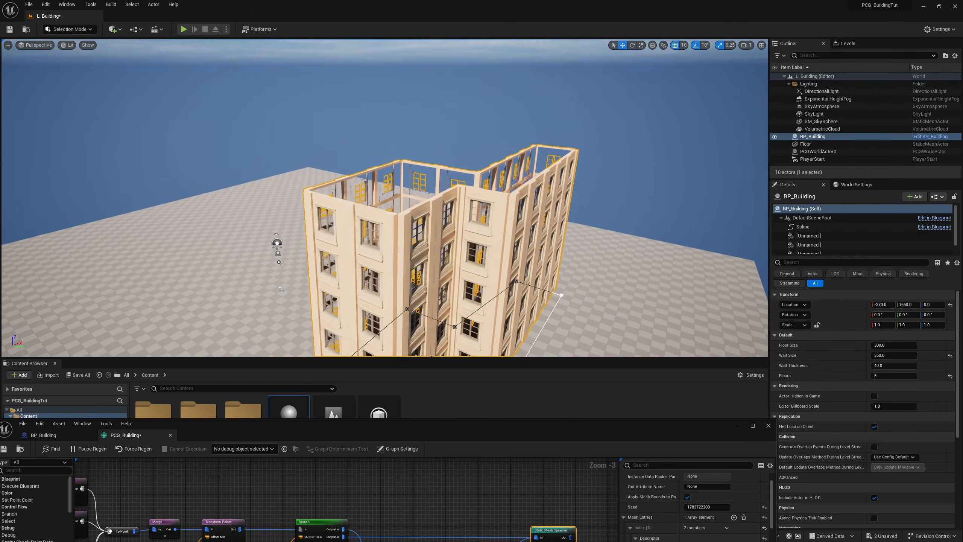
key(w)
right_drag(383, 314, 429, 356)
right_drag(326, 82, 404, 76)
key(s)
right_drag(325, 82, 23, 27)
key(d)
key(q)
Step: Set the building's Wall Size to 310 and its Floors to 3
click(886, 356)
text(310)
key(Tab)
key(Tab)
text(3)
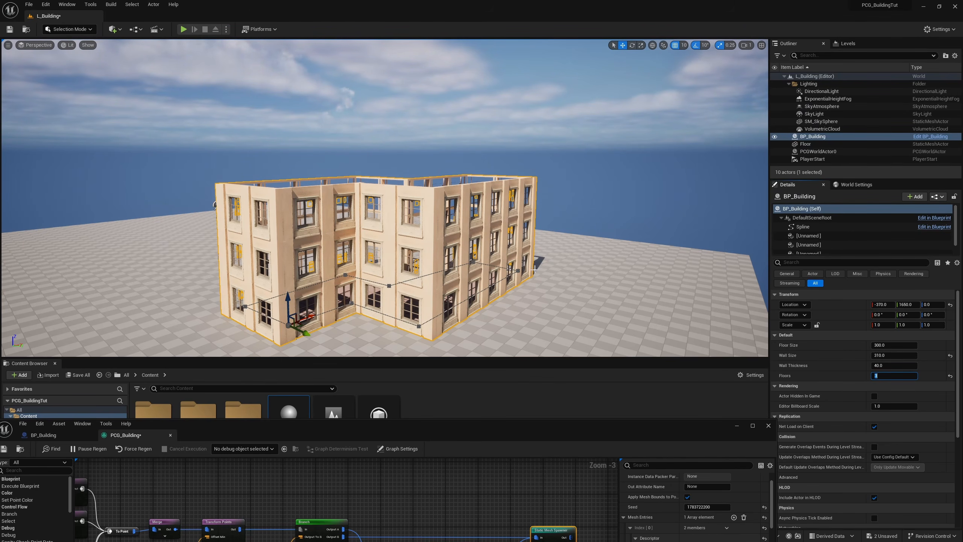
Step: Deselect the building and examine the stacked window walls without the selection outline
click(552, 303)
key(Escape)
mouse_move(548, 302)
right_down()
mouse_move(579, 300)
mouse_move(537, 296)
right_up()
key(a)
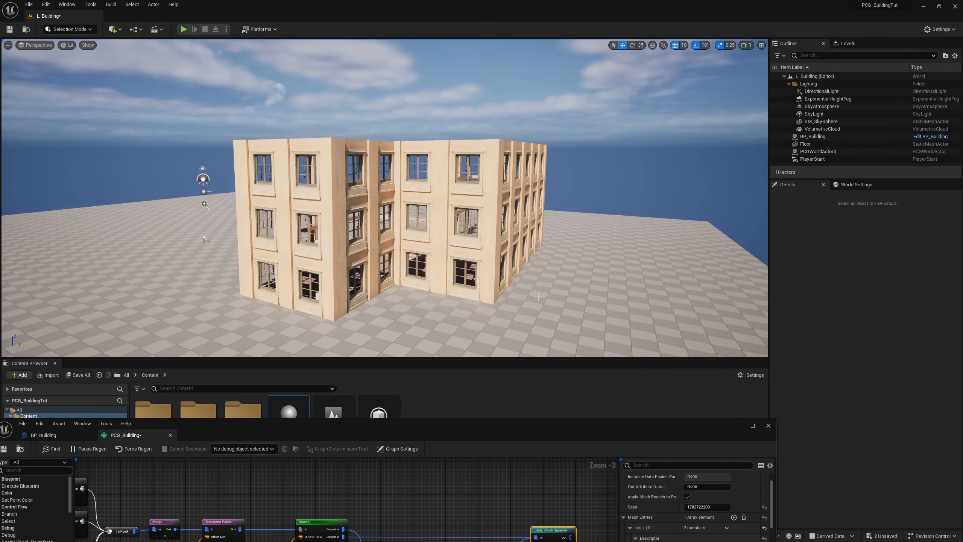